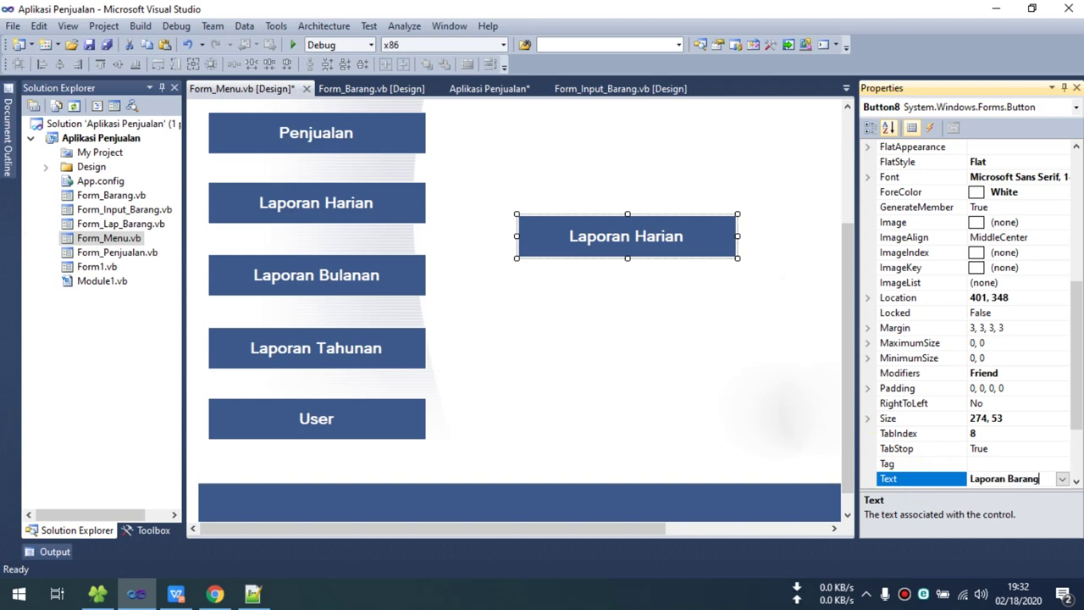
Label the new button Laporan Barang and move the User, Laporan Tahunan, Laporan Bulanan and Laporan Harian buttons down to free space below Penjualan.
{"action": "key", "text": "Return"}
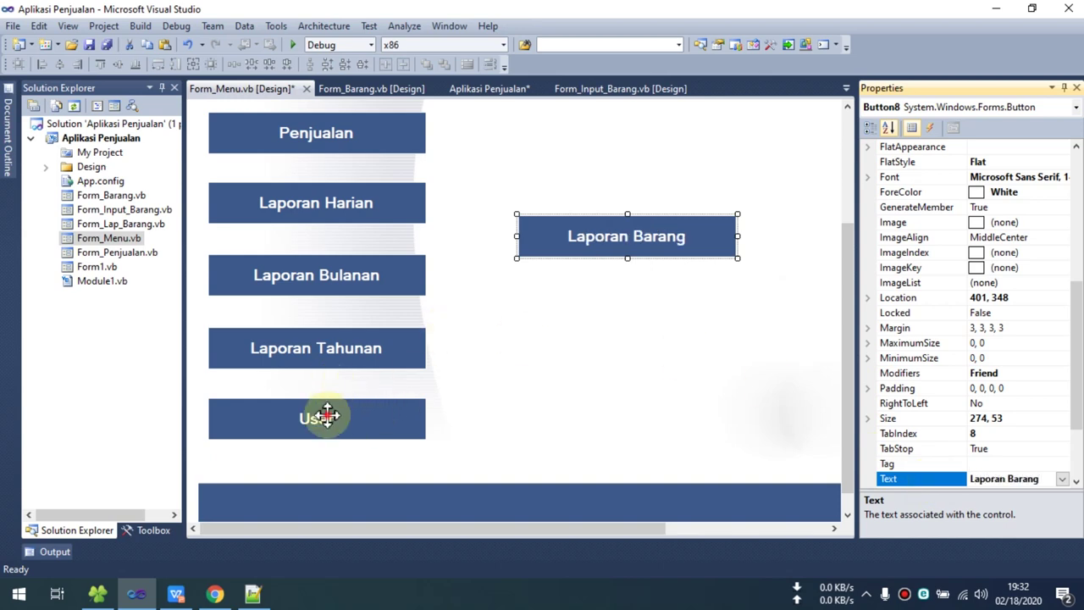
{"action": "left_click_drag", "start_coordinate": [326, 417], "coordinate": [327, 447]}
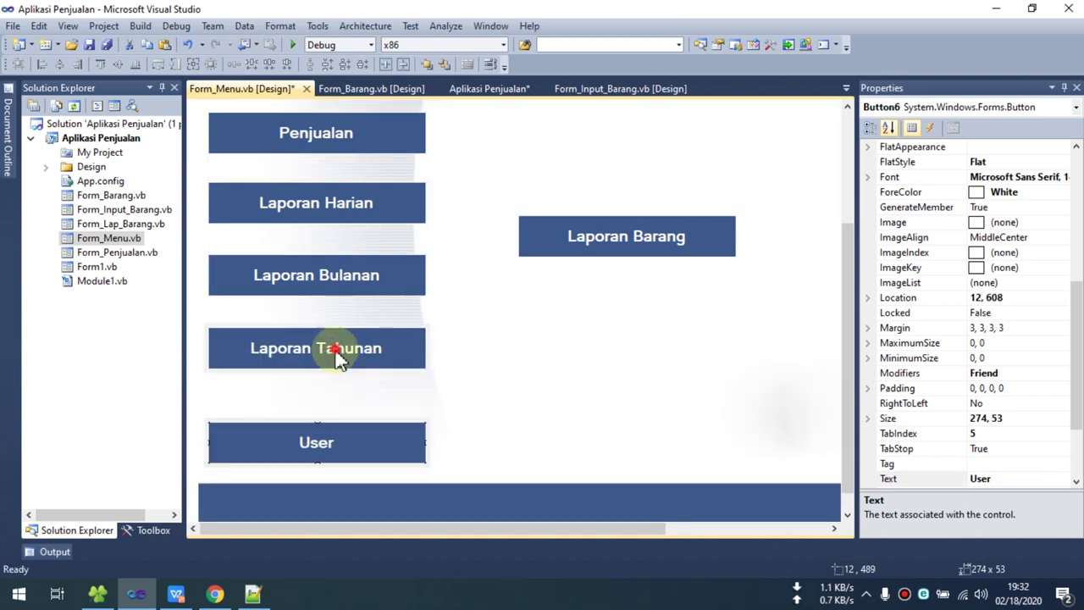
{"action": "left_click_drag", "start_coordinate": [337, 356], "coordinate": [339, 395]}
{"action": "left_click_drag", "start_coordinate": [338, 276], "coordinate": [332, 329]}
{"action": "left_click_drag", "start_coordinate": [332, 208], "coordinate": [468, 238]}
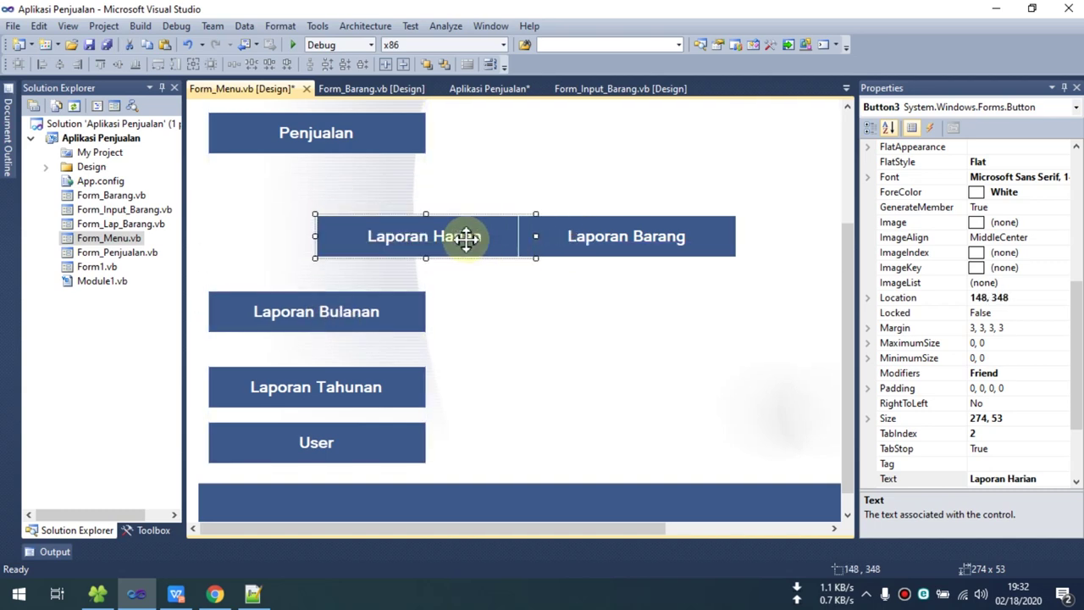
{"action": "key", "text": "ctrl+z"}
{"action": "left_click_drag", "start_coordinate": [322, 188], "coordinate": [328, 258]}
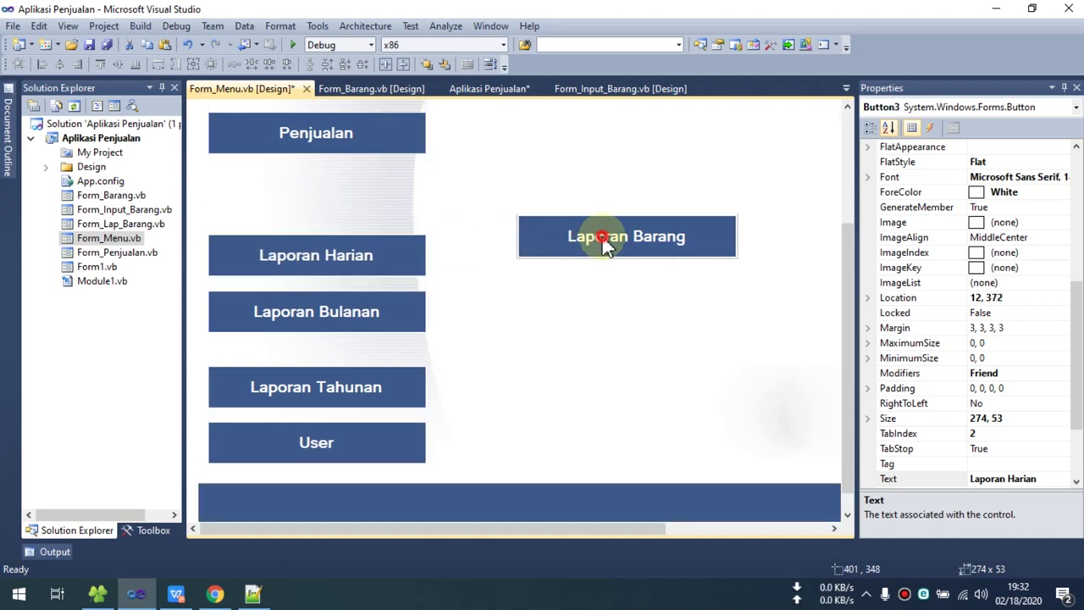
Place the Laporan Barang button between Penjualan and Laporan Harian, and align the Laporan Bulanan and Laporan Tahunan buttons at even spacing beneath.
{"action": "left_click_drag", "start_coordinate": [605, 242], "coordinate": [298, 203]}
{"action": "left_click", "coordinate": [314, 249]}
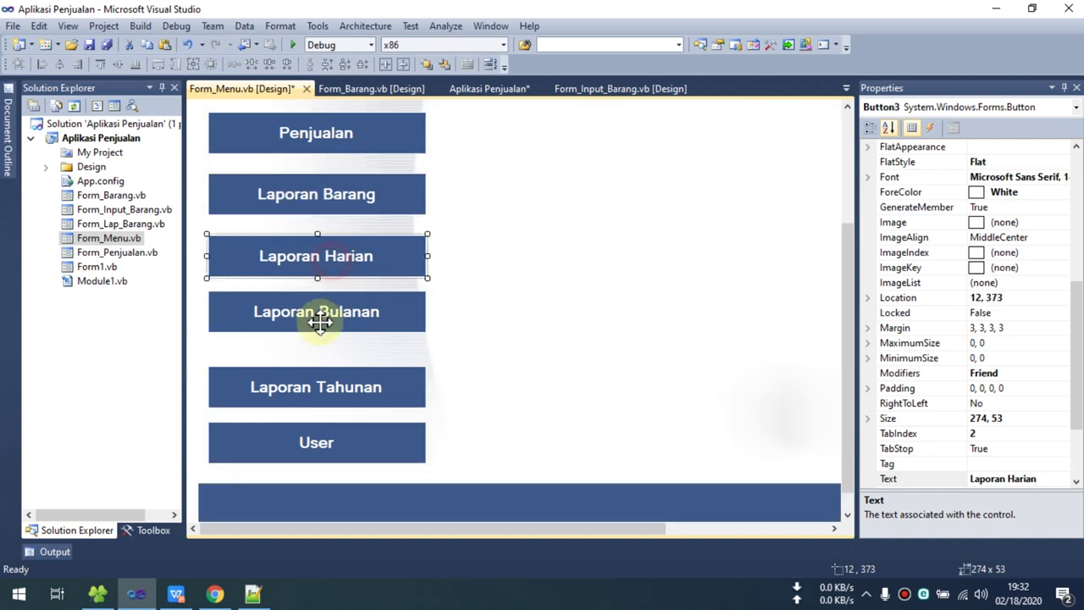
{"action": "left_click_drag", "start_coordinate": [315, 314], "coordinate": [325, 371]}
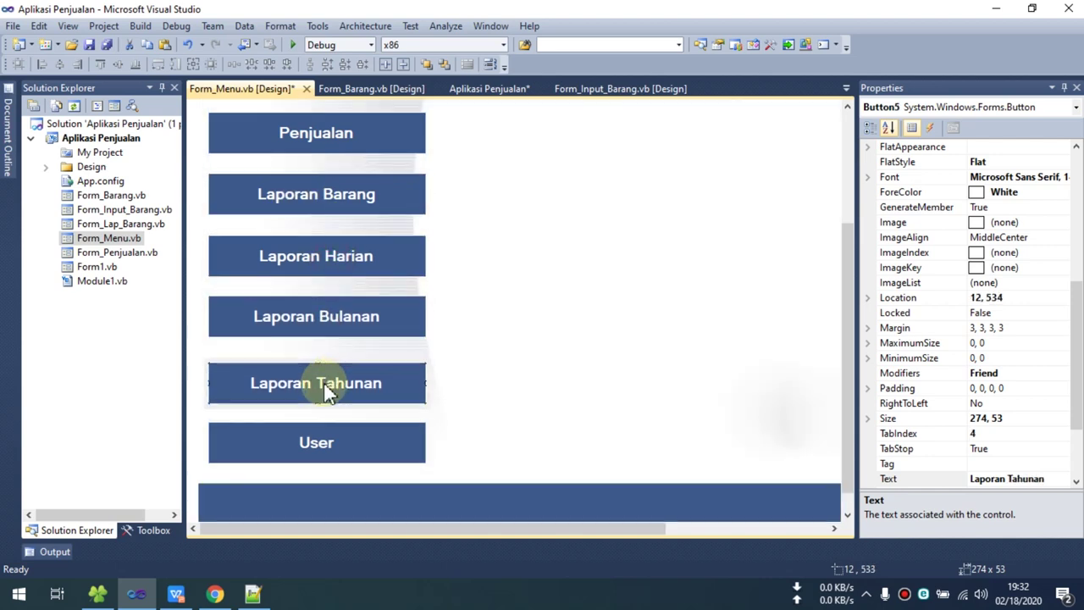
{"action": "left_click", "coordinate": [346, 316]}
{"action": "left_click_drag", "start_coordinate": [345, 317], "coordinate": [353, 425]}
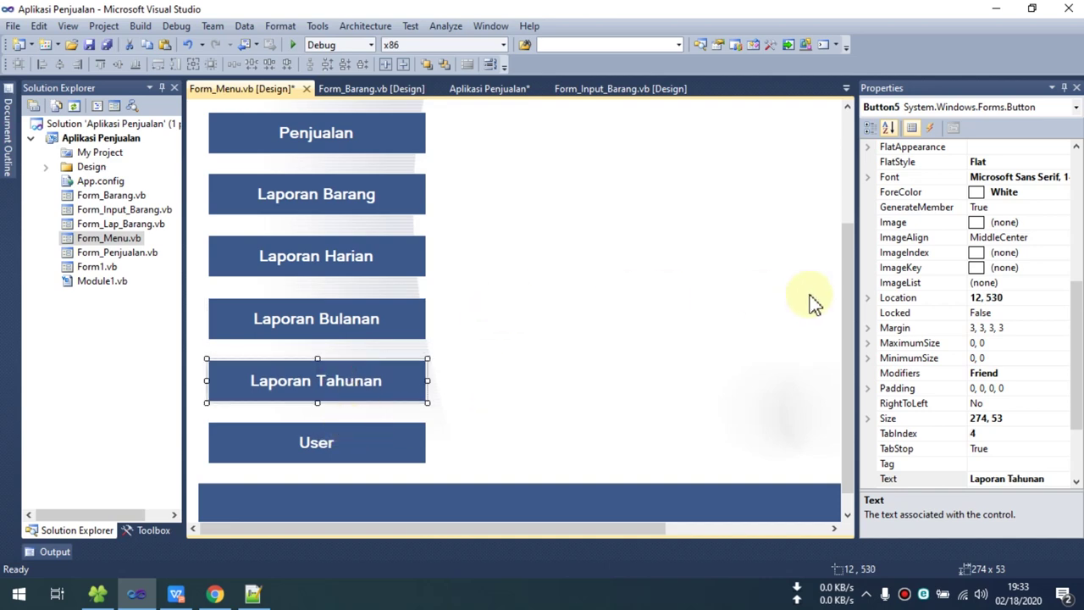
Fine-tune the vertical positions of the menu buttons from Penjualan to Laporan Bulanan so their gaps look even.
{"action": "left_click_drag", "start_coordinate": [847, 291], "coordinate": [855, 216]}
{"action": "left_click_drag", "start_coordinate": [394, 268], "coordinate": [375, 287]}
{"action": "left_click_drag", "start_coordinate": [359, 353], "coordinate": [360, 349]}
{"action": "left_click_drag", "start_coordinate": [373, 415], "coordinate": [410, 400]}
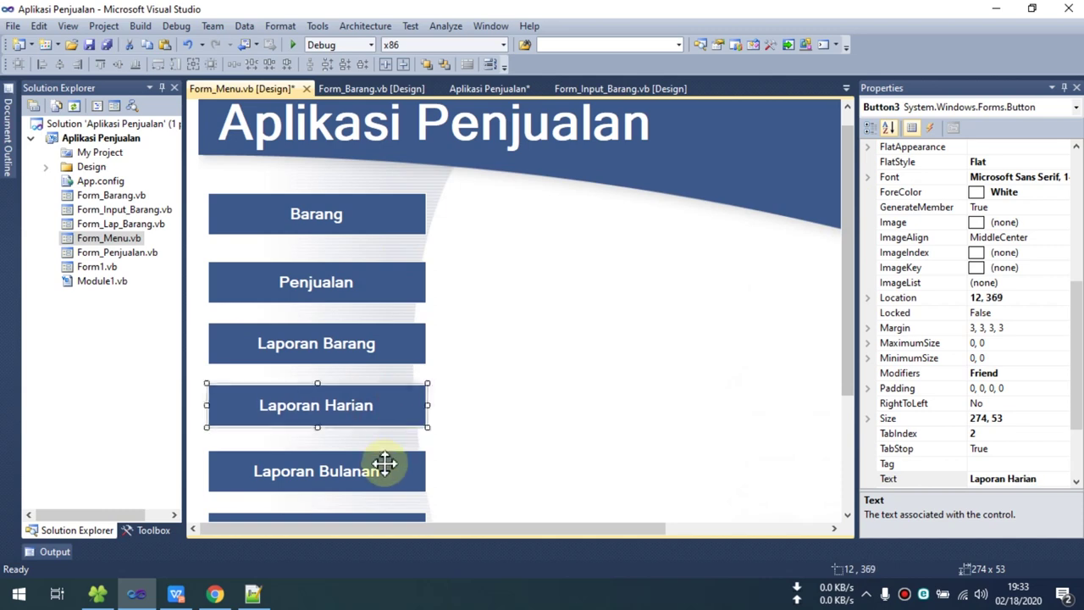
{"action": "left_click_drag", "start_coordinate": [382, 460], "coordinate": [382, 457]}
Create the Laporan Barang button's Click handler with Form_Lap_Barang.ShowDialog() and save all files.
{"action": "left_click_drag", "start_coordinate": [854, 352], "coordinate": [850, 428]}
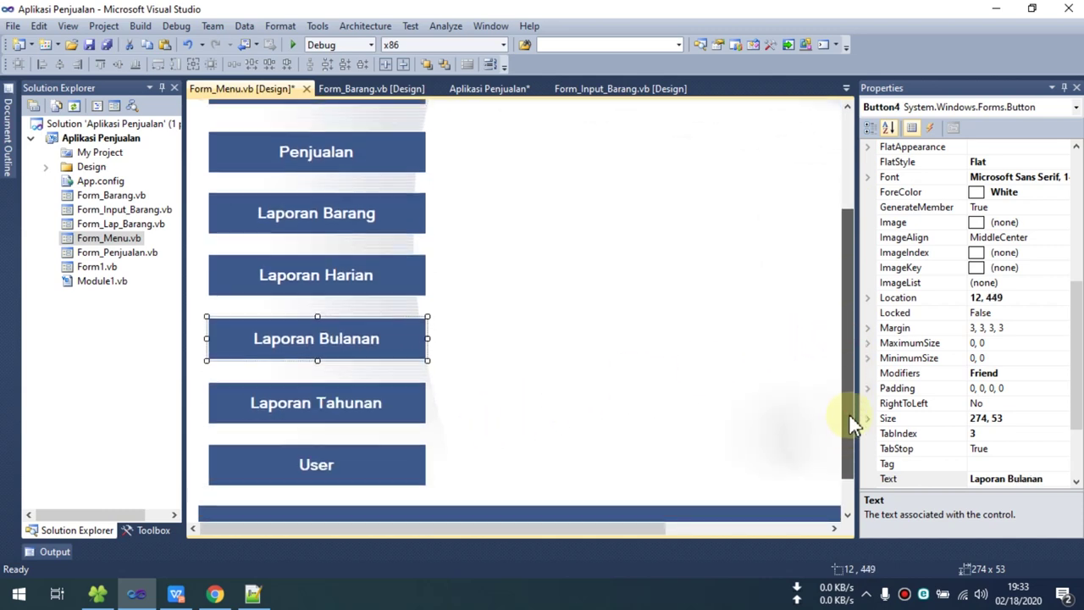
{"action": "left_click", "coordinate": [350, 234]}
{"action": "double_click", "coordinate": [350, 234]}
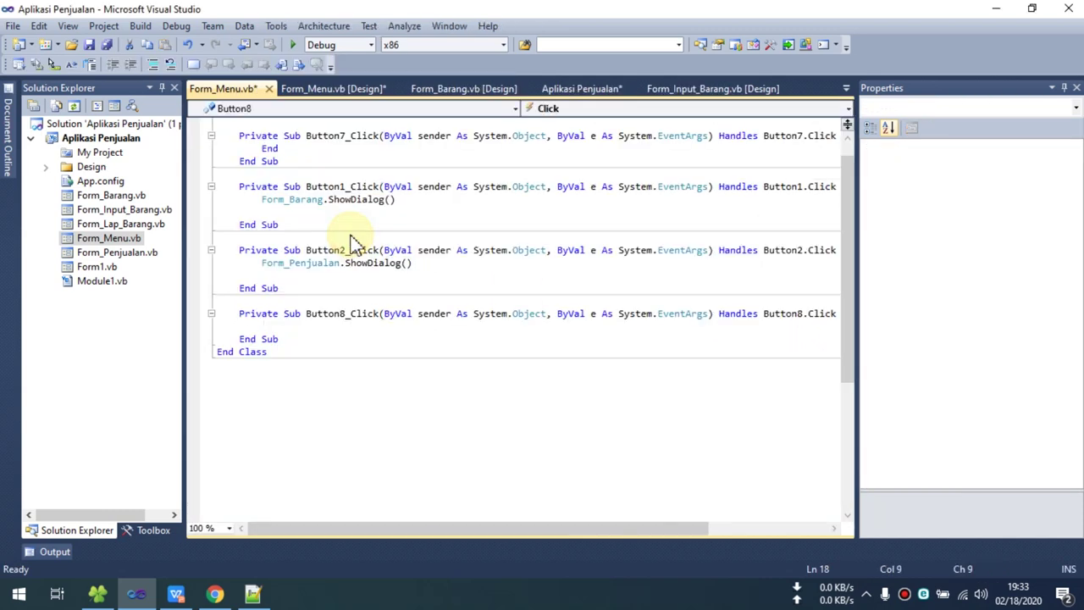
{"action": "type", "text": "form_l"}
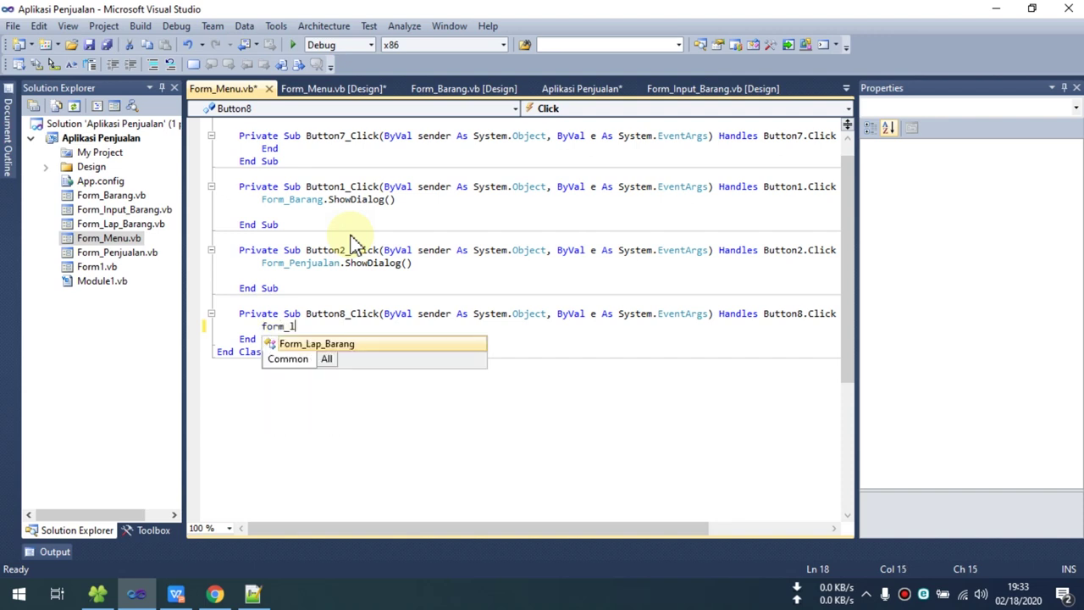
{"action": "type", "text": "ap.showd"}
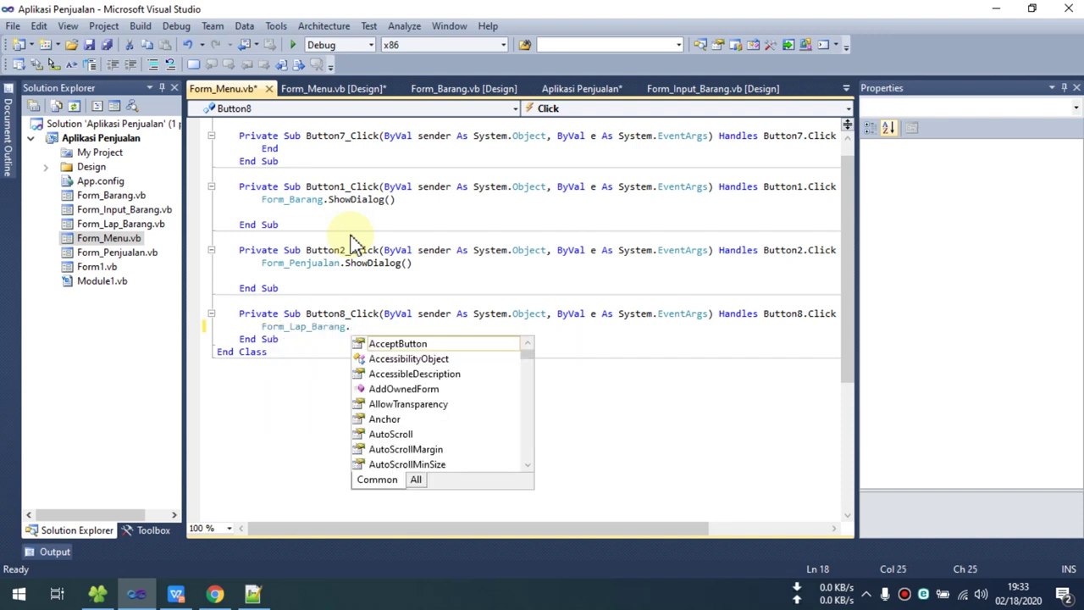
{"action": "key", "text": "Return"}
{"action": "key", "text": "ctrl+shift+s"}
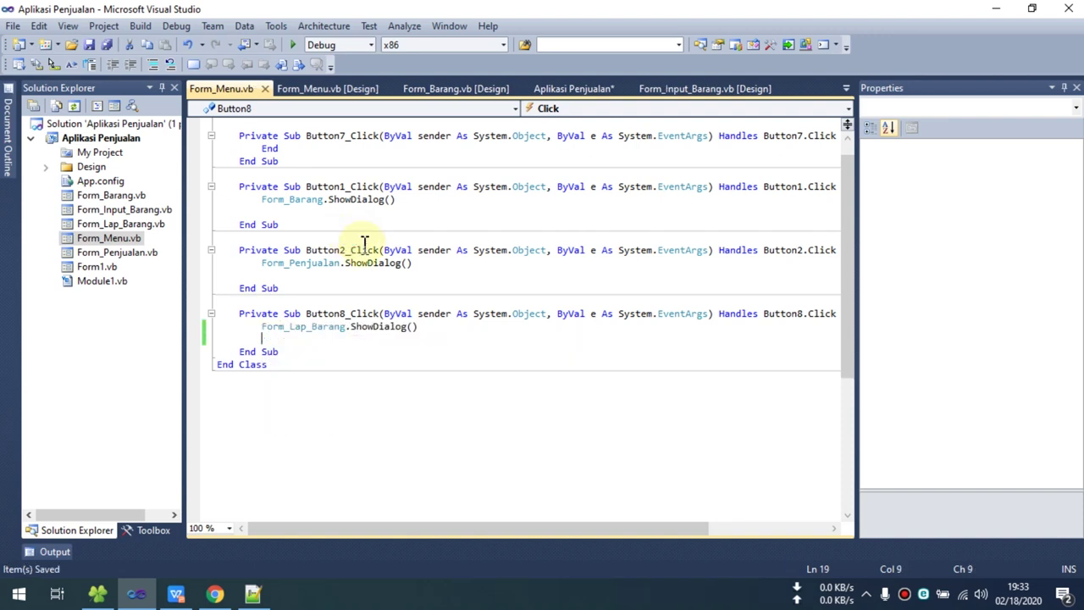
Run the project in debug mode and investigate the build error, checking the Form_Penjualan and Form_Lap_Barang designs.
{"action": "left_click", "coordinate": [293, 44]}
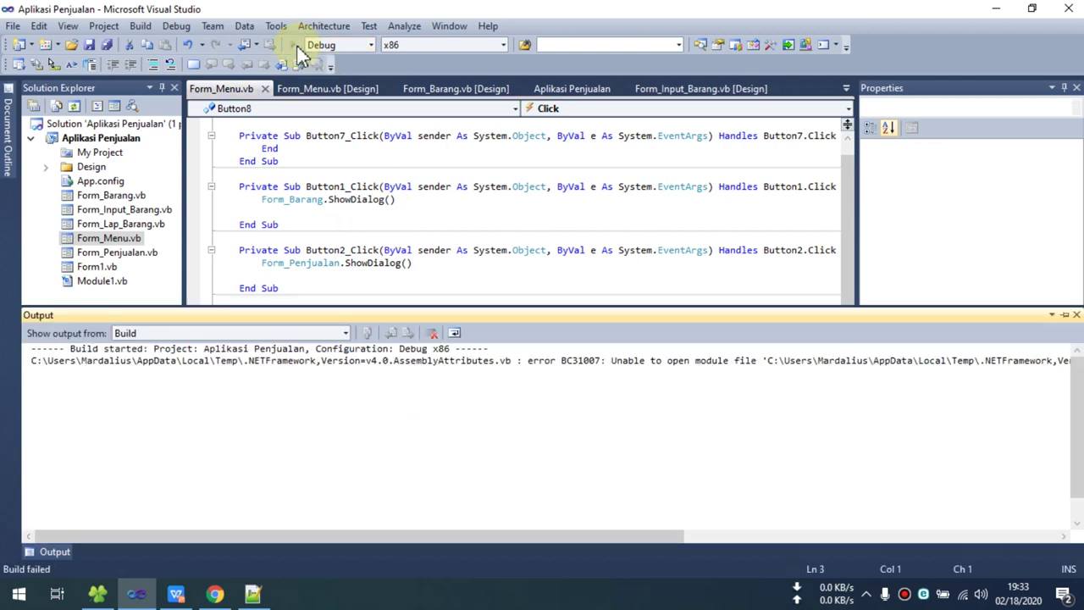
{"action": "left_click", "coordinate": [674, 311]}
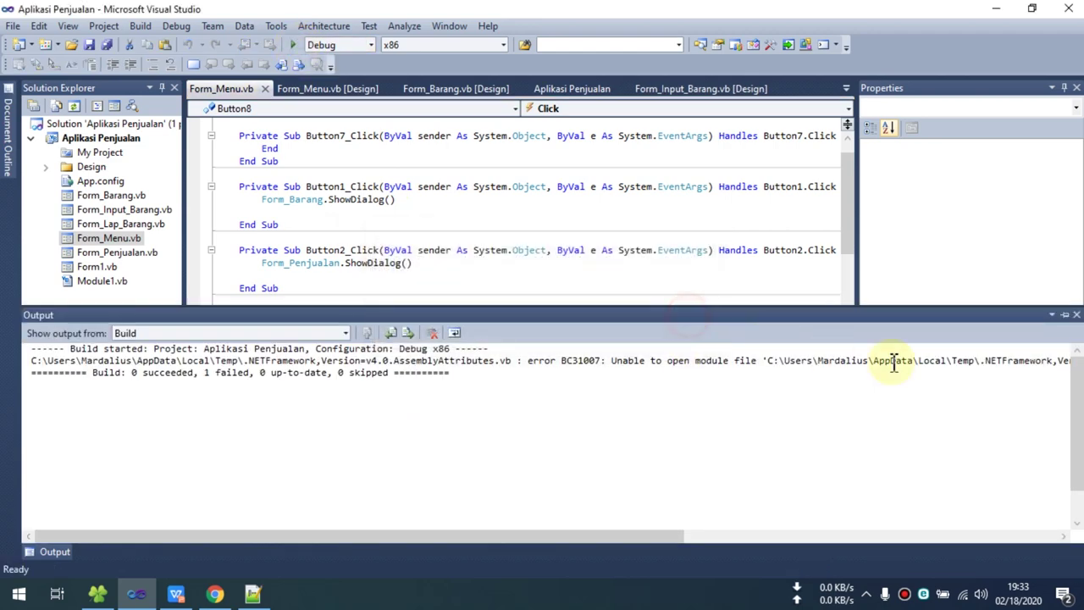
{"action": "left_click", "coordinate": [1076, 314]}
{"action": "double_click", "coordinate": [394, 489]}
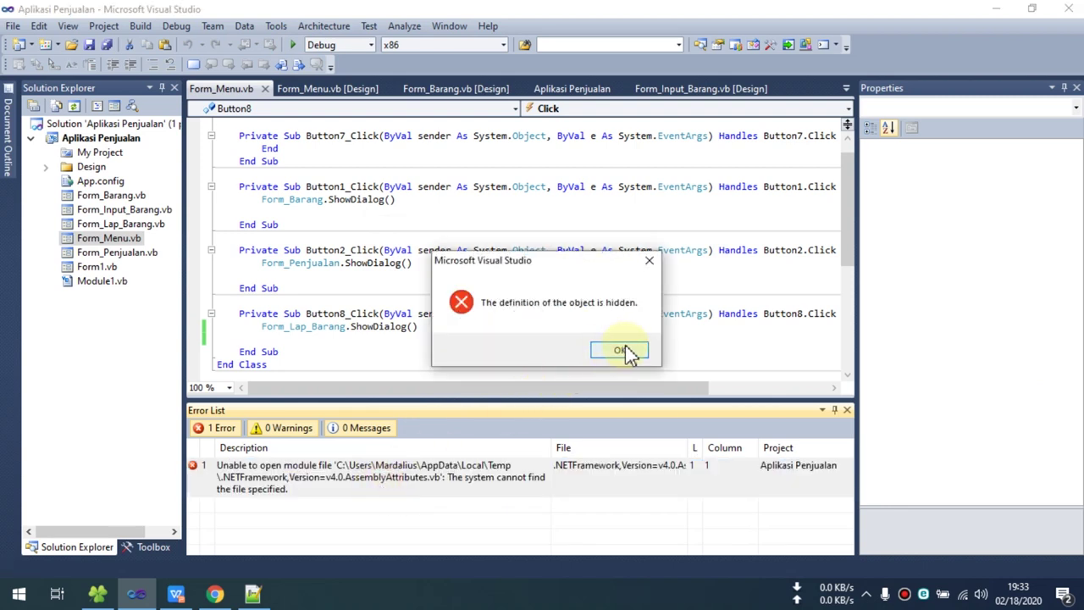
{"action": "left_click", "coordinate": [621, 351]}
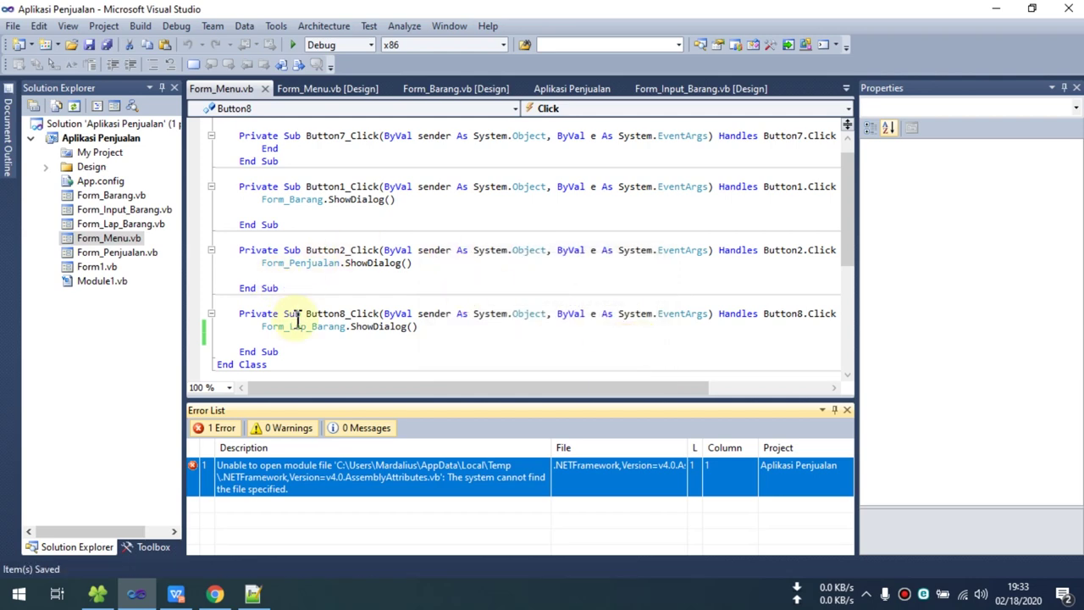
{"action": "double_click", "coordinate": [110, 253]}
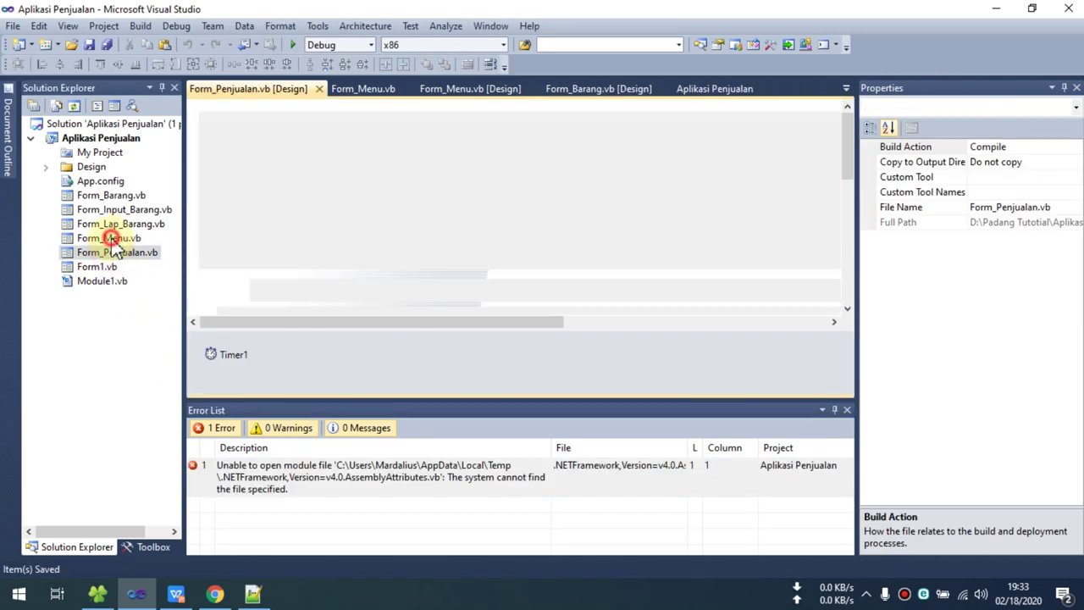
{"action": "double_click", "coordinate": [112, 223]}
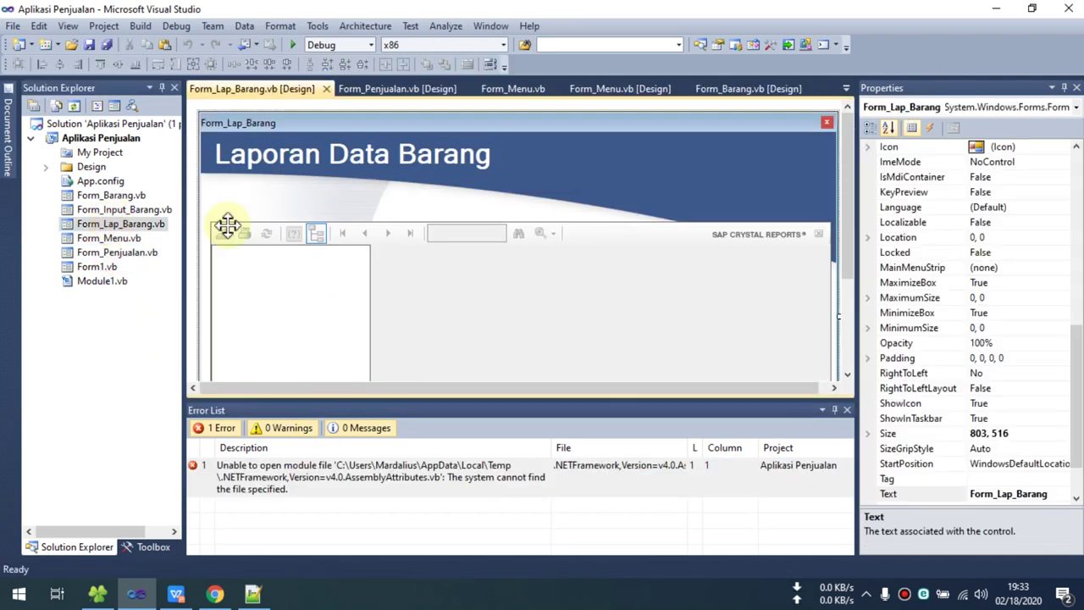
Set the project's target framework to .NET Framework 3.5 in the advanced compile options and accept reopening the project.
{"action": "left_click", "coordinate": [100, 25]}
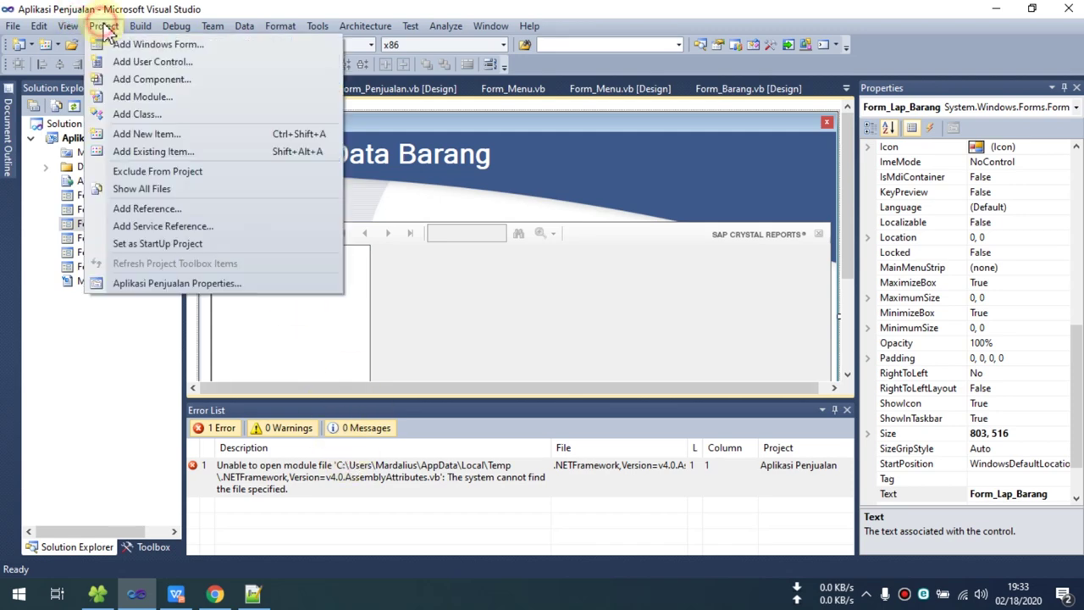
{"action": "left_click", "coordinate": [138, 288]}
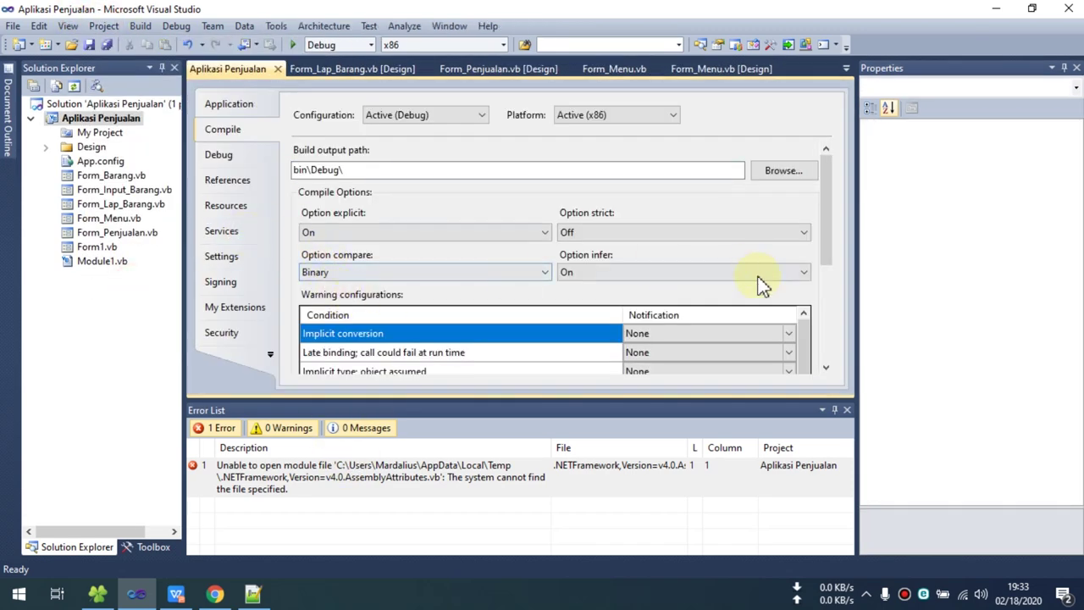
{"action": "left_click", "coordinate": [848, 411]}
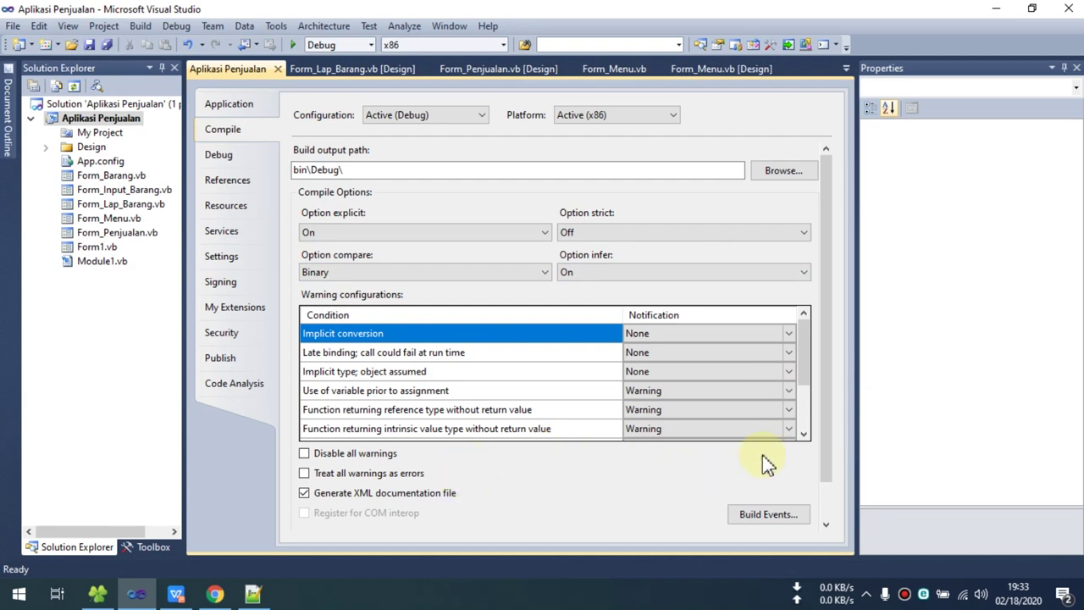
{"action": "scroll", "coordinate": [830, 395], "scroll_direction": "down", "scroll_amount": 2}
{"action": "left_click", "coordinate": [439, 519]}
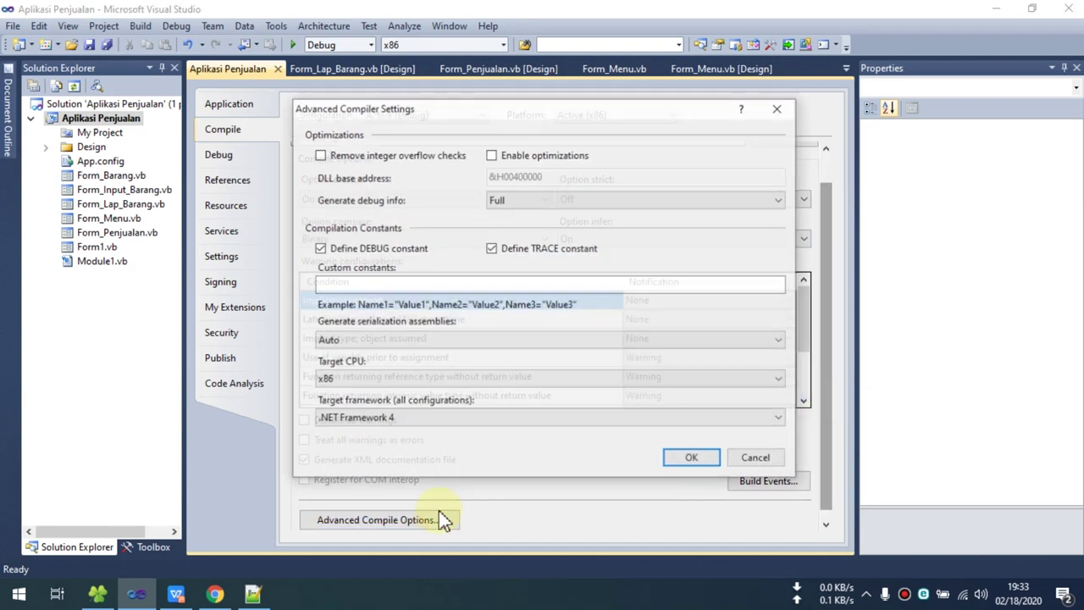
{"action": "left_click", "coordinate": [419, 418]}
{"action": "left_click", "coordinate": [404, 460]}
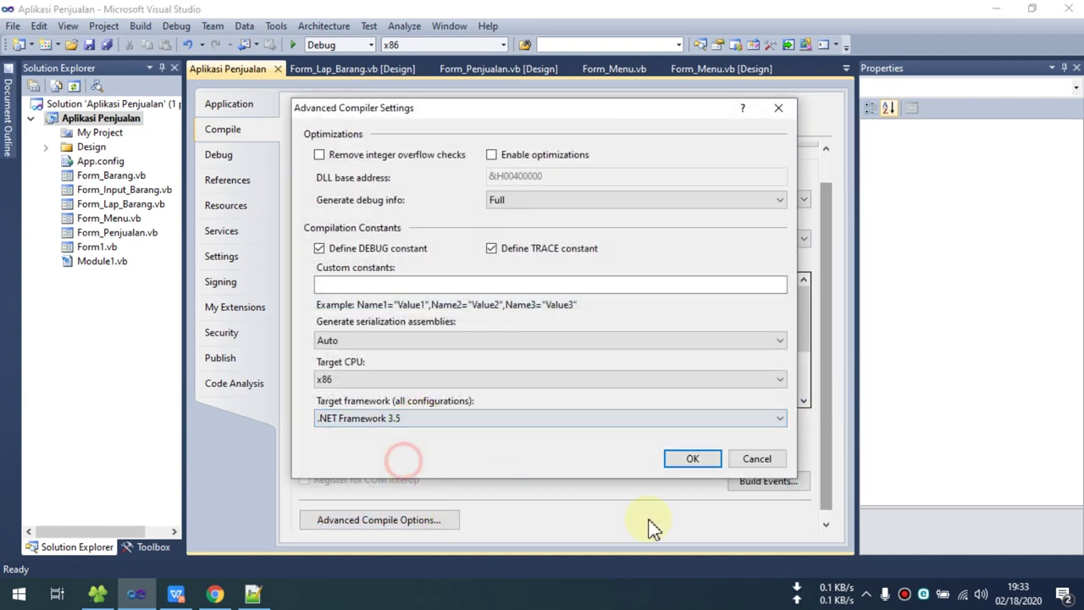
{"action": "left_click", "coordinate": [695, 460]}
{"action": "left_click", "coordinate": [539, 389]}
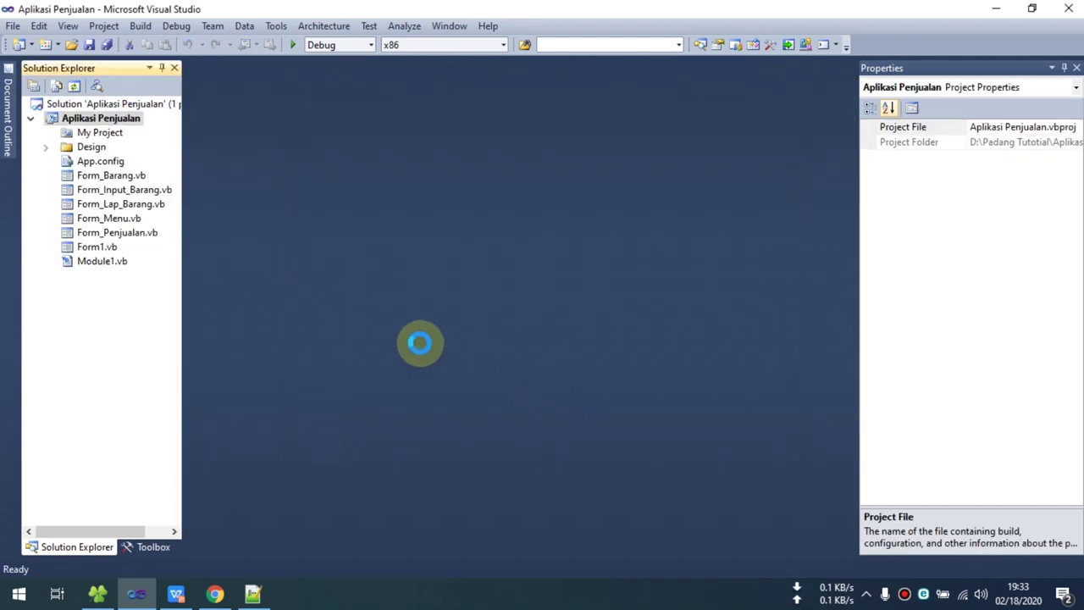
Run the project again with the changed target framework and inspect the build output and error details.
{"action": "left_click", "coordinate": [300, 45]}
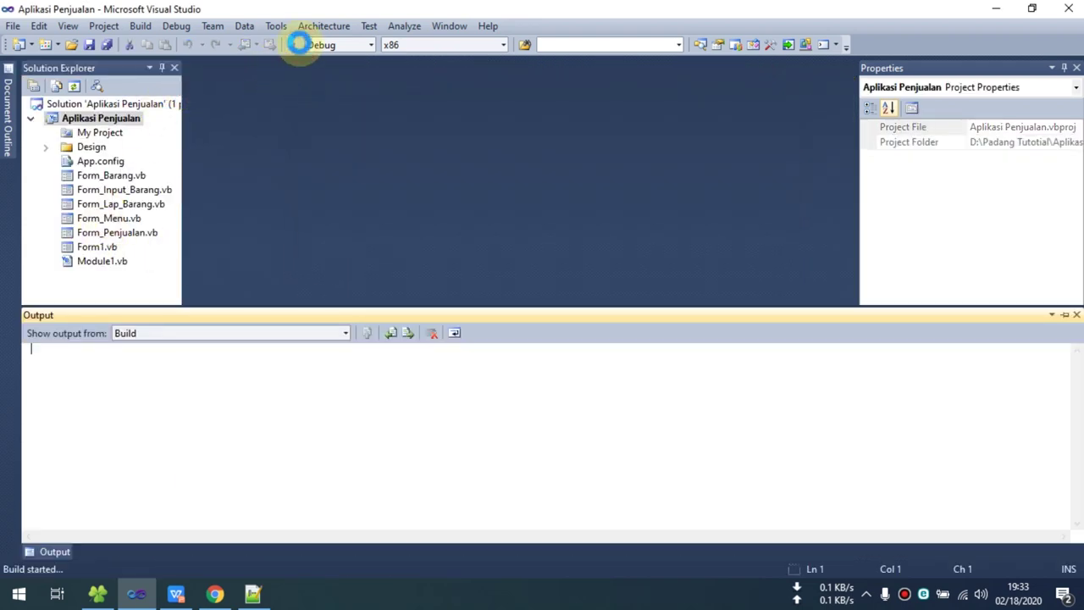
{"action": "left_click", "coordinate": [674, 312]}
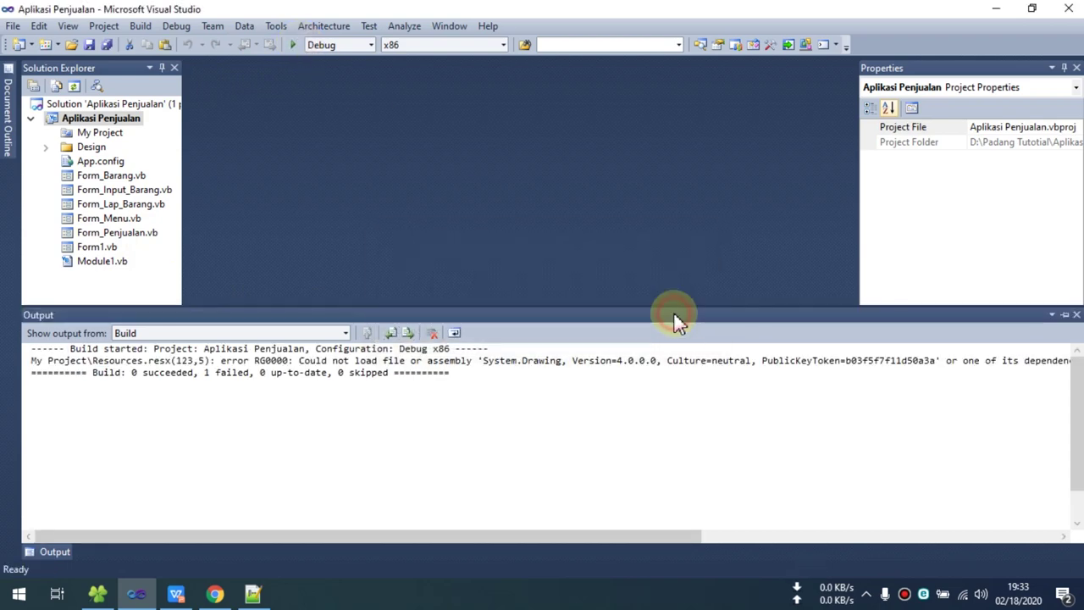
{"action": "left_click", "coordinate": [1077, 315]}
{"action": "left_click", "coordinate": [419, 495]}
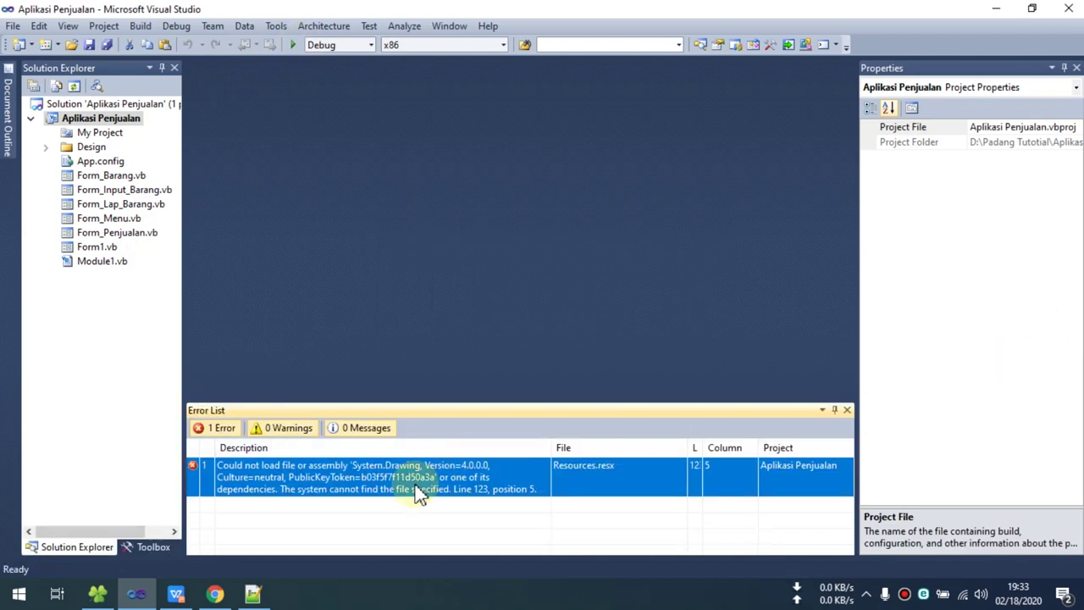
Set the project's target framework back to .NET Framework 4 in the advanced compile options and accept reopening the project.
{"action": "left_click", "coordinate": [108, 30]}
{"action": "left_click", "coordinate": [145, 306]}
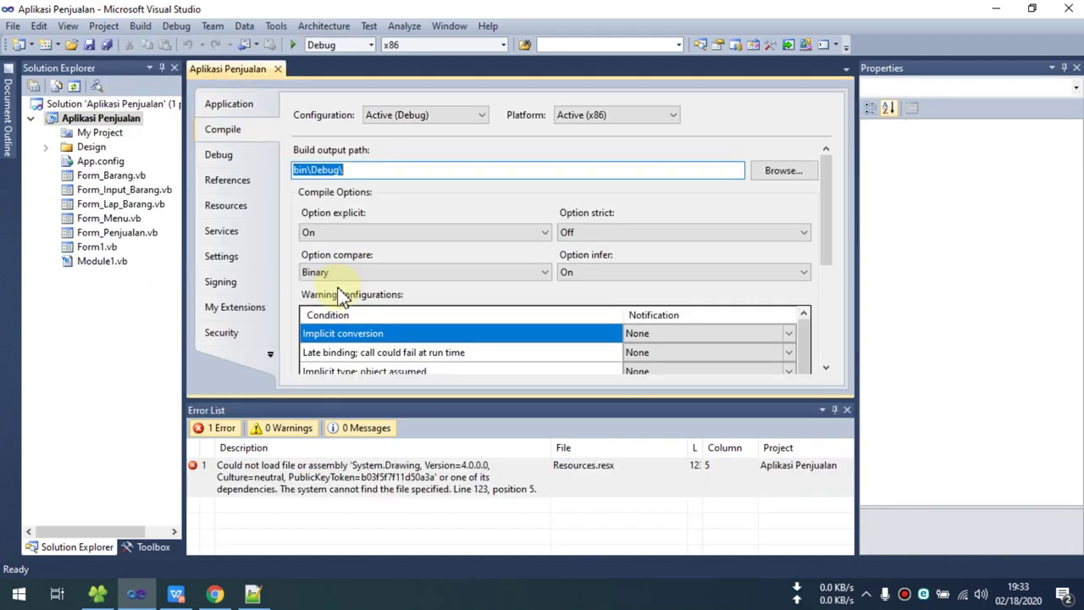
{"action": "left_click_drag", "start_coordinate": [822, 238], "coordinate": [822, 339]}
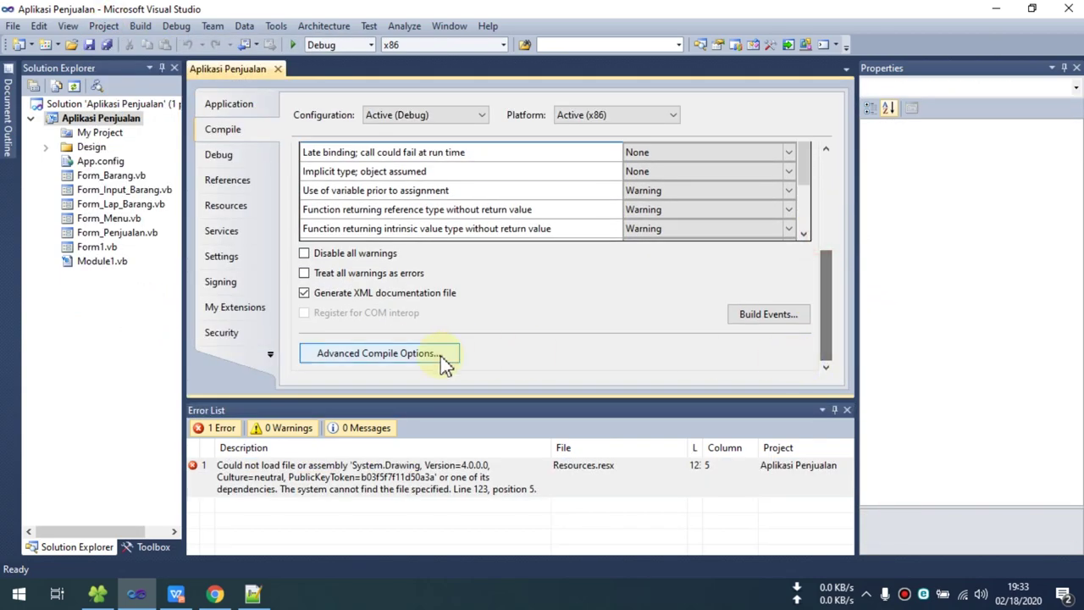
{"action": "left_click", "coordinate": [442, 358]}
{"action": "left_click", "coordinate": [367, 417]}
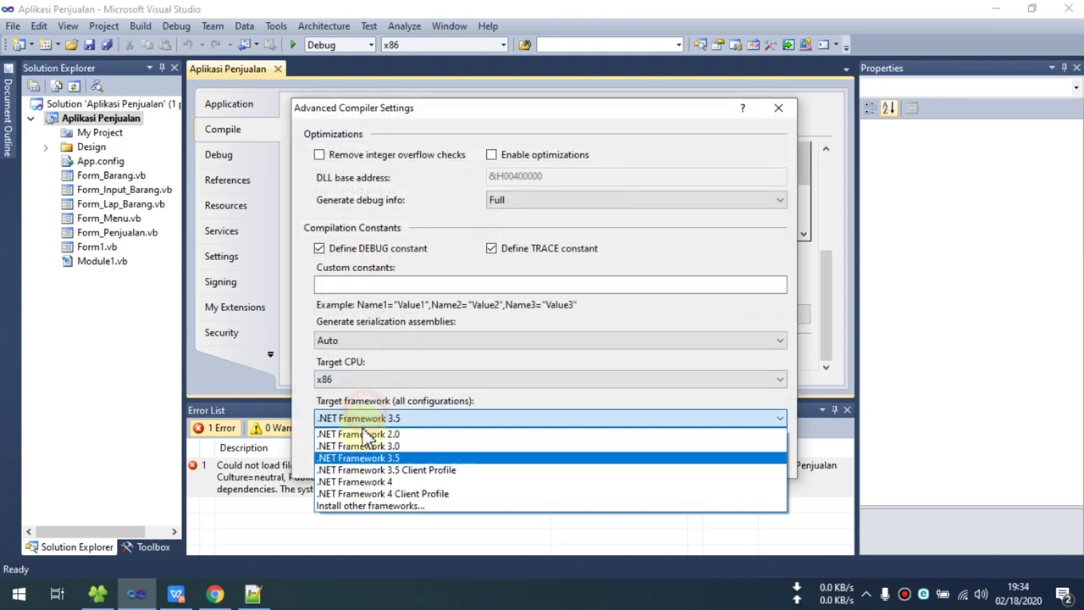
{"action": "left_click", "coordinate": [356, 481]}
{"action": "left_click", "coordinate": [703, 460]}
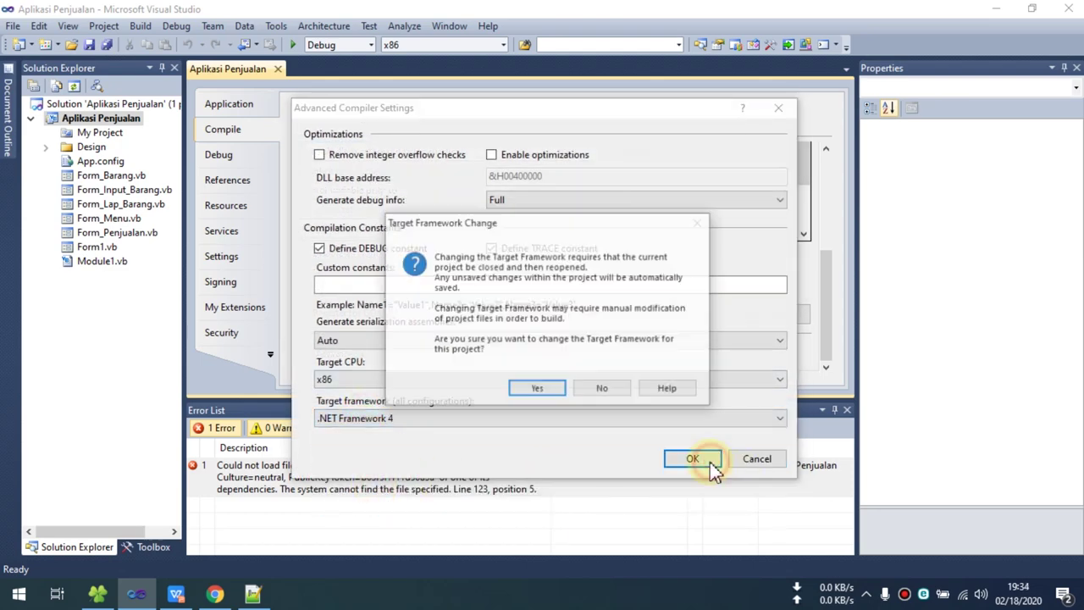
{"action": "left_click", "coordinate": [530, 388]}
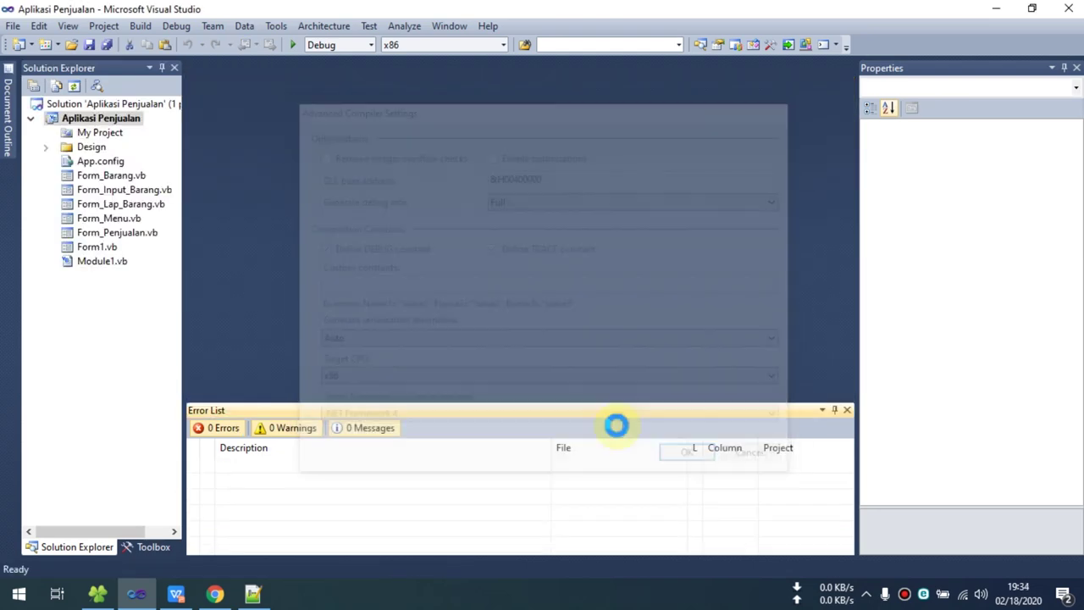
Close the Error List and open the Form_Menu form in the designer.
{"action": "left_click", "coordinate": [846, 410]}
{"action": "left_click", "coordinate": [109, 219]}
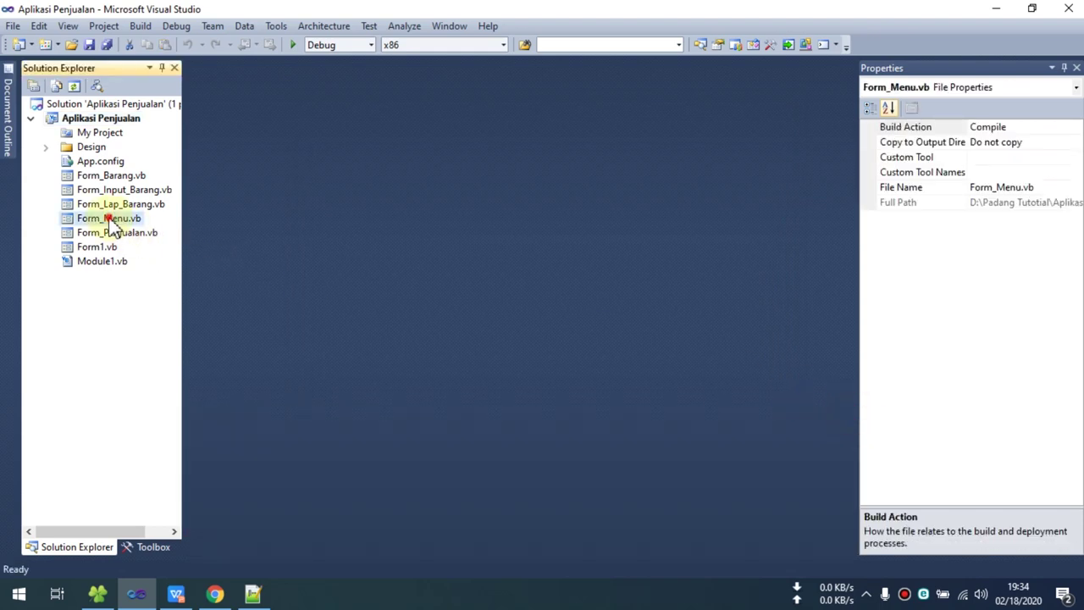
{"action": "double_click", "coordinate": [108, 218]}
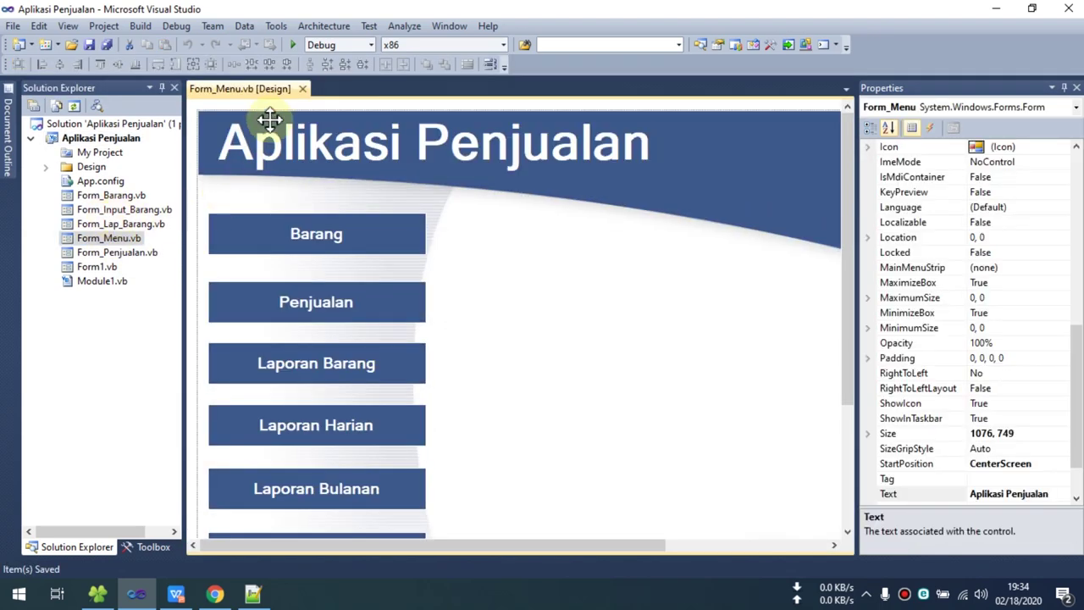
Run the project, open the Laporan Barang form from the menu to check it, and close the application again.
{"action": "left_click", "coordinate": [297, 44]}
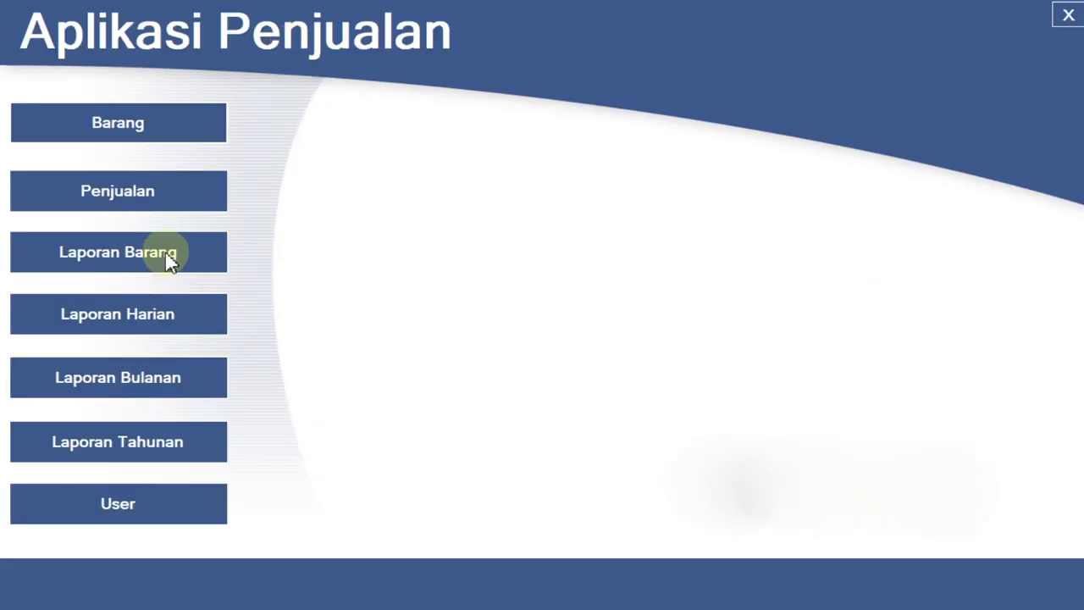
{"action": "left_click", "coordinate": [102, 258]}
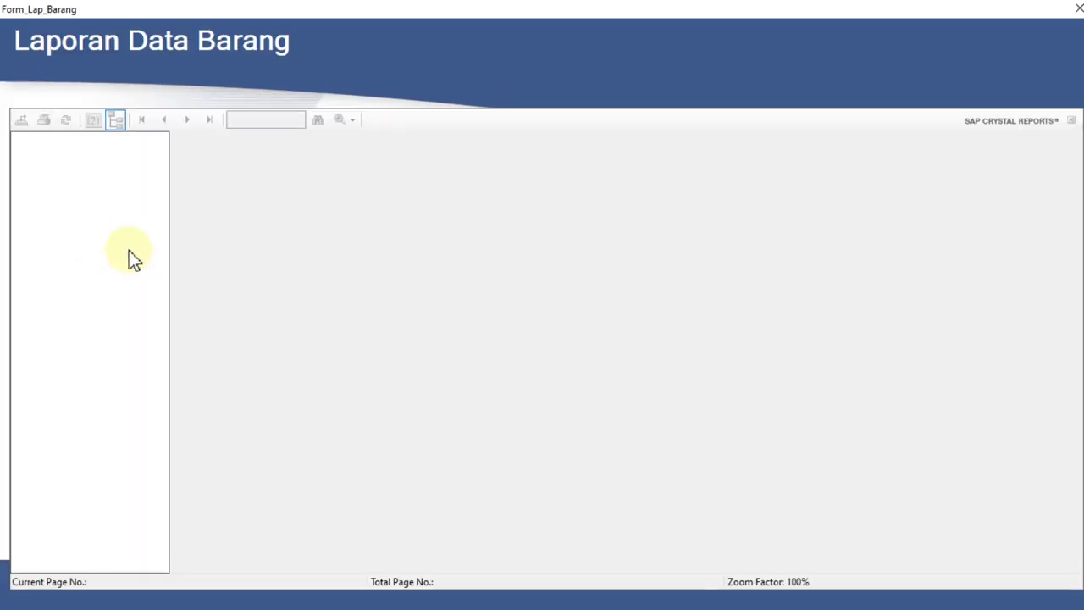
{"action": "left_click", "coordinate": [135, 167]}
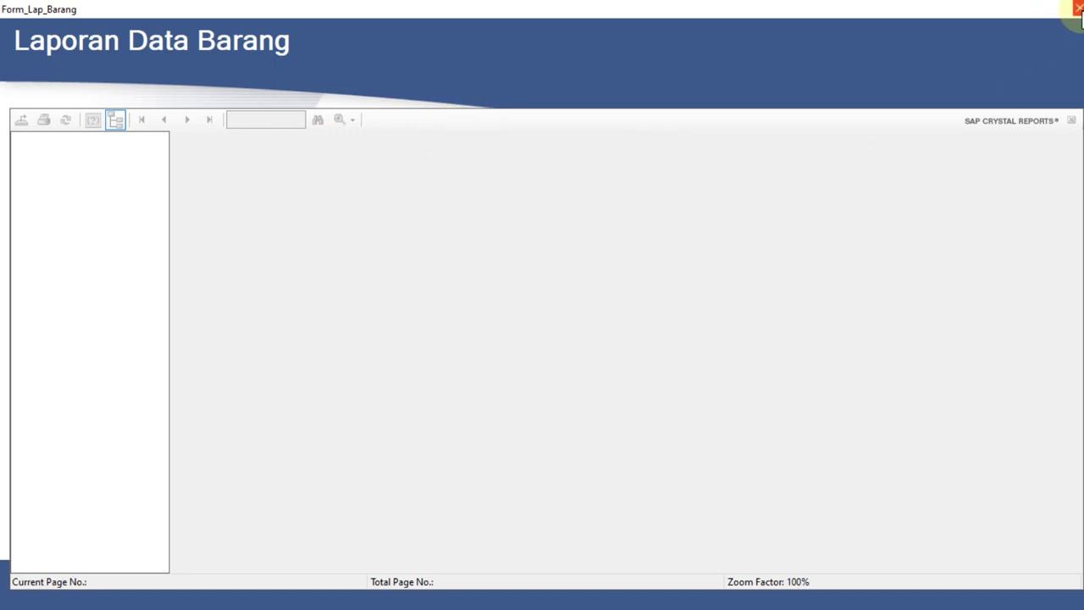
{"action": "left_click", "coordinate": [1077, 9]}
{"action": "left_click", "coordinate": [1063, 14]}
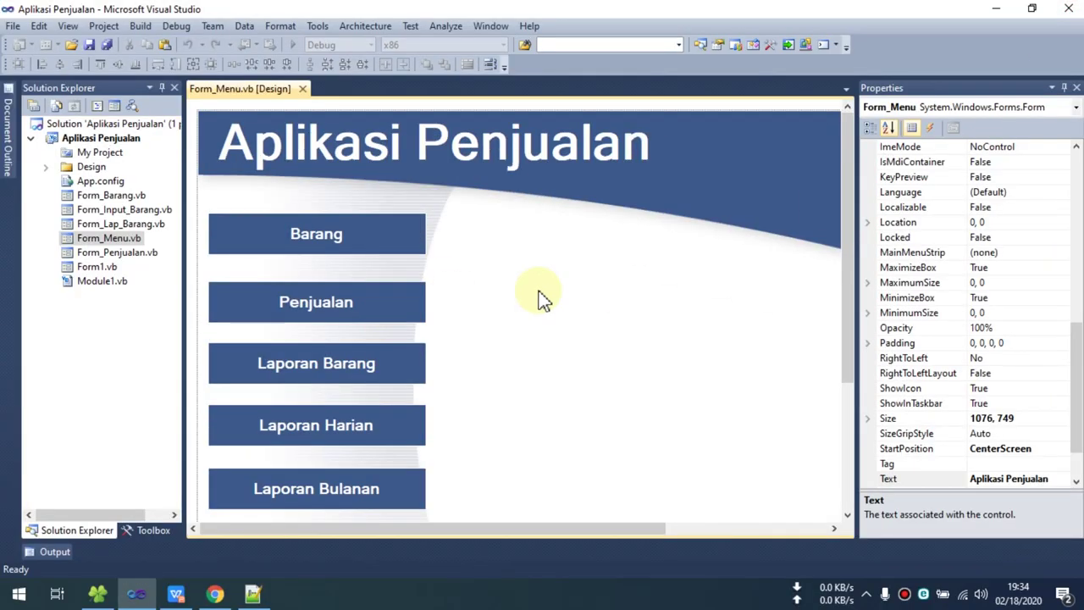
Copy the Save button from Form_Input_Barang and lower the top edge of the report viewer on Form_Lap_Barang, making it 779 x 335.
{"action": "double_click", "coordinate": [96, 209]}
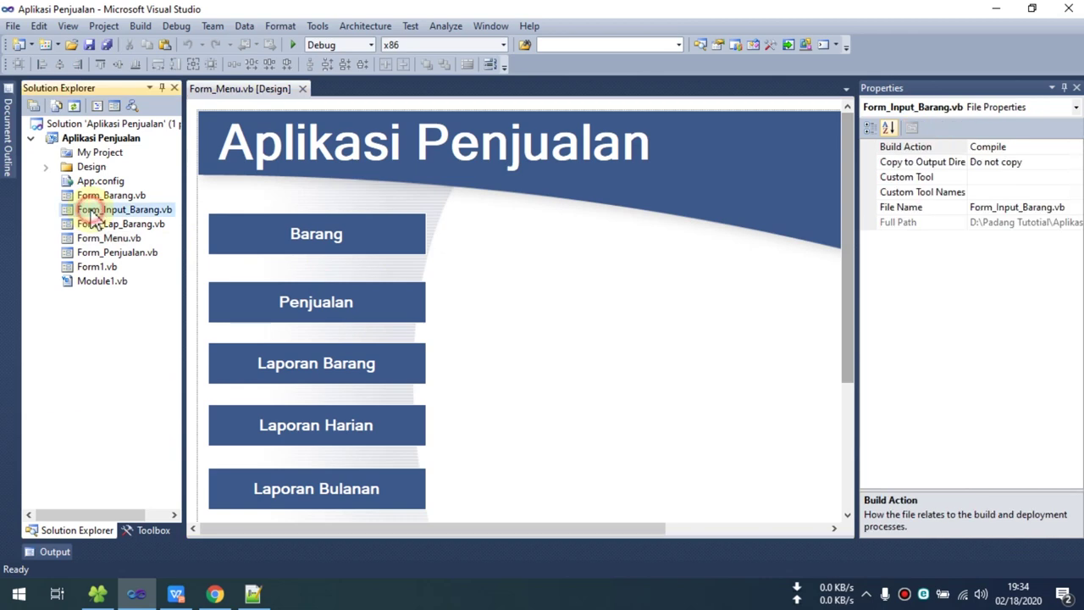
{"action": "left_click", "coordinate": [255, 395]}
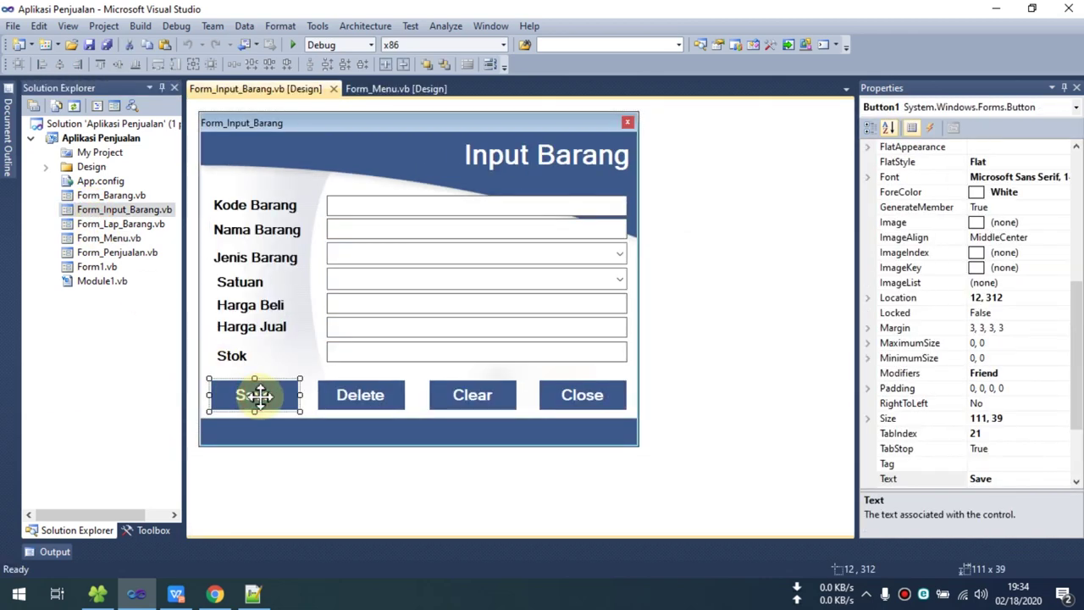
{"action": "double_click", "coordinate": [110, 223]}
{"action": "left_click", "coordinate": [471, 256]}
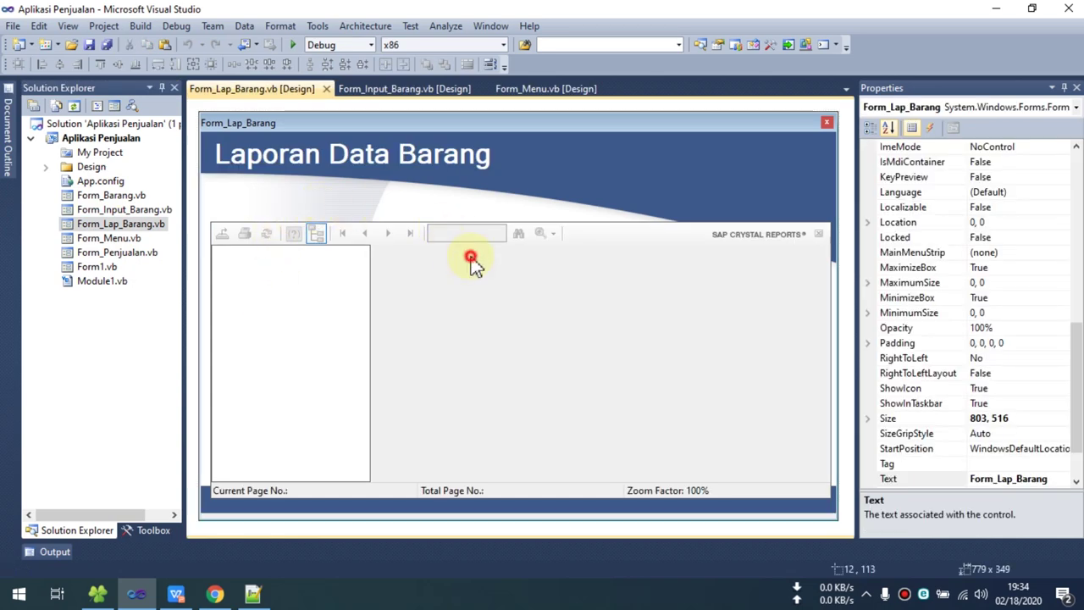
{"action": "left_click_drag", "start_coordinate": [519, 220], "coordinate": [517, 234]}
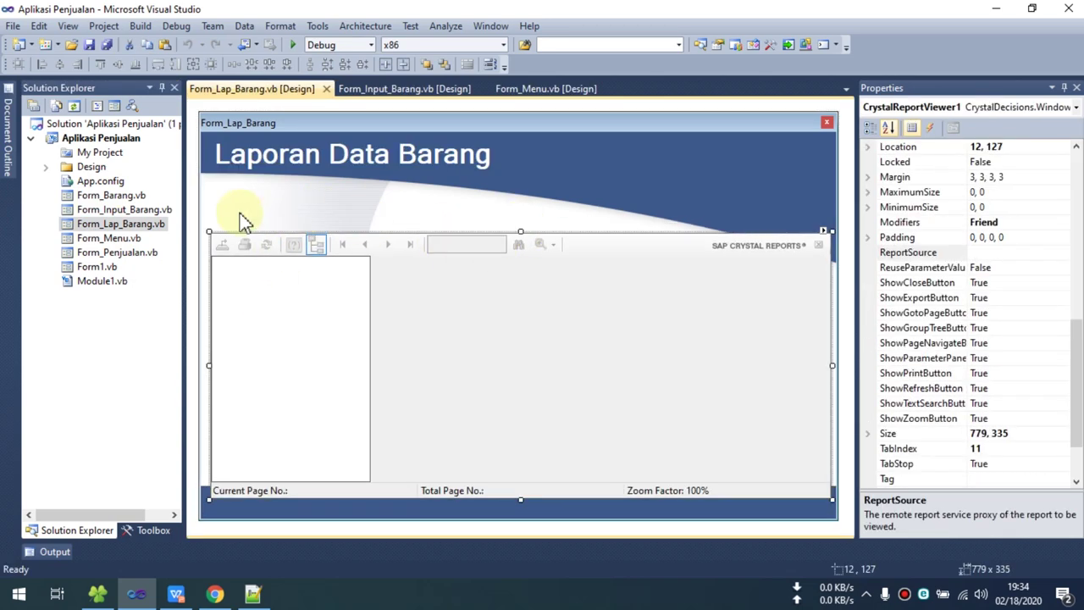
Paste the copied button between the Laporan Data Barang heading and the report viewer, and set its text to View.
{"action": "left_click", "coordinate": [235, 194]}
{"action": "key", "text": "ctrl+v"}
{"action": "left_click_drag", "start_coordinate": [506, 334], "coordinate": [239, 208]}
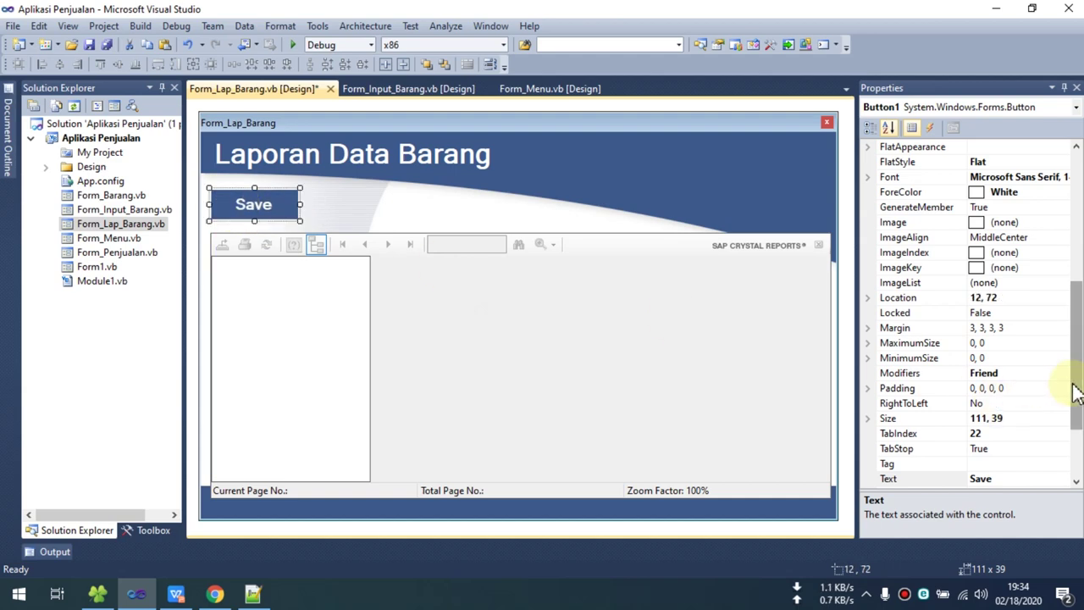
{"action": "left_click_drag", "start_coordinate": [1074, 395], "coordinate": [1071, 451]}
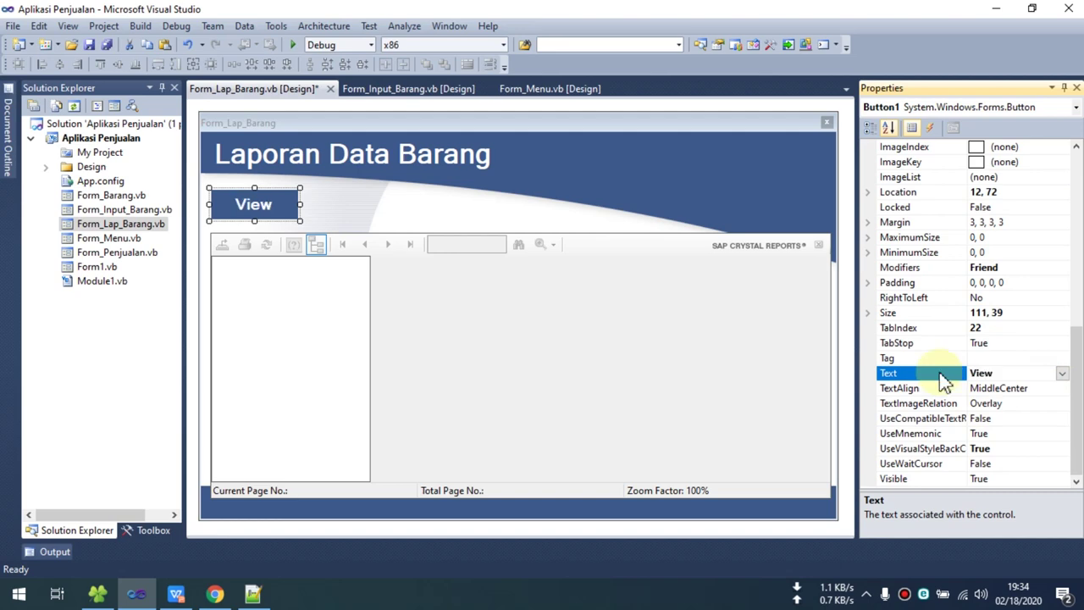
Duplicate the View button, place the copy directly to its right, and set its text to Print.
{"action": "left_click", "coordinate": [248, 208]}
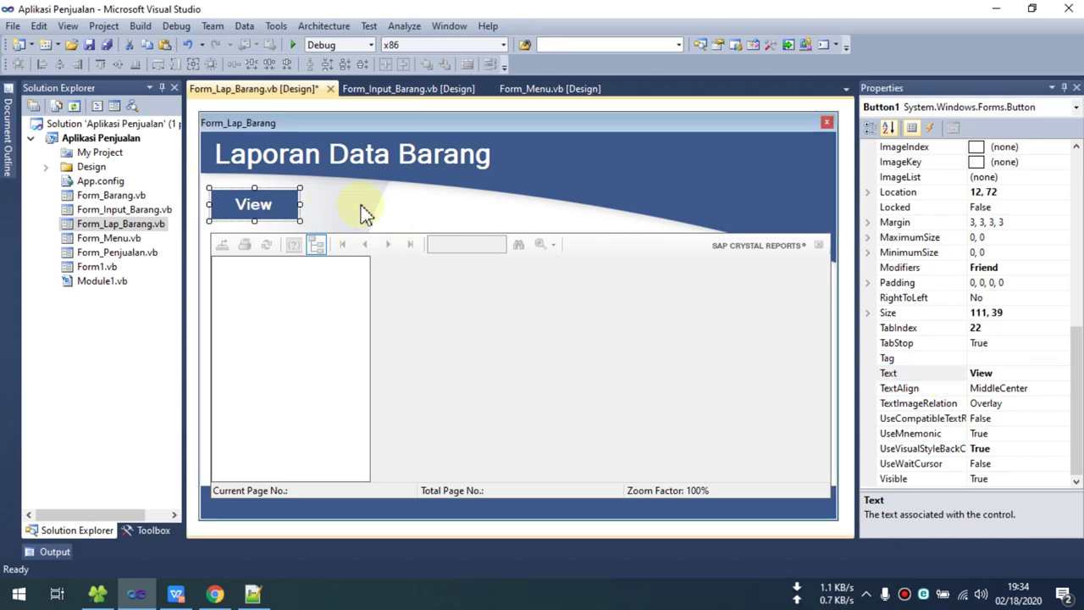
{"action": "key", "text": "ctrl+c"}
{"action": "key", "text": "ctrl+v"}
{"action": "left_click_drag", "start_coordinate": [497, 320], "coordinate": [334, 212]}
{"action": "left_click", "coordinate": [929, 417]}
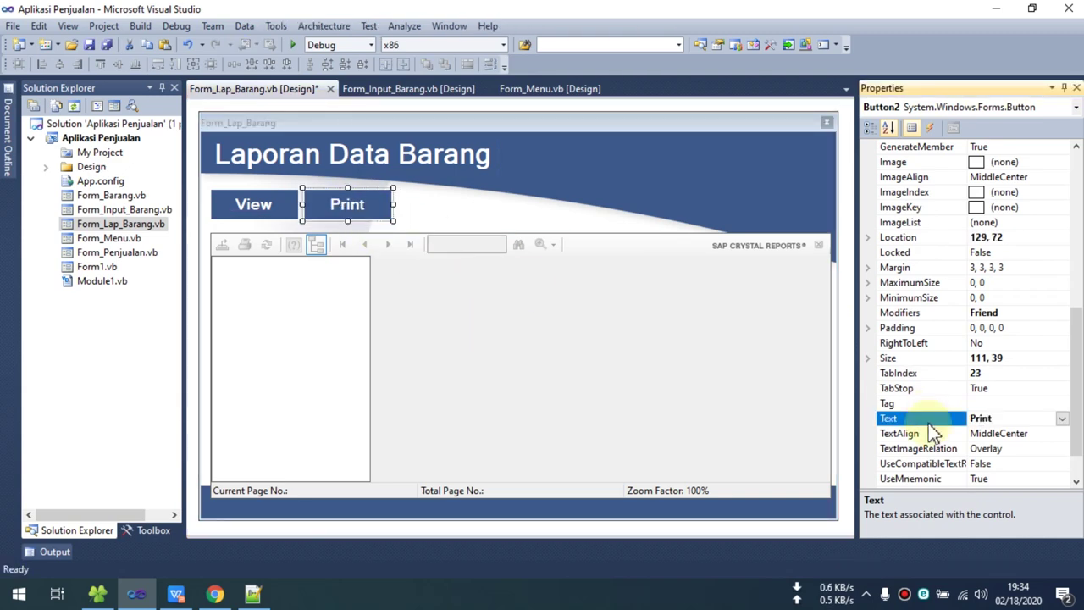
Duplicate the Print button to its right with the text Export, and save the form.
{"action": "left_click", "coordinate": [386, 204]}
{"action": "key", "text": "ctrl+c"}
{"action": "left_click", "coordinate": [438, 200]}
{"action": "key", "text": "ctrl+v"}
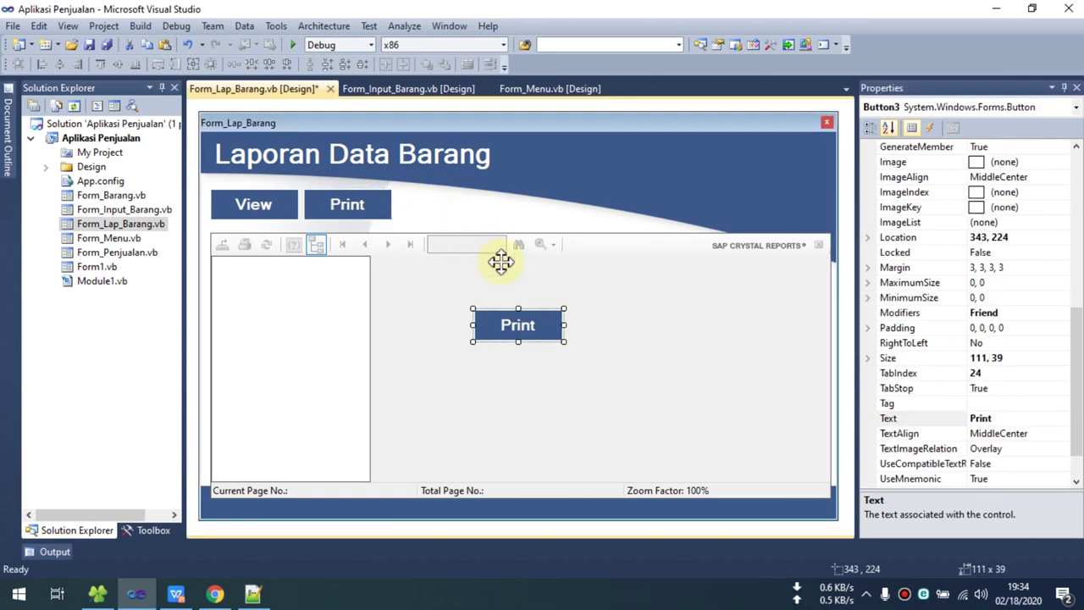
{"action": "left_click_drag", "start_coordinate": [522, 332], "coordinate": [449, 219]}
{"action": "left_click", "coordinate": [932, 417]}
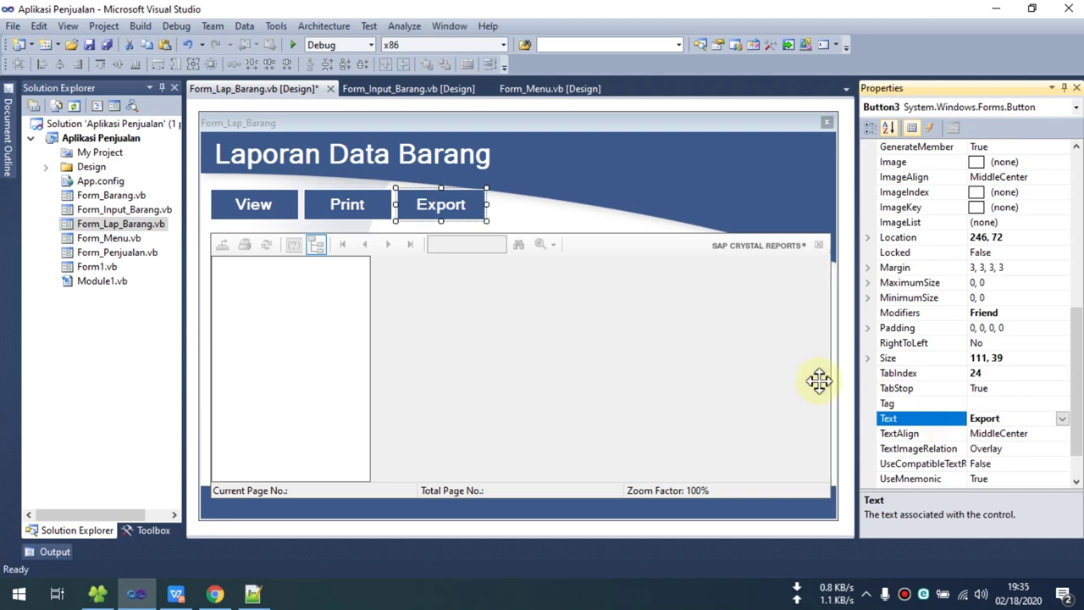
{"action": "left_click", "coordinate": [551, 193]}
{"action": "key", "text": "ctrl+s"}
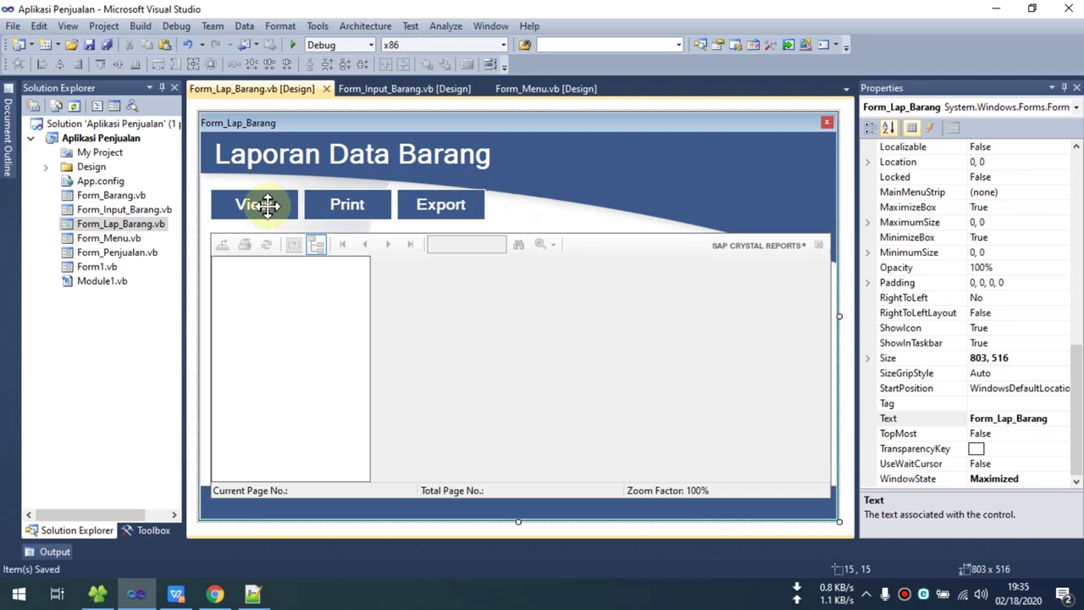
Select the View, Print and Export buttons together and check their Anchor property.
{"action": "left_click", "coordinate": [268, 204]}
{"action": "left_click", "coordinate": [346, 206]}
{"action": "left_click", "coordinate": [533, 207]}
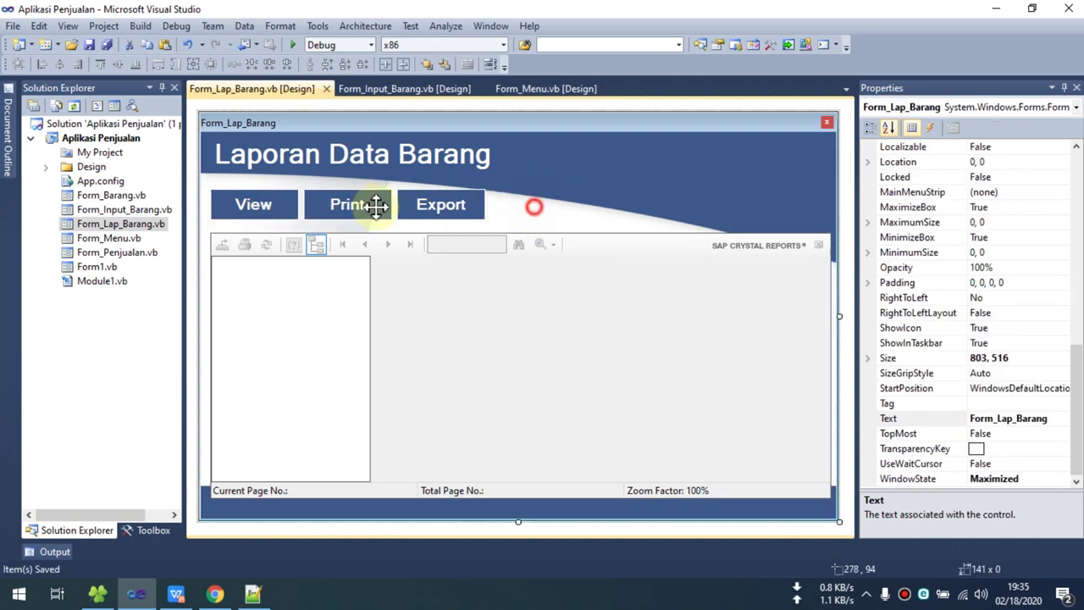
{"action": "left_click_drag", "start_coordinate": [253, 209], "coordinate": [576, 223]}
{"action": "left_click_drag", "start_coordinate": [1077, 322], "coordinate": [1080, 247]}
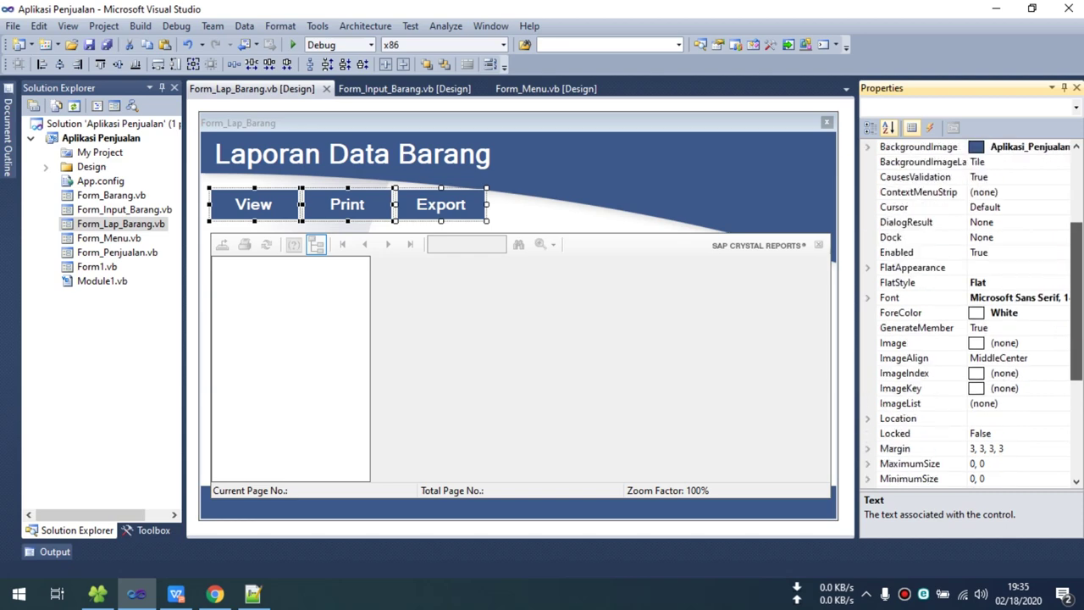
{"action": "scroll", "coordinate": [940, 245], "scroll_direction": "up", "scroll_amount": 4}
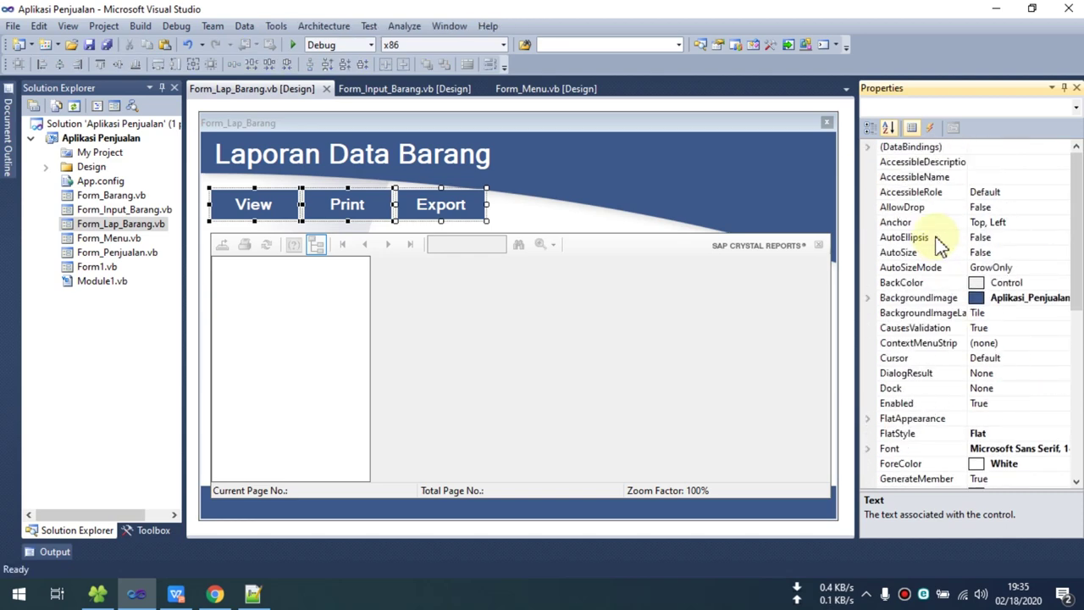
{"action": "left_click", "coordinate": [925, 223]}
{"action": "left_click", "coordinate": [1061, 223]}
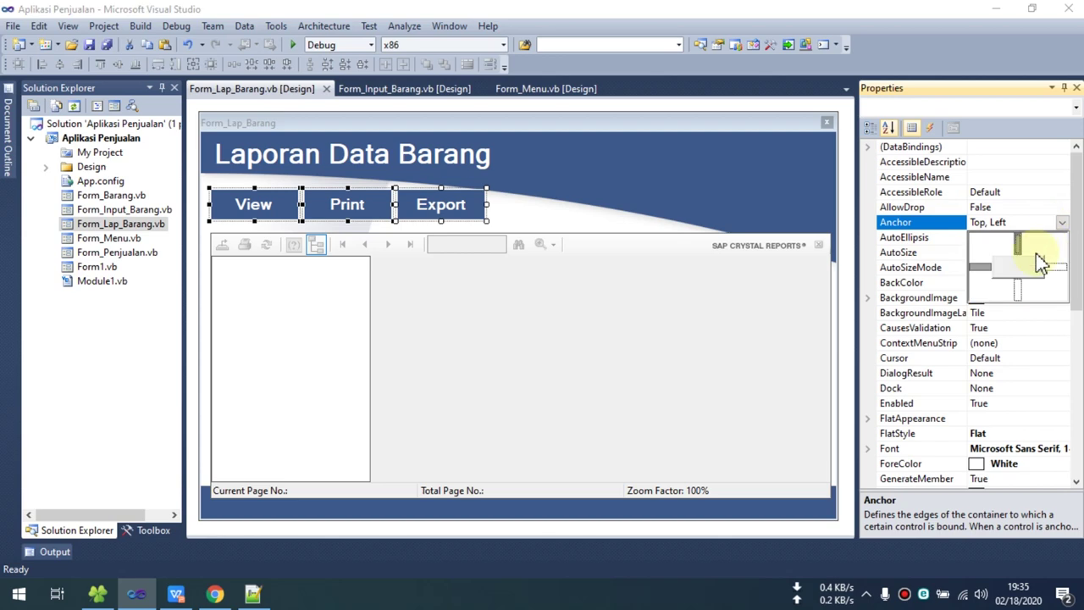
{"action": "left_click", "coordinate": [920, 229]}
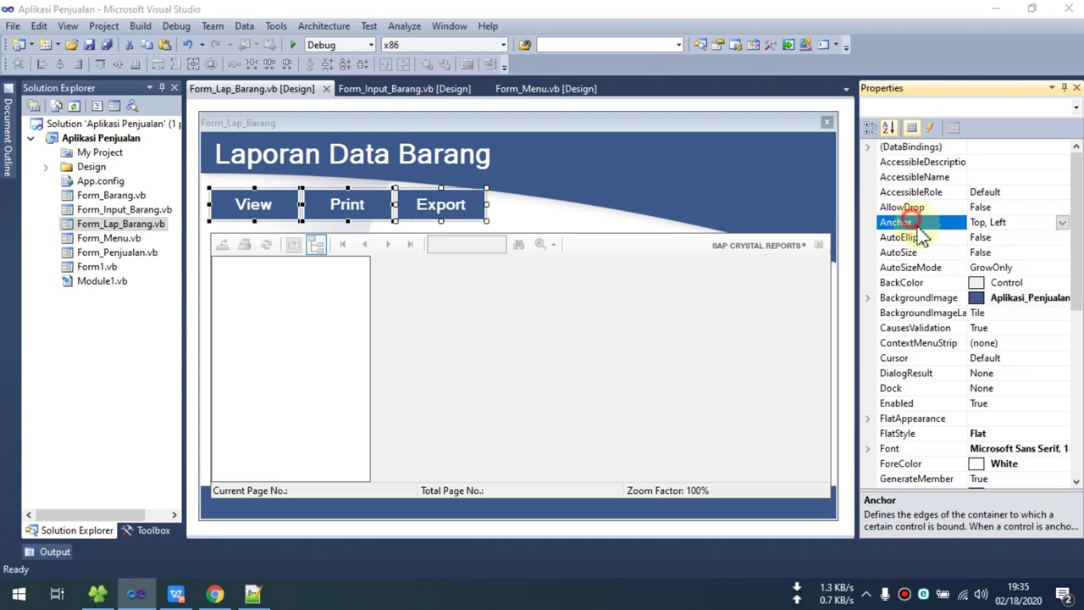
{"action": "left_click", "coordinate": [752, 124]}
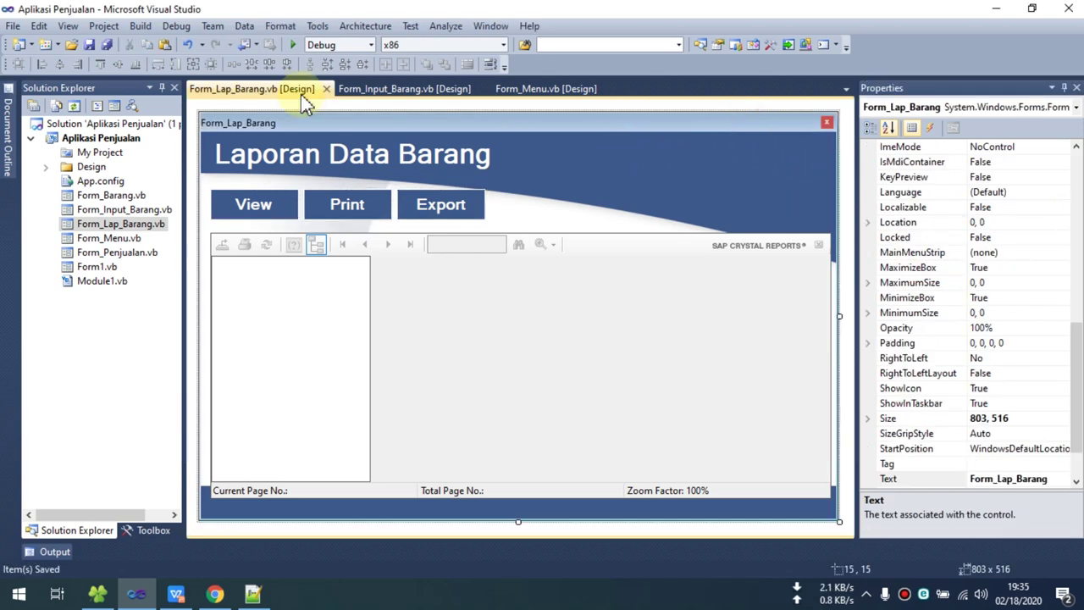
Run the project, try the buttons on the Laporan Barang form, and close the application.
{"action": "left_click", "coordinate": [288, 49]}
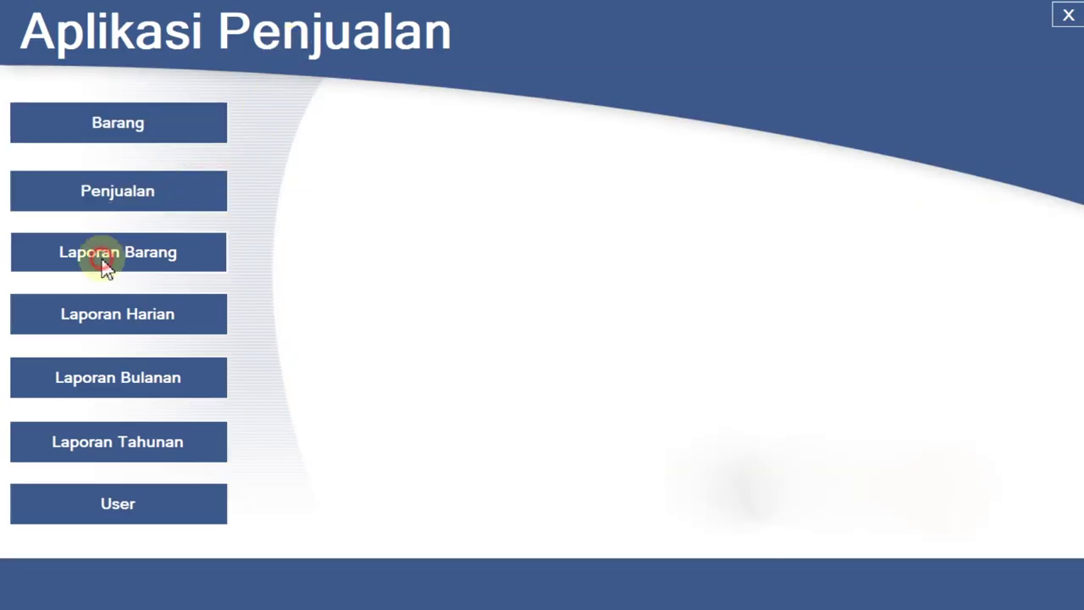
{"action": "left_click", "coordinate": [106, 266]}
{"action": "left_click", "coordinate": [64, 95]}
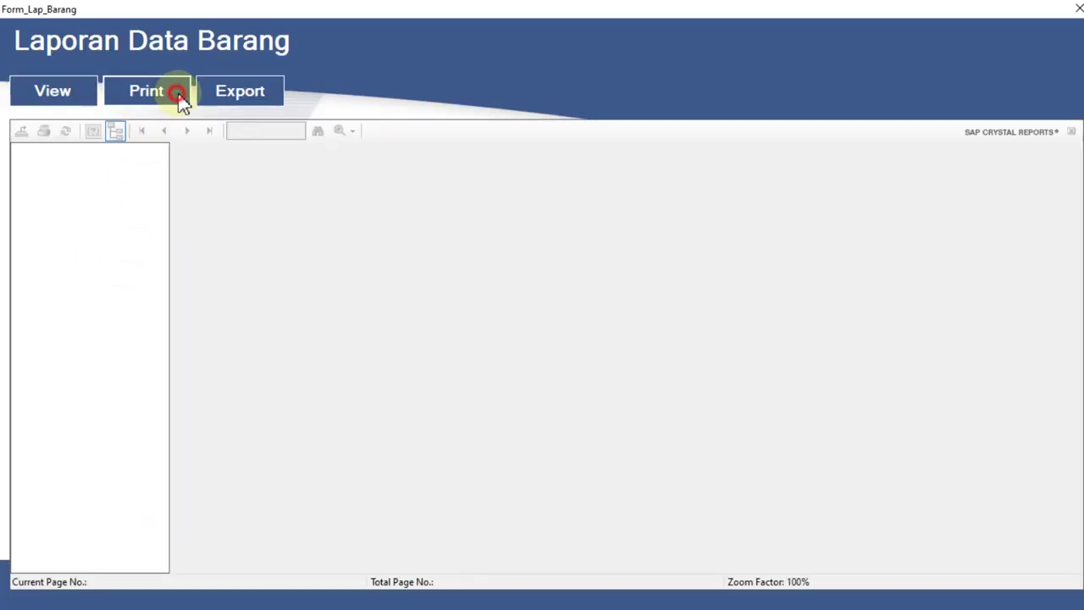
{"action": "left_click", "coordinate": [333, 95]}
{"action": "left_click", "coordinate": [1076, 17]}
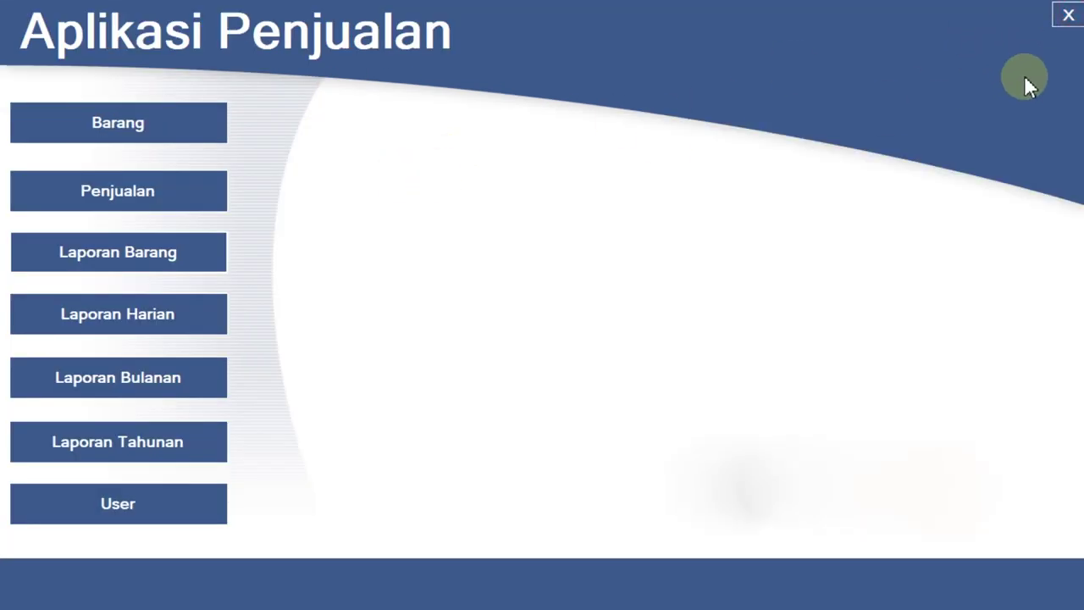
{"action": "left_click", "coordinate": [1071, 17]}
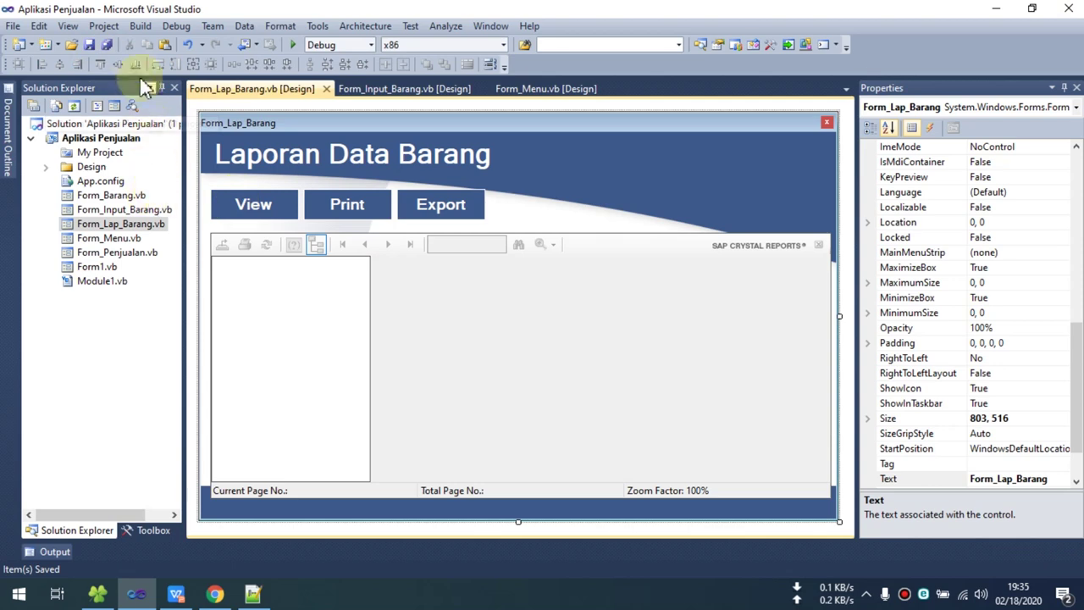
Add a new Crystal Reports item named Lap_barang.rpt to the project from the Reporting templates.
{"action": "left_click", "coordinate": [83, 31]}
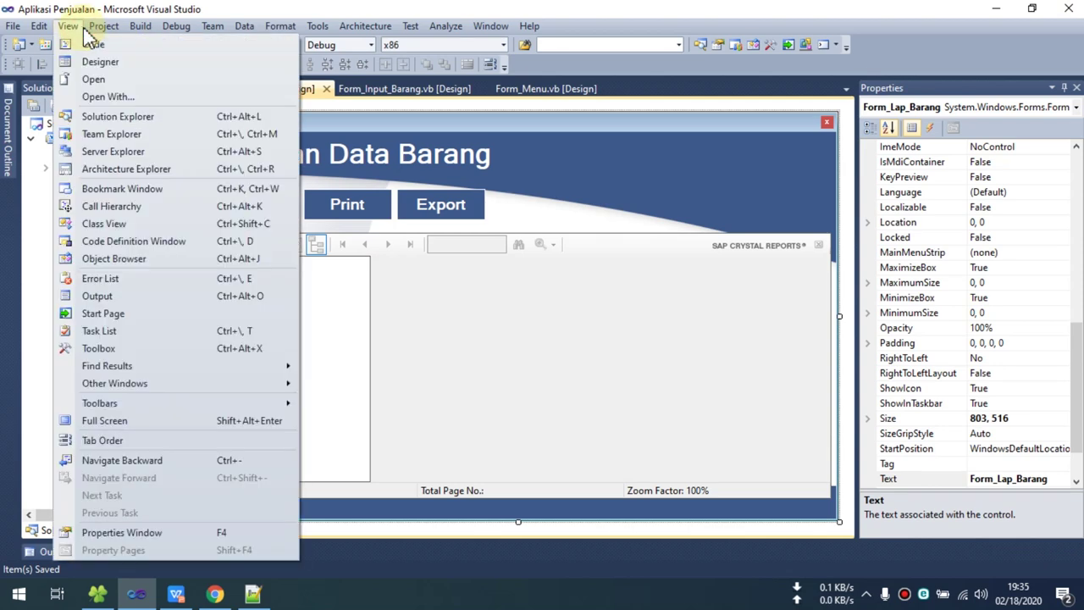
{"action": "mouse_move", "coordinate": [110, 32]}
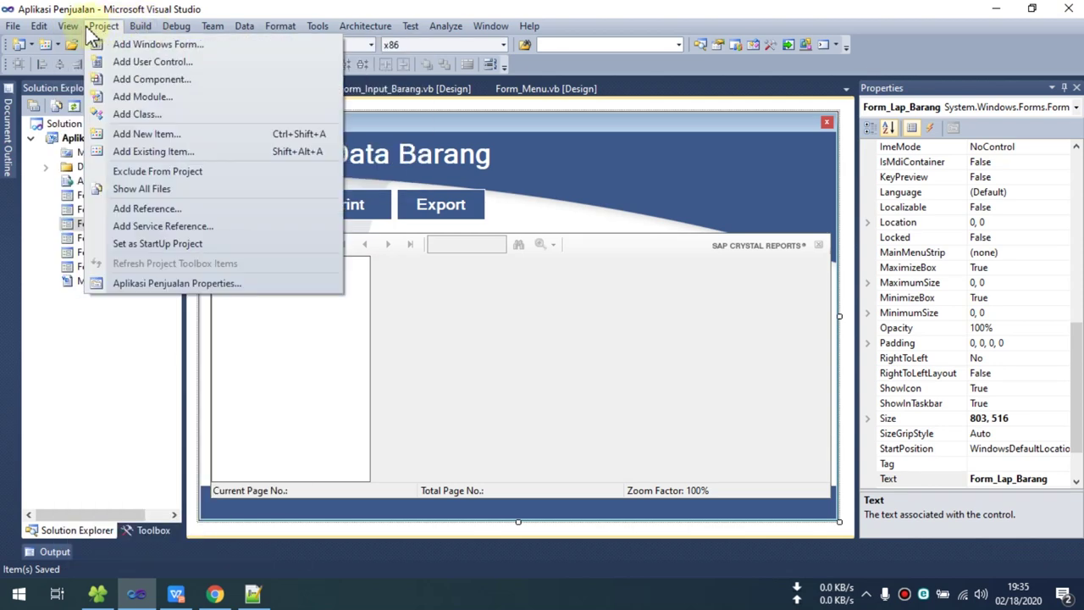
{"action": "left_click", "coordinate": [127, 133]}
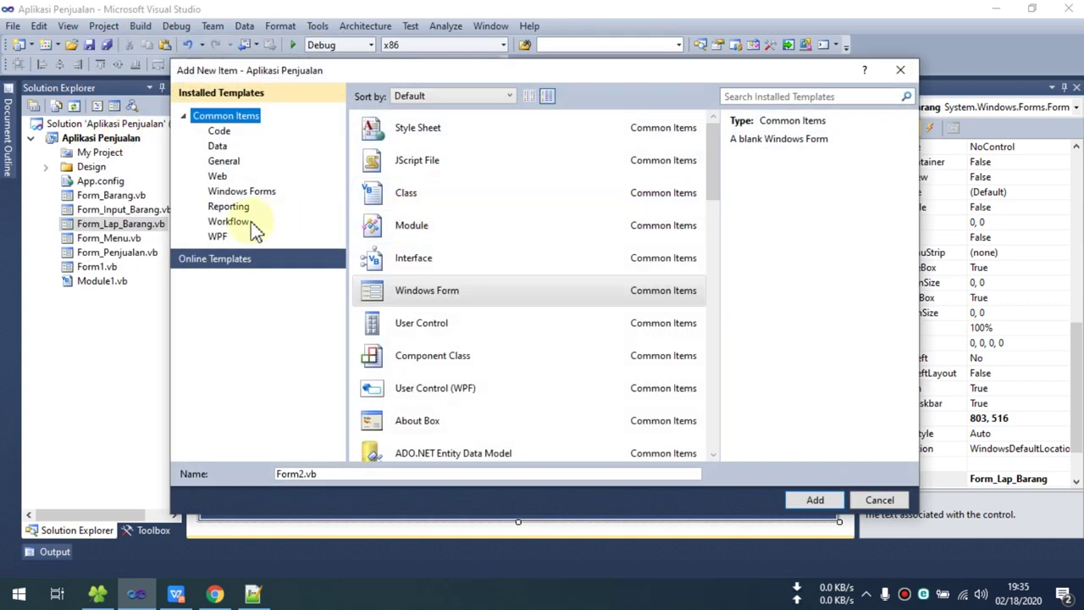
{"action": "left_click", "coordinate": [231, 206]}
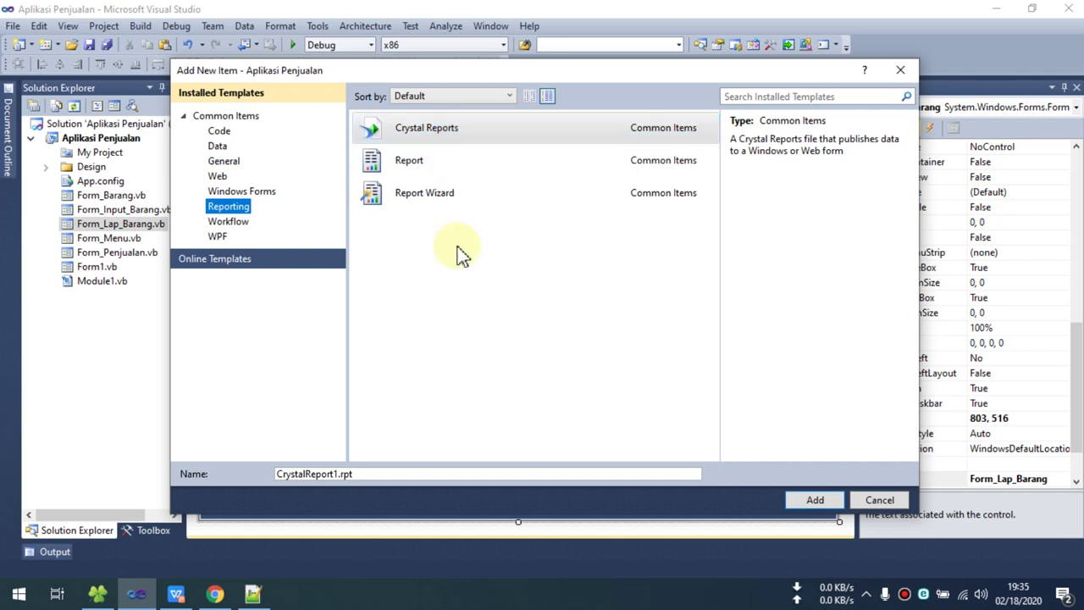
{"action": "left_click", "coordinate": [360, 475]}
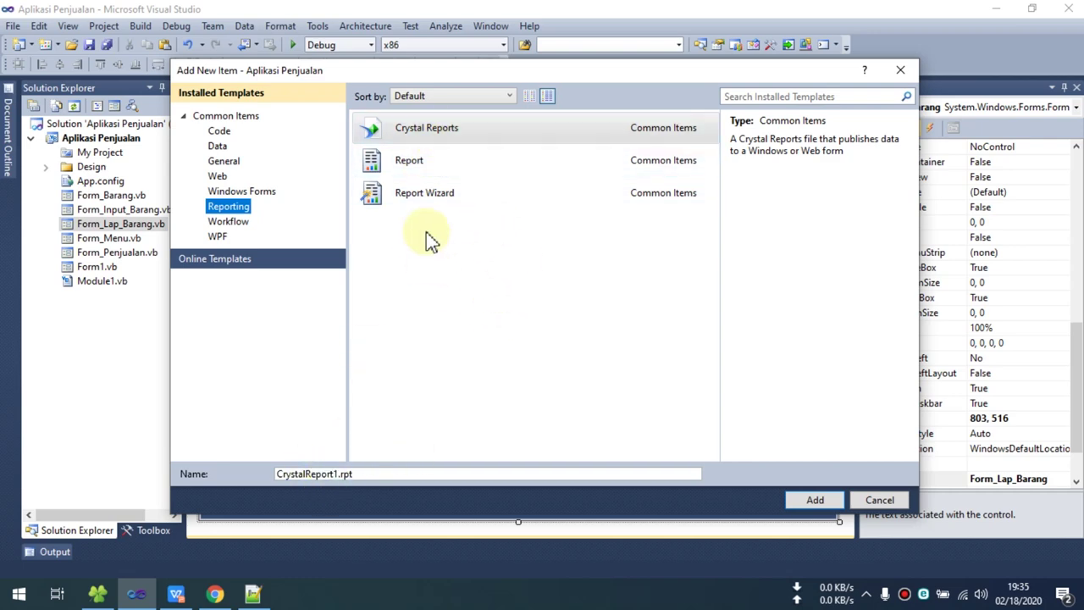
{"action": "double_click", "coordinate": [339, 474]}
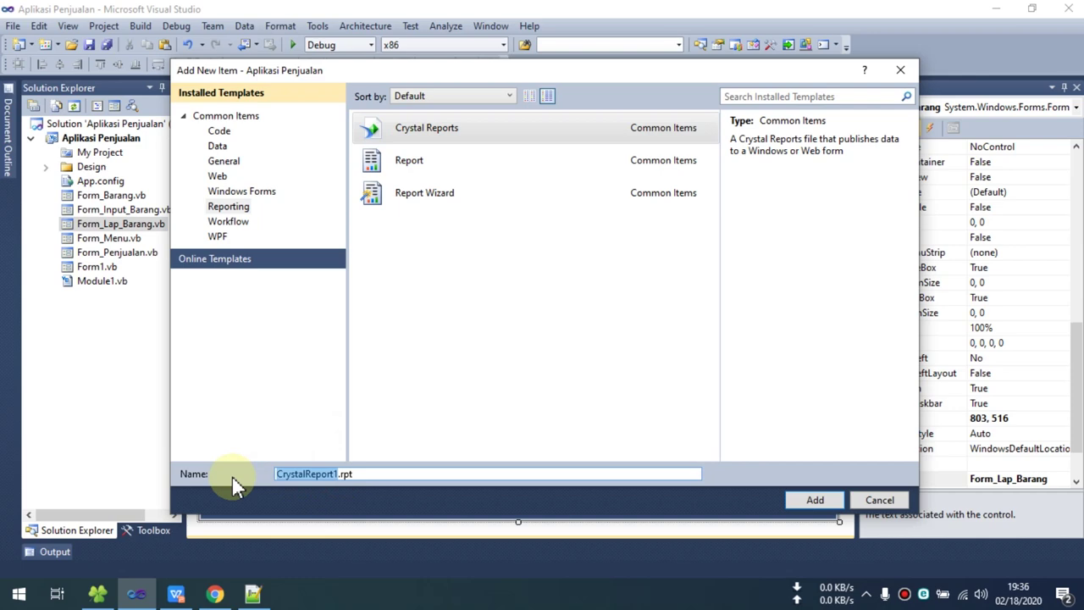
{"action": "type", "text": "Lap_barang"}
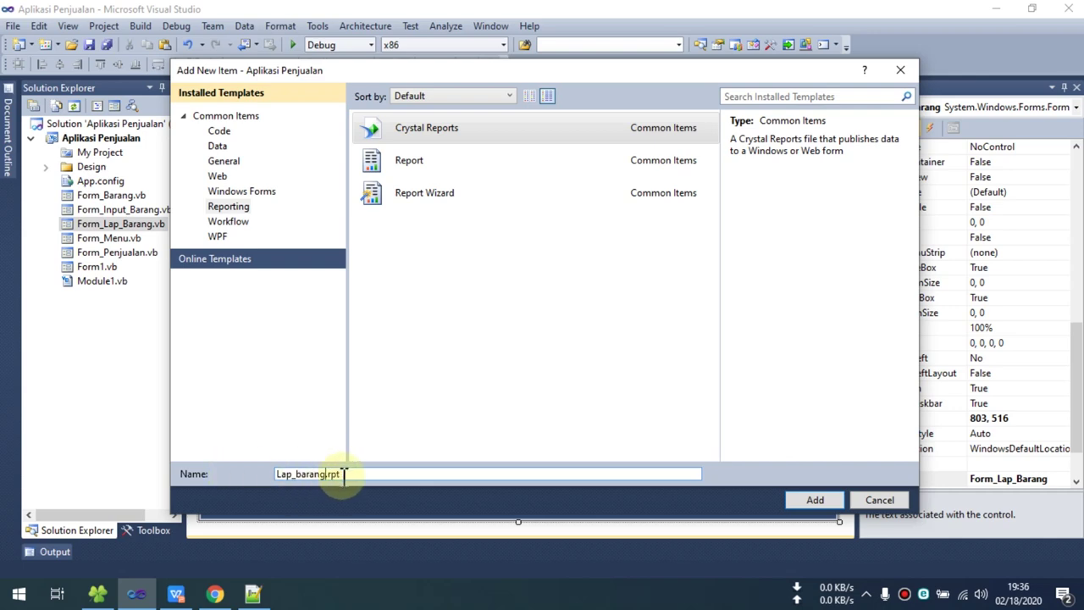
{"action": "left_click", "coordinate": [815, 500]}
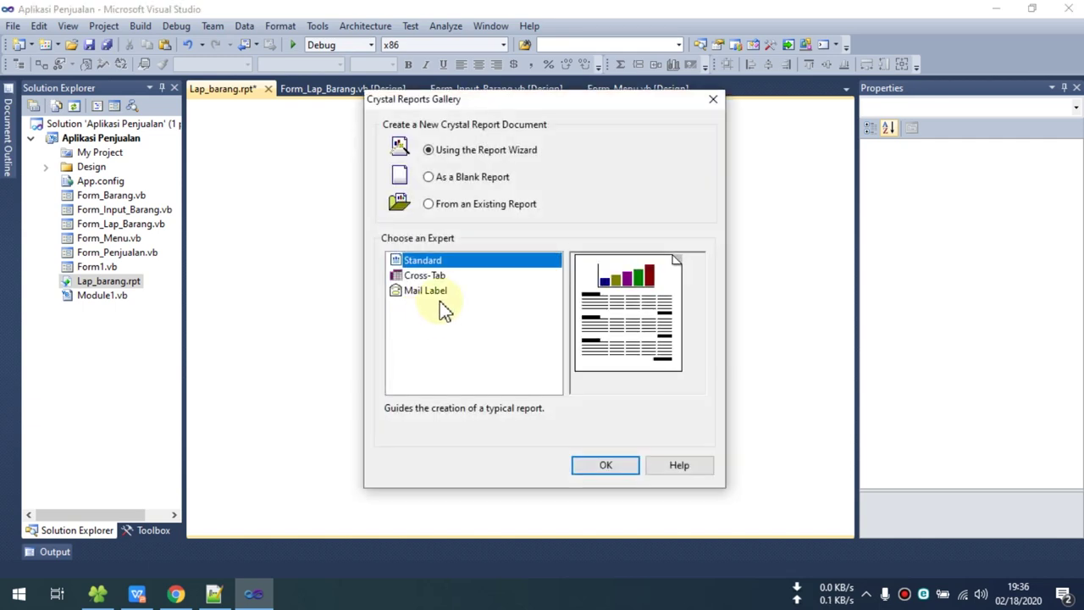
Create the report using the Report Wizard with the Standard expert.
{"action": "left_click", "coordinate": [453, 181]}
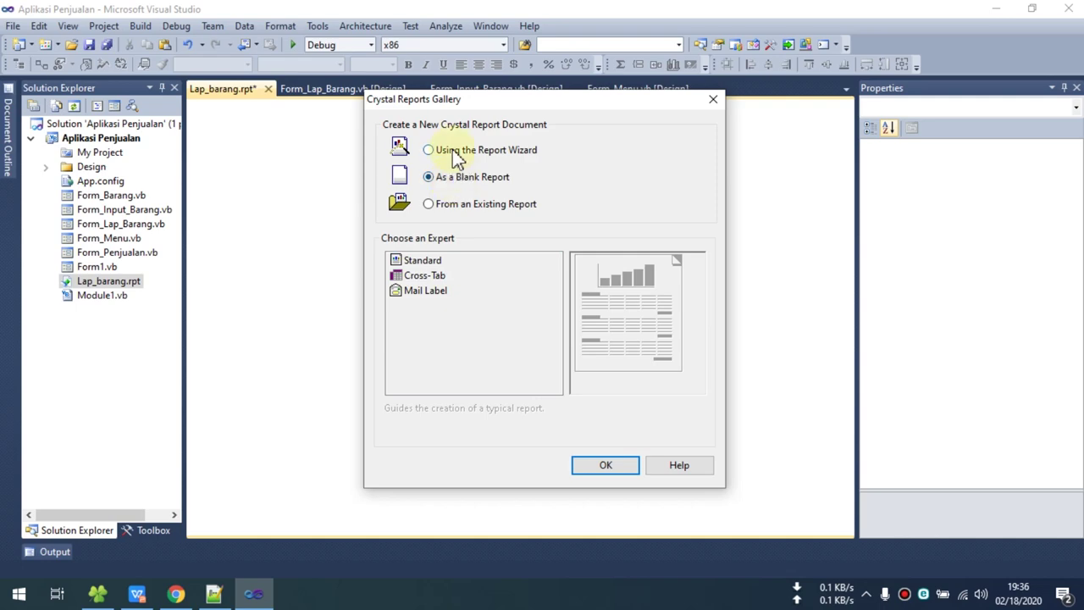
{"action": "left_click", "coordinate": [454, 154]}
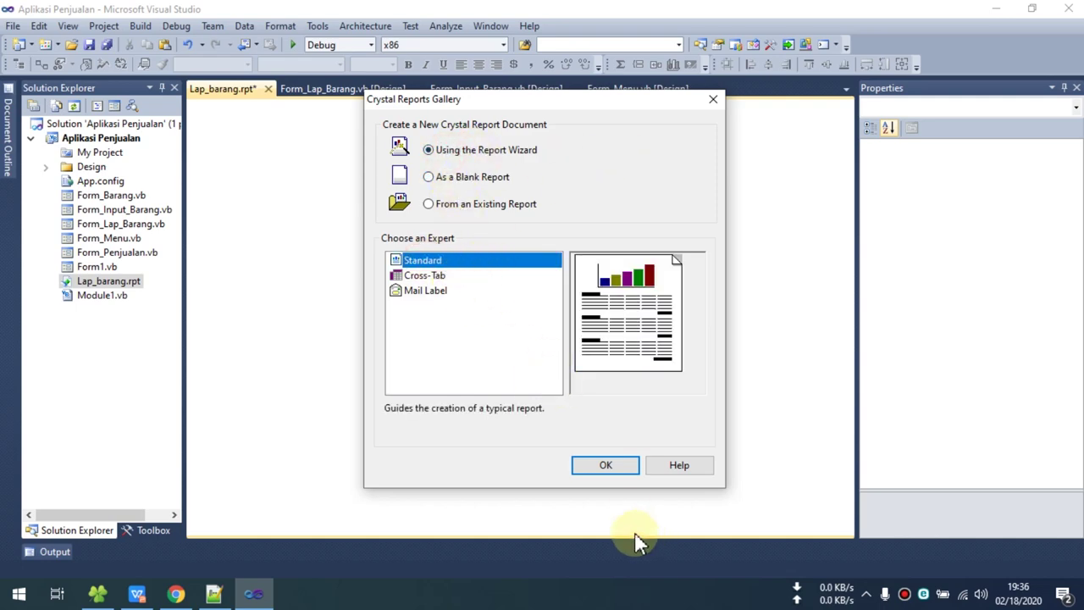
{"action": "left_click", "coordinate": [608, 466]}
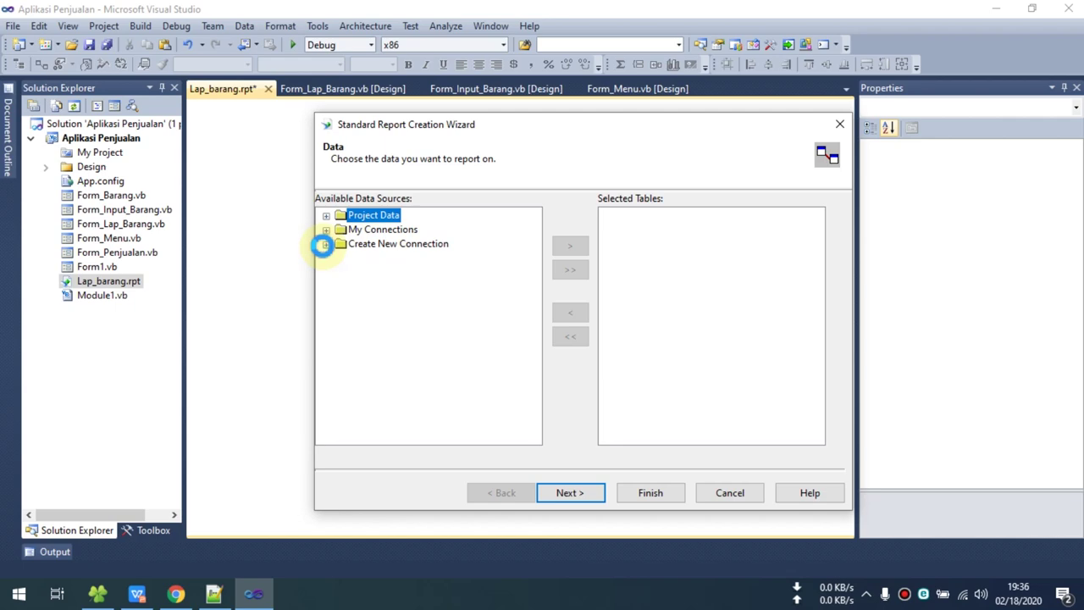
Start a new Database Files connection for the report and browse to the Padang Tutotial folder on drive D.
{"action": "left_click", "coordinate": [327, 245]}
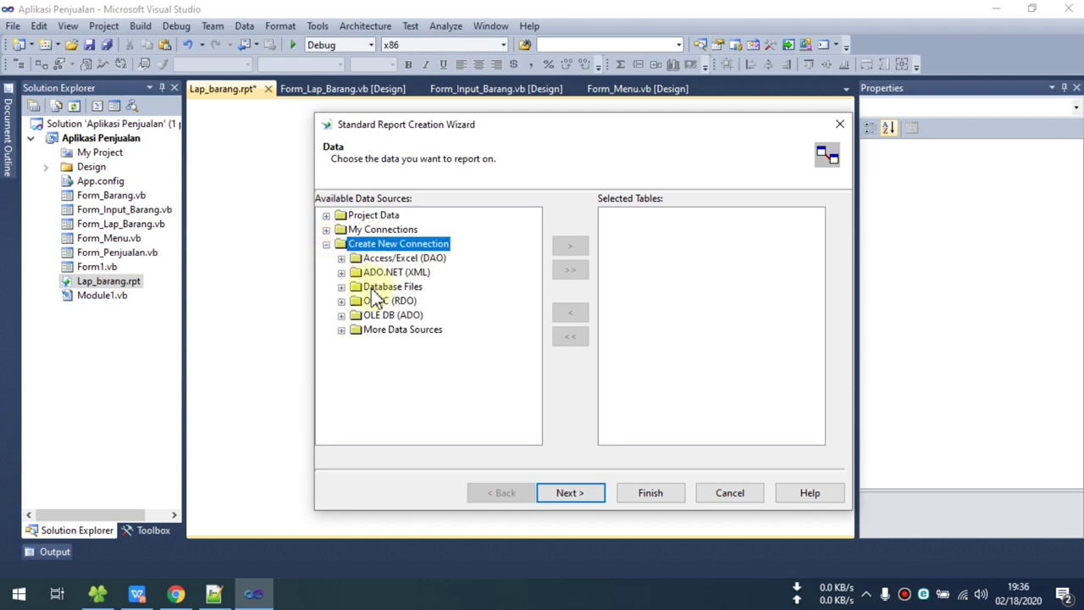
{"action": "left_click", "coordinate": [341, 286]}
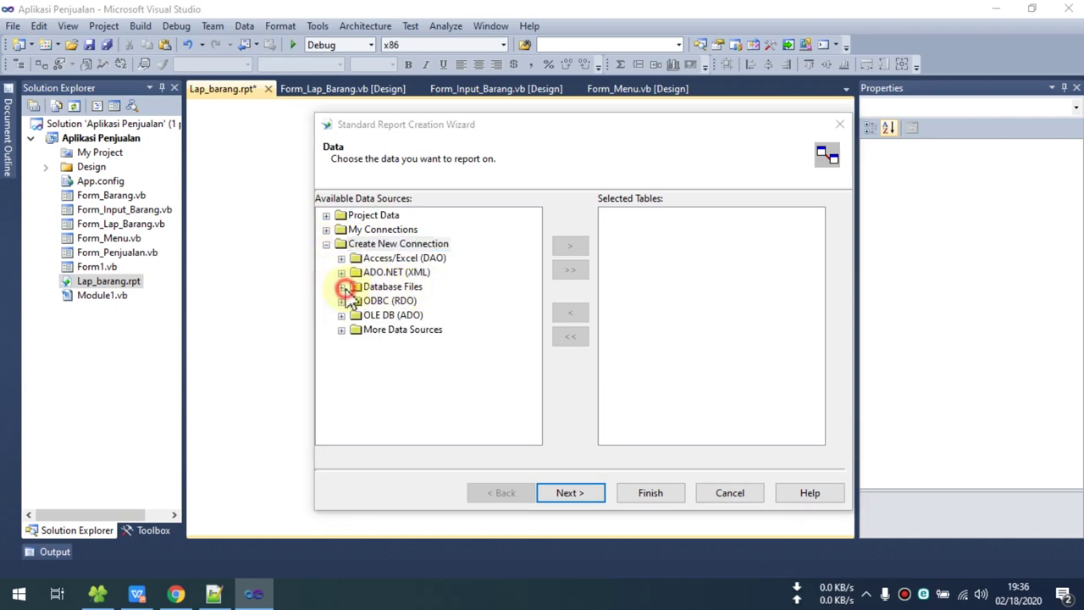
{"action": "left_click", "coordinate": [410, 363]}
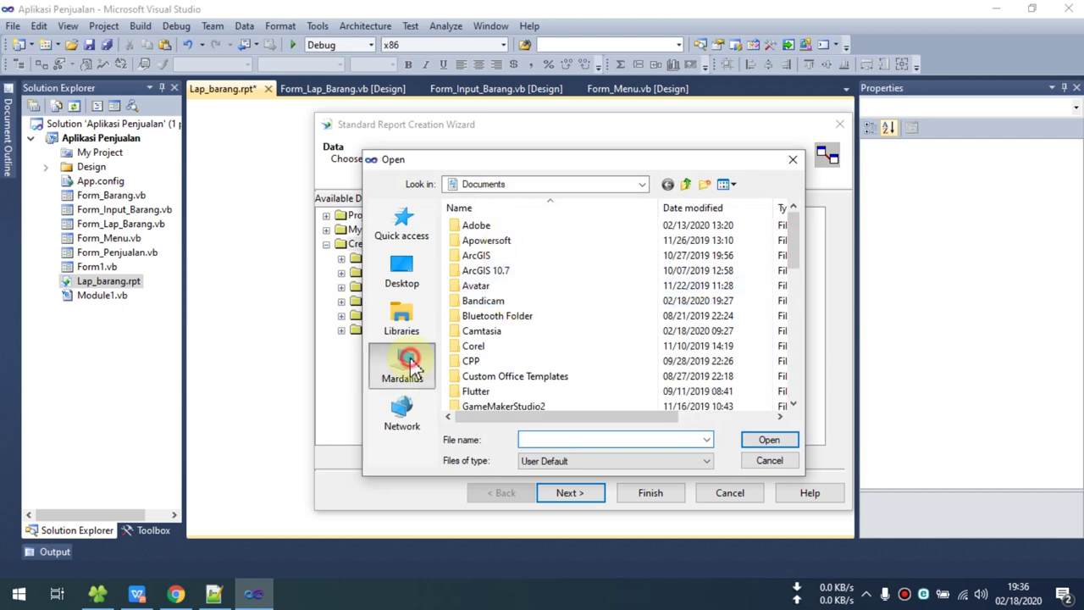
{"action": "scroll", "coordinate": [508, 406], "scroll_direction": "down", "scroll_amount": 5}
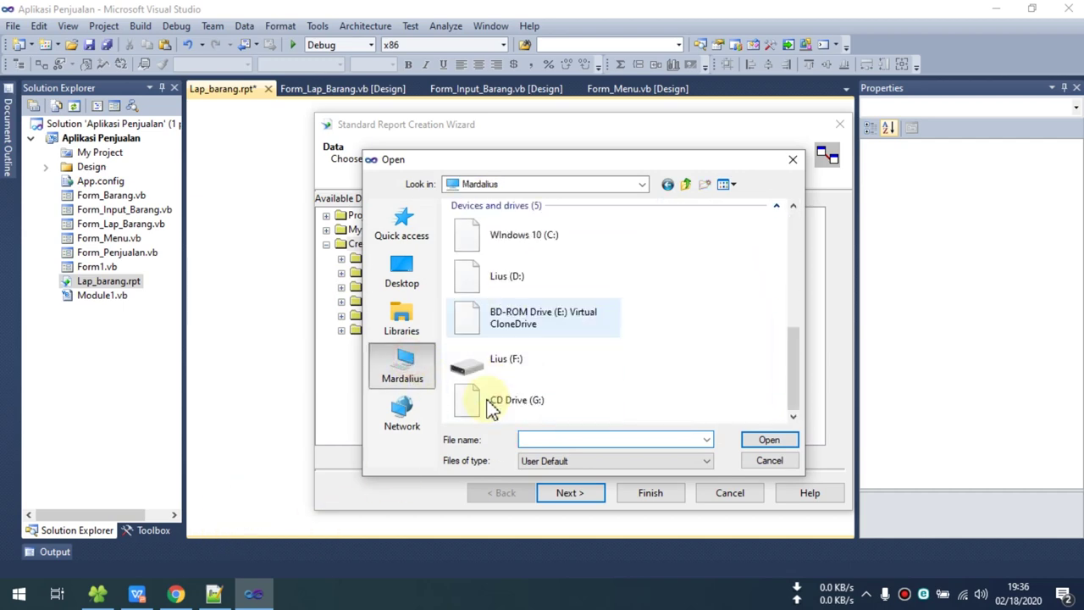
{"action": "double_click", "coordinate": [474, 278]}
{"action": "scroll", "coordinate": [716, 305], "scroll_direction": "down", "scroll_amount": 5}
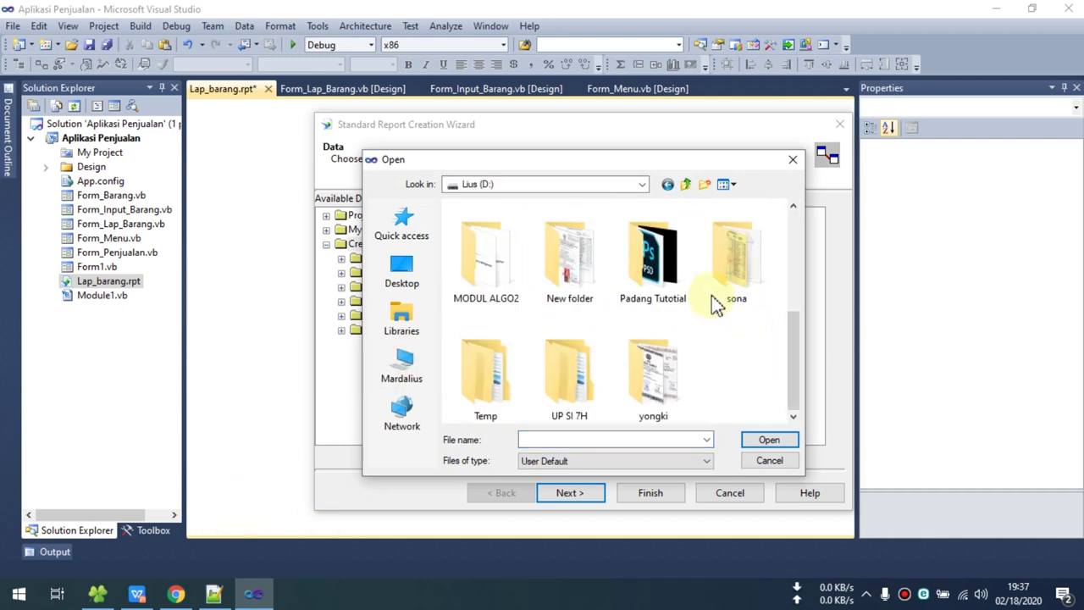
{"action": "left_click_drag", "start_coordinate": [793, 339], "coordinate": [787, 372]}
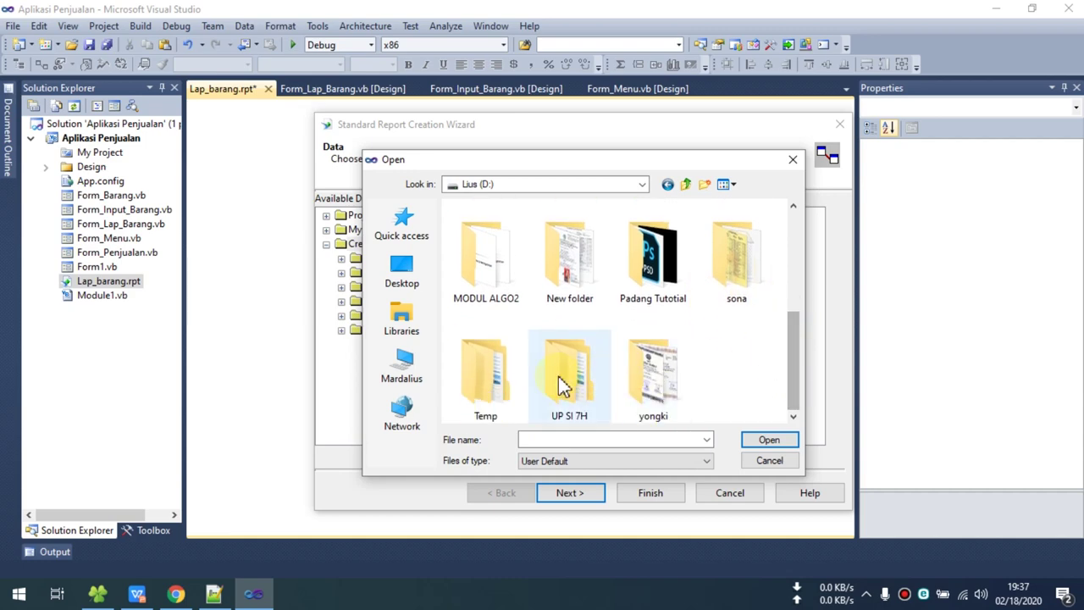
{"action": "left_click", "coordinate": [396, 374]}
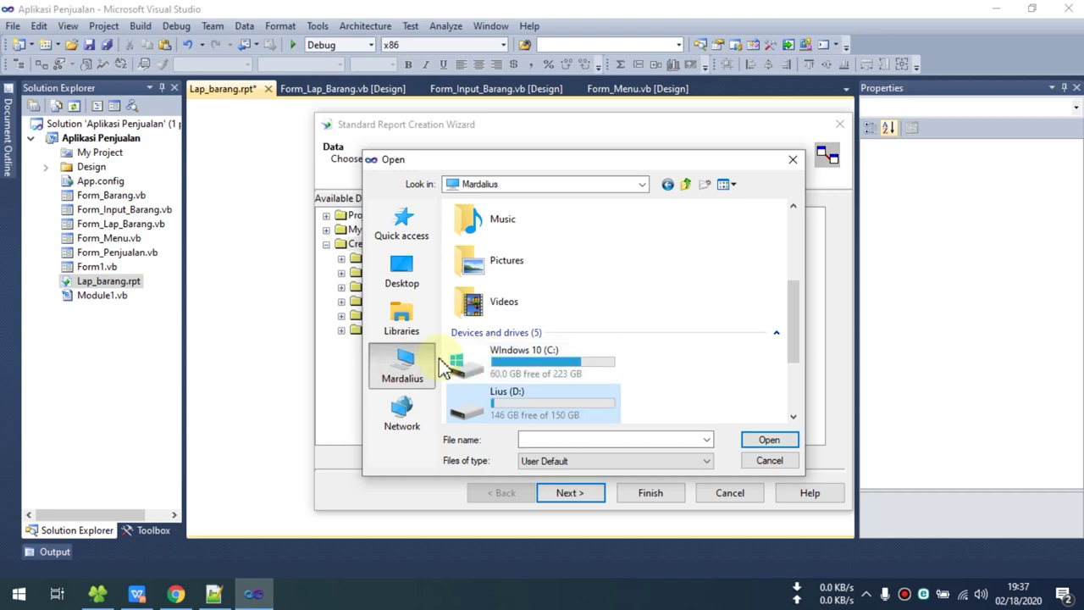
{"action": "double_click", "coordinate": [495, 402]}
{"action": "scroll", "coordinate": [614, 366], "scroll_direction": "down", "scroll_amount": 5}
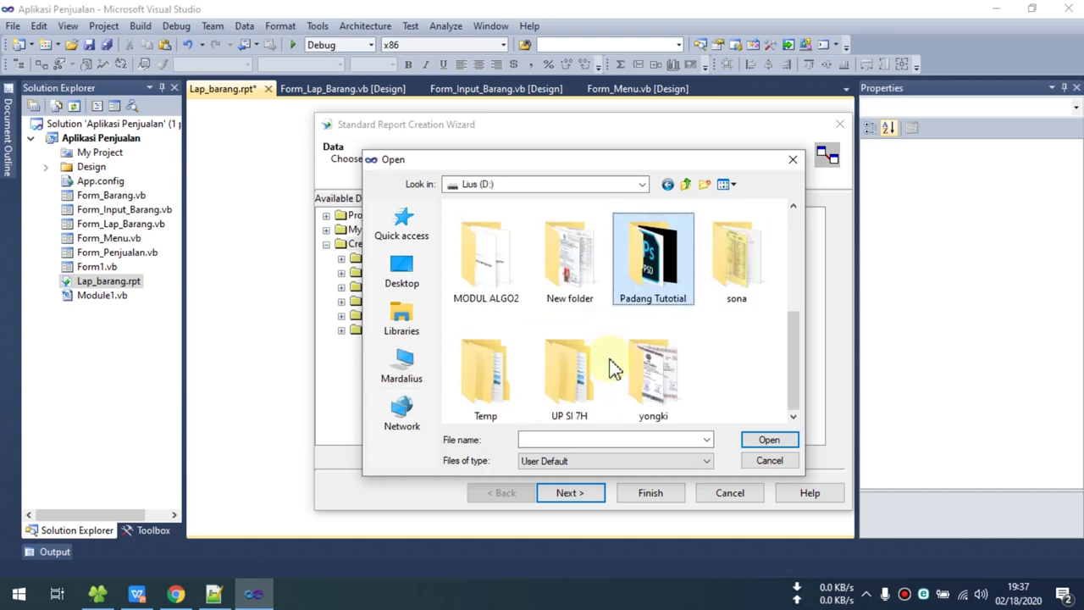
{"action": "key", "text": "Return"}
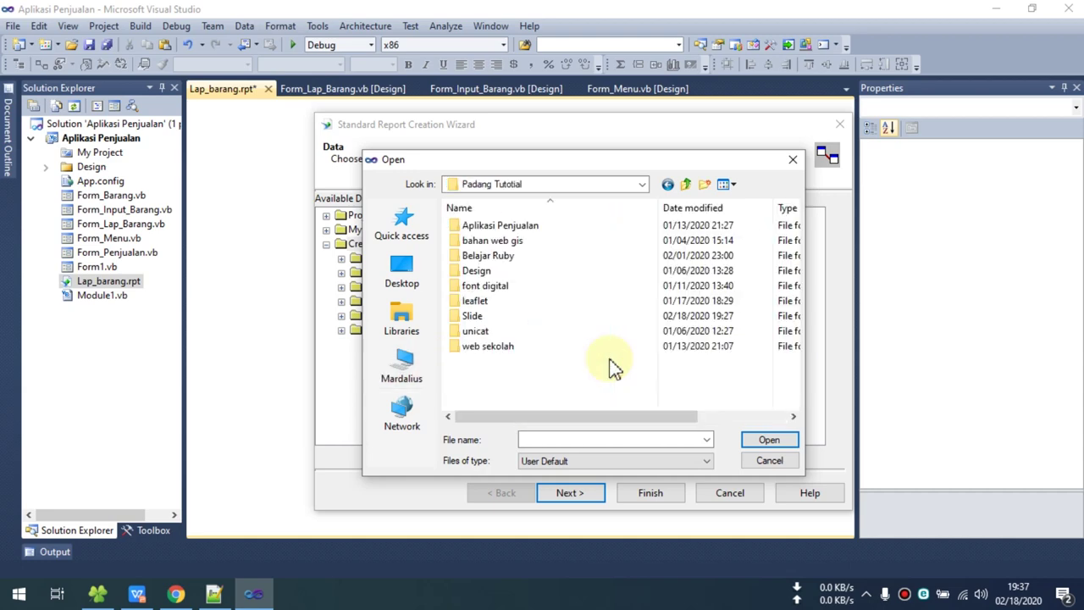
Connect to db_penjualan.mdb in the Aplikasi Penjualan project's bin\Debug folder.
{"action": "double_click", "coordinate": [494, 227]}
{"action": "double_click", "coordinate": [492, 229]}
{"action": "double_click", "coordinate": [490, 227]}
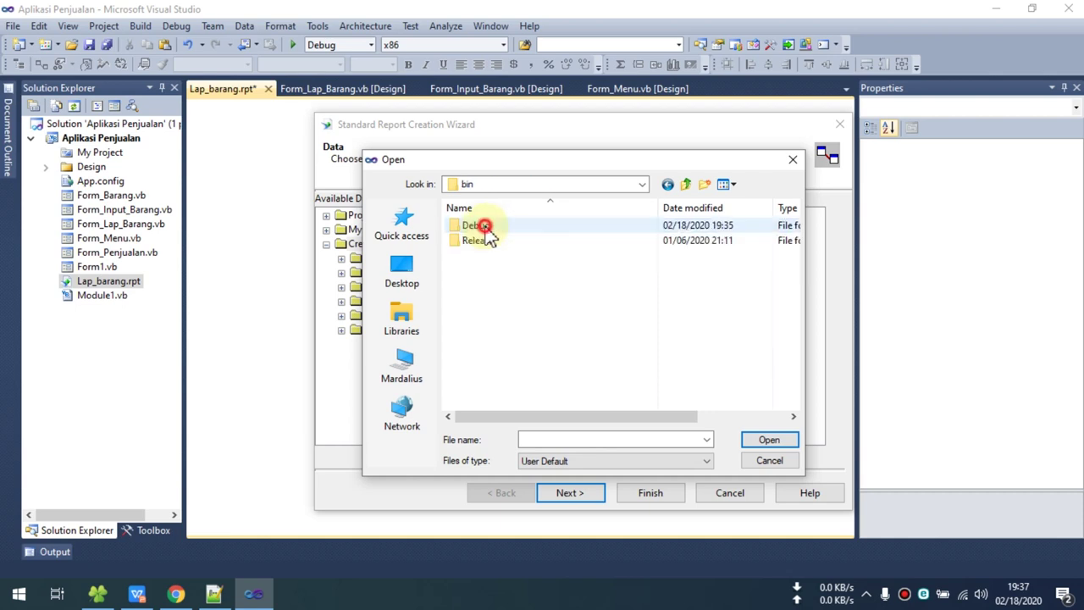
{"action": "double_click", "coordinate": [487, 227]}
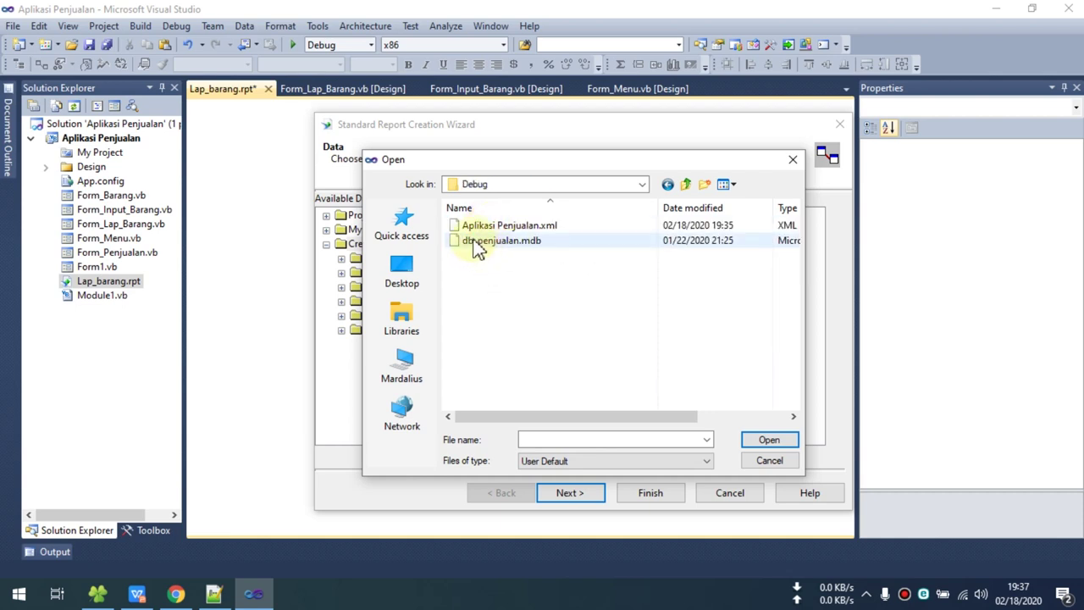
{"action": "double_click", "coordinate": [506, 242]}
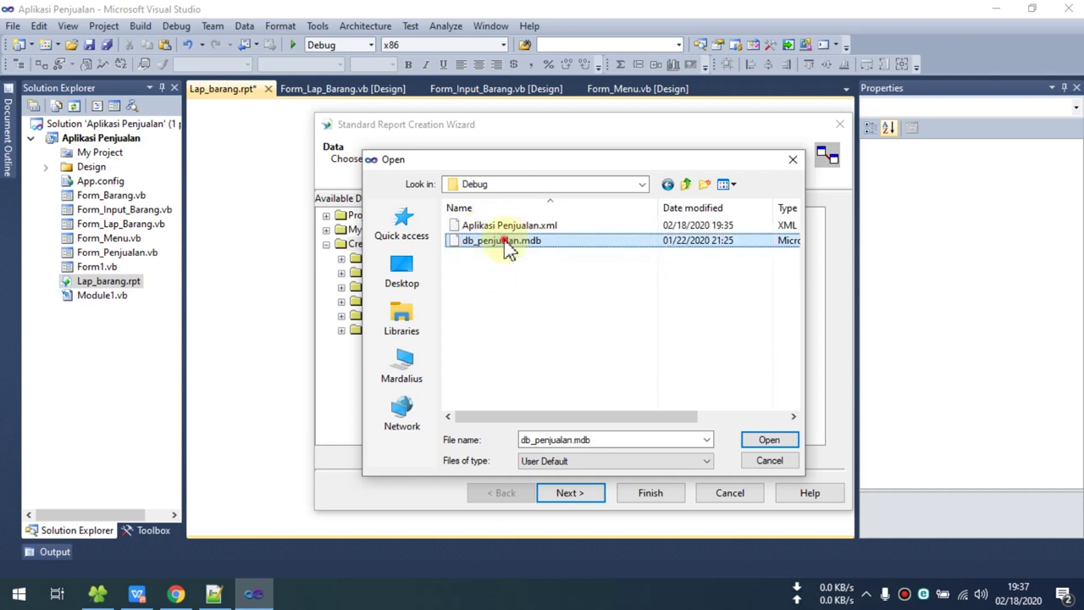
{"action": "scroll", "coordinate": [537, 325], "scroll_direction": "down", "scroll_amount": 1}
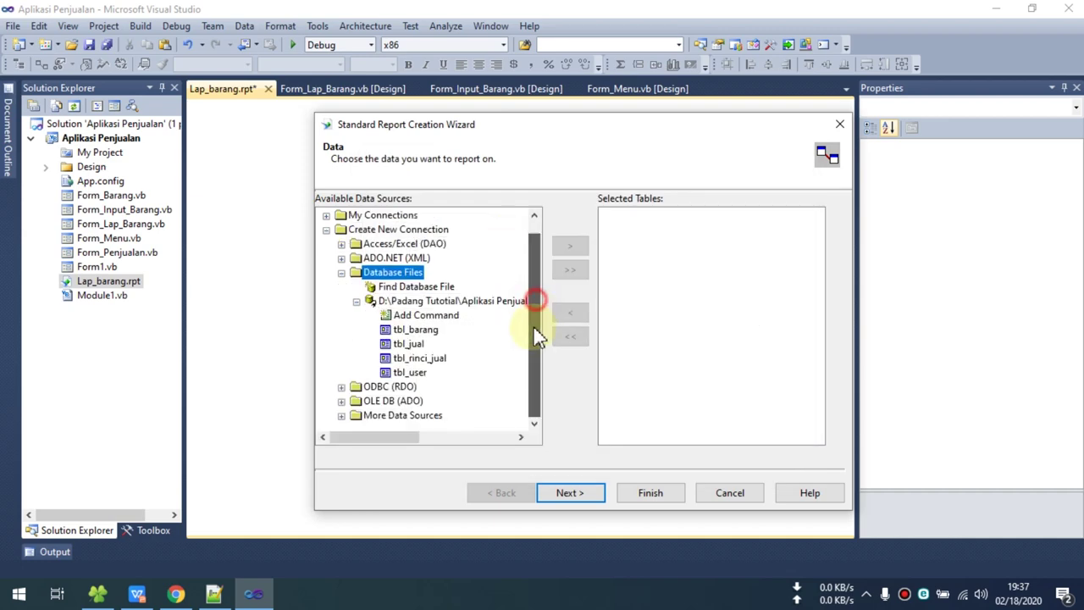
{"action": "left_click", "coordinate": [414, 331]}
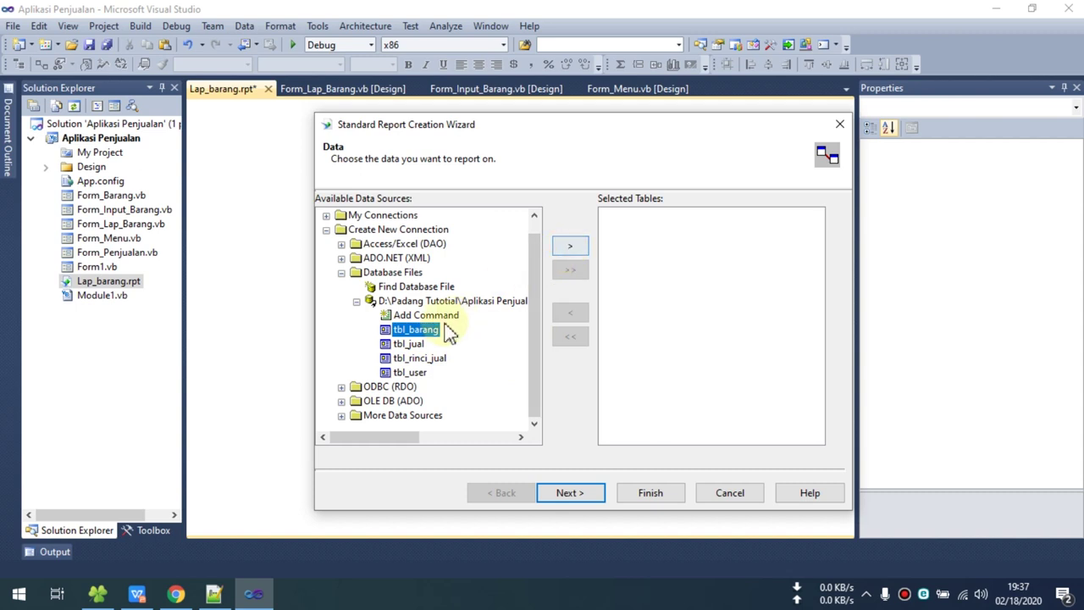
{"action": "left_click", "coordinate": [410, 344]}
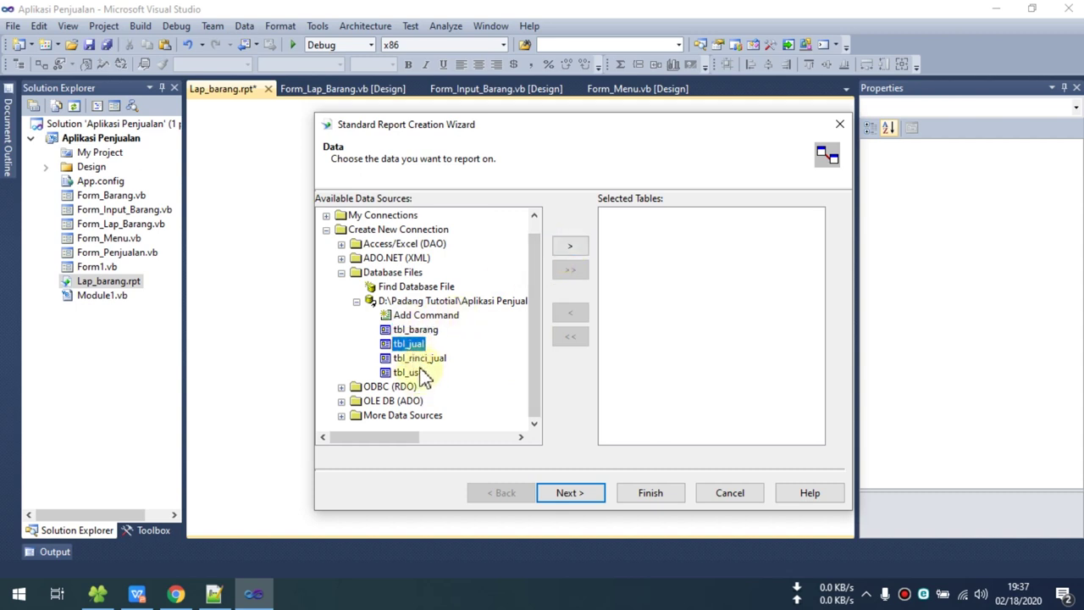
{"action": "left_click", "coordinate": [415, 330]}
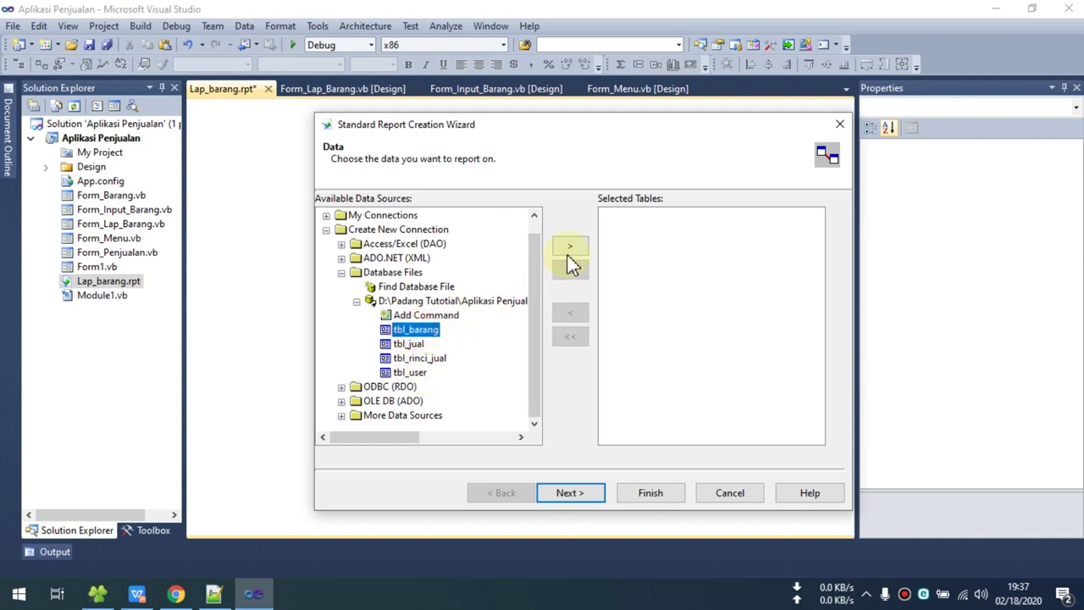
{"action": "left_click", "coordinate": [570, 246]}
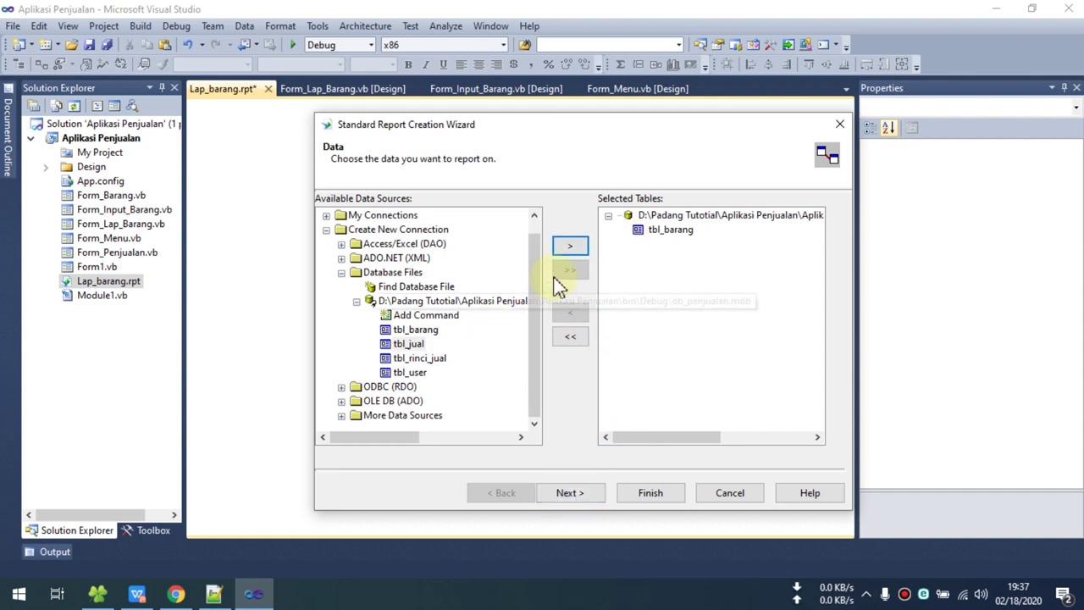
{"action": "left_click", "coordinate": [569, 336]}
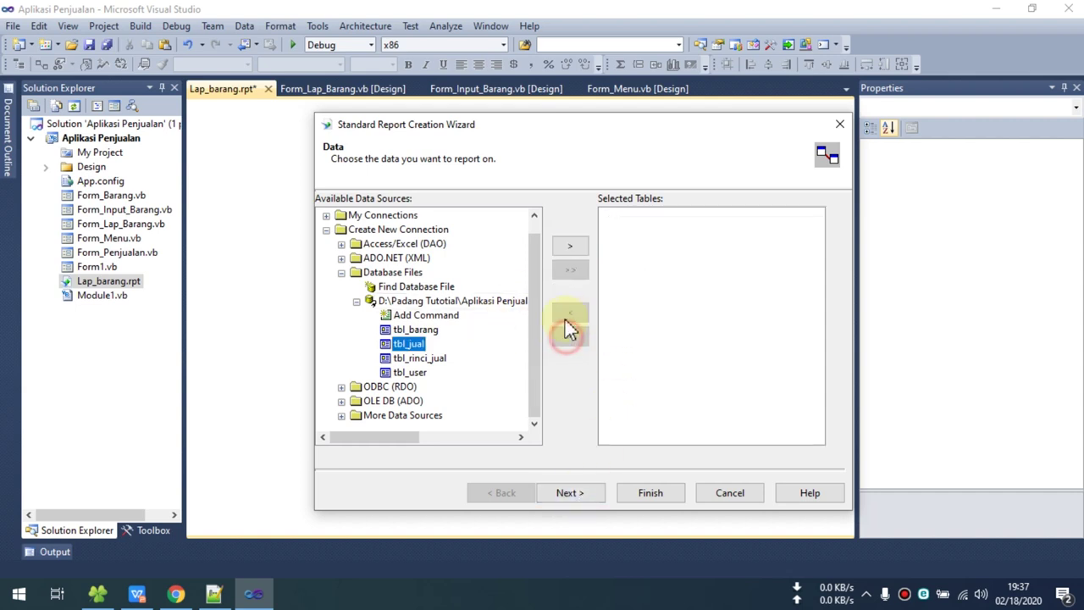
Add tbl_barang to the report's selected tables and continue to the field selection.
{"action": "left_click", "coordinate": [415, 329]}
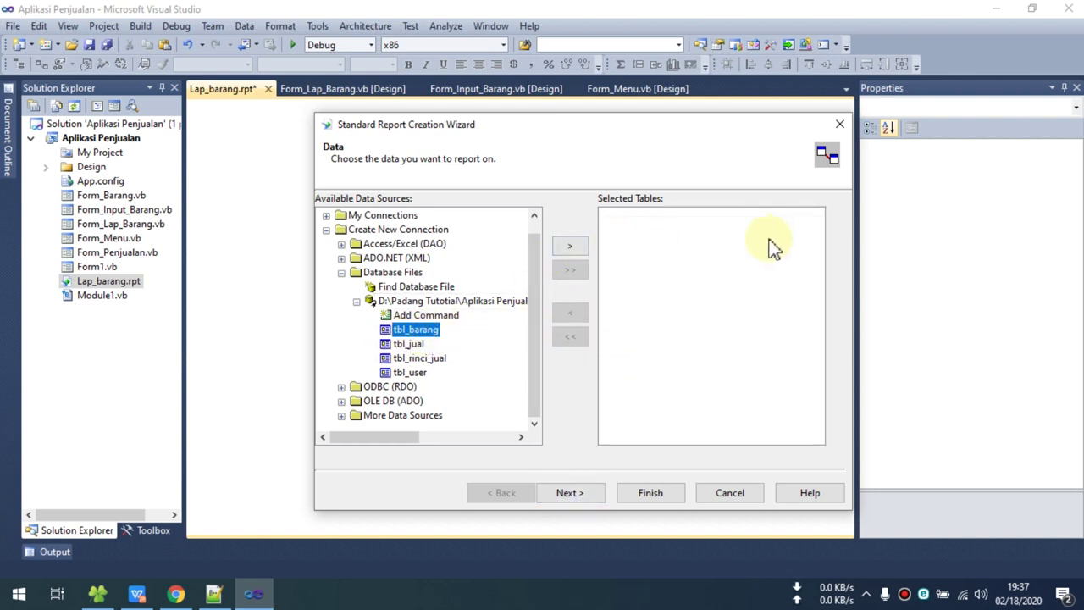
{"action": "left_click", "coordinate": [581, 249]}
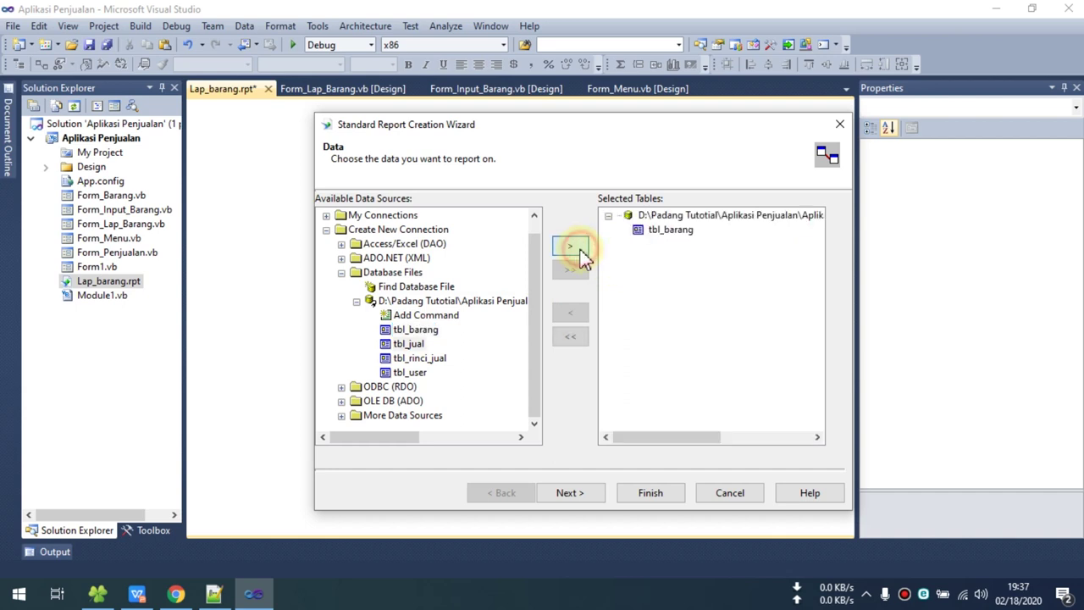
{"action": "left_click", "coordinate": [662, 241]}
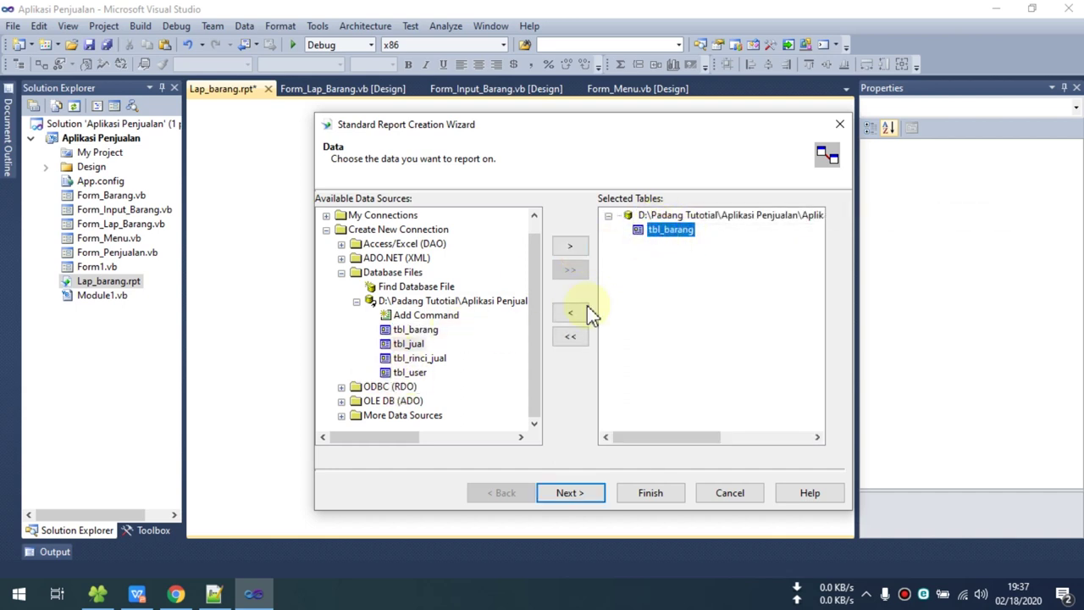
{"action": "left_click", "coordinate": [586, 498]}
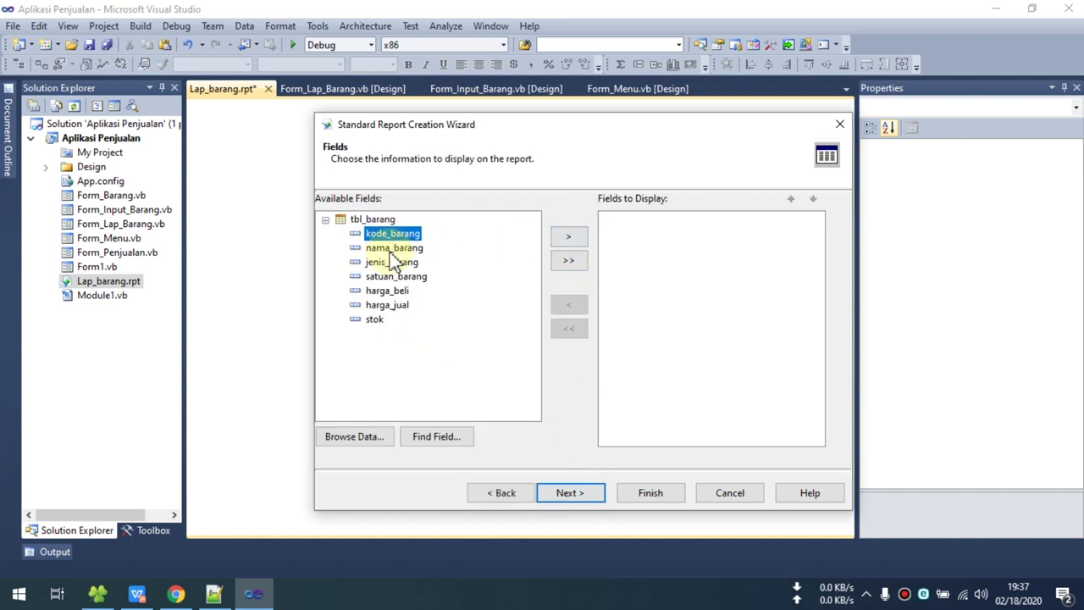
Display all tbl_barang fields and finish the report with no grouping or filtering, in the Standard style.
{"action": "left_click", "coordinate": [569, 264]}
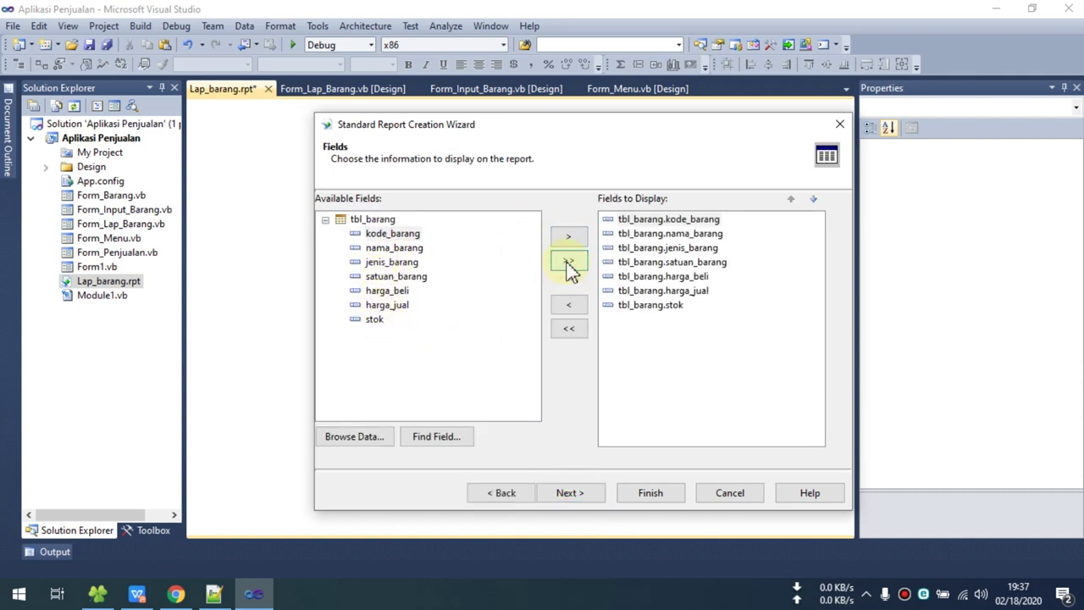
{"action": "left_click", "coordinate": [585, 493]}
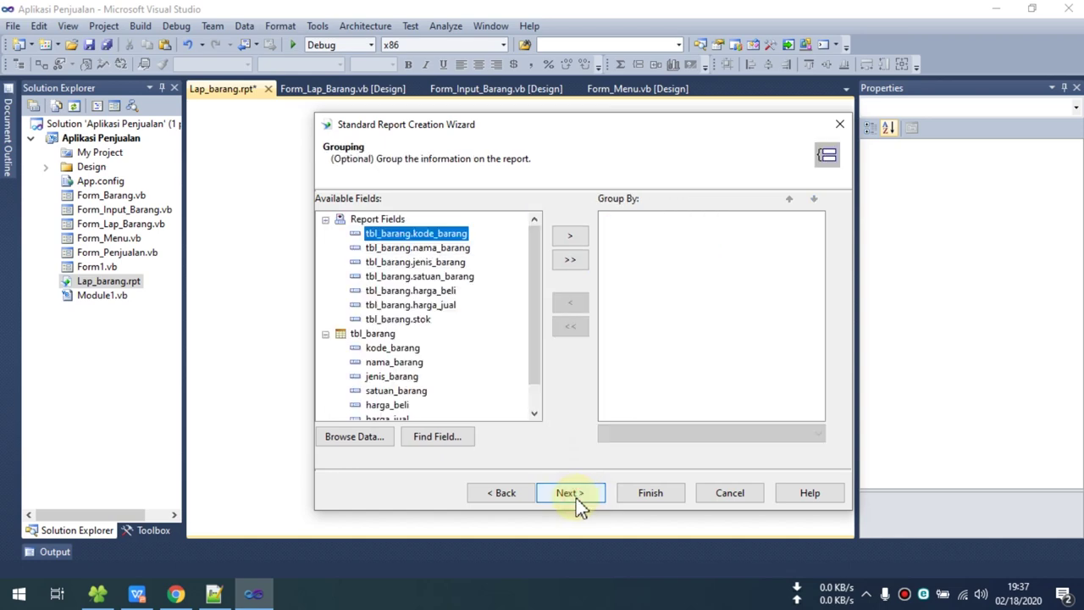
{"action": "left_click", "coordinate": [574, 496]}
{"action": "left_click", "coordinate": [573, 496]}
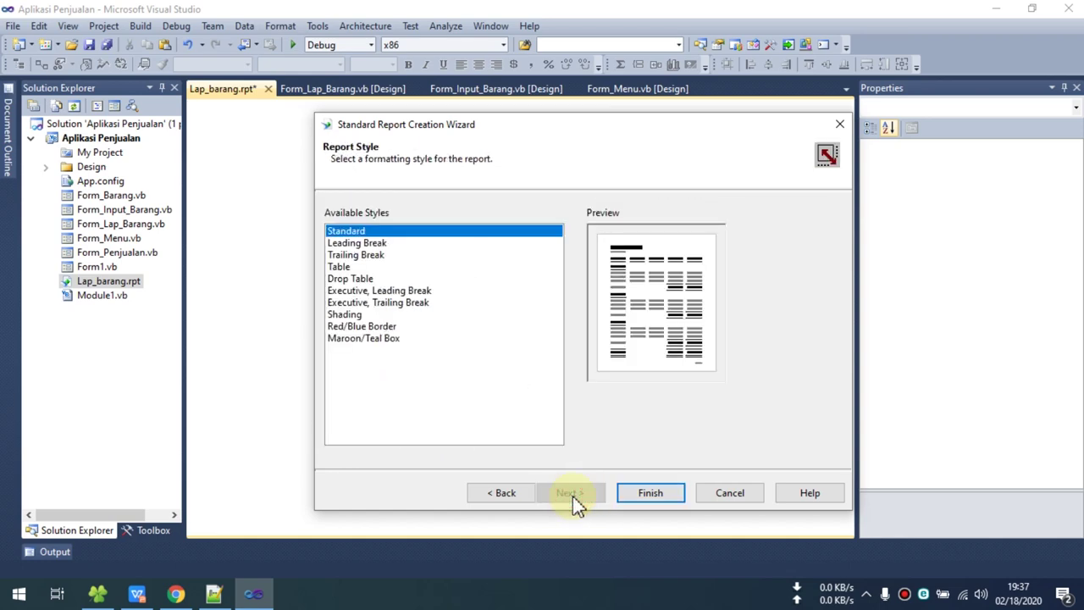
{"action": "left_click", "coordinate": [659, 498]}
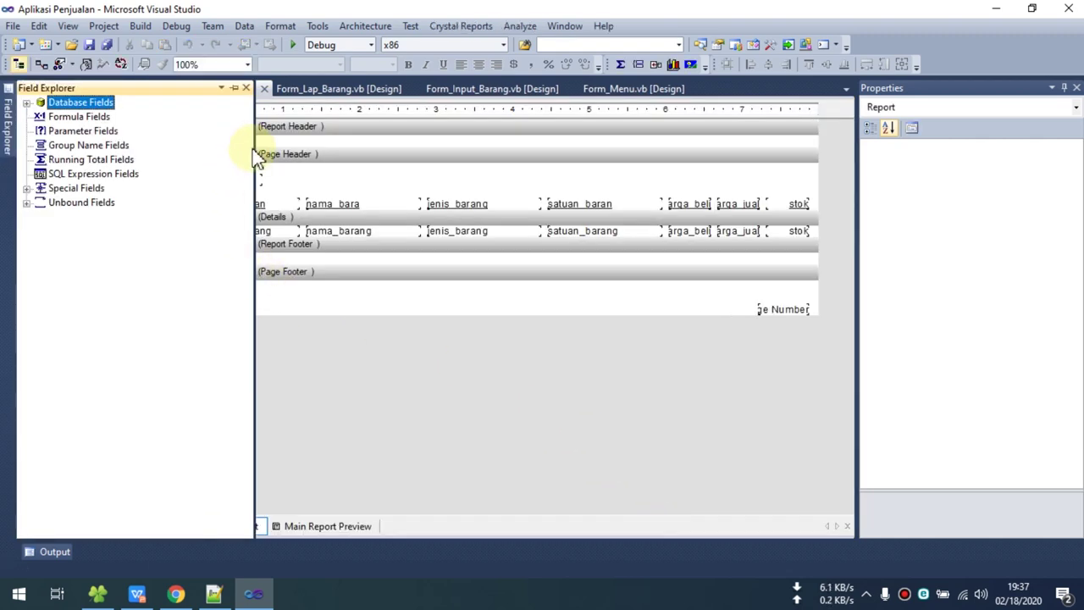
Preview the Lap_barang report with its group tree hidden and saving data in the report turned off.
{"action": "left_click_drag", "start_coordinate": [254, 149], "coordinate": [143, 150]}
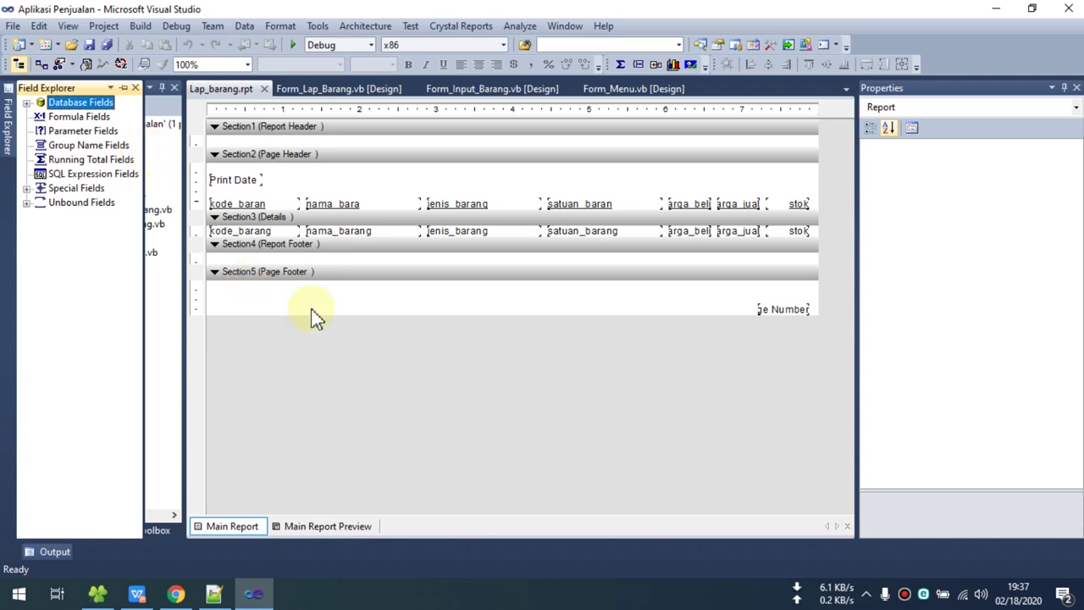
{"action": "left_click", "coordinate": [344, 303]}
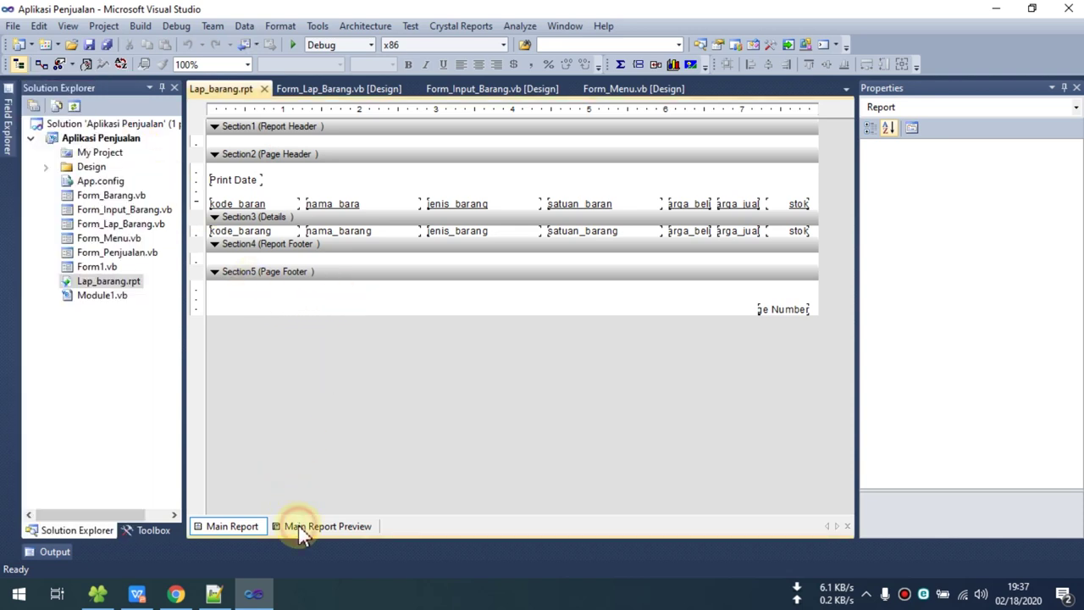
{"action": "left_click", "coordinate": [302, 531]}
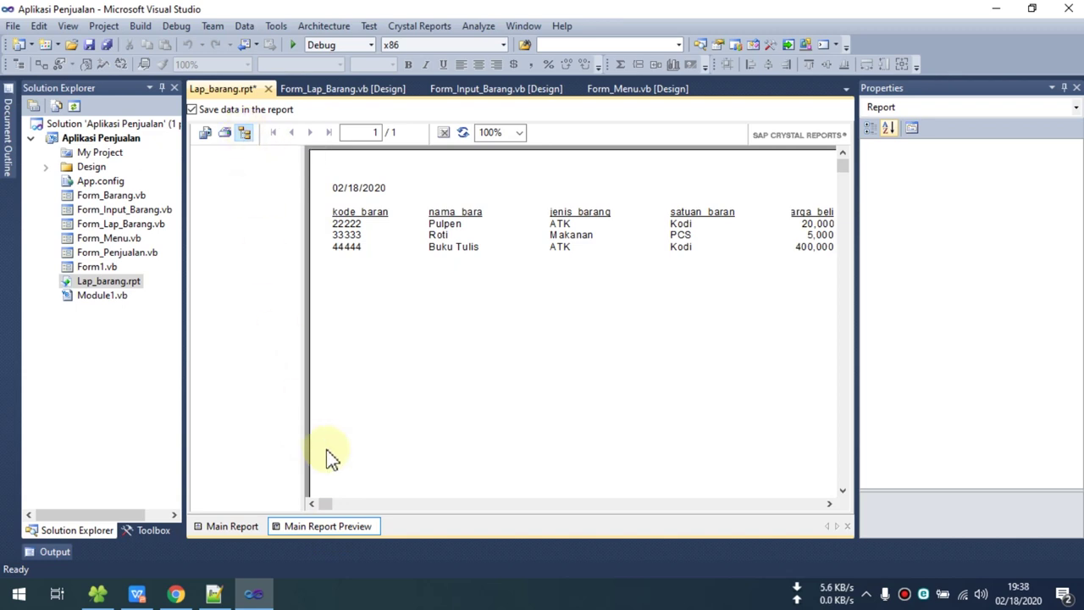
{"action": "left_click", "coordinate": [258, 140]}
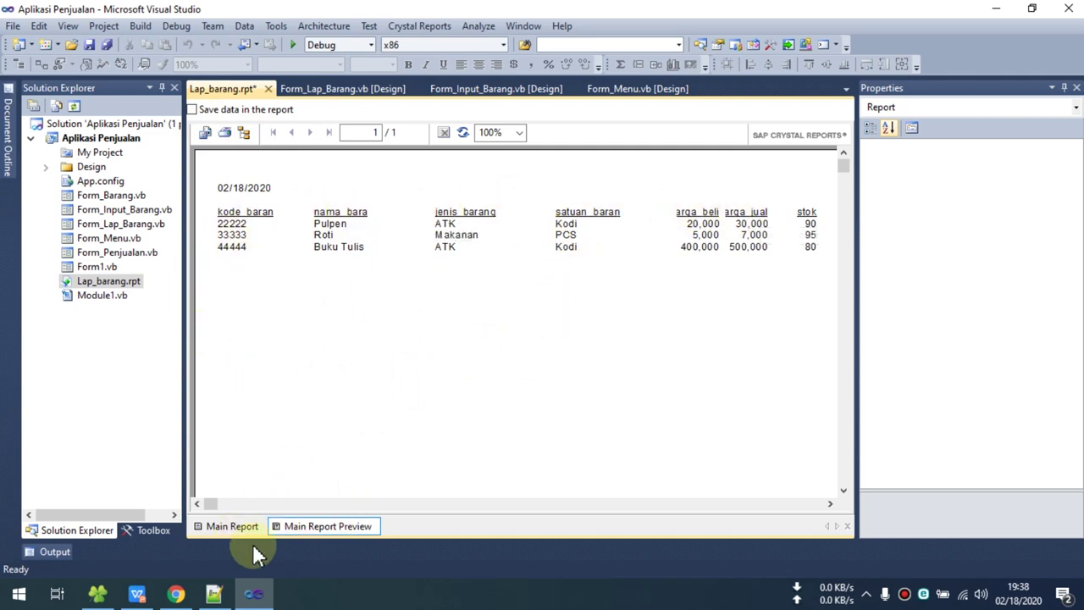
Return to the report's design layout, save Lap_barang.rpt, and show the Toolbox.
{"action": "left_click", "coordinate": [232, 526]}
{"action": "key", "text": "ctrl+s"}
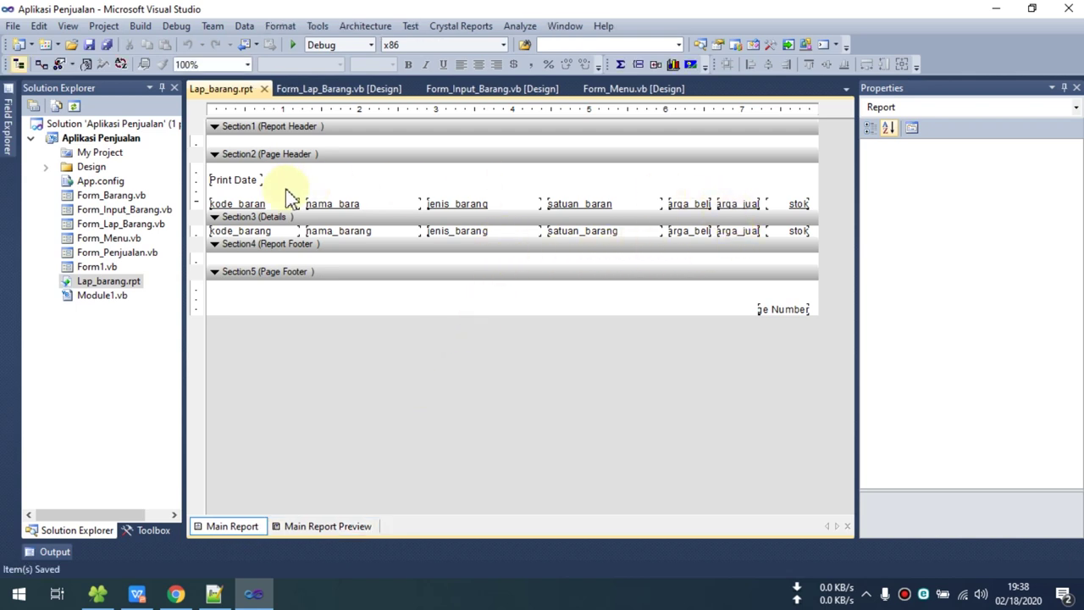
{"action": "left_click", "coordinate": [150, 530]}
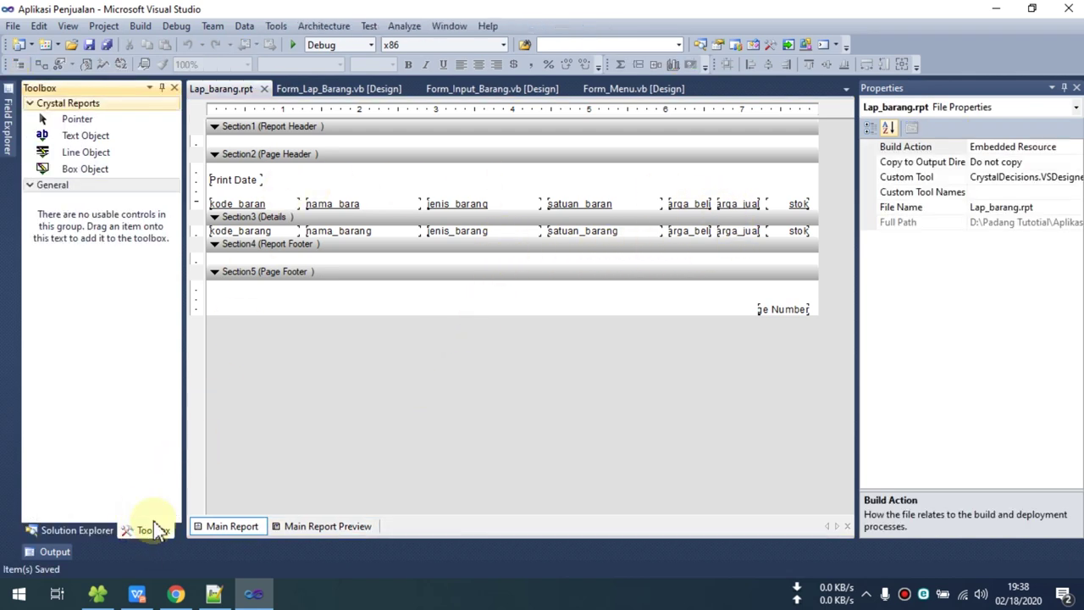
Select the kode_barang field in the Details section and close the Field Explorer.
{"action": "left_click", "coordinate": [294, 232]}
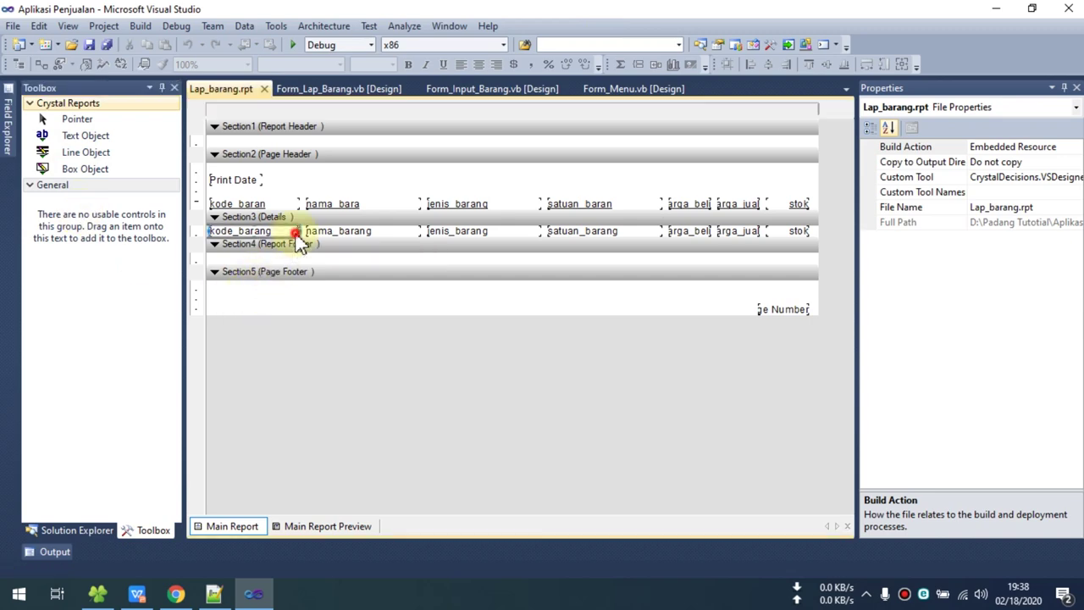
{"action": "mouse_move", "coordinate": [7, 131]}
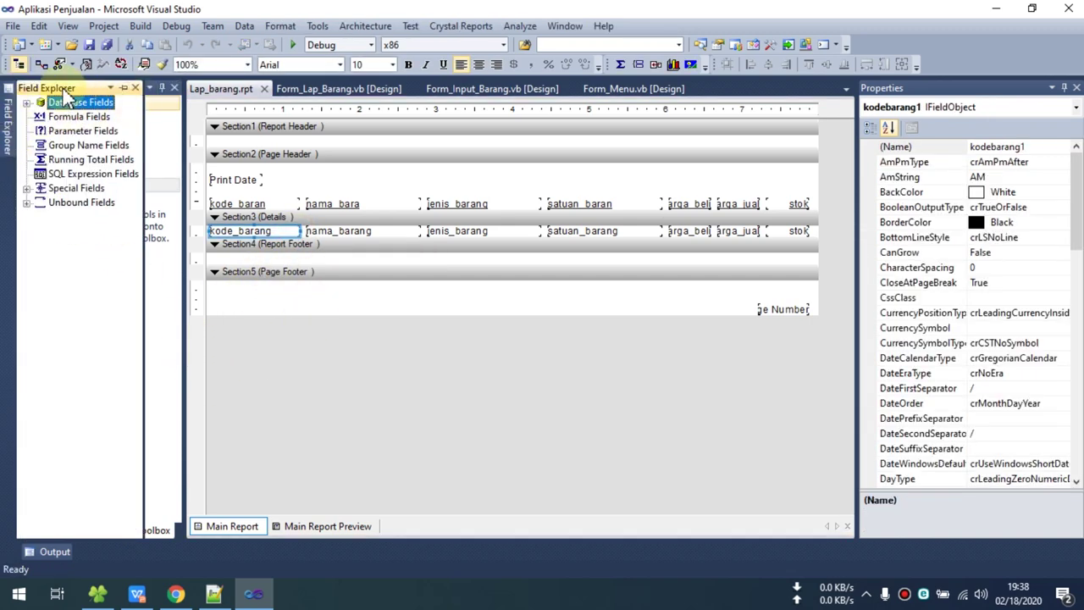
{"action": "left_click", "coordinate": [134, 89]}
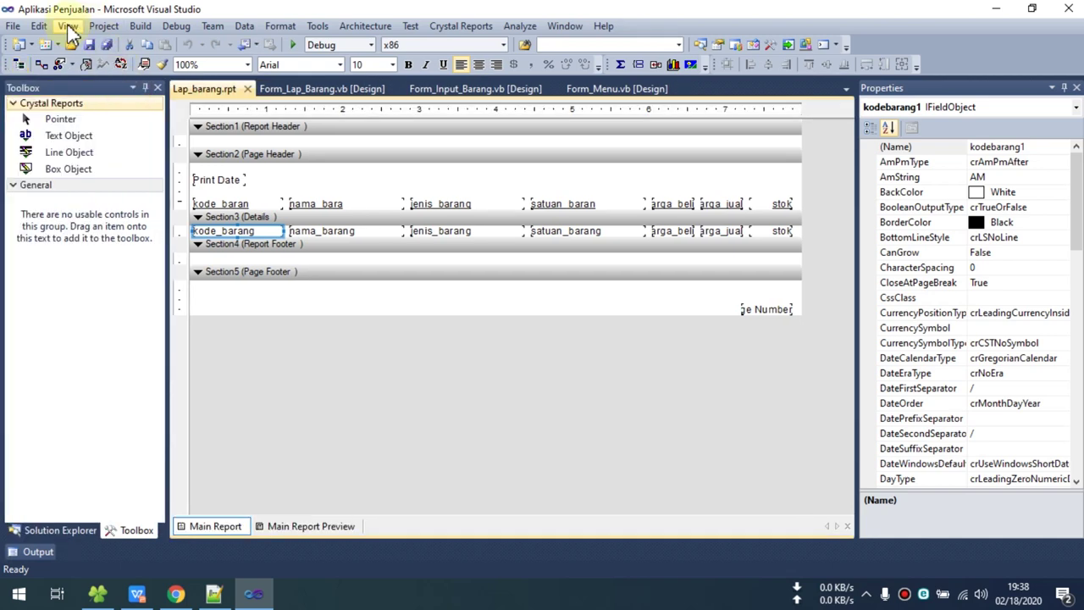
Bring the closed Field Explorer back by showing the Document Outline window.
{"action": "left_click", "coordinate": [67, 25]}
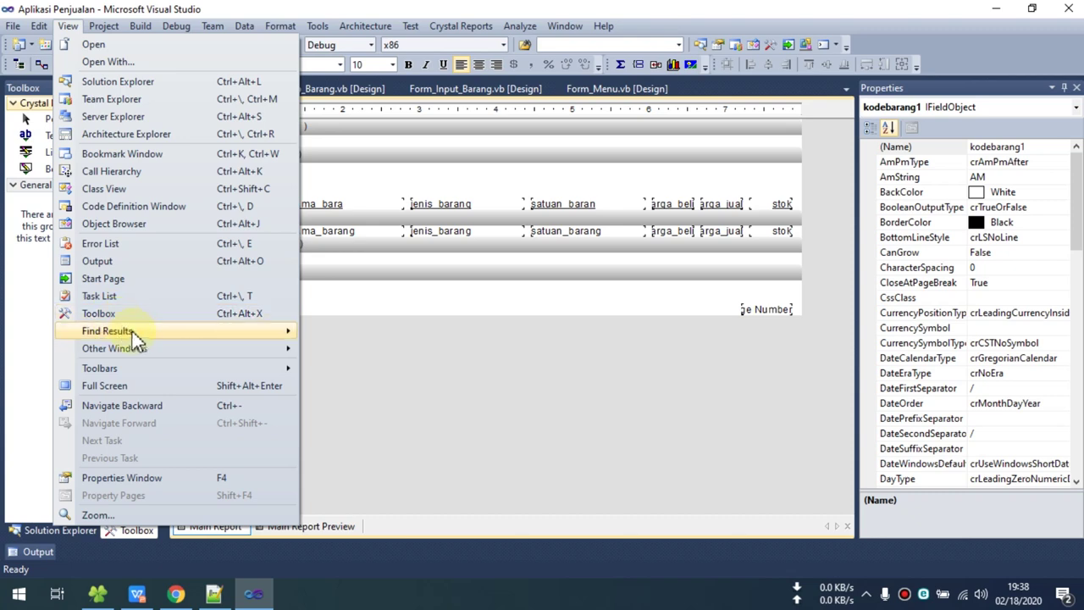
{"action": "mouse_move", "coordinate": [145, 360]}
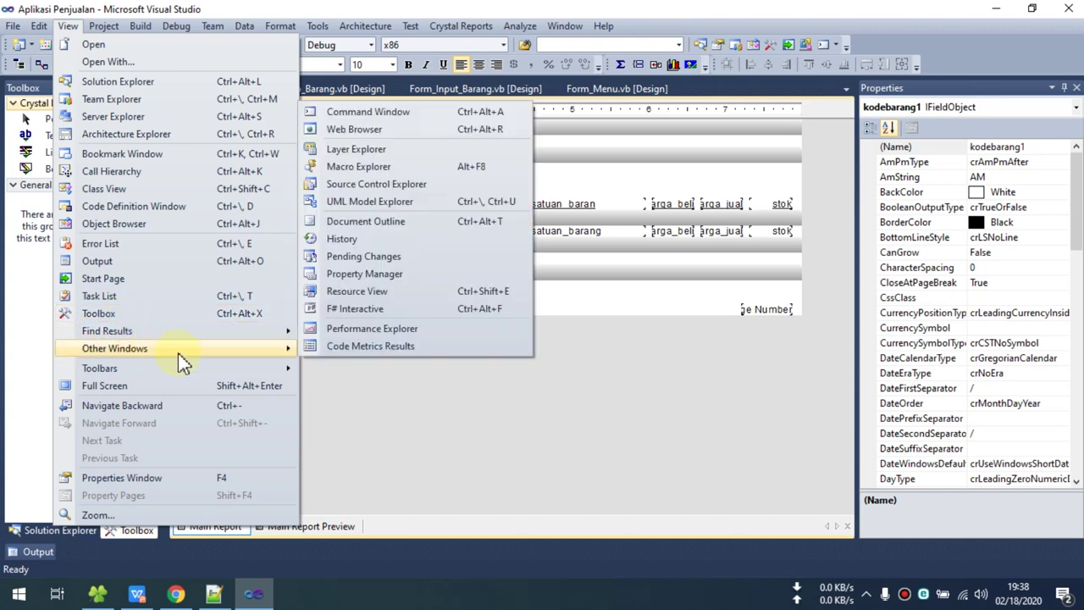
{"action": "mouse_move", "coordinate": [186, 377]}
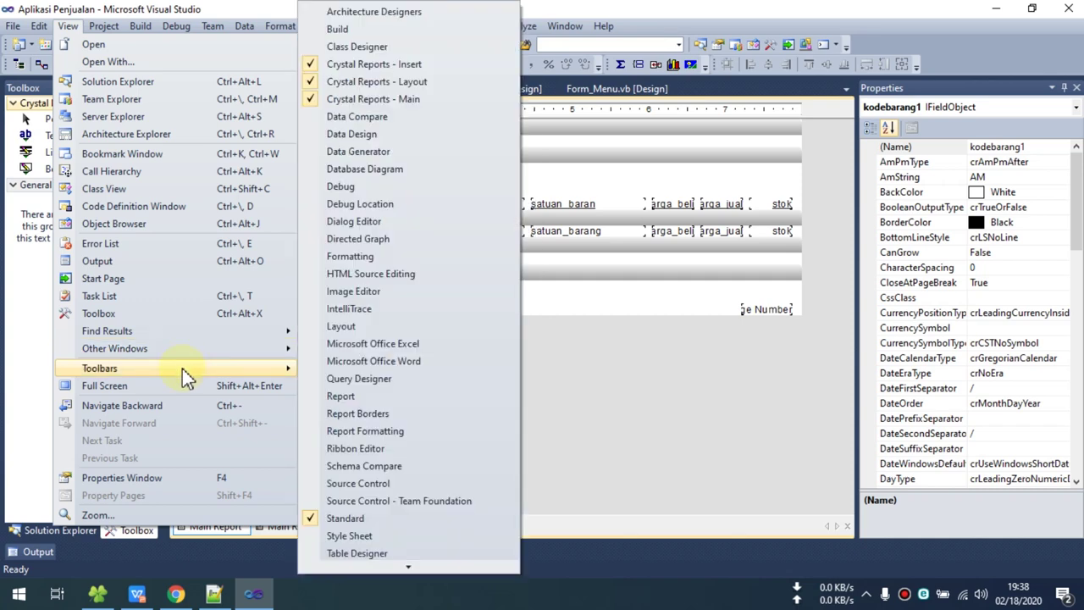
{"action": "left_click", "coordinate": [5, 339]}
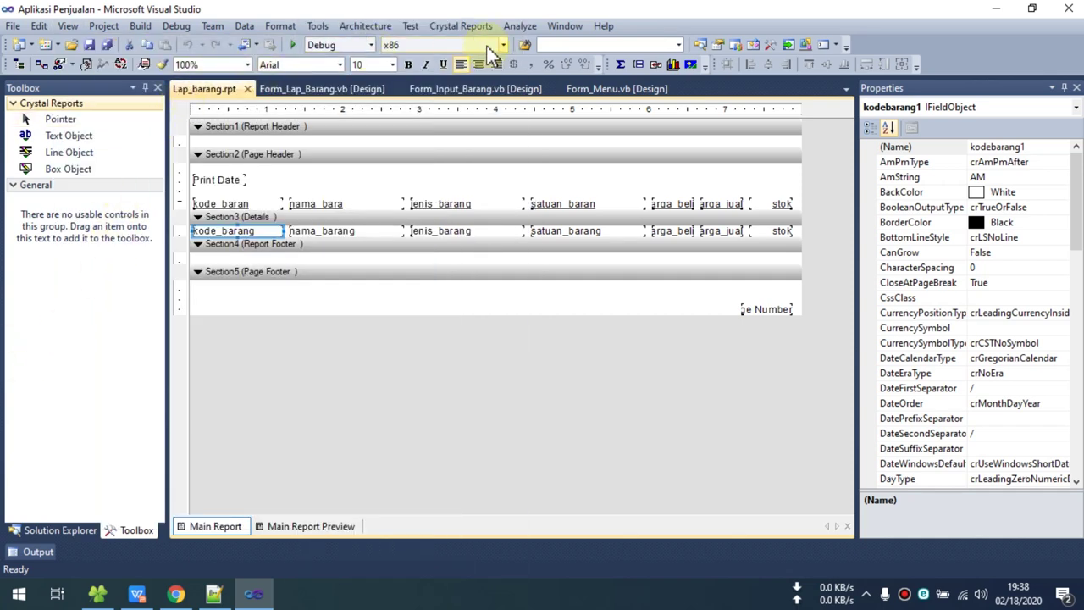
{"action": "left_click", "coordinate": [564, 26]}
{"action": "left_click", "coordinate": [564, 26]}
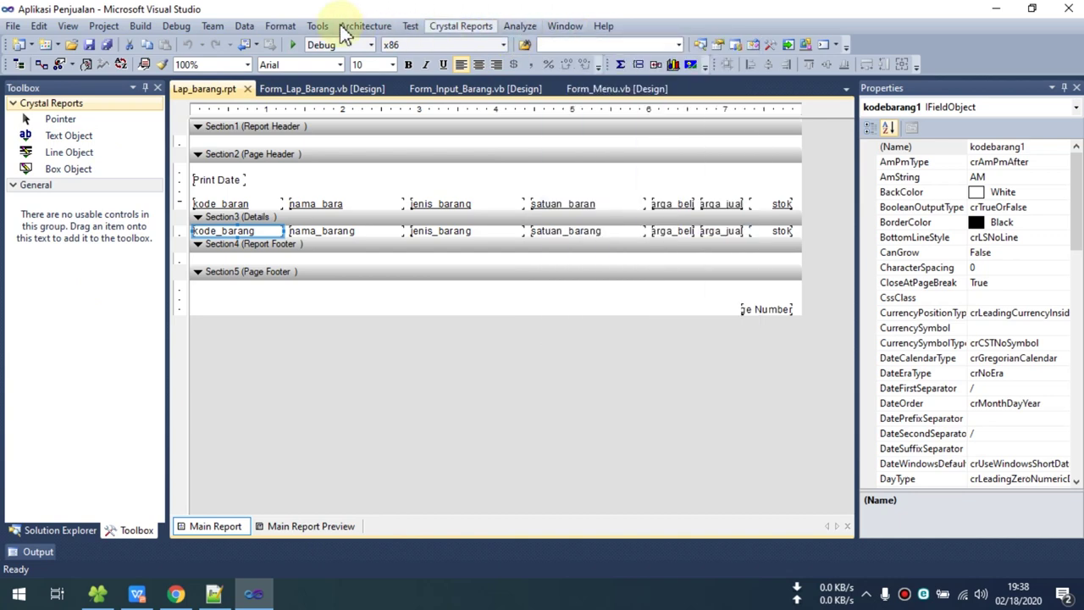
{"action": "left_click", "coordinate": [40, 27]}
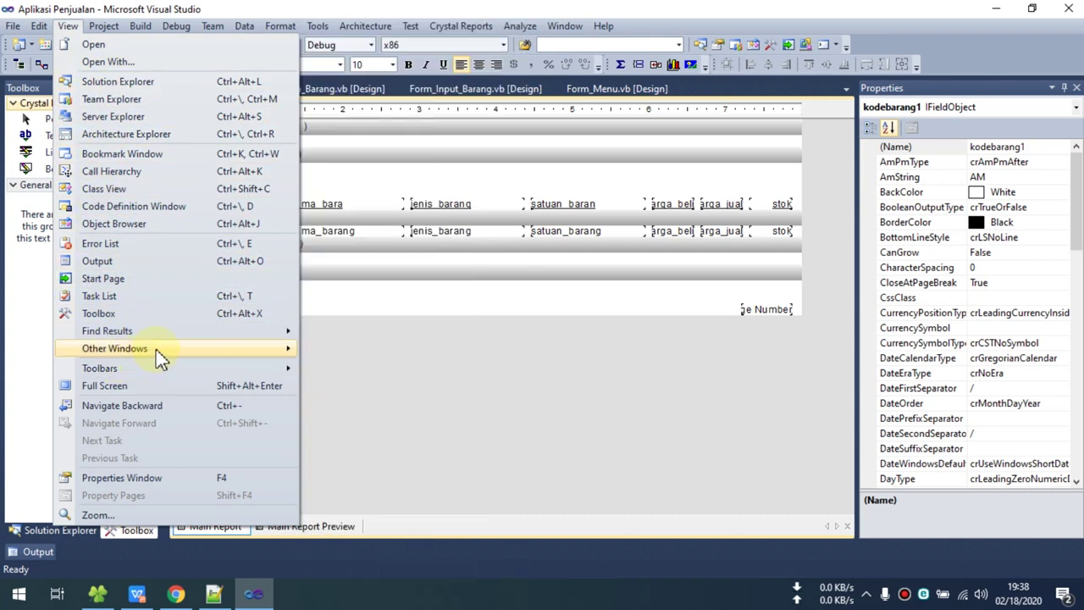
{"action": "mouse_move", "coordinate": [180, 356]}
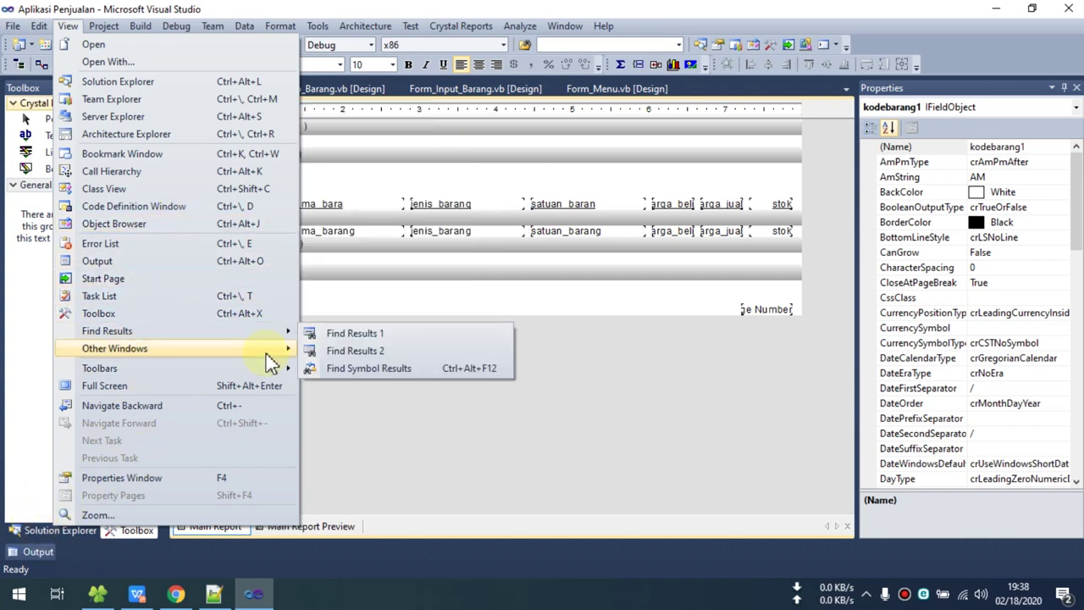
{"action": "mouse_move", "coordinate": [288, 357]}
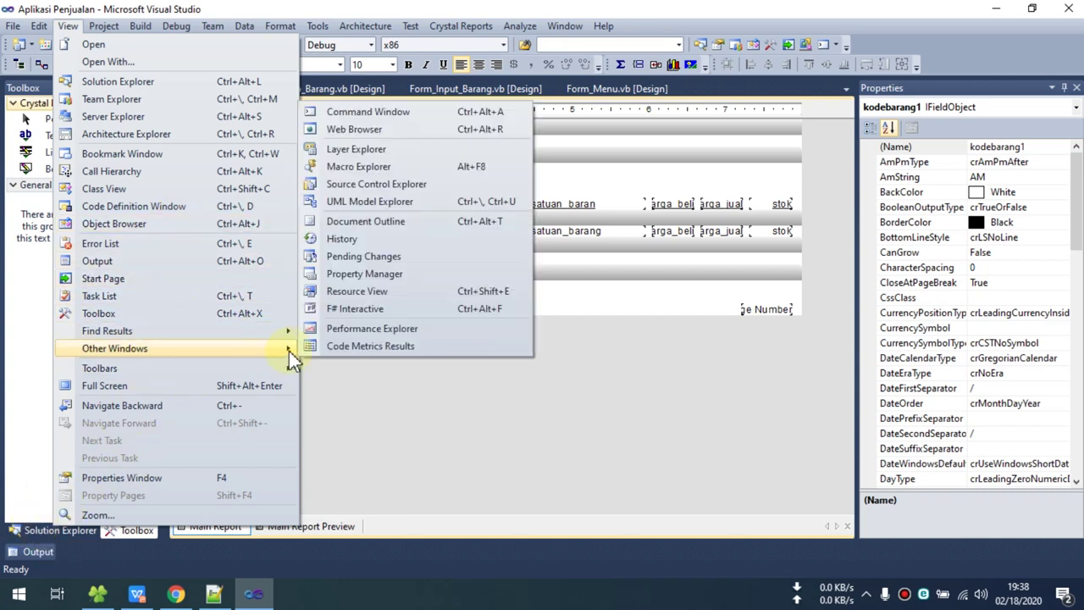
{"action": "left_click", "coordinate": [374, 225]}
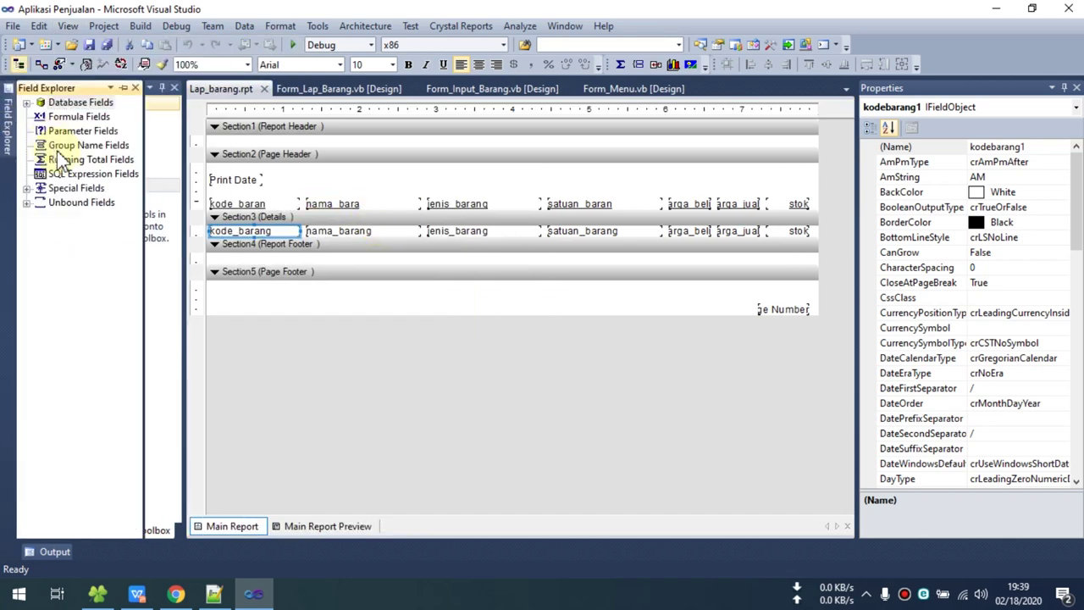
Close the Field Explorer a second time and restore it through the Document Outline window.
{"action": "left_click", "coordinate": [254, 356]}
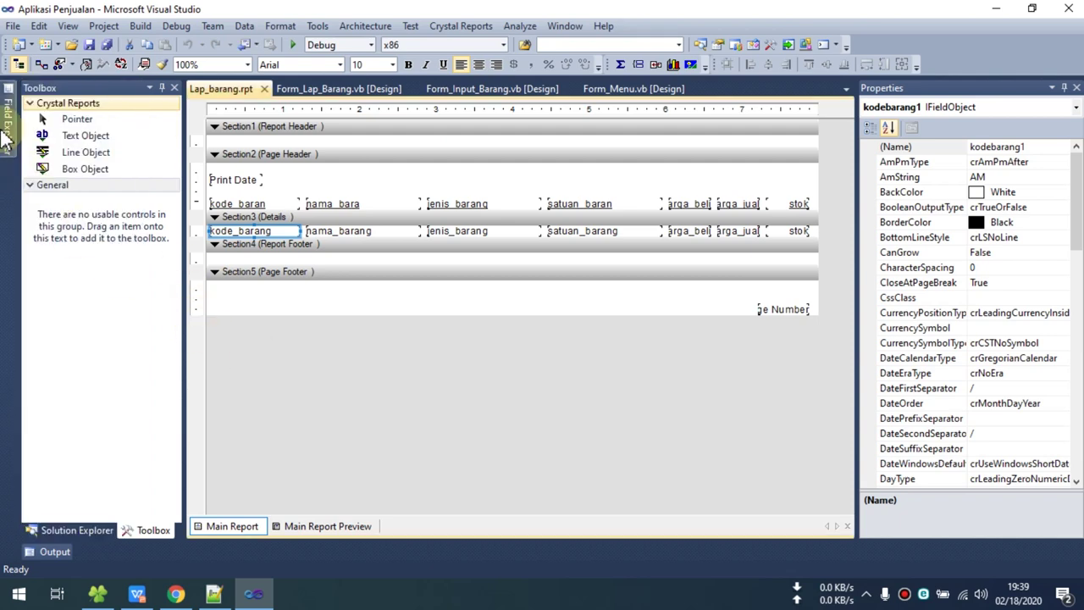
{"action": "mouse_move", "coordinate": [7, 129]}
{"action": "left_click", "coordinate": [133, 88]}
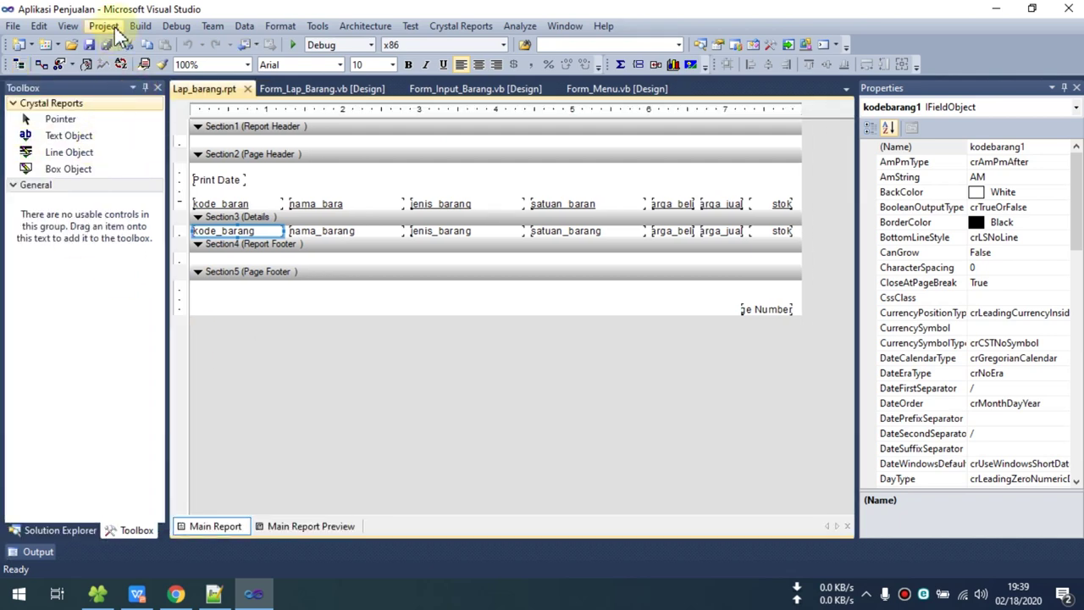
{"action": "left_click", "coordinate": [105, 25]}
{"action": "mouse_move", "coordinate": [70, 27]}
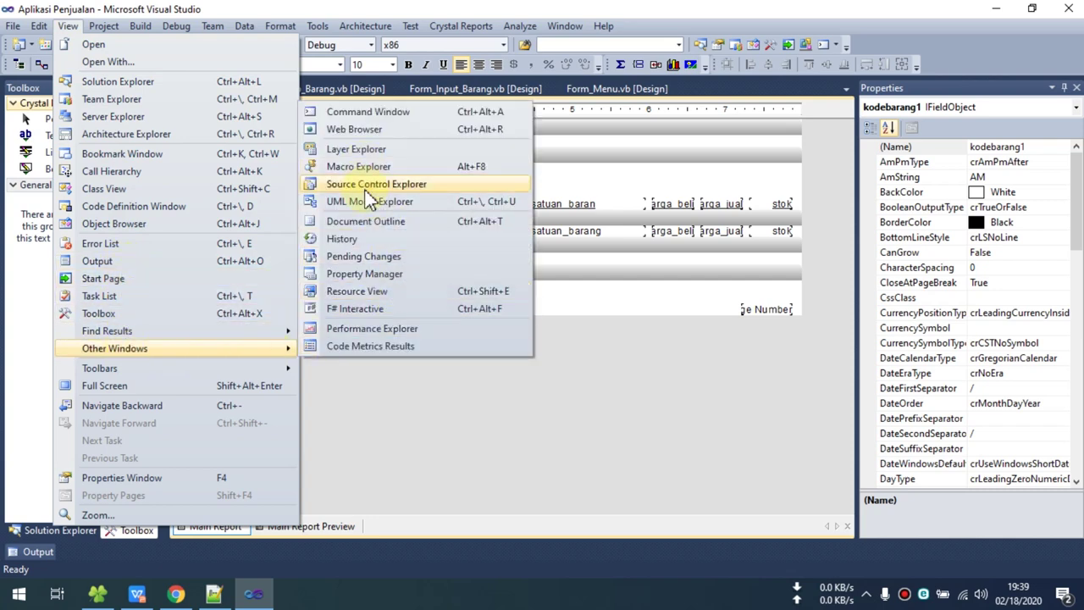
{"action": "left_click", "coordinate": [381, 224]}
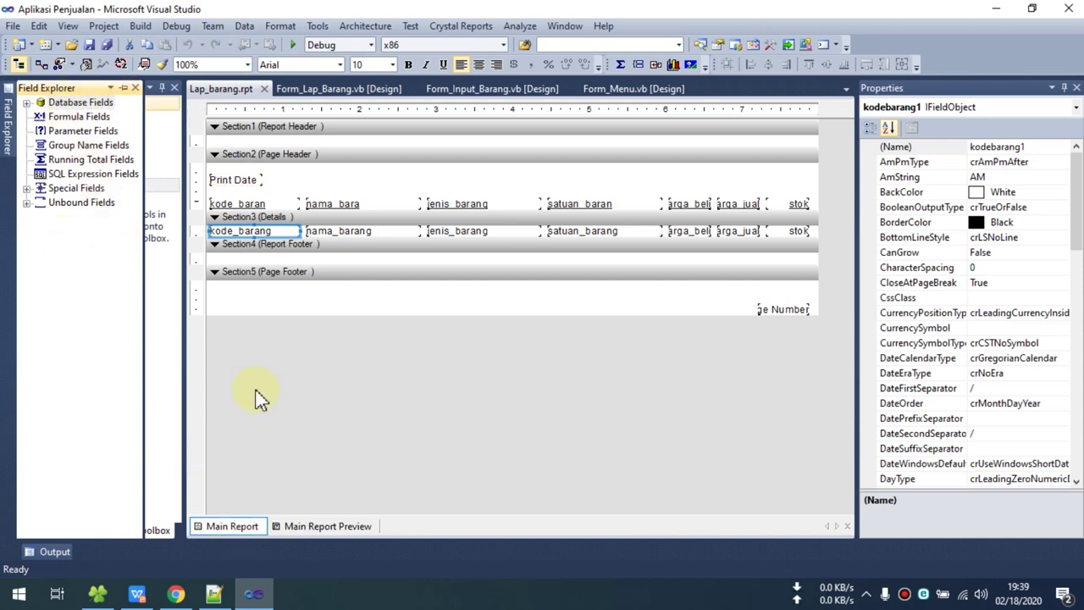
Expand Database Fields and tbl_barang in the Field Explorer to view the table's fields, and deselect everything in the report.
{"action": "left_click", "coordinate": [27, 103]}
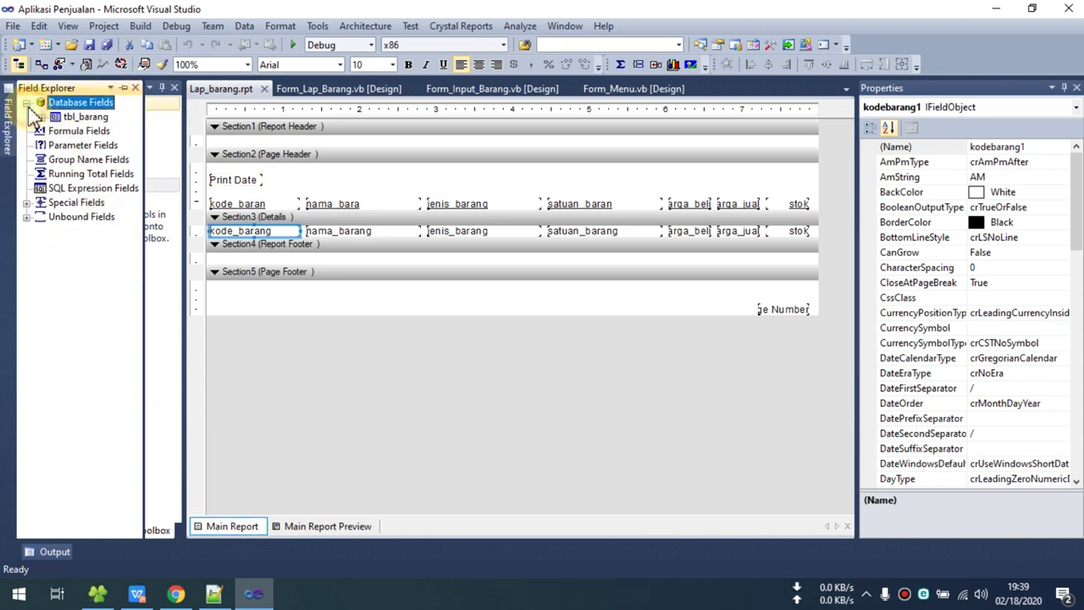
{"action": "left_click", "coordinate": [41, 116]}
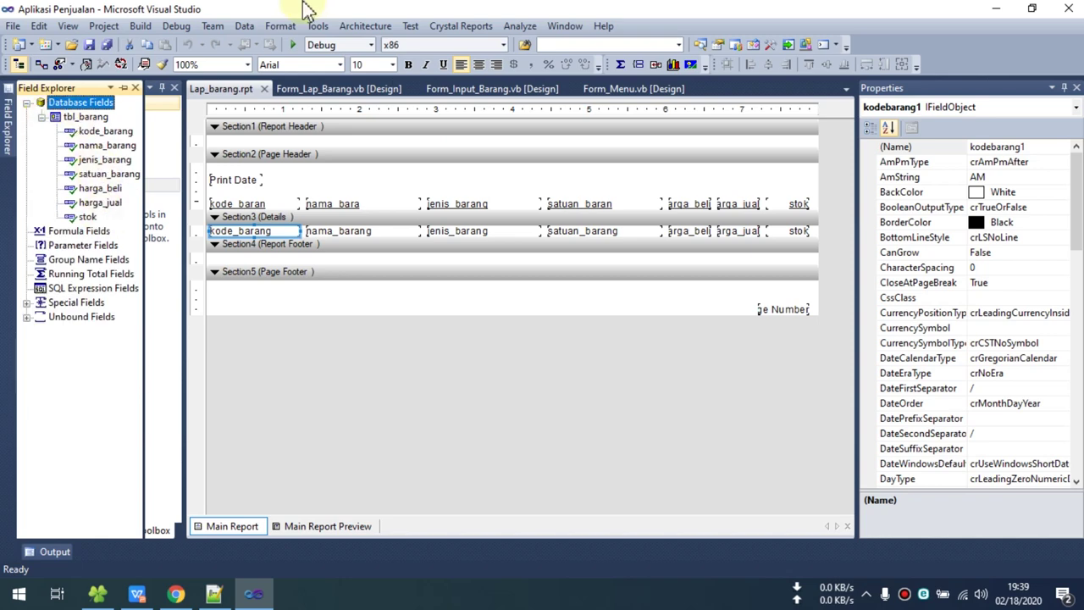
{"action": "left_click", "coordinate": [409, 275]}
{"action": "left_click", "coordinate": [301, 312]}
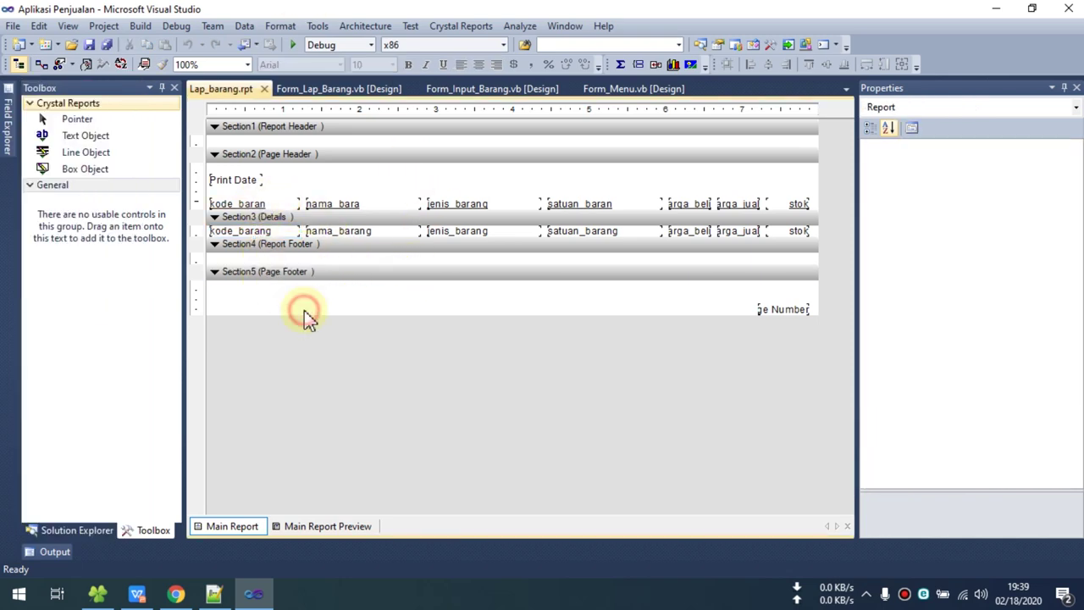
Preview the Lap_barang report and narrow the Properties window to widen the report area.
{"action": "left_click", "coordinate": [252, 208]}
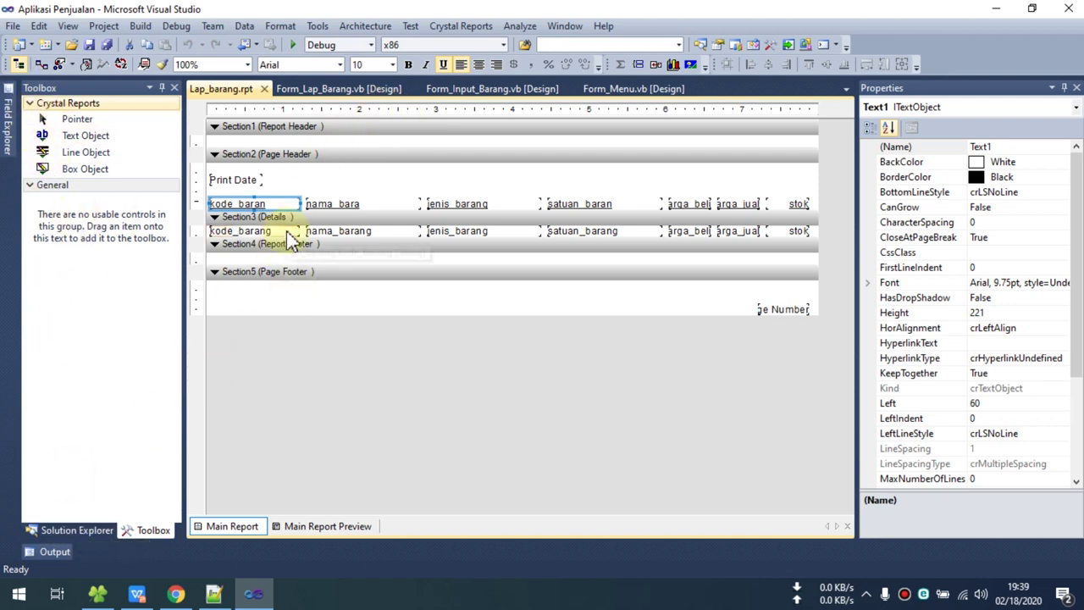
{"action": "left_click", "coordinate": [275, 526]}
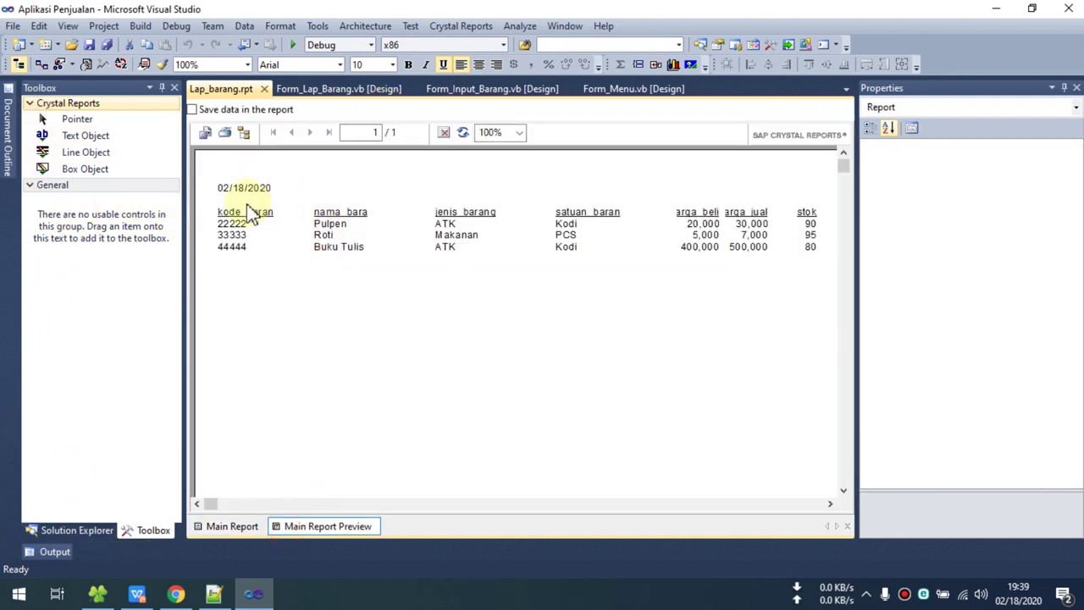
{"action": "left_click_drag", "start_coordinate": [857, 219], "coordinate": [977, 223]}
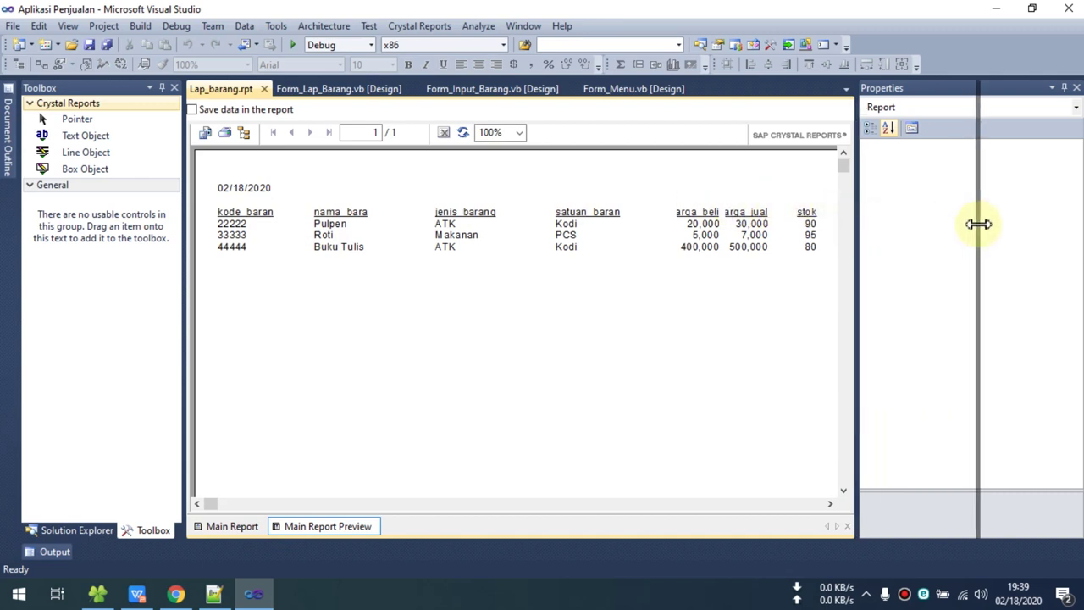
Return to the report's design layout and make the Report Header section taller.
{"action": "left_click", "coordinate": [254, 525]}
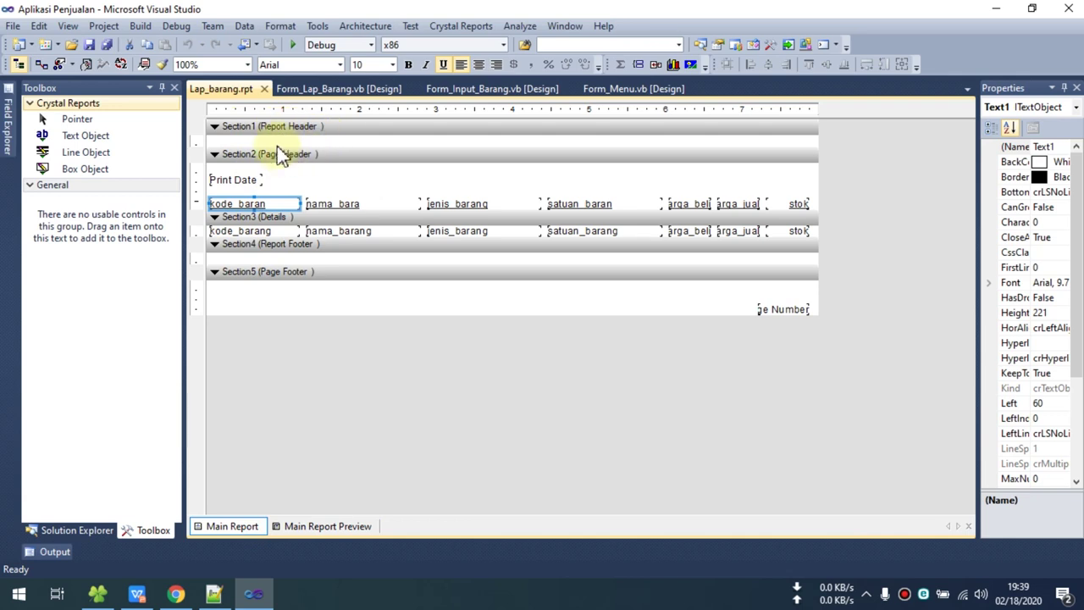
{"action": "left_click_drag", "start_coordinate": [279, 148], "coordinate": [279, 165]}
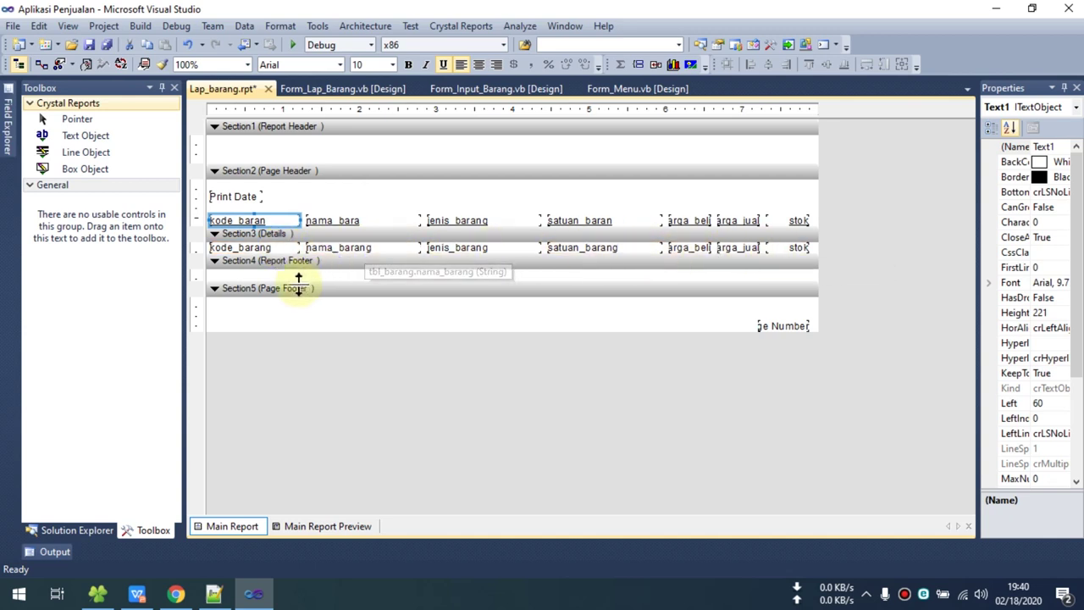
{"action": "left_click", "coordinate": [84, 169]}
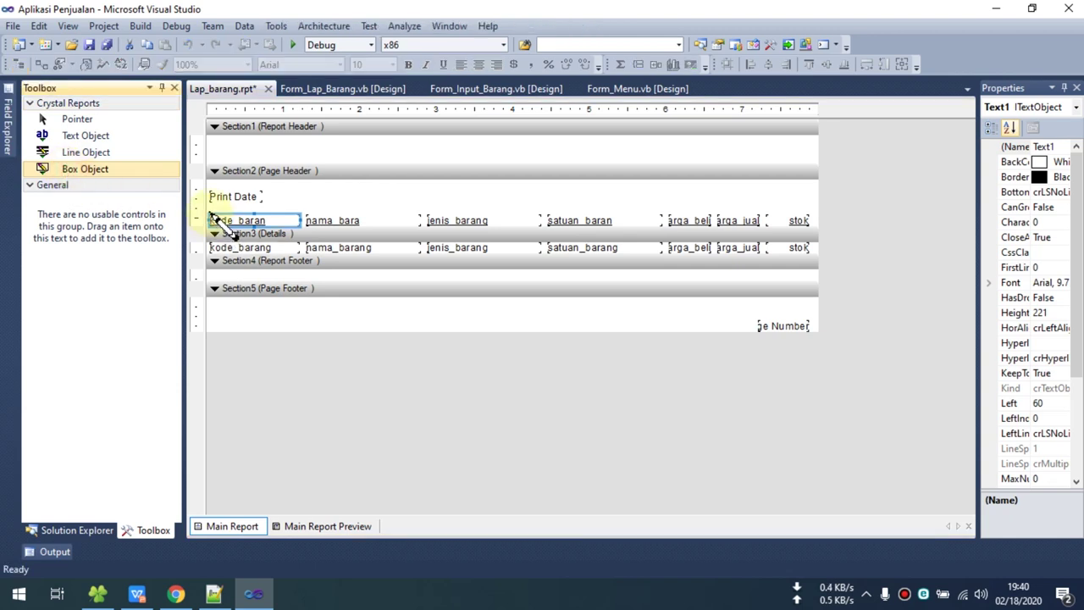
{"action": "left_click_drag", "start_coordinate": [209, 212], "coordinate": [317, 206]}
{"action": "key", "text": "Delete"}
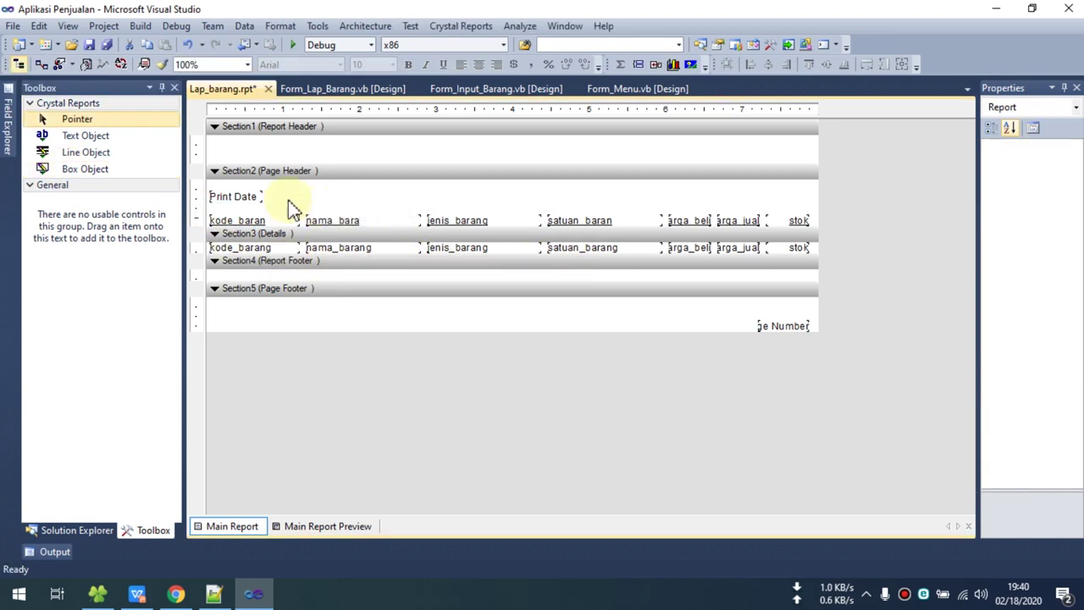
Draw a box around all column headings and detail fields, from the Page Header into the Report Footer, and check it in the preview.
{"action": "left_click", "coordinate": [84, 168]}
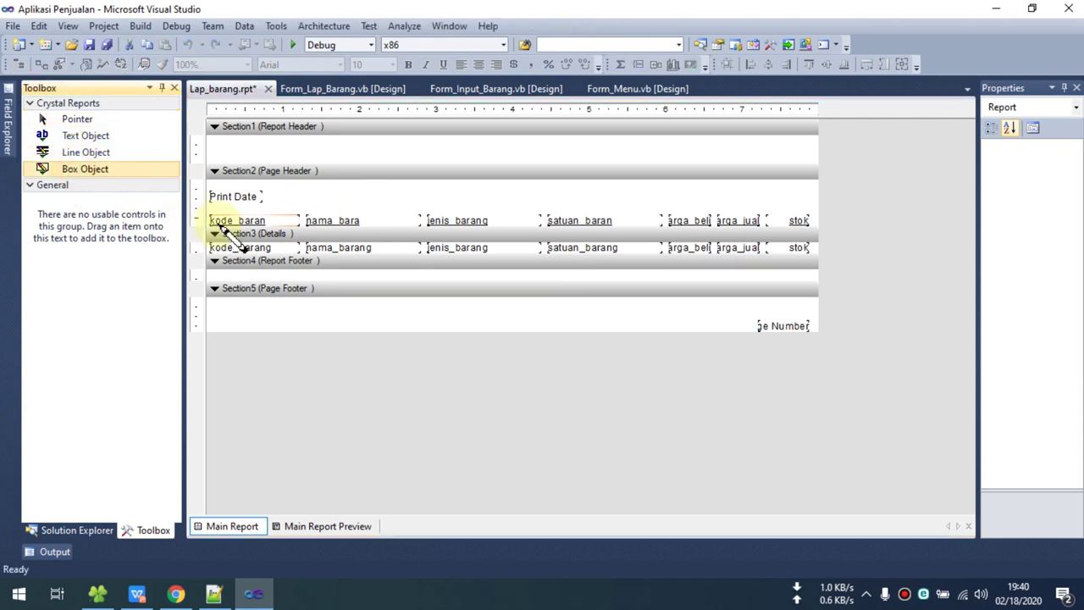
{"action": "left_click_drag", "start_coordinate": [209, 210], "coordinate": [815, 278]}
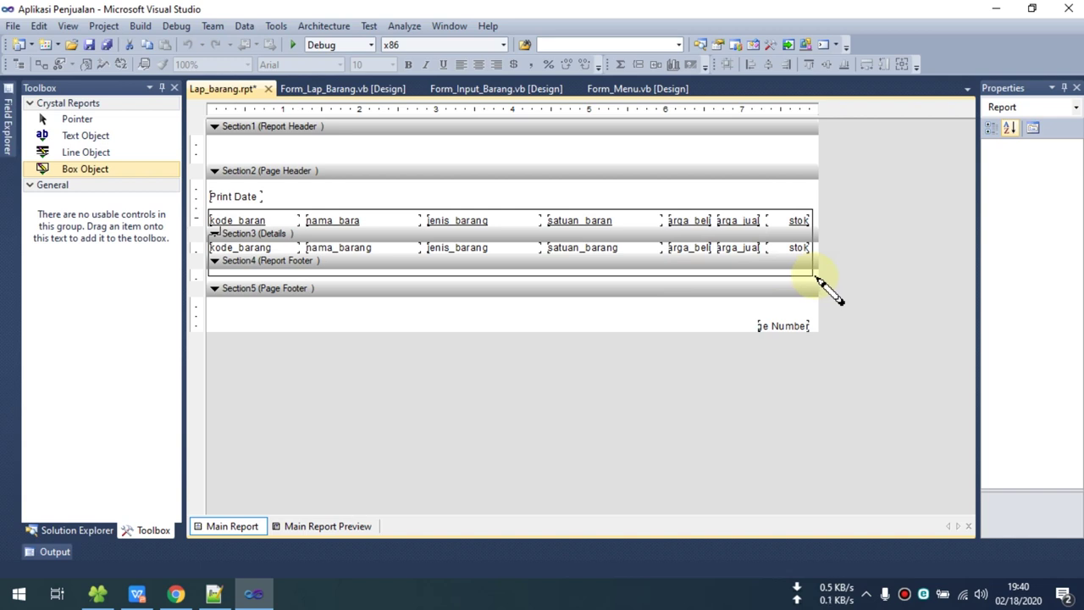
{"action": "left_click_drag", "start_coordinate": [818, 278], "coordinate": [818, 281]}
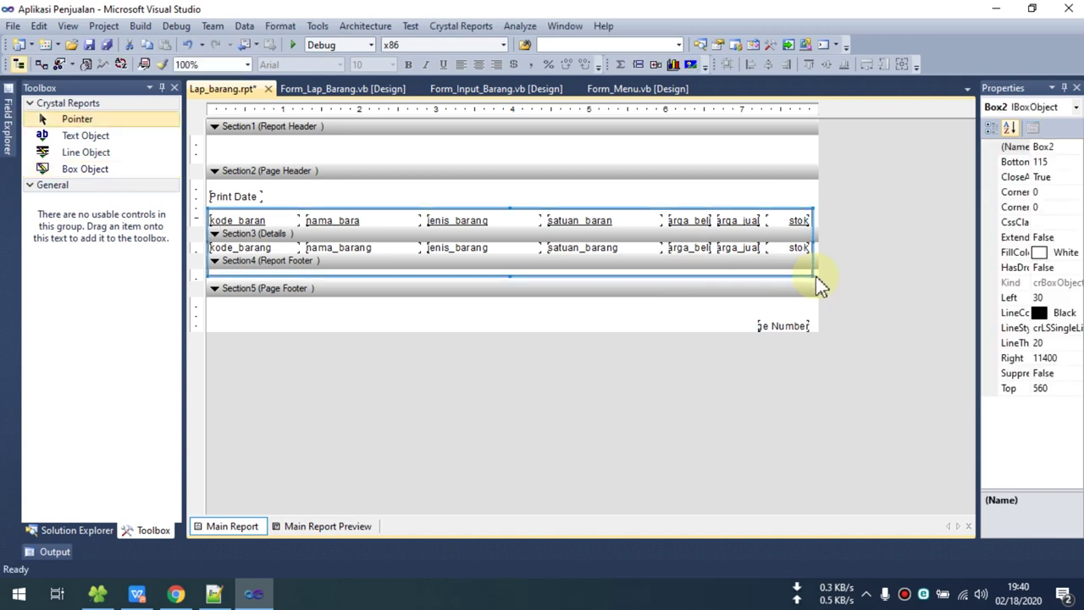
{"action": "left_click", "coordinate": [343, 526]}
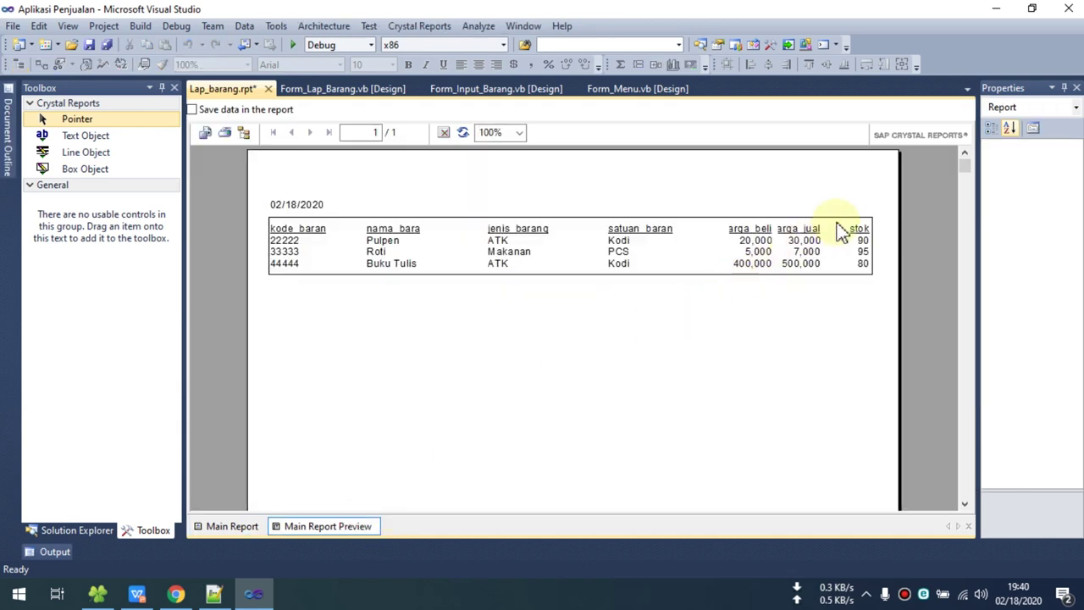
{"action": "left_click", "coordinate": [219, 526]}
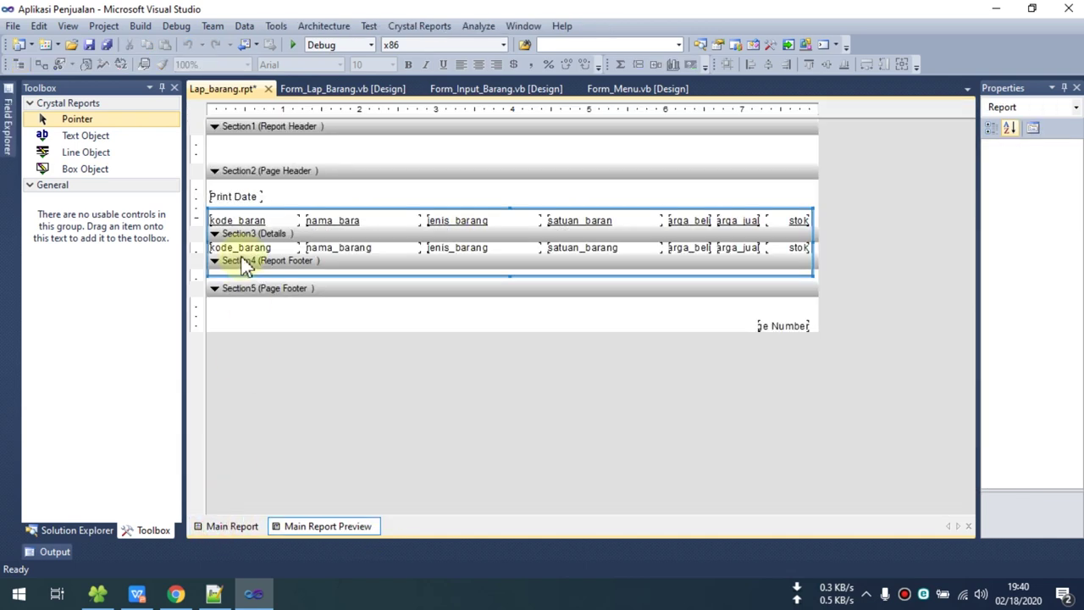
Draw vertical lines through the box separating the kode_barang, nama_barang, jenis_barang and satuan_barang columns, from Page Header to Report Footer.
{"action": "left_click", "coordinate": [76, 153]}
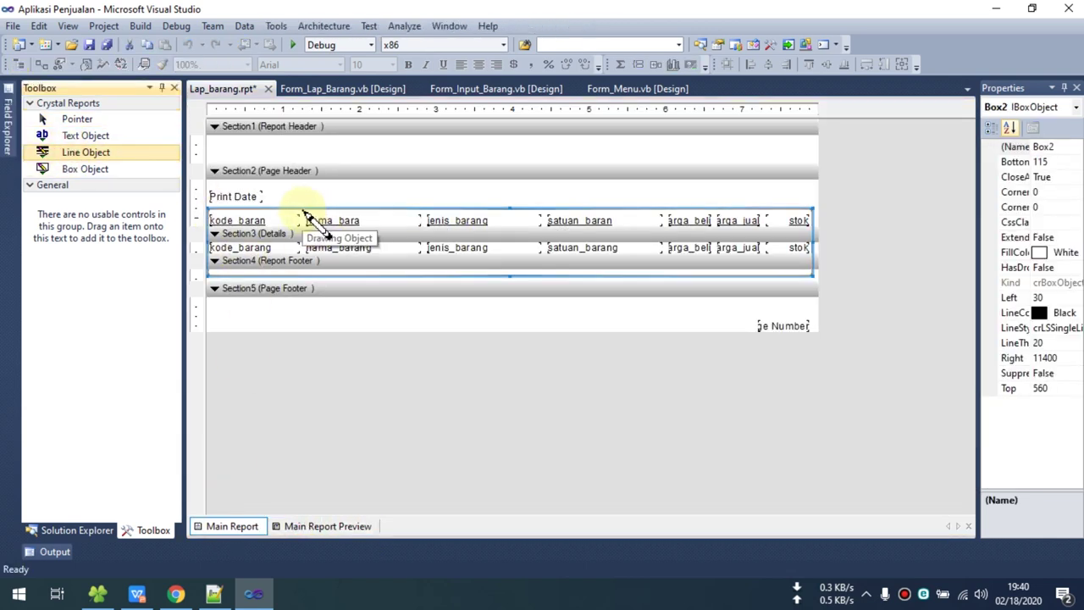
{"action": "left_click_drag", "start_coordinate": [307, 211], "coordinate": [305, 275]}
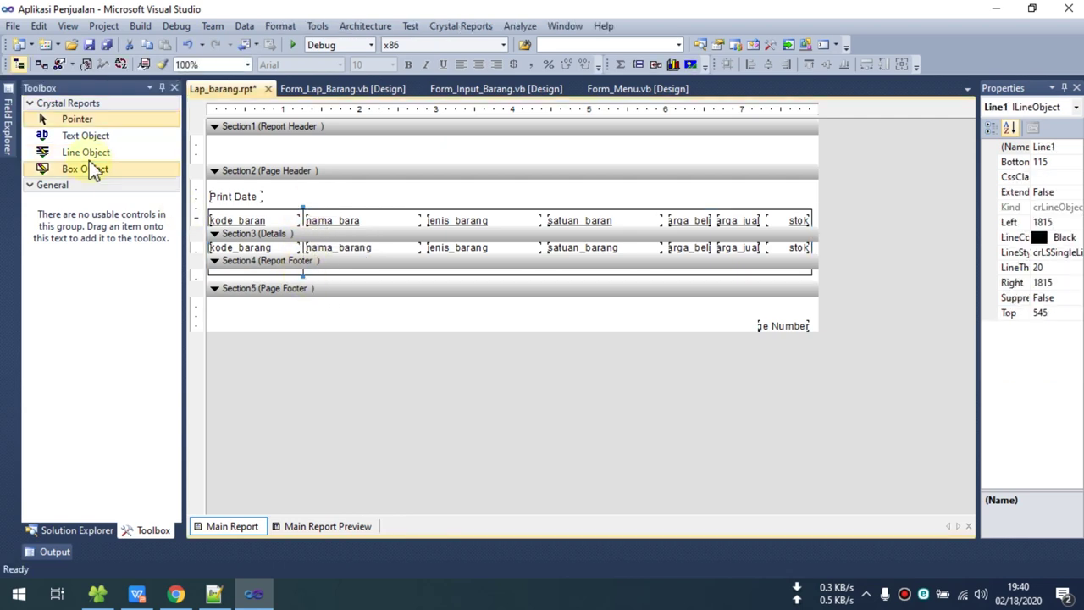
{"action": "left_click", "coordinate": [85, 153]}
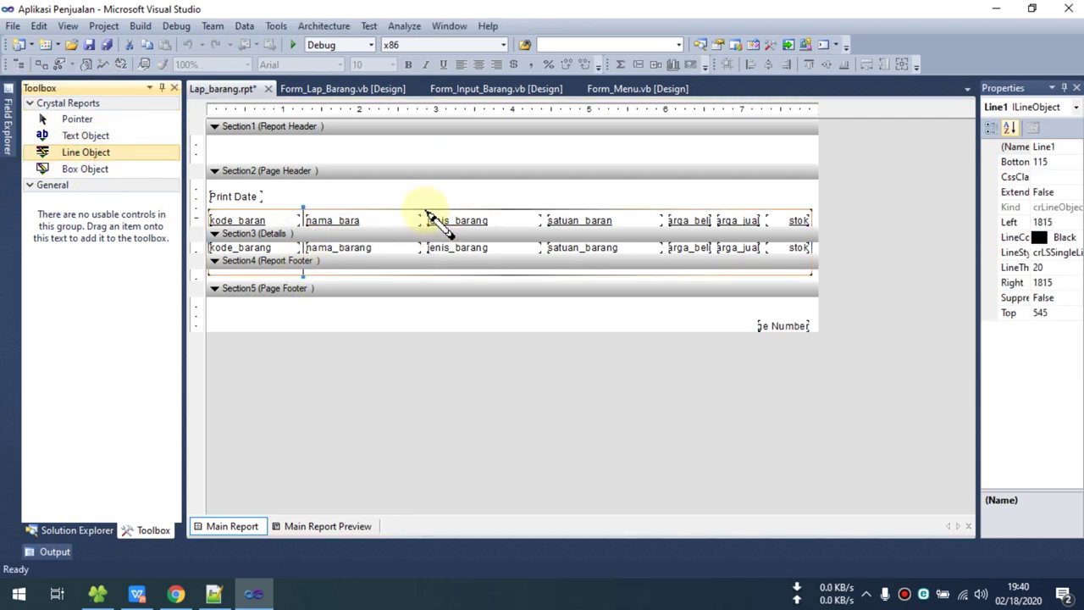
{"action": "left_click_drag", "start_coordinate": [425, 210], "coordinate": [443, 290]}
{"action": "left_click", "coordinate": [84, 152]}
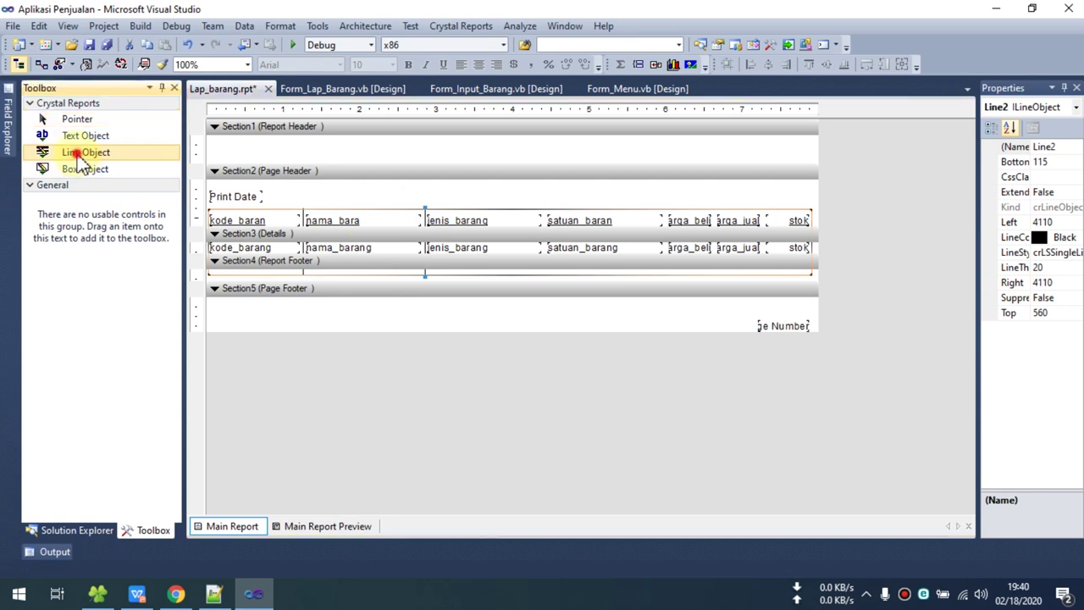
{"action": "left_click_drag", "start_coordinate": [545, 208], "coordinate": [549, 275]}
Draw vertical divider lines before the harga_beli, harga_jual and stok columns, spanning the full box height, and deselect everything.
{"action": "left_click", "coordinate": [85, 152]}
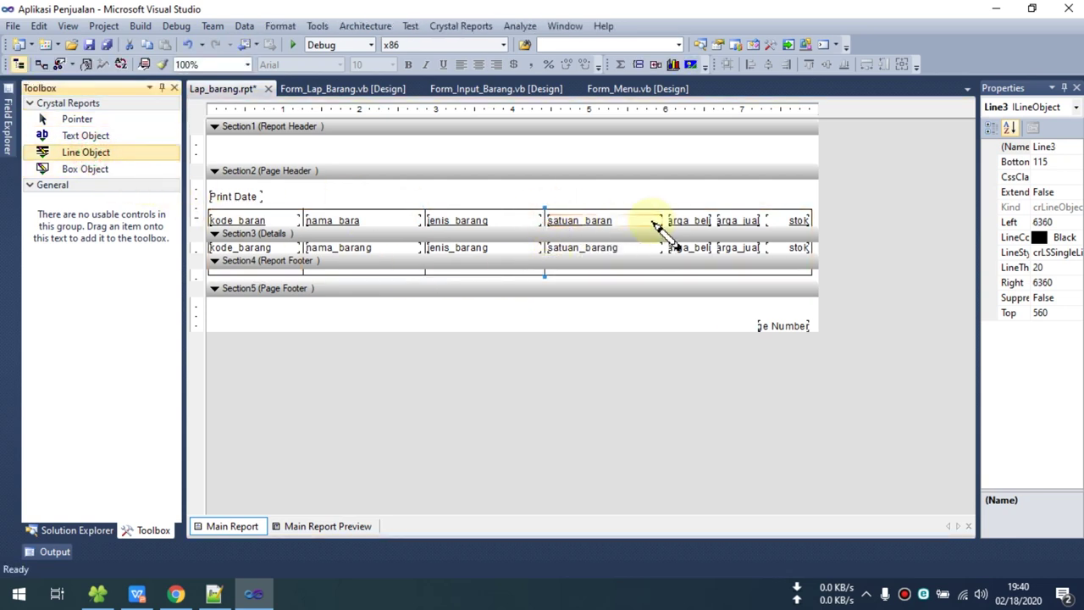
{"action": "mouse_move", "coordinate": [669, 209]}
{"action": "left_mouse_down"}
{"action": "mouse_move", "coordinate": [689, 266]}
{"action": "mouse_move", "coordinate": [685, 291]}
{"action": "left_mouse_up"}
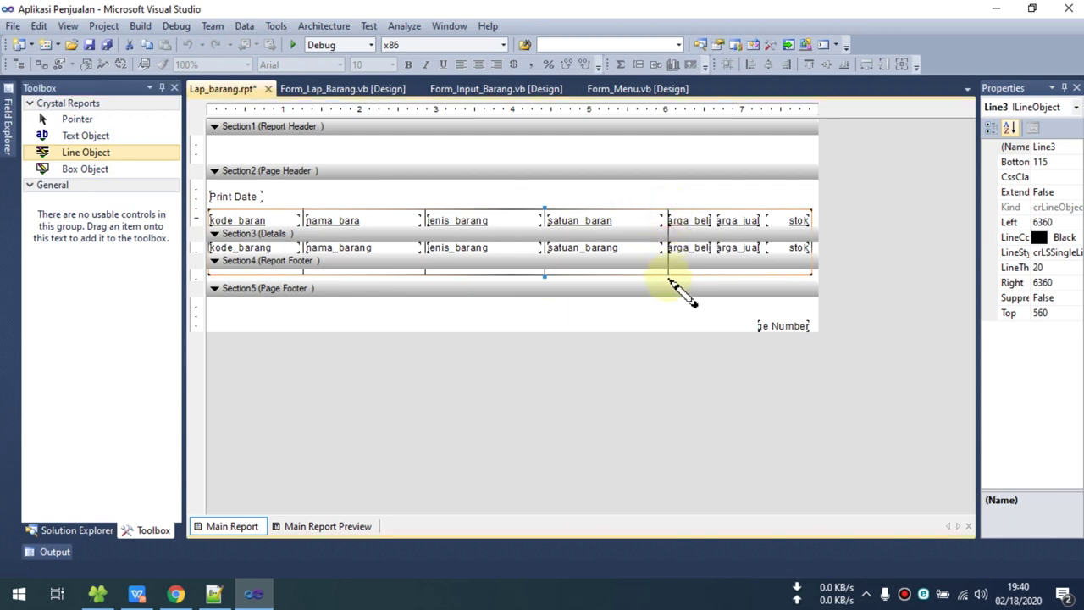
{"action": "left_click", "coordinate": [85, 155]}
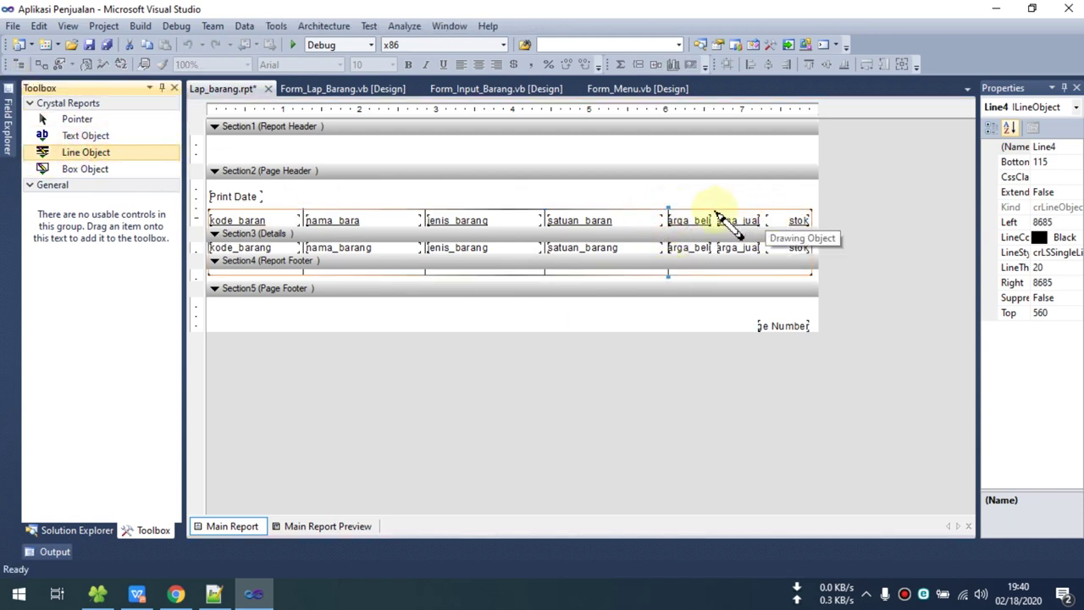
{"action": "left_click_drag", "start_coordinate": [714, 210], "coordinate": [721, 283]}
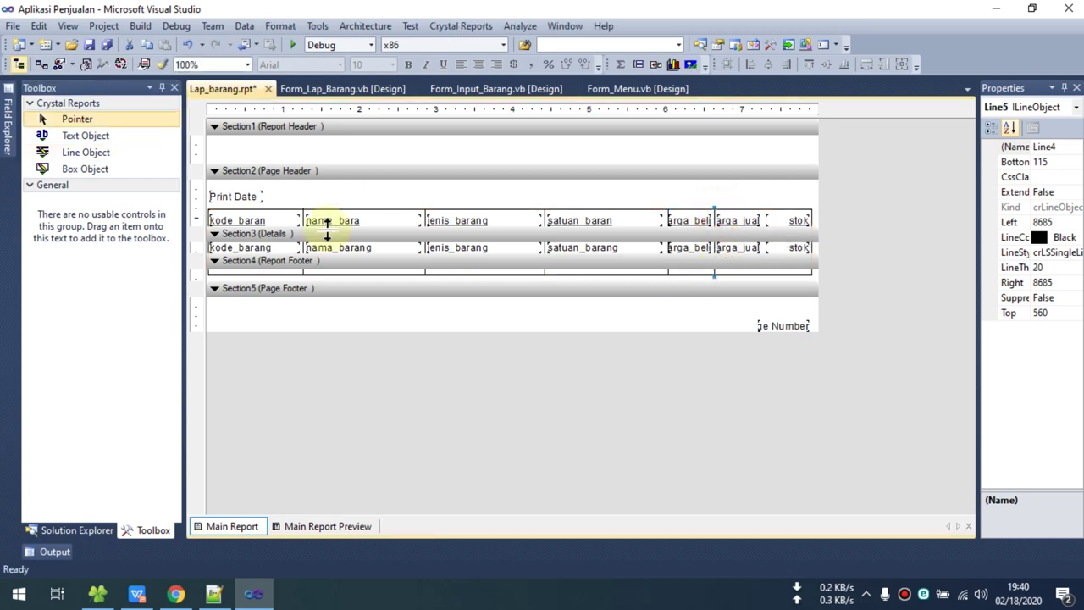
{"action": "left_click", "coordinate": [85, 153]}
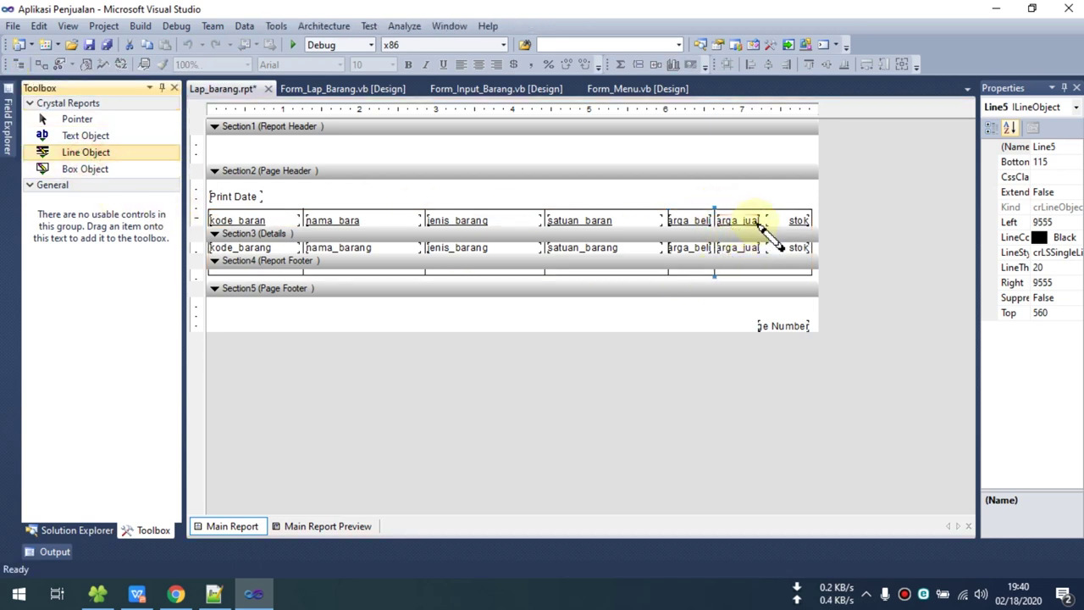
{"action": "left_click_drag", "start_coordinate": [765, 214], "coordinate": [767, 283]}
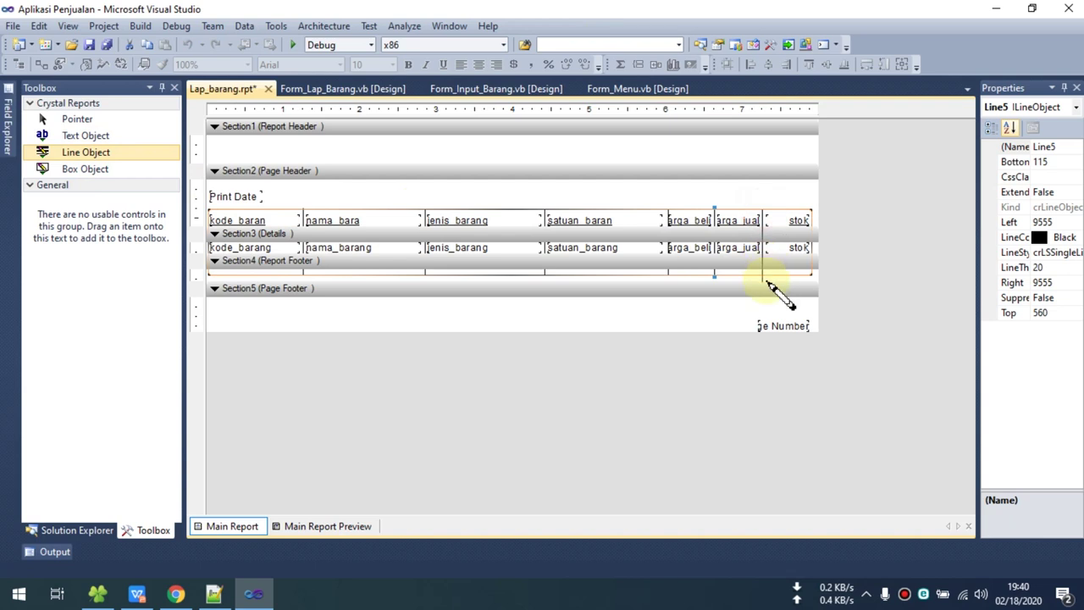
{"action": "left_click", "coordinate": [672, 330]}
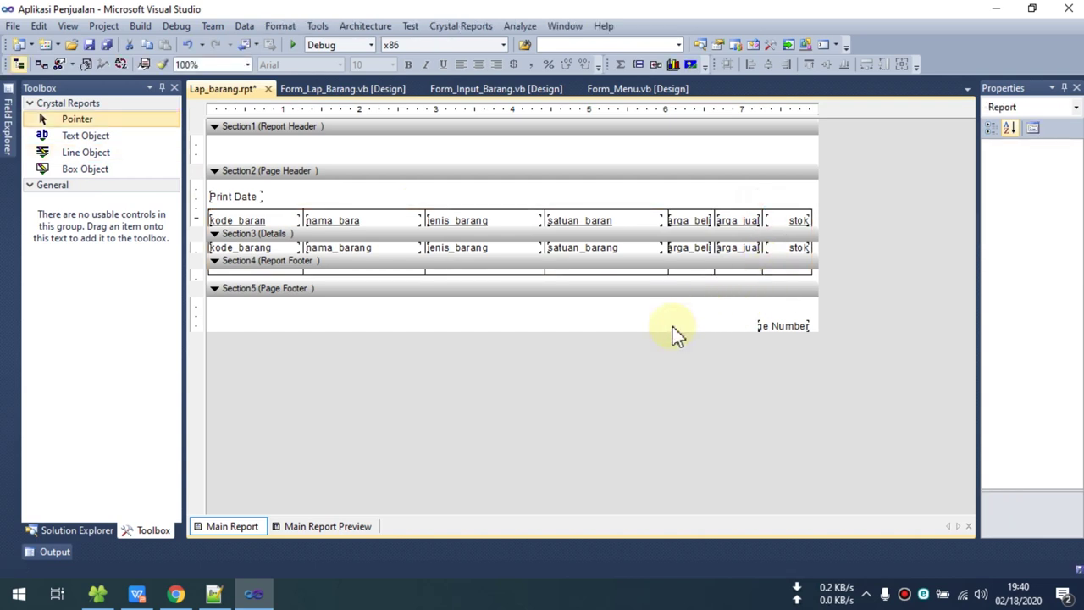
Save the report, check the column borders and the whole page in the preview, and return to the design layout.
{"action": "key", "text": "ctrl+s"}
{"action": "left_click", "coordinate": [319, 528]}
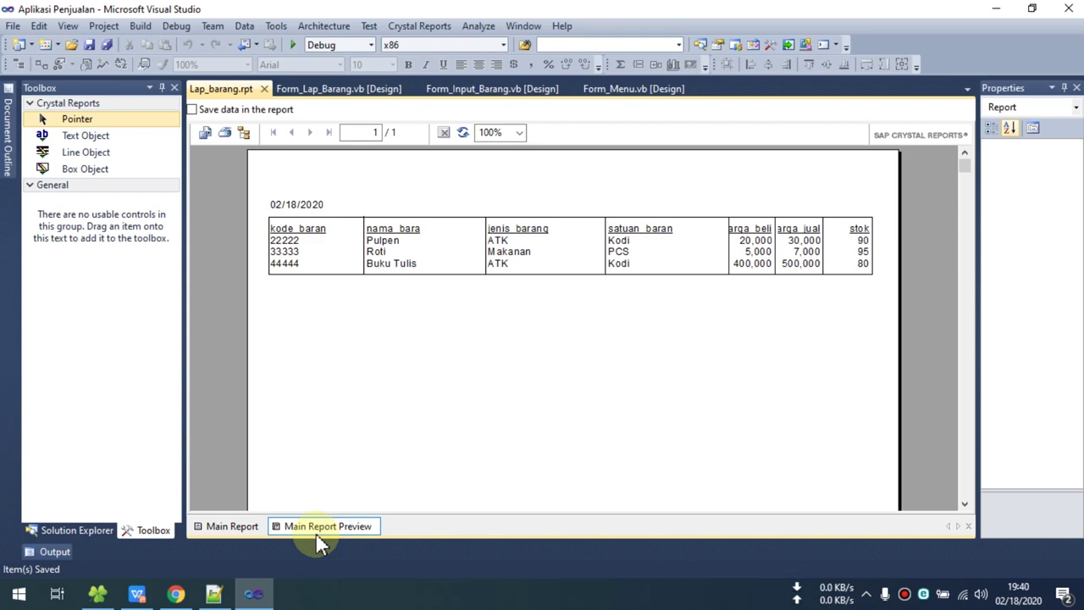
{"action": "left_click", "coordinate": [231, 527]}
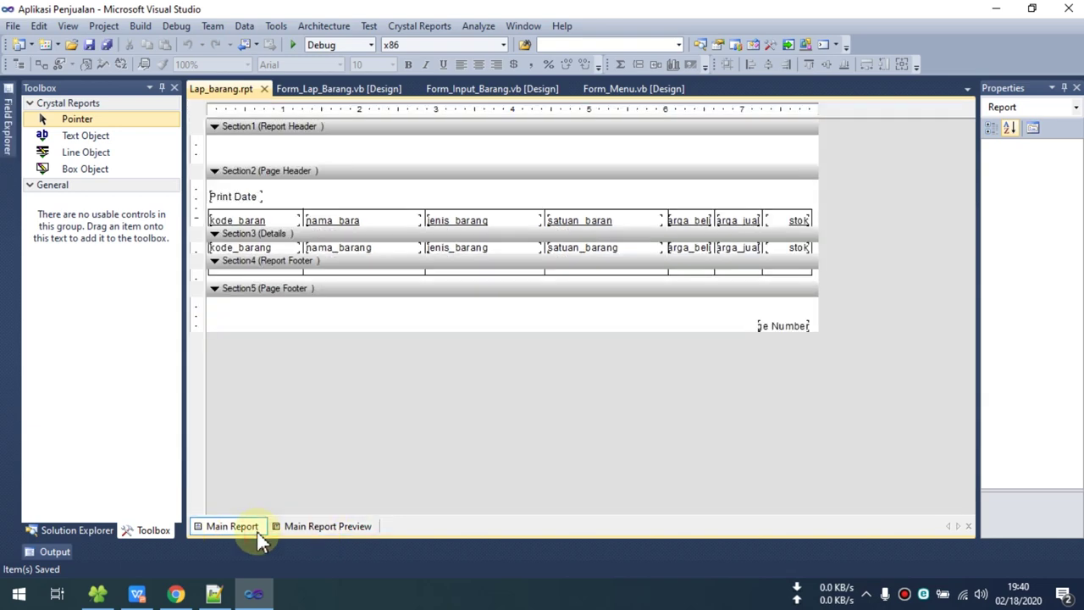
{"action": "left_click", "coordinate": [328, 527]}
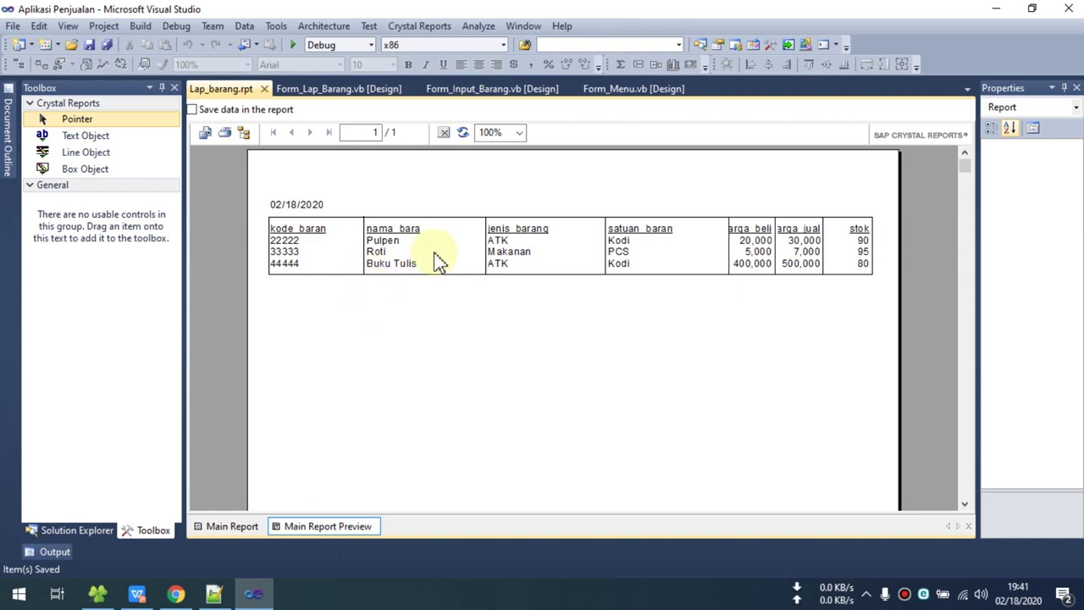
{"action": "scroll", "coordinate": [447, 274], "scroll_direction": "down", "scroll_amount": 5}
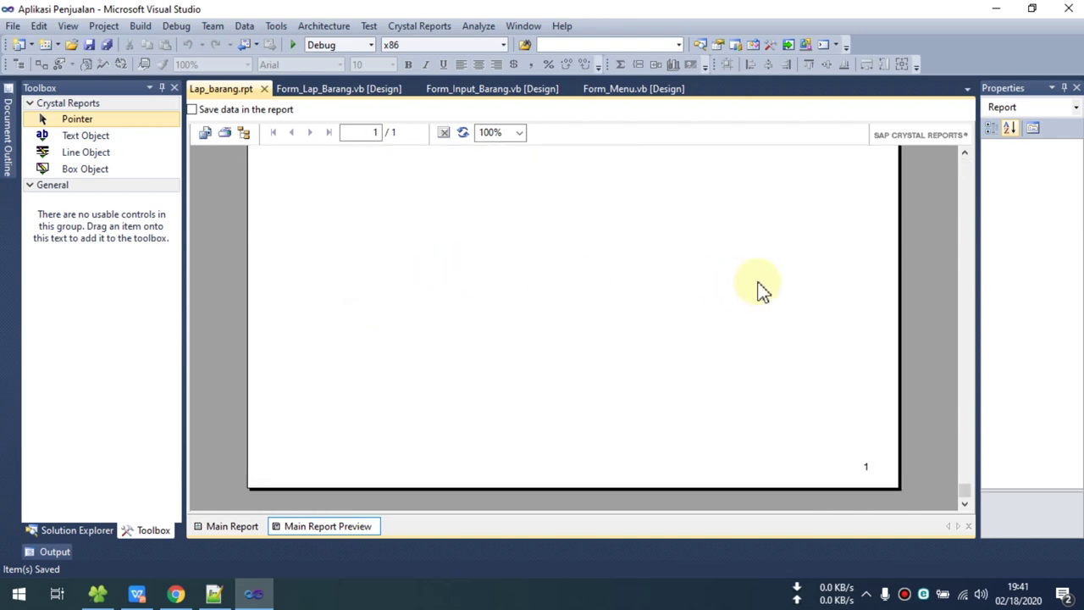
{"action": "scroll", "coordinate": [452, 283], "scroll_direction": "up", "scroll_amount": 5}
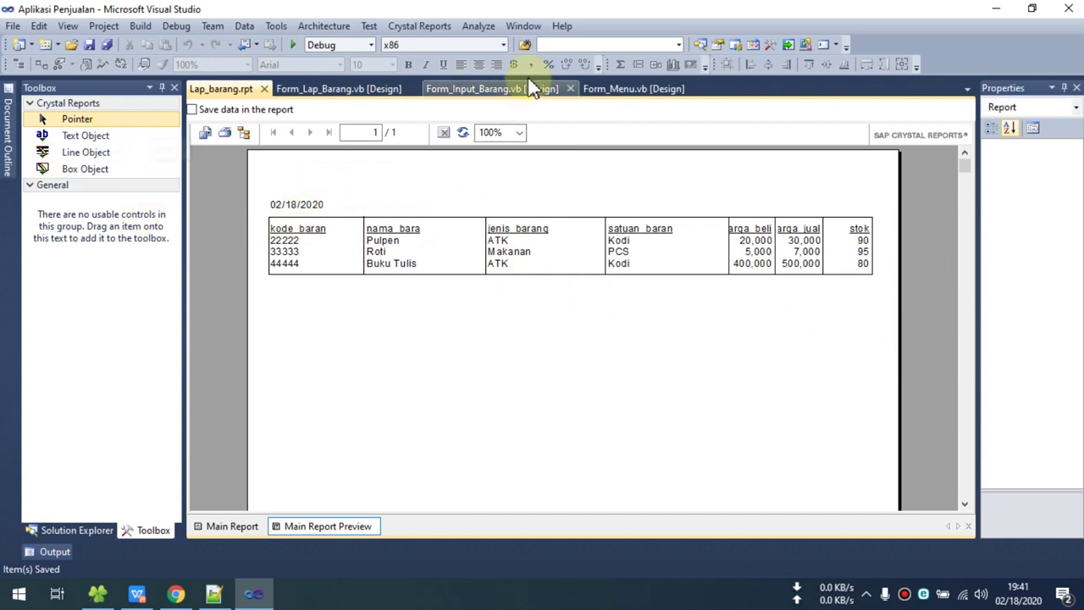
{"action": "left_click", "coordinate": [246, 526]}
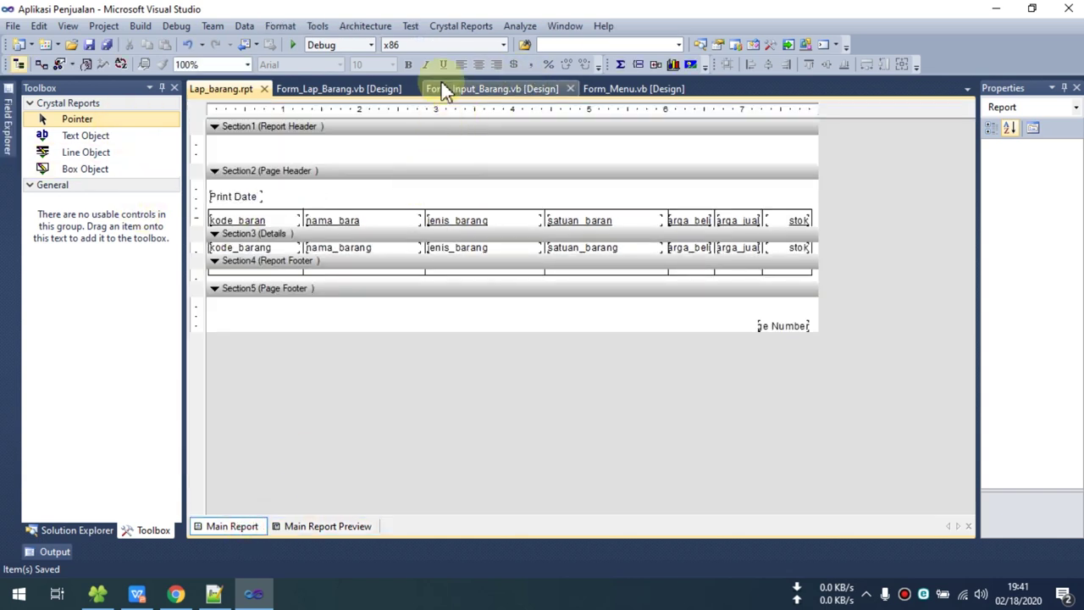
{"action": "left_click", "coordinate": [461, 27]}
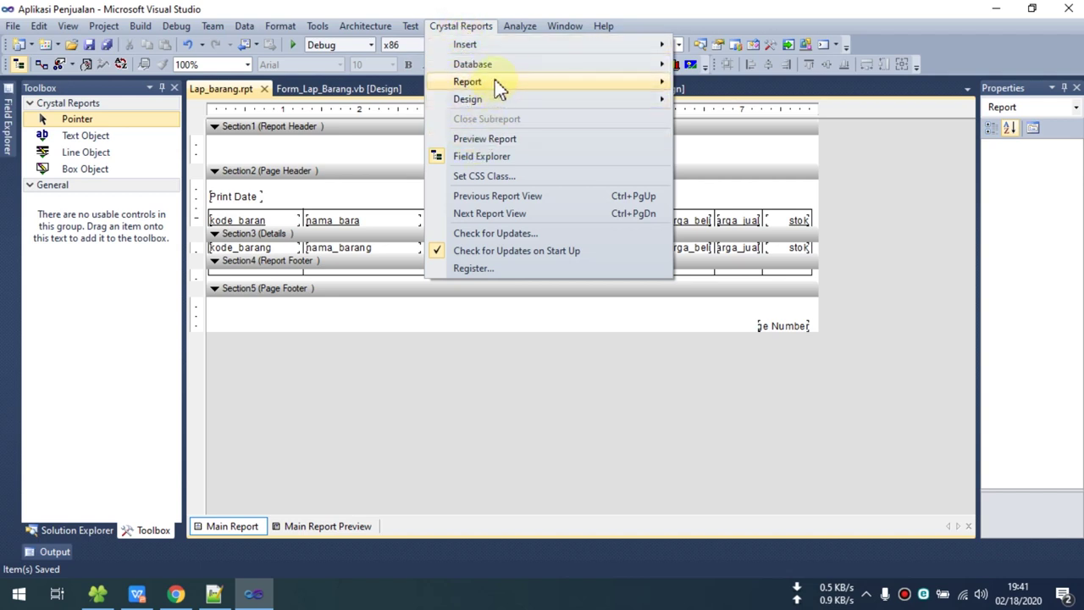
{"action": "mouse_move", "coordinate": [498, 88]}
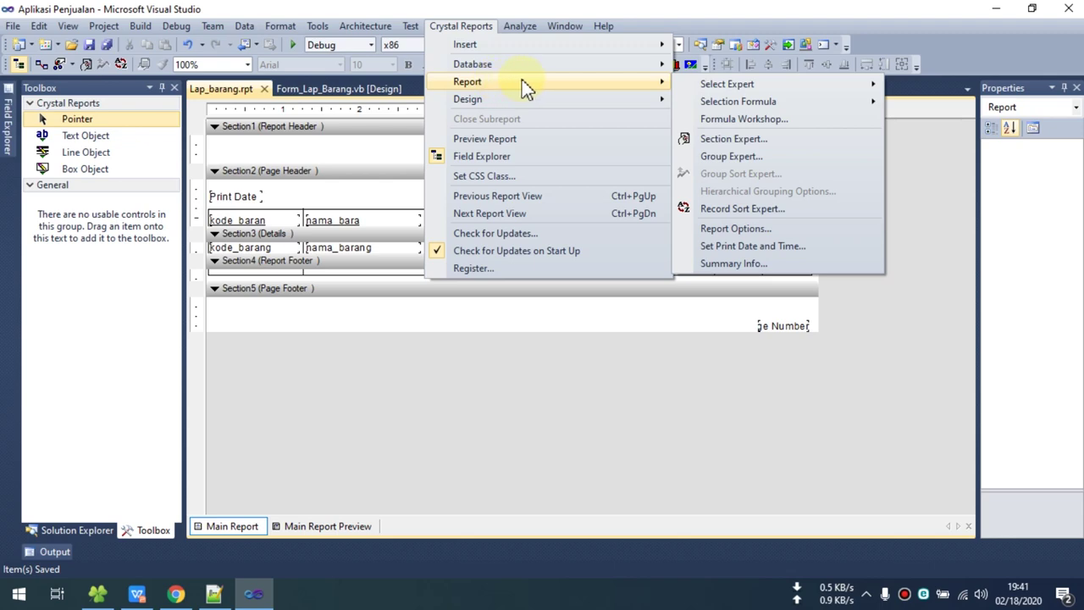
{"action": "left_click", "coordinate": [729, 231]}
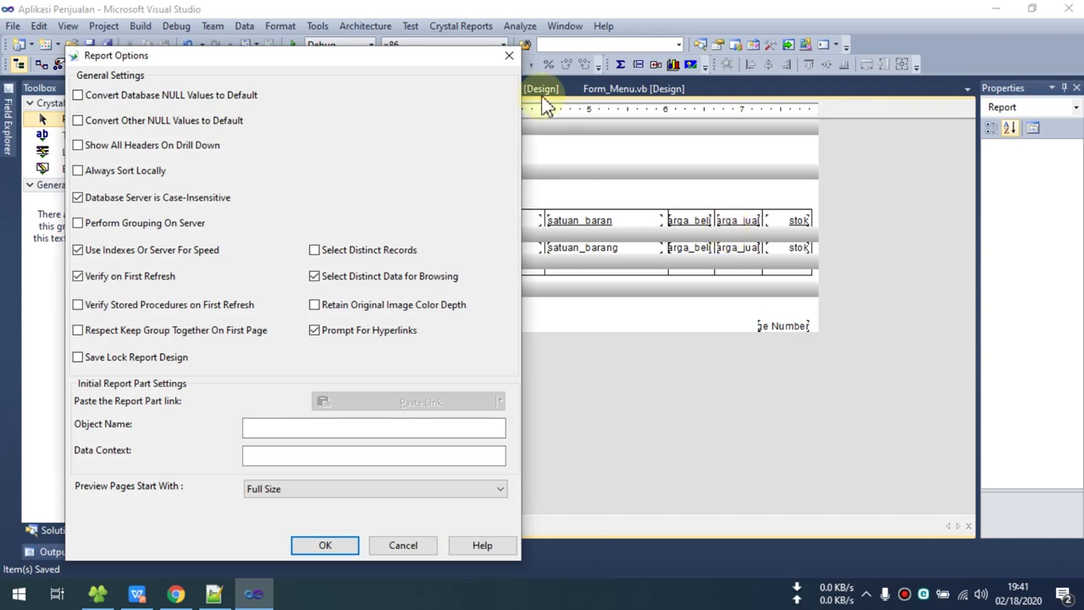
{"action": "left_click", "coordinate": [513, 49]}
Set the report's page setup to A4 paper, centimetres as the unit and landscape orientation.
{"action": "left_click", "coordinate": [464, 27]}
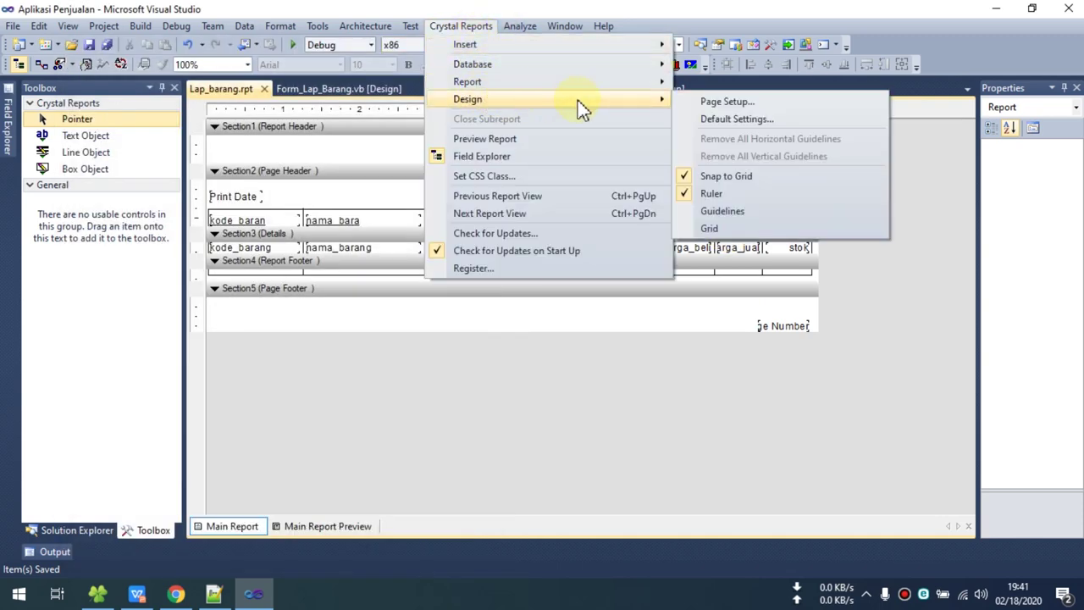
{"action": "left_click", "coordinate": [734, 106]}
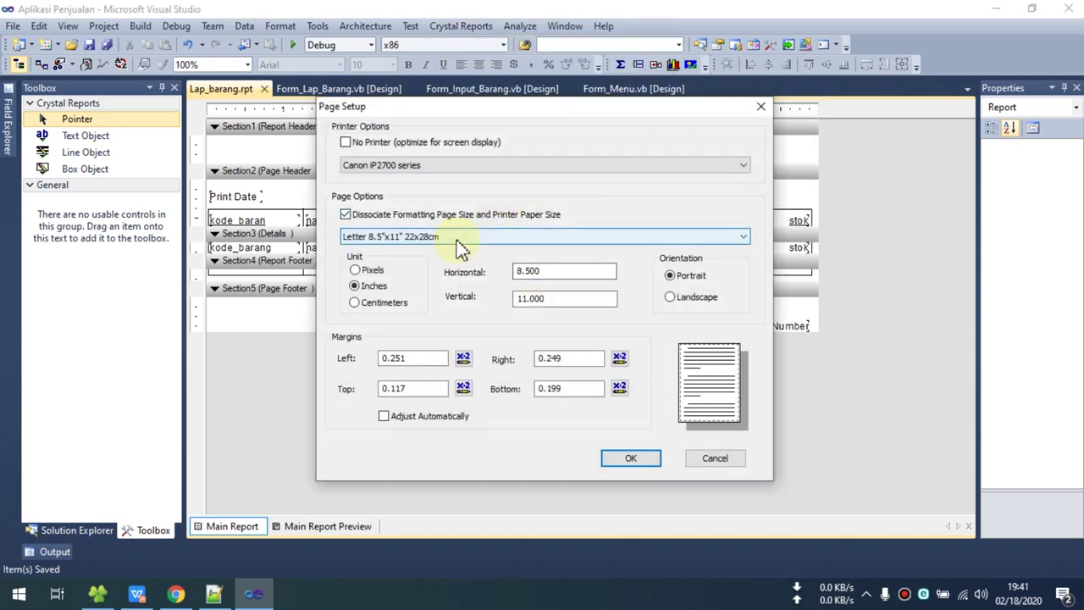
{"action": "left_click", "coordinate": [458, 238]}
{"action": "left_click", "coordinate": [456, 237]}
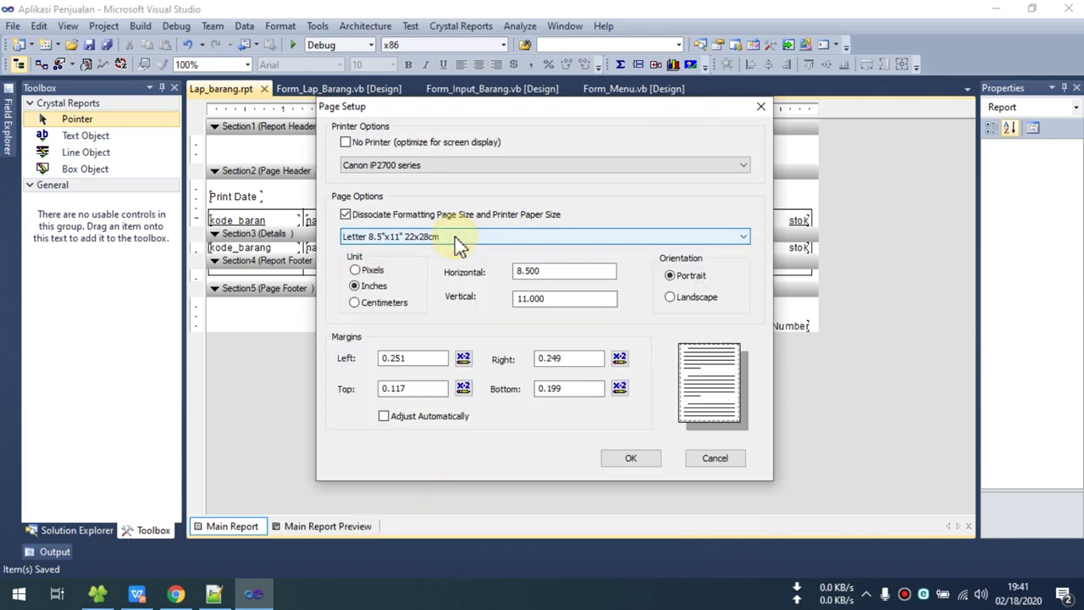
{"action": "left_click", "coordinate": [455, 236]}
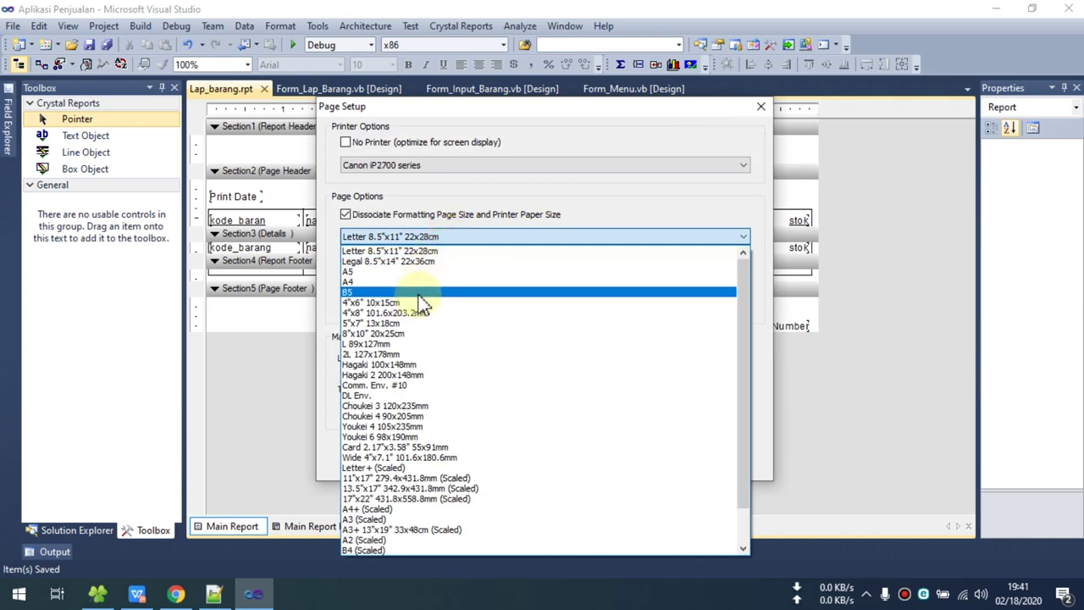
{"action": "left_click", "coordinate": [426, 282]}
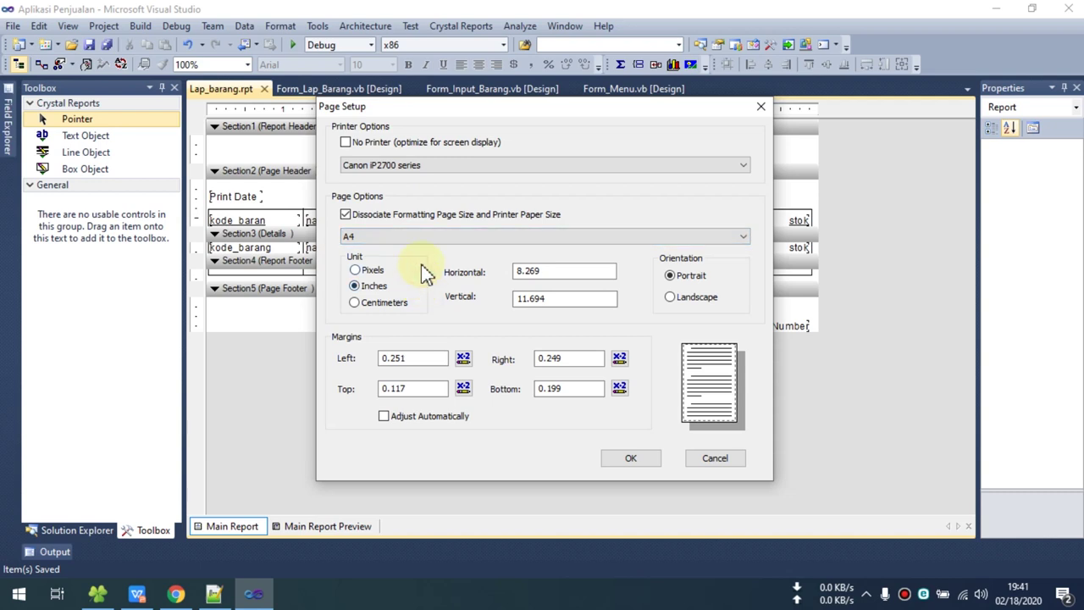
{"action": "left_click", "coordinate": [382, 307]}
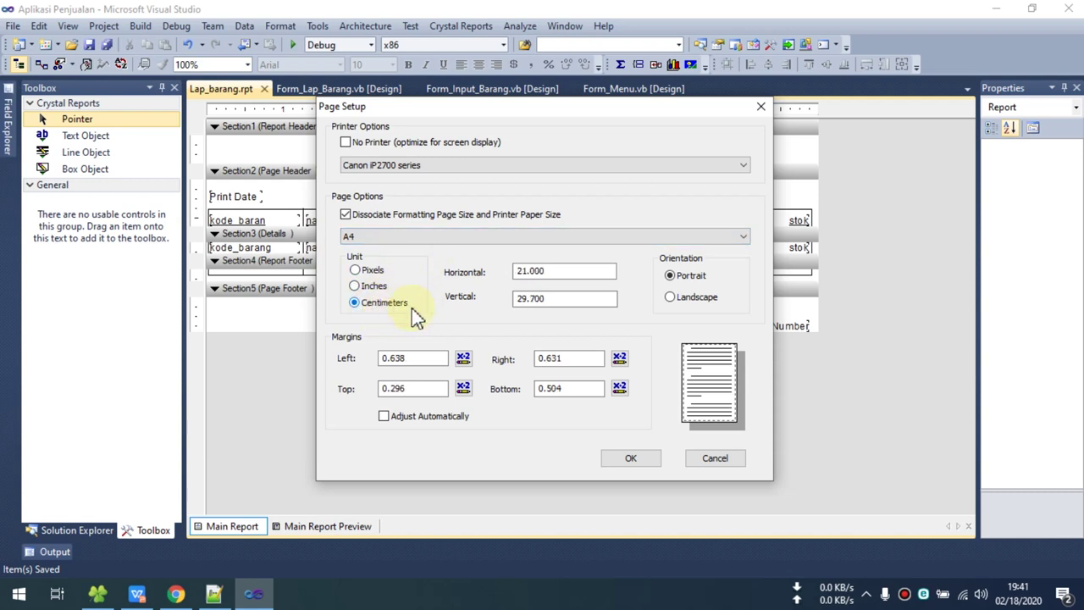
{"action": "left_click", "coordinate": [687, 301]}
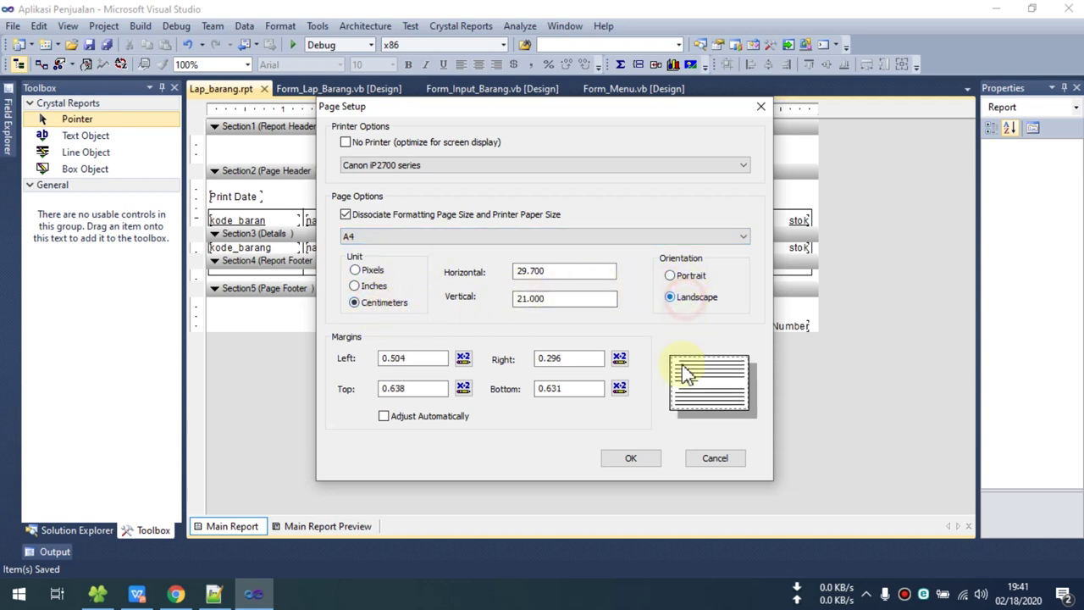
{"action": "left_click", "coordinate": [630, 457]}
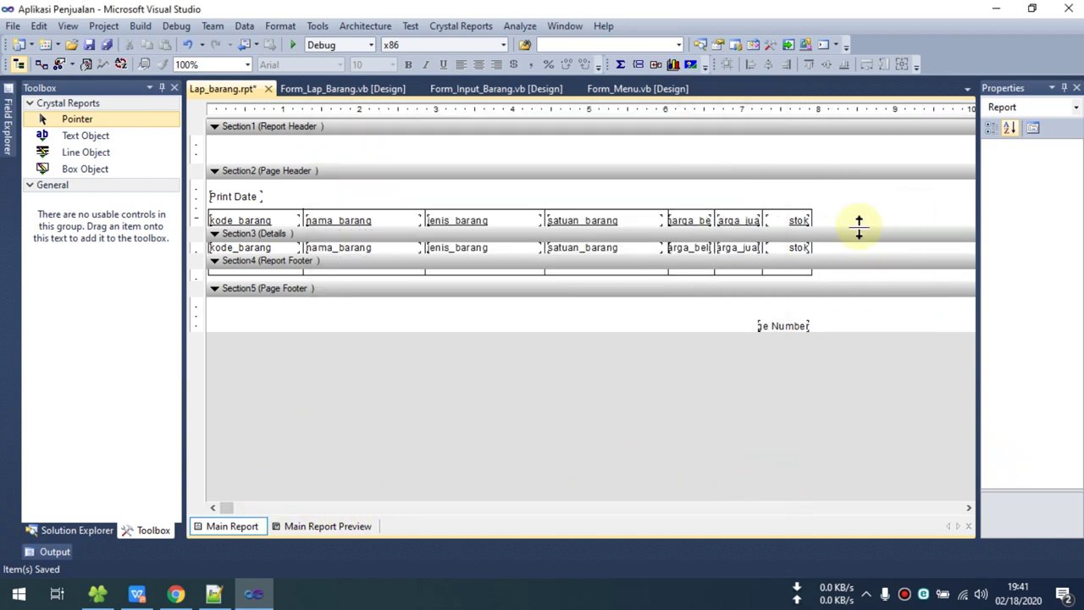
Widen the table box across the landscape page to a right edge at about 15960, and check it in the preview.
{"action": "left_click", "coordinate": [778, 209]}
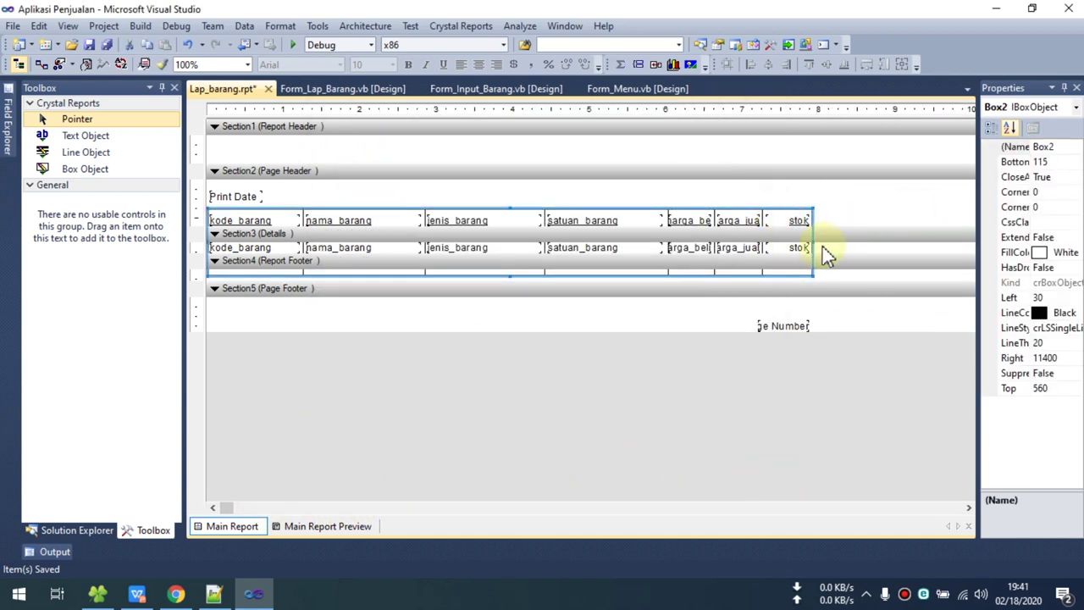
{"action": "left_click_drag", "start_coordinate": [817, 242], "coordinate": [954, 242]}
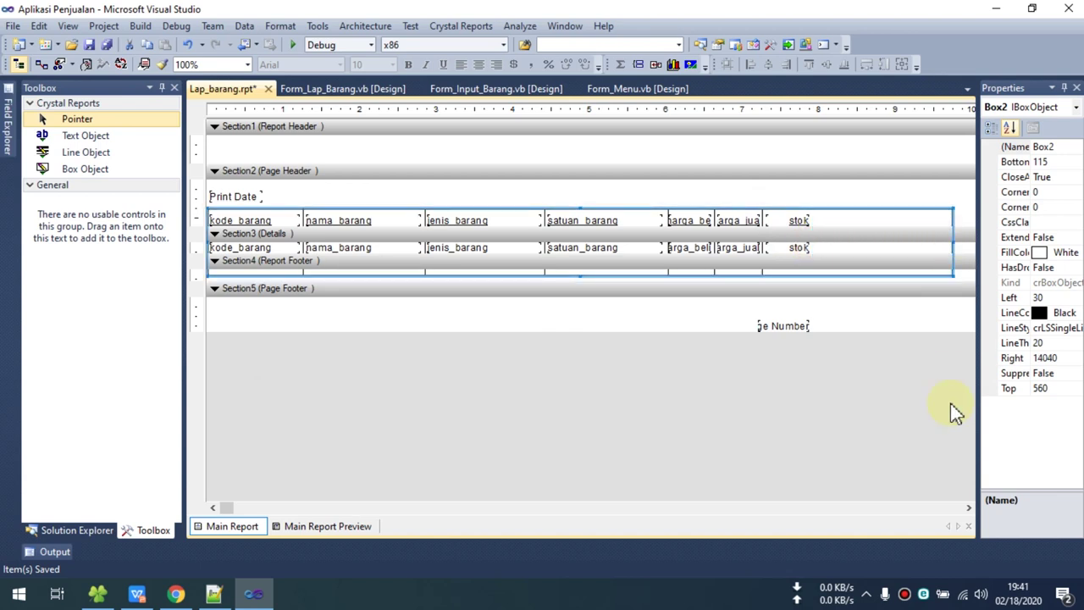
{"action": "left_click", "coordinate": [969, 508]}
{"action": "left_click", "coordinate": [969, 507]}
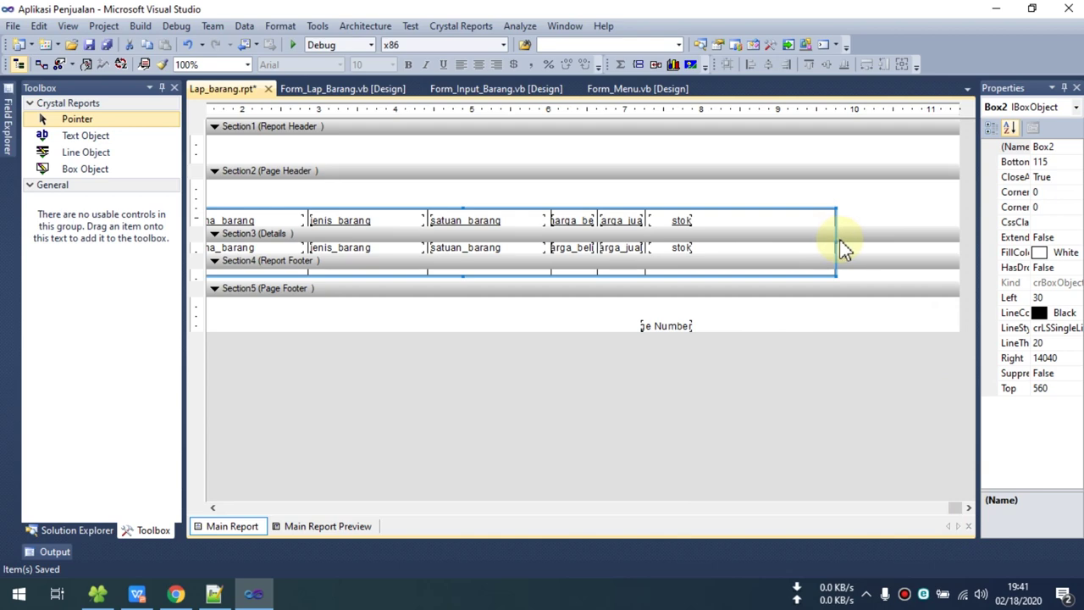
{"action": "left_click_drag", "start_coordinate": [837, 243], "coordinate": [938, 244]}
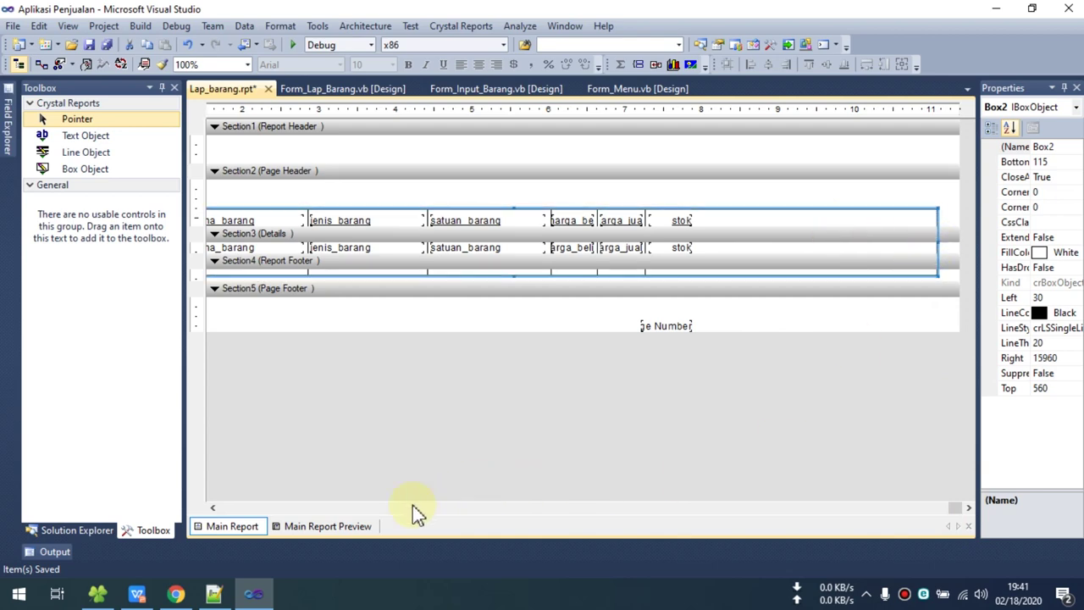
{"action": "left_click", "coordinate": [352, 526]}
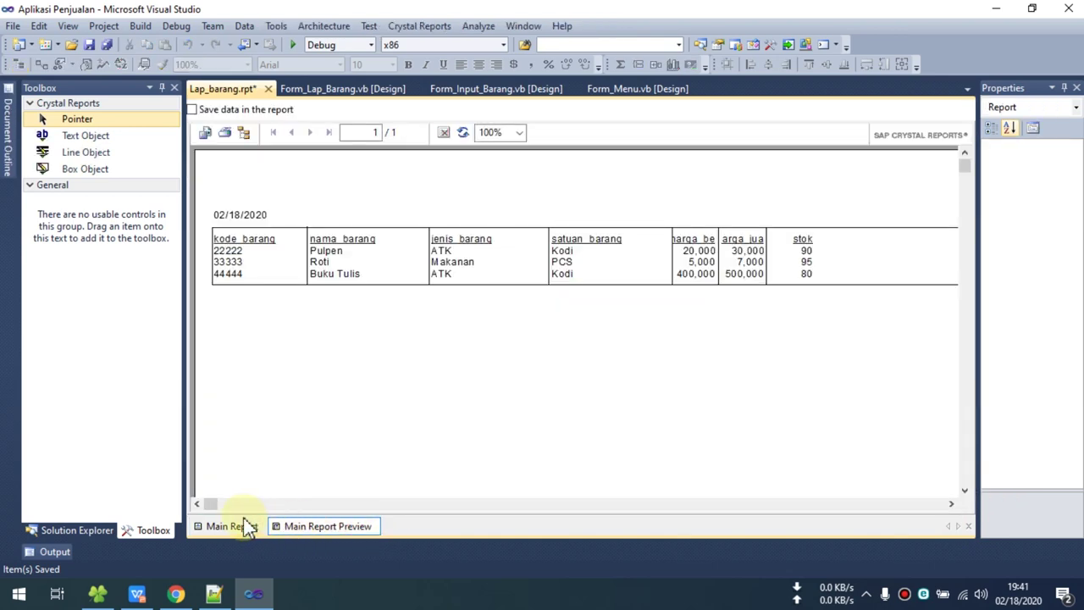
Back in the report design, move the stok heading and its details field to the far right end of the widened table box.
{"action": "left_click", "coordinate": [232, 526]}
{"action": "left_click", "coordinate": [214, 508]}
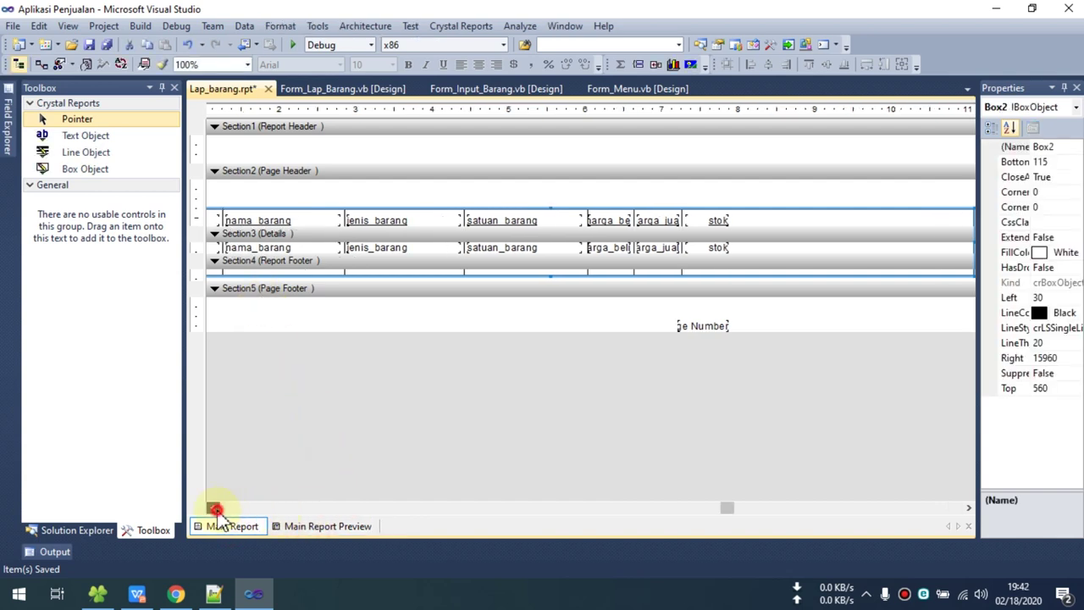
{"action": "left_click", "coordinate": [214, 507]}
{"action": "left_click", "coordinate": [805, 222]}
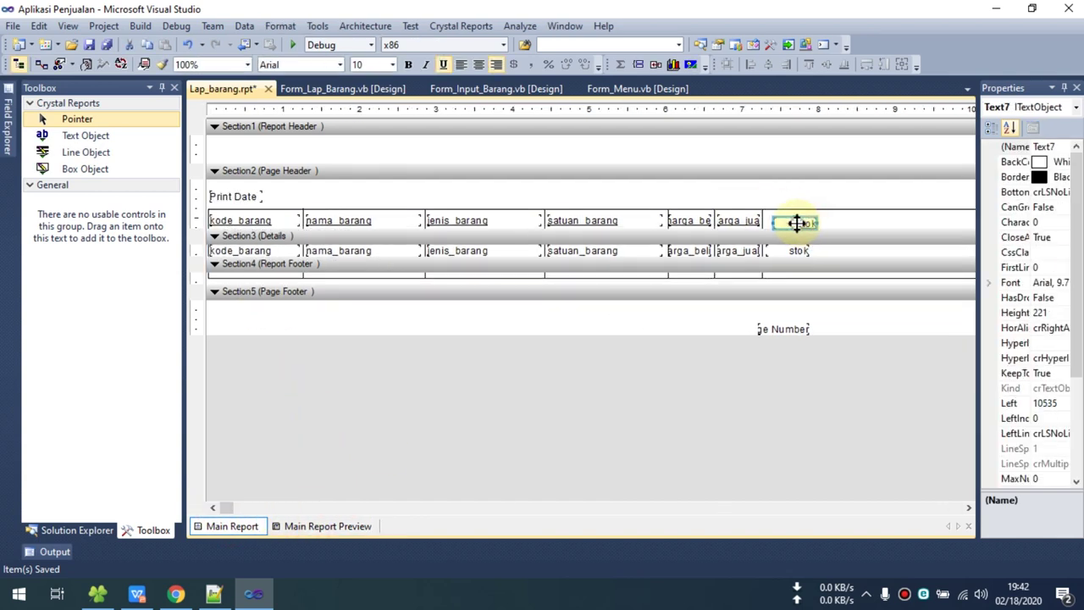
{"action": "left_click_drag", "start_coordinate": [797, 222], "coordinate": [908, 223]}
{"action": "left_click", "coordinate": [796, 252]}
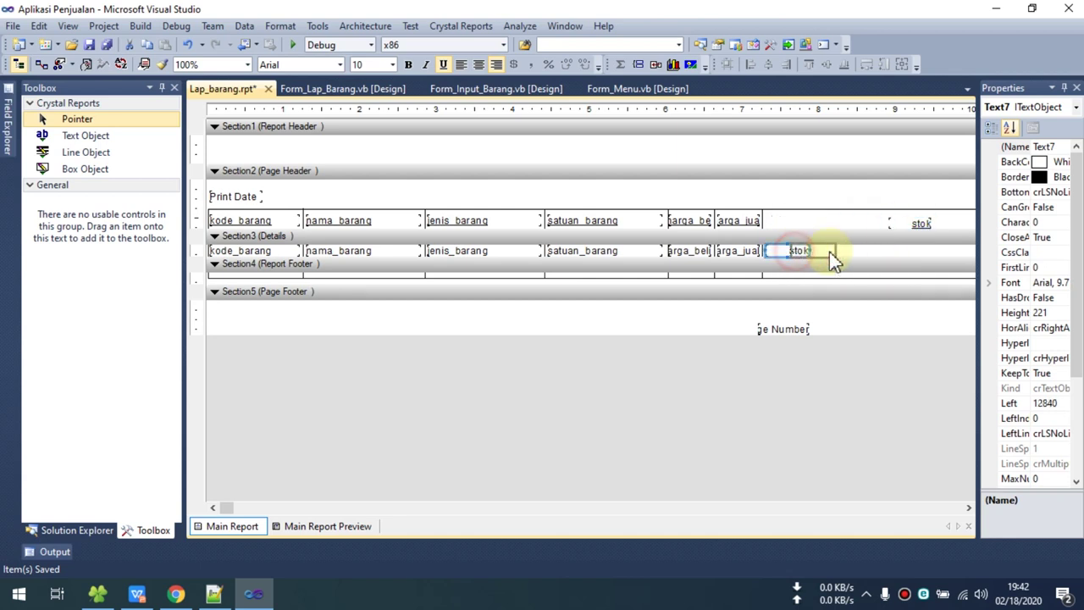
{"action": "left_click_drag", "start_coordinate": [832, 261], "coordinate": [915, 245]}
{"action": "left_click", "coordinate": [903, 508]}
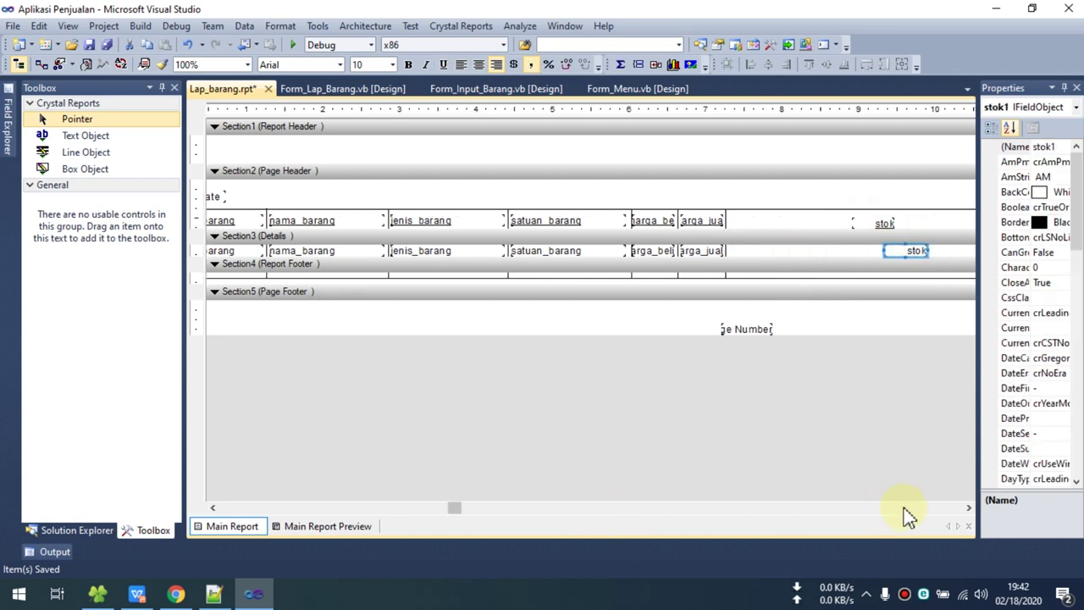
{"action": "left_click", "coordinate": [969, 508]}
{"action": "left_click", "coordinate": [969, 507]}
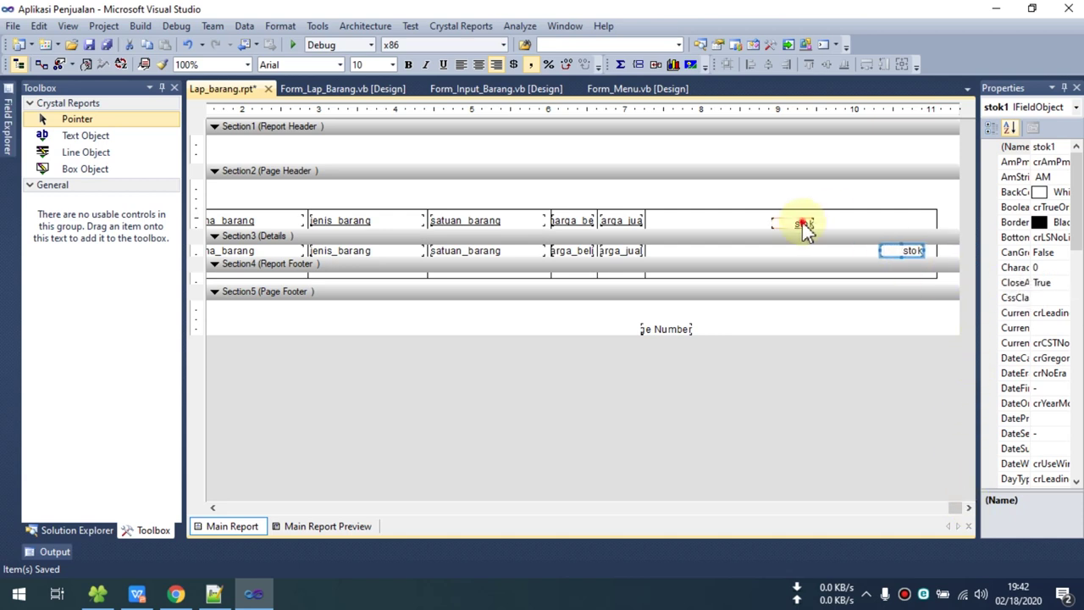
{"action": "left_click_drag", "start_coordinate": [801, 223], "coordinate": [911, 223]}
{"action": "left_click", "coordinate": [695, 222]}
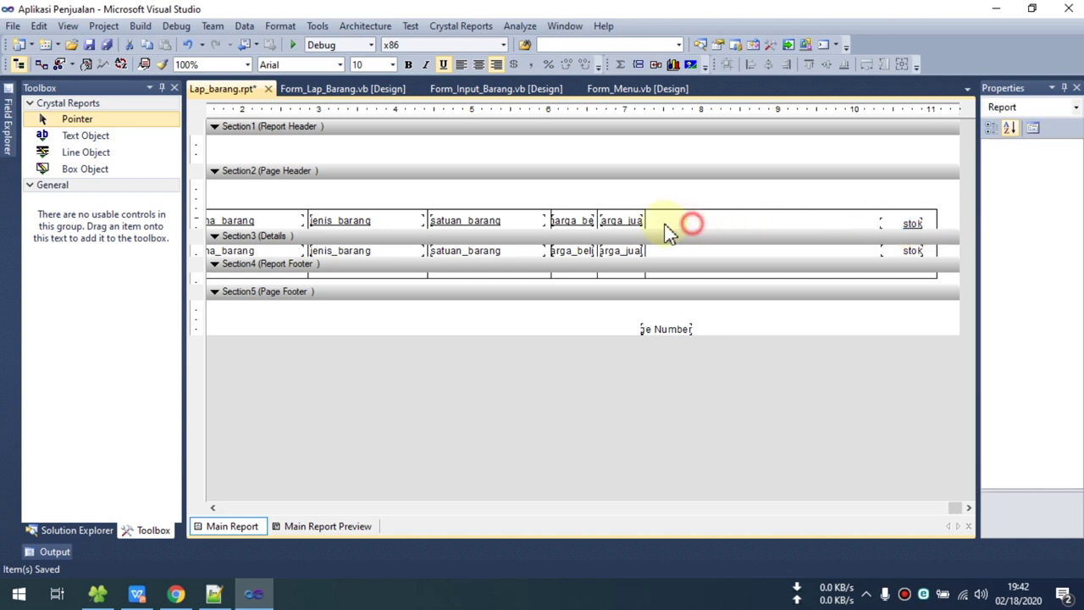
Remove the underline from all seven column headings, from kode_barang to stok, and check them in the preview.
{"action": "left_click", "coordinate": [213, 508]}
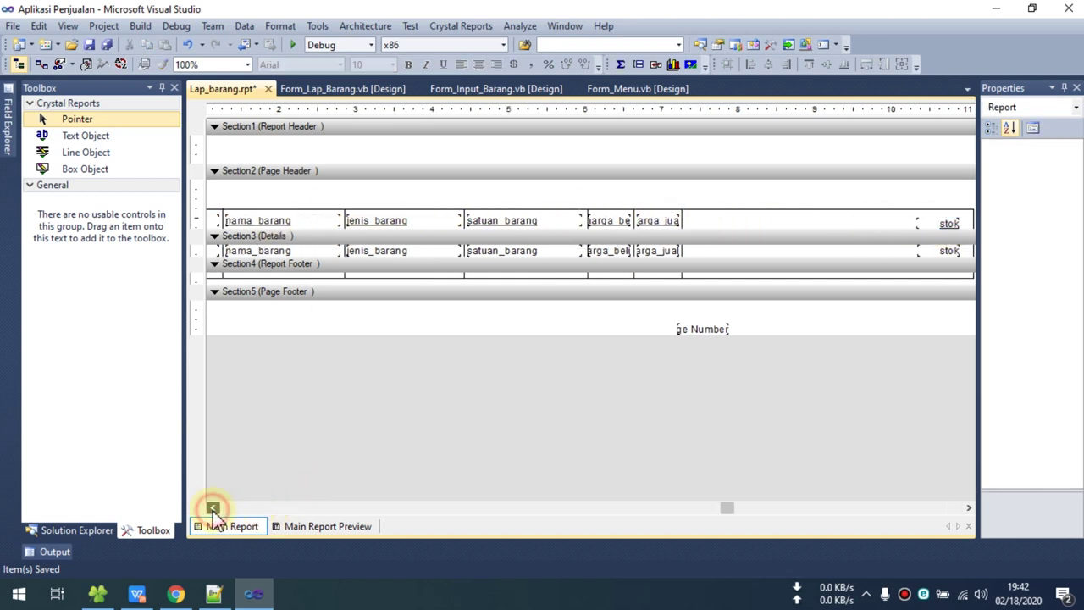
{"action": "left_click", "coordinate": [213, 508]}
{"action": "left_click", "coordinate": [243, 220]}
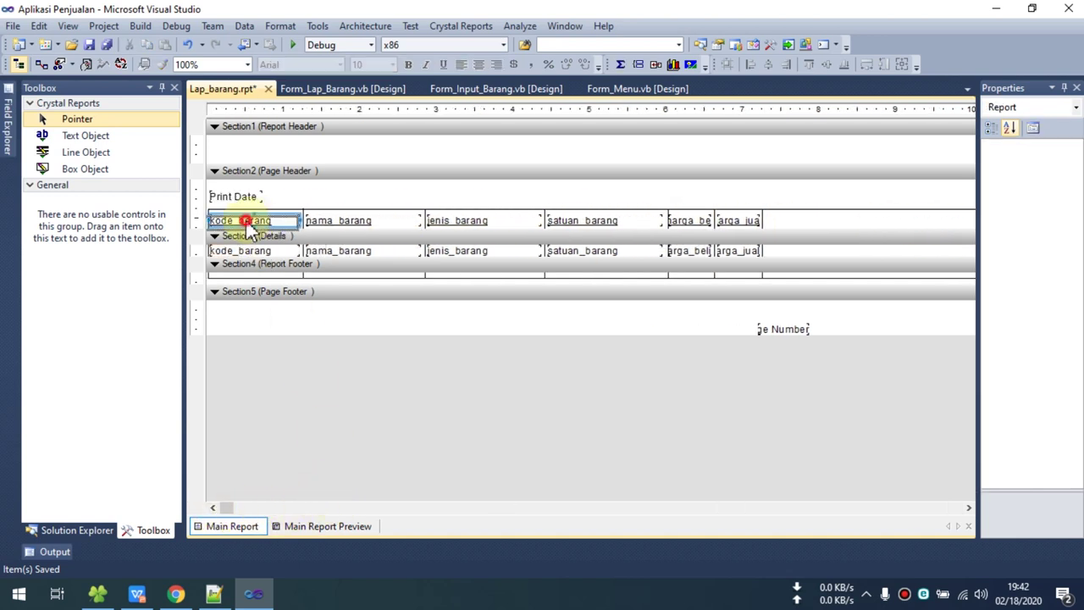
{"action": "left_click", "coordinate": [330, 220], "text": "ctrl"}
{"action": "left_click", "coordinate": [449, 220], "text": "ctrl"}
{"action": "left_click", "coordinate": [559, 221], "text": "ctrl"}
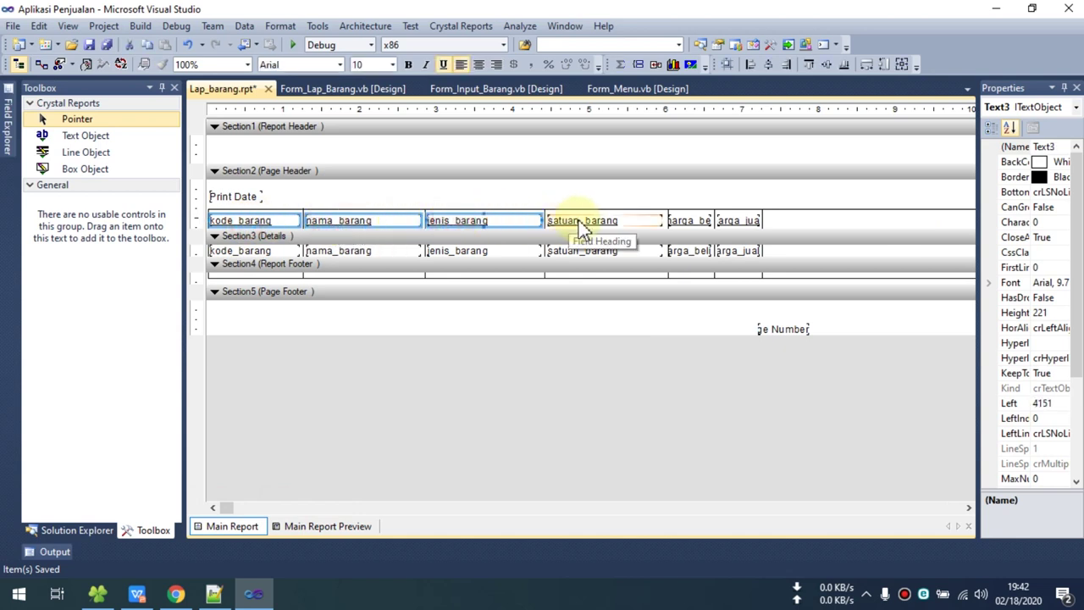
{"action": "left_click", "coordinate": [690, 221], "text": "ctrl"}
{"action": "left_click", "coordinate": [740, 223], "text": "ctrl"}
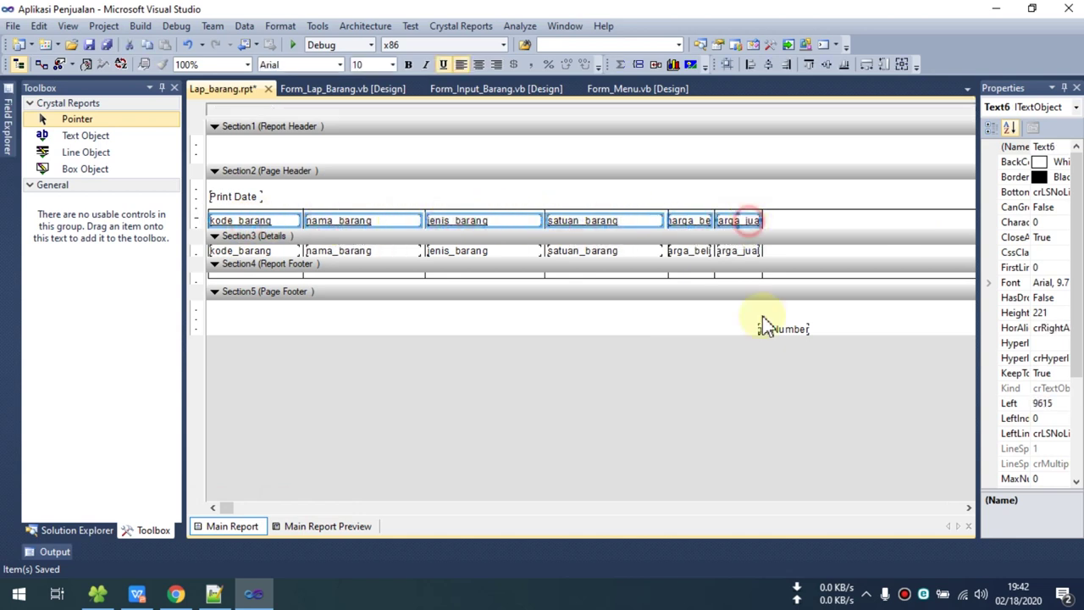
{"action": "left_click", "coordinate": [969, 507]}
{"action": "left_click", "coordinate": [969, 507]}
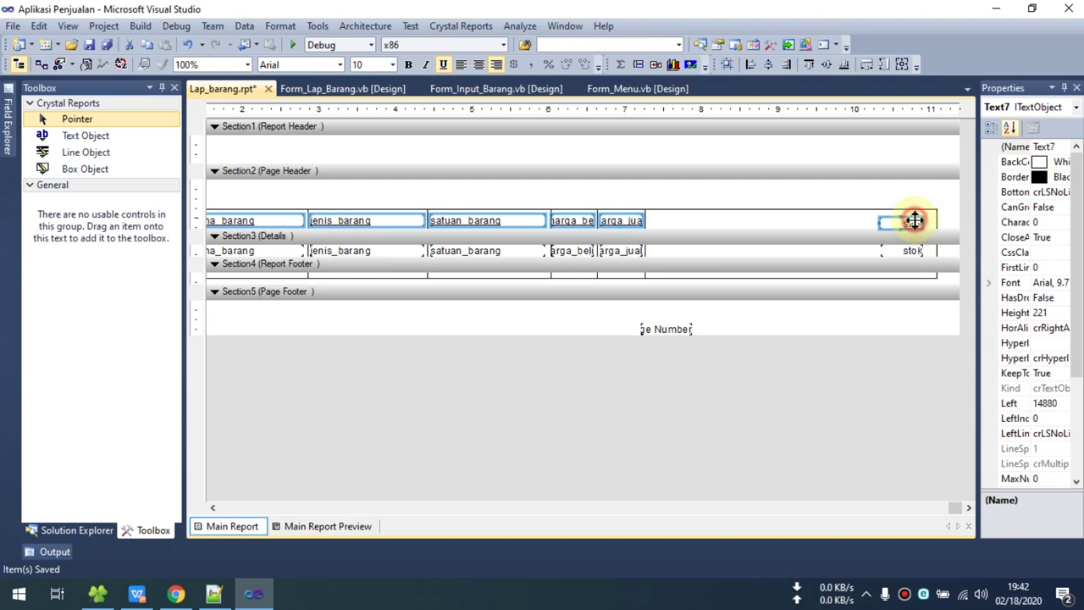
{"action": "left_click", "coordinate": [442, 65]}
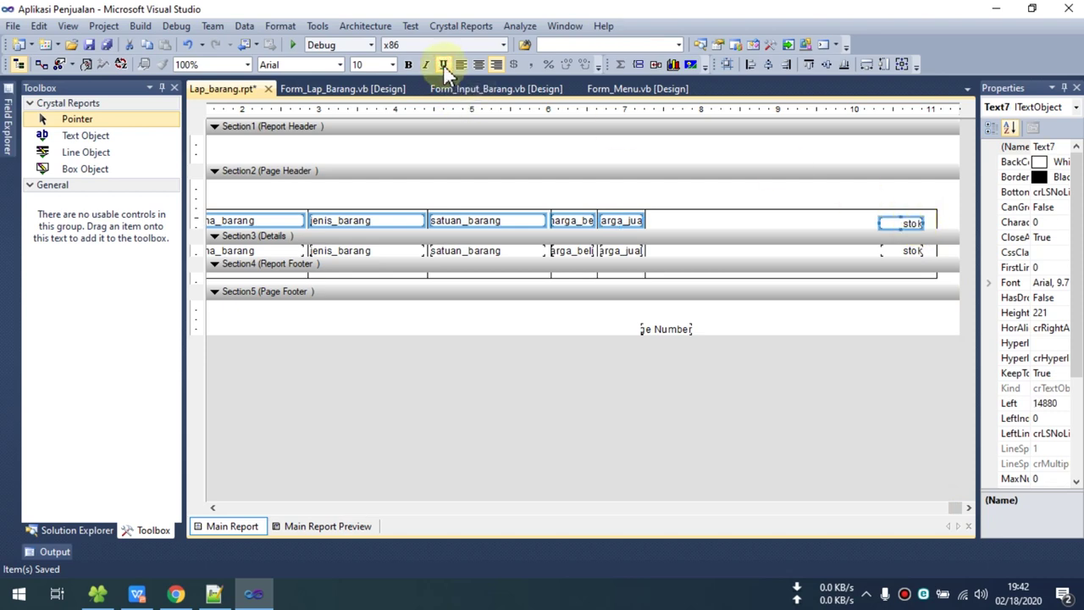
{"action": "left_click", "coordinate": [331, 526]}
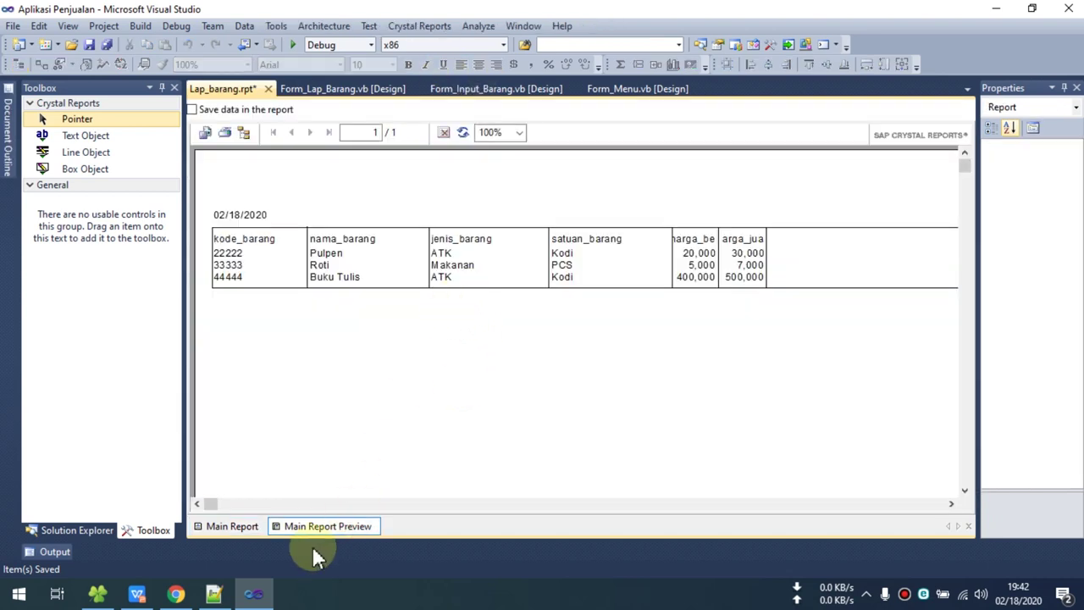
{"action": "left_click", "coordinate": [237, 526]}
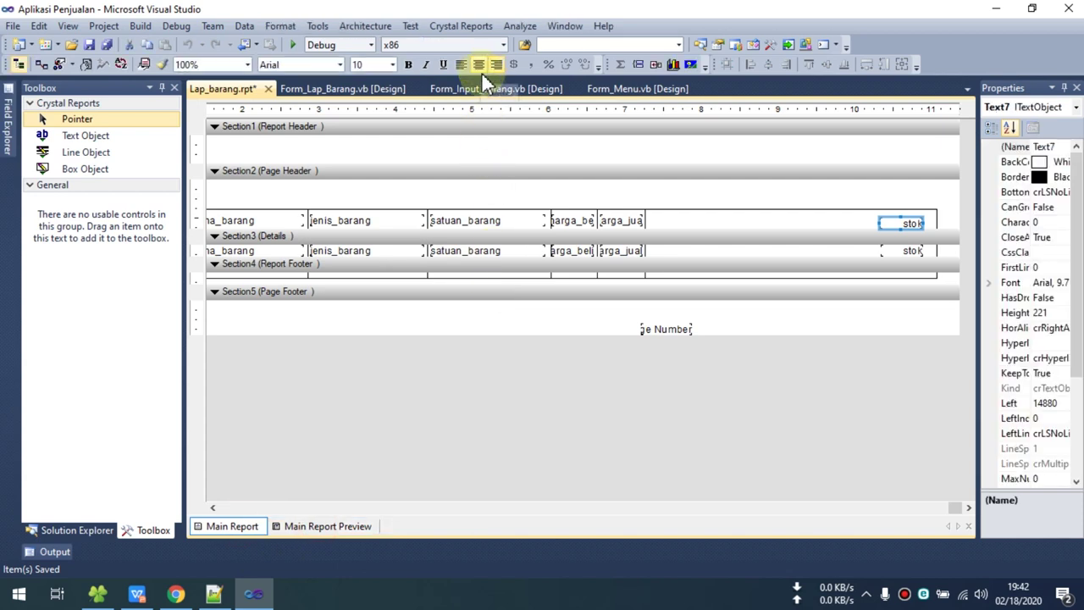
Center the text of all seven column headings in the page header.
{"action": "left_click", "coordinate": [622, 227]}
{"action": "left_click", "coordinate": [560, 223]}
{"action": "left_click", "coordinate": [474, 224]}
{"action": "left_click", "coordinate": [370, 221], "text": "ctrl"}
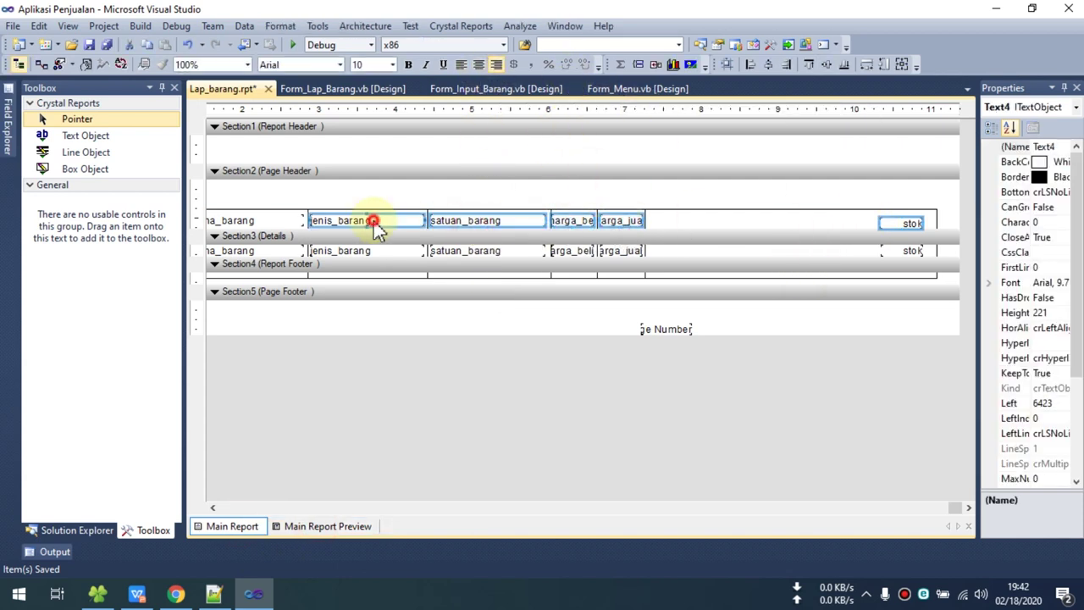
{"action": "left_click", "coordinate": [274, 222], "text": "ctrl"}
{"action": "left_click", "coordinate": [213, 509]}
{"action": "left_click", "coordinate": [213, 509]}
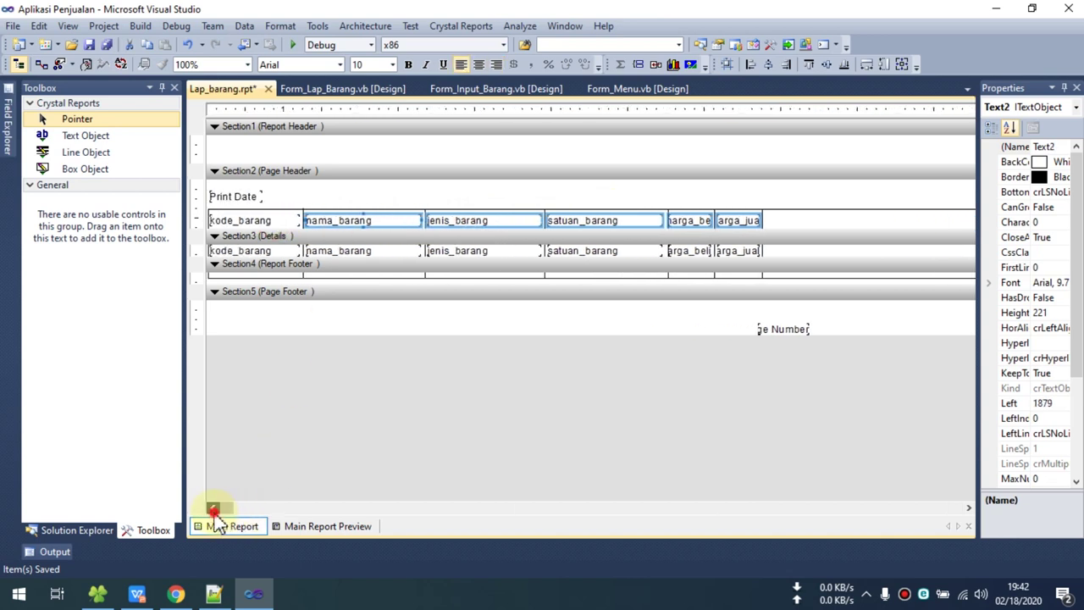
{"action": "left_click", "coordinate": [256, 221], "text": "ctrl"}
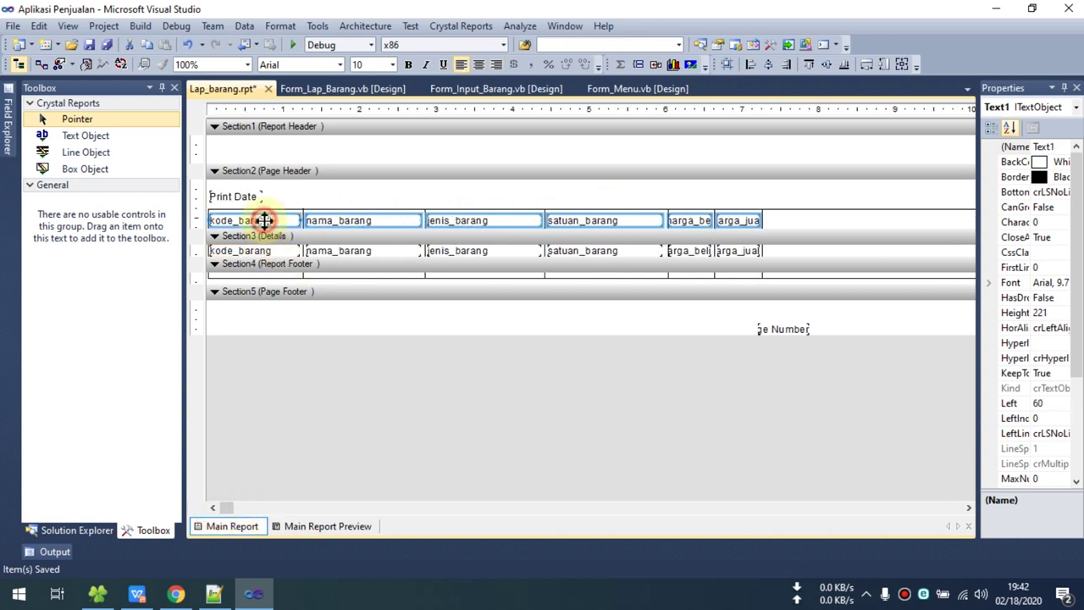
{"action": "left_click", "coordinate": [478, 64]}
Make all seven column headings in the page header bold.
{"action": "left_click", "coordinate": [257, 222], "text": "ctrl"}
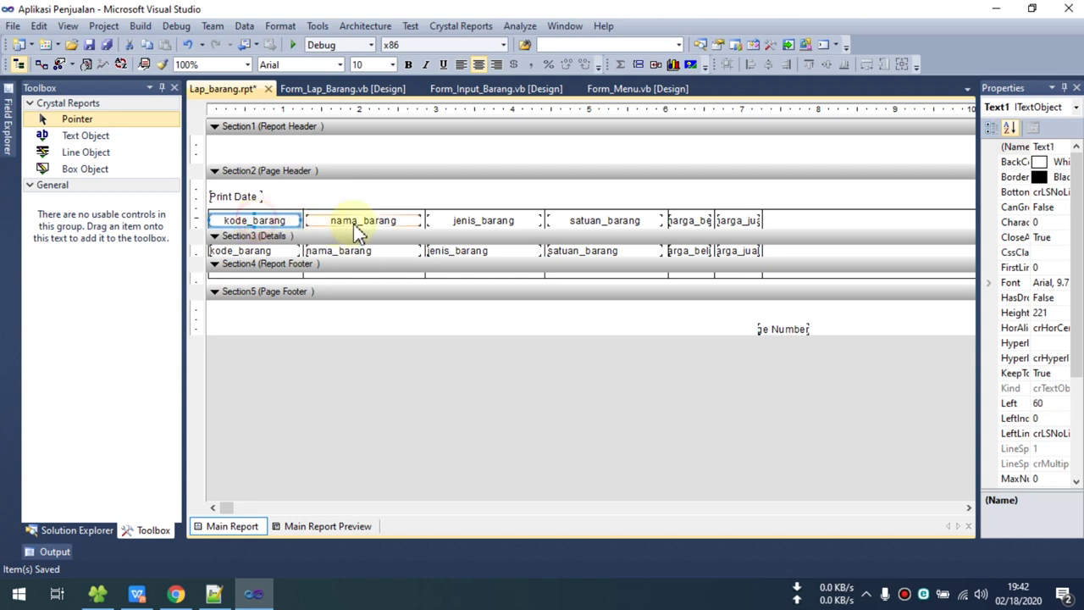
{"action": "left_click", "coordinate": [360, 222], "text": "ctrl"}
{"action": "left_click", "coordinate": [462, 222], "text": "ctrl"}
{"action": "left_click", "coordinate": [587, 220], "text": "ctrl"}
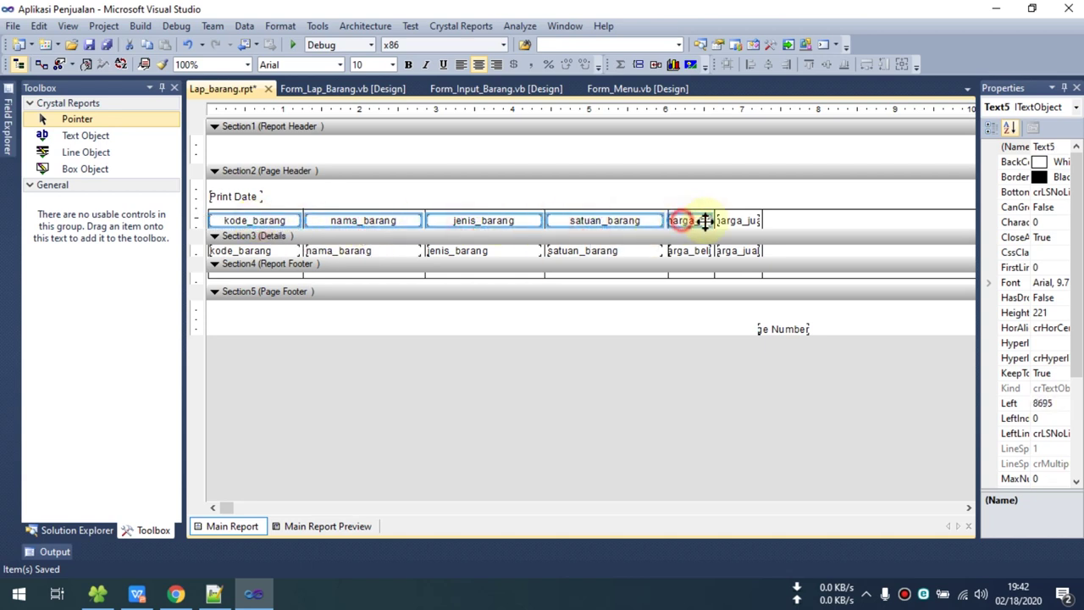
{"action": "left_click", "coordinate": [737, 220], "text": "ctrl"}
{"action": "left_click", "coordinate": [968, 507]}
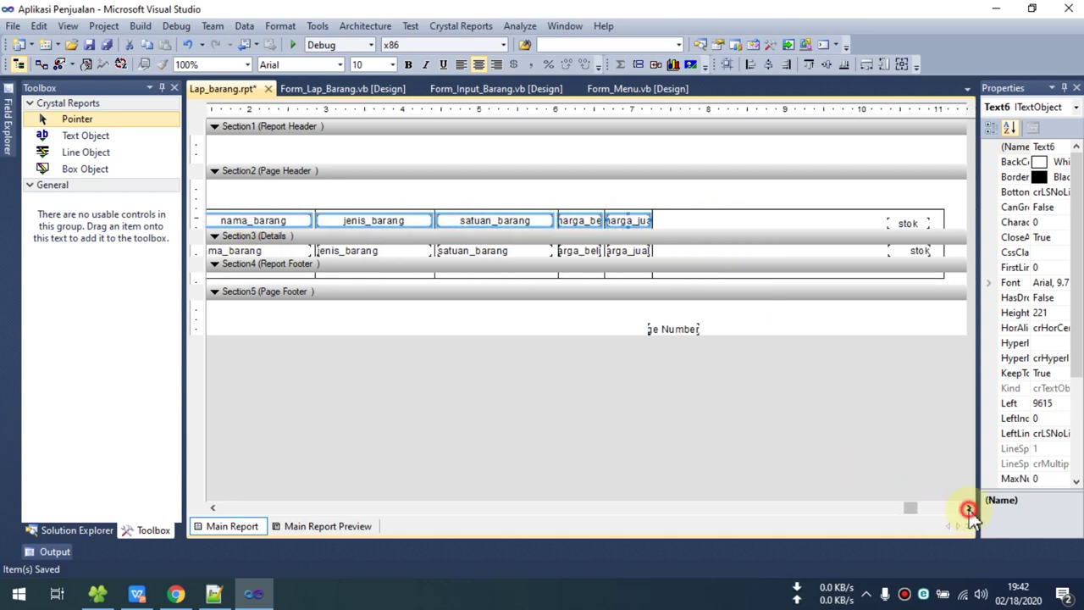
{"action": "left_click", "coordinate": [902, 227], "text": "ctrl"}
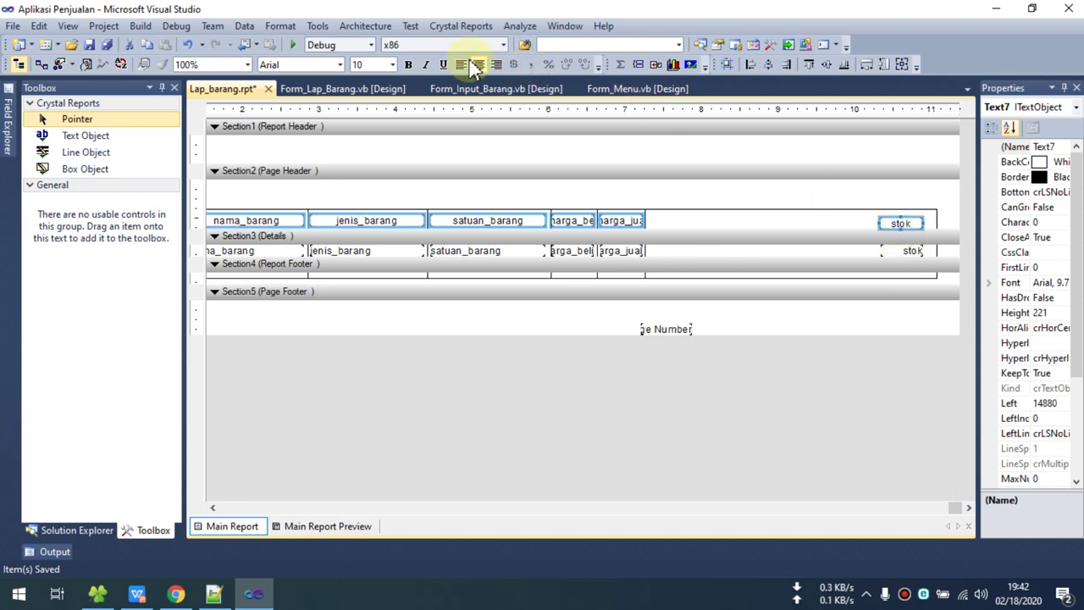
{"action": "left_click", "coordinate": [413, 67]}
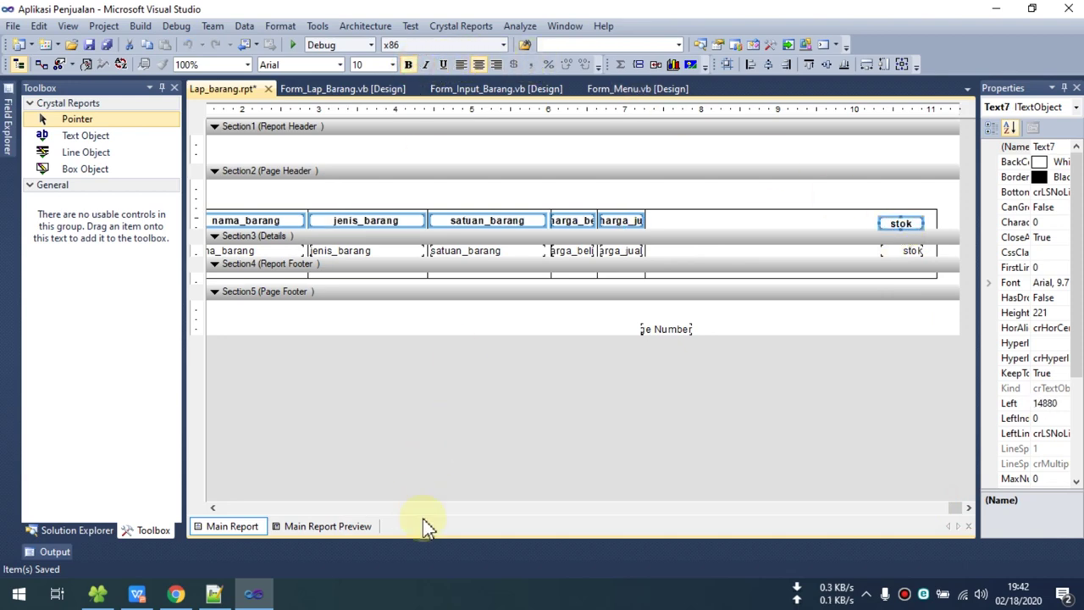
{"action": "left_click", "coordinate": [213, 507]}
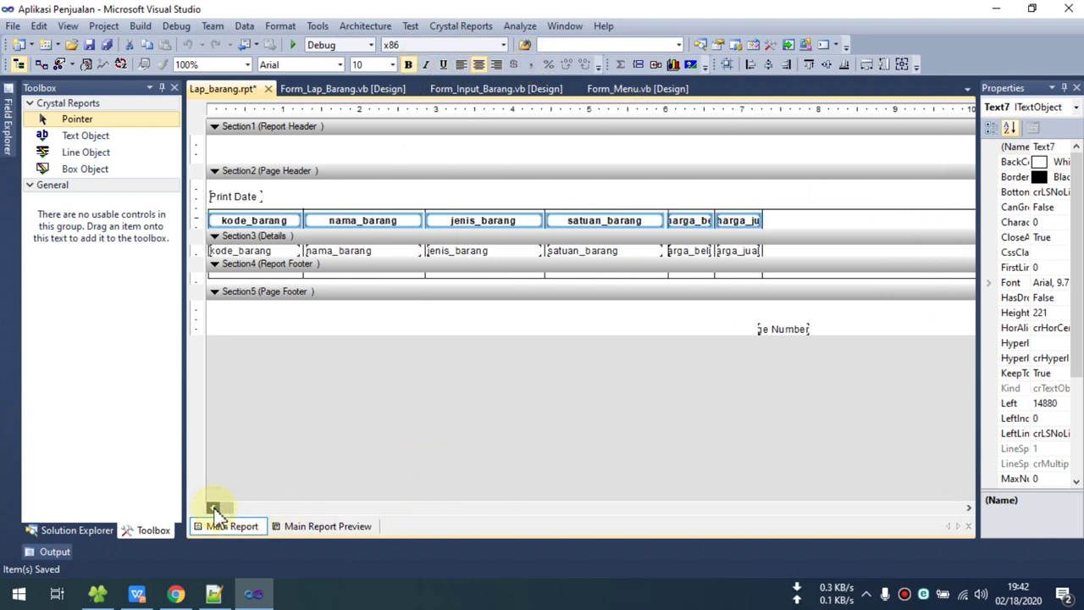
Change the text of the stok column heading to "Stok".
{"action": "left_click", "coordinate": [969, 508]}
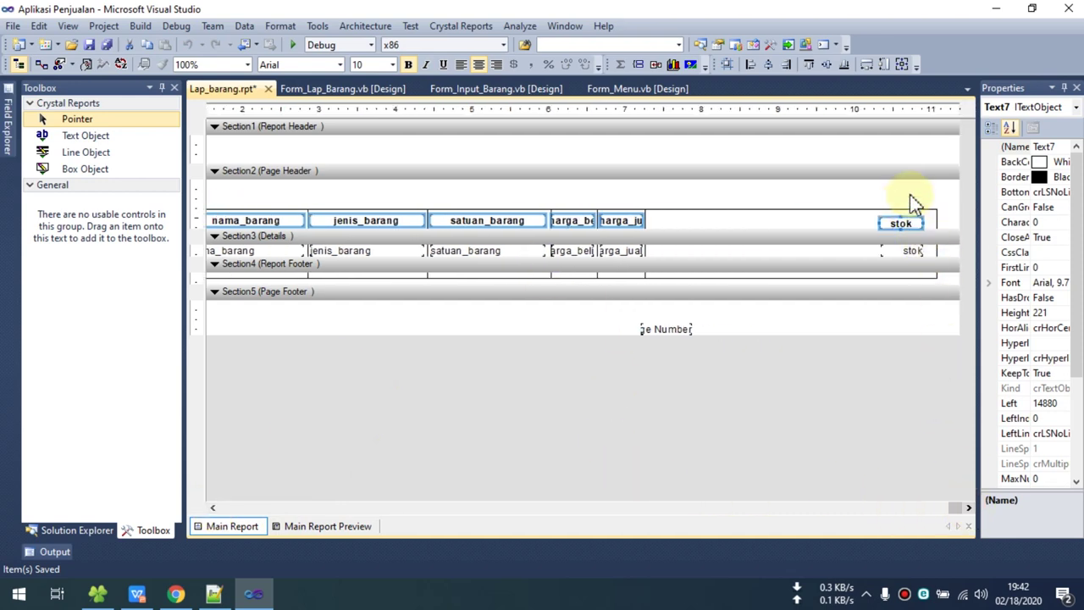
{"action": "double_click", "coordinate": [904, 223]}
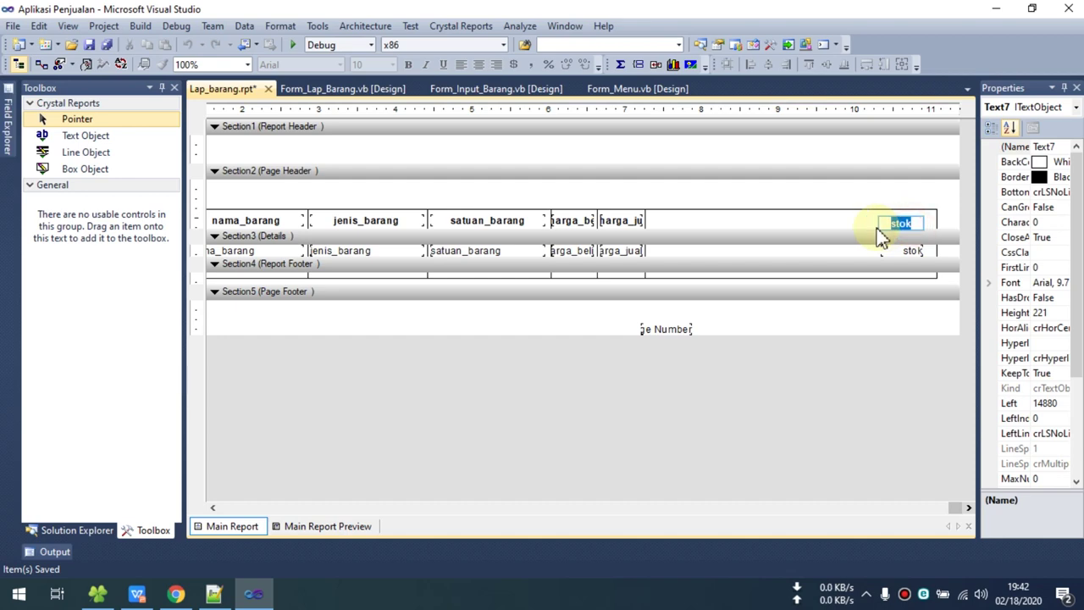
{"action": "type", "text": "S"}
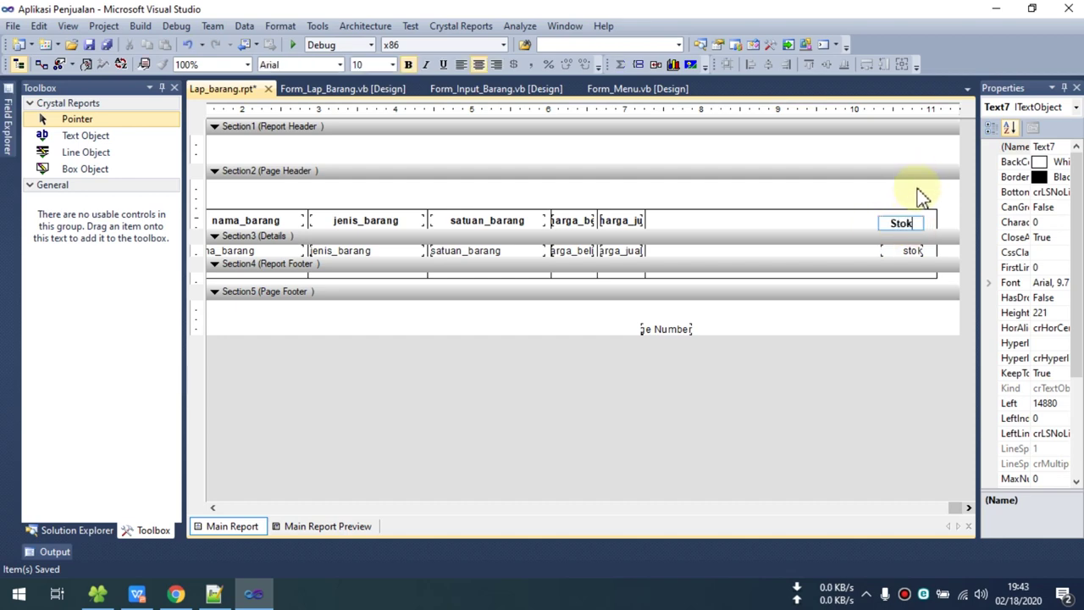
{"action": "left_click", "coordinate": [912, 186]}
Shift the Stok heading and its details field slightly right and move the column's divider line to just before them.
{"action": "left_click", "coordinate": [908, 224]}
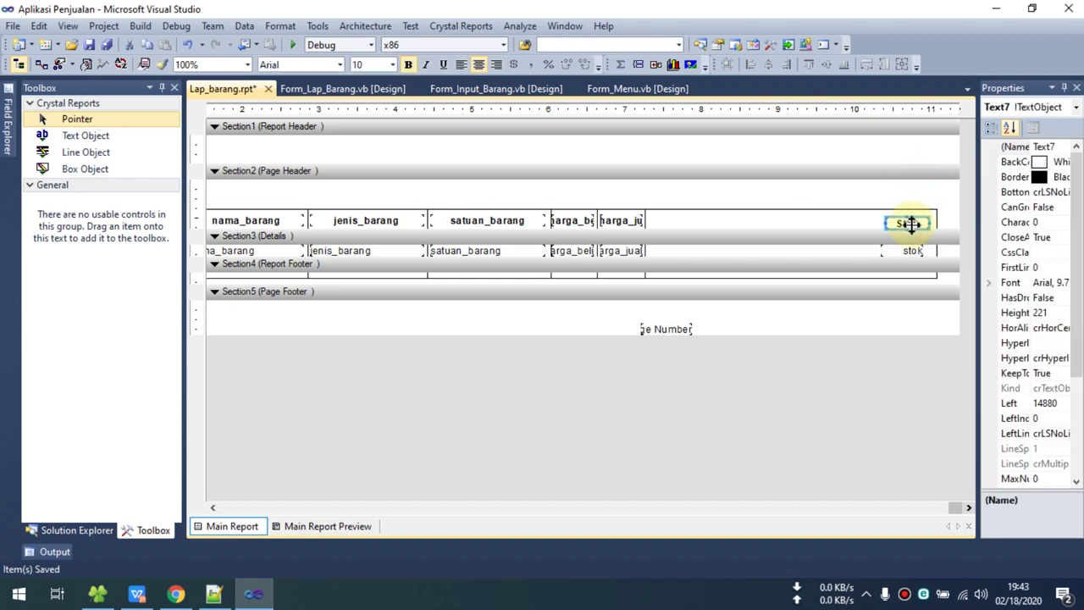
{"action": "left_click", "coordinate": [911, 251]}
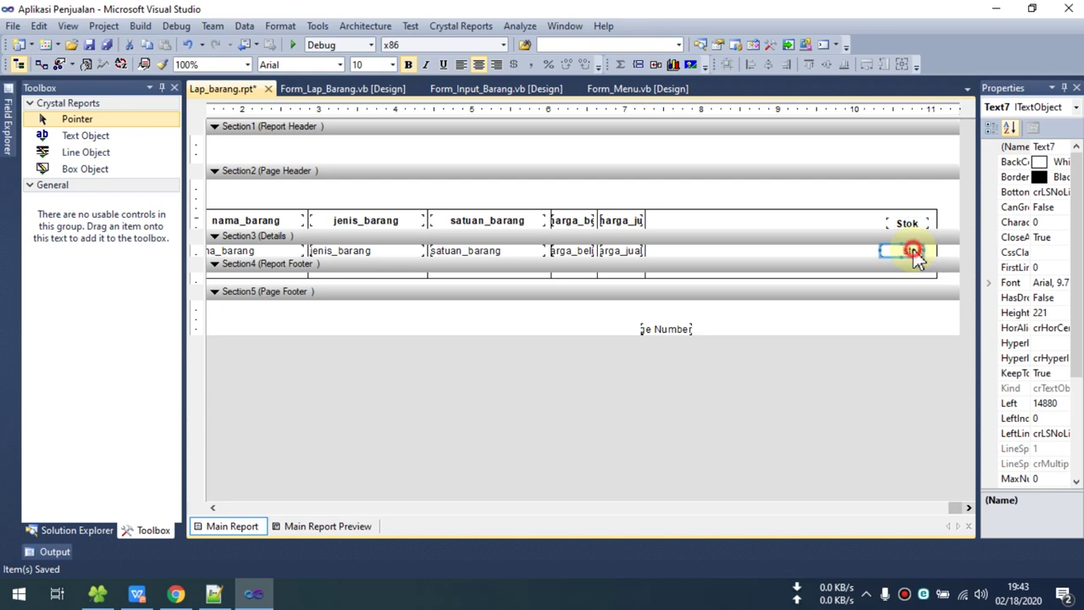
{"action": "left_click", "coordinate": [647, 228]}
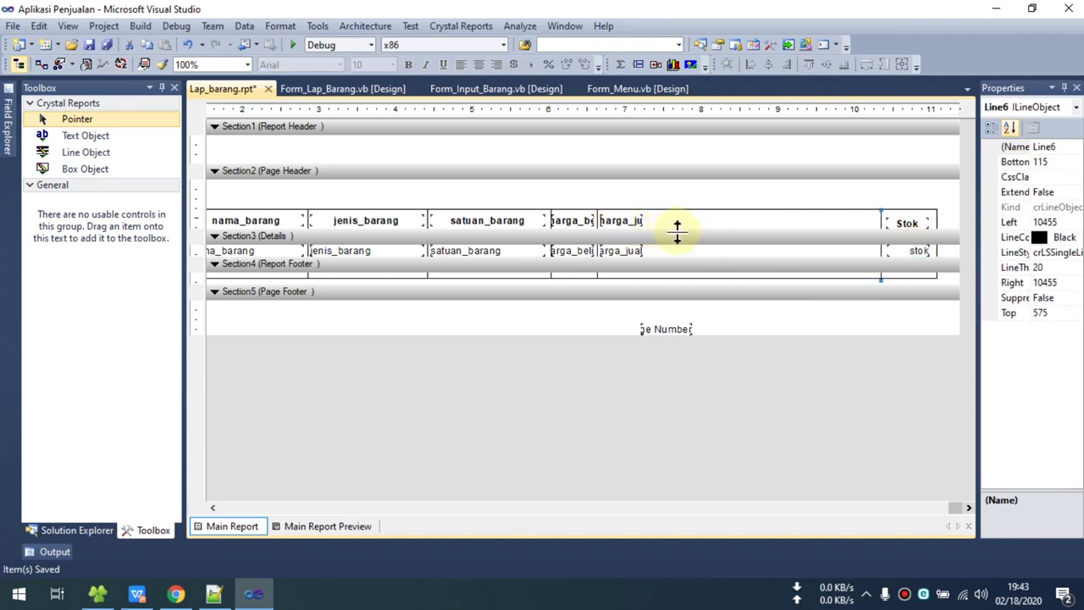
{"action": "left_click", "coordinate": [791, 328]}
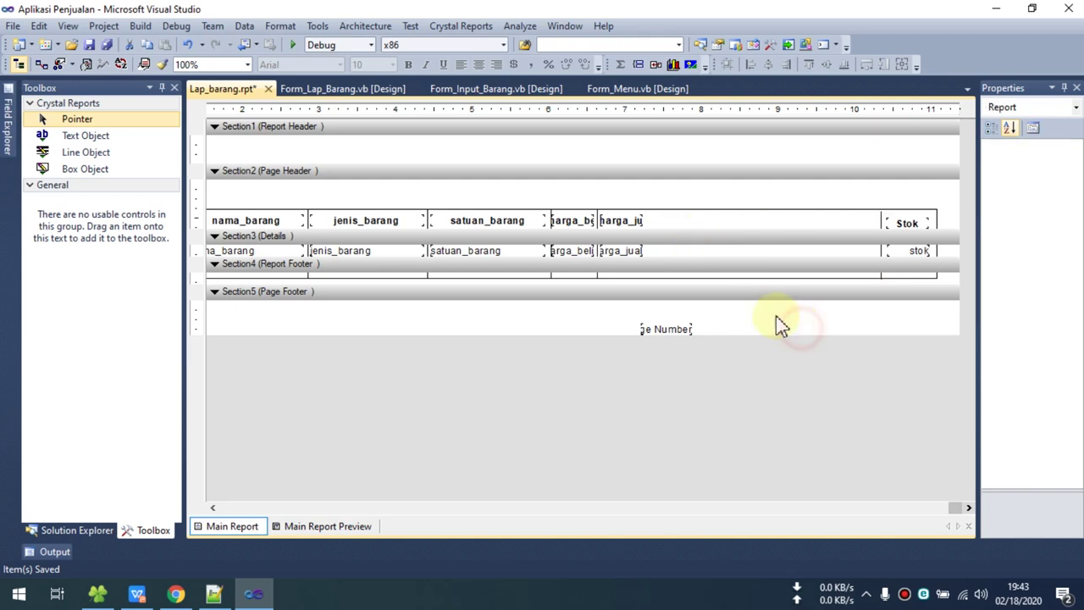
Resize the harga_jual heading to show its full text and place it just before the Stok divider, with its left edge at about 12840.
{"action": "left_click", "coordinate": [639, 222]}
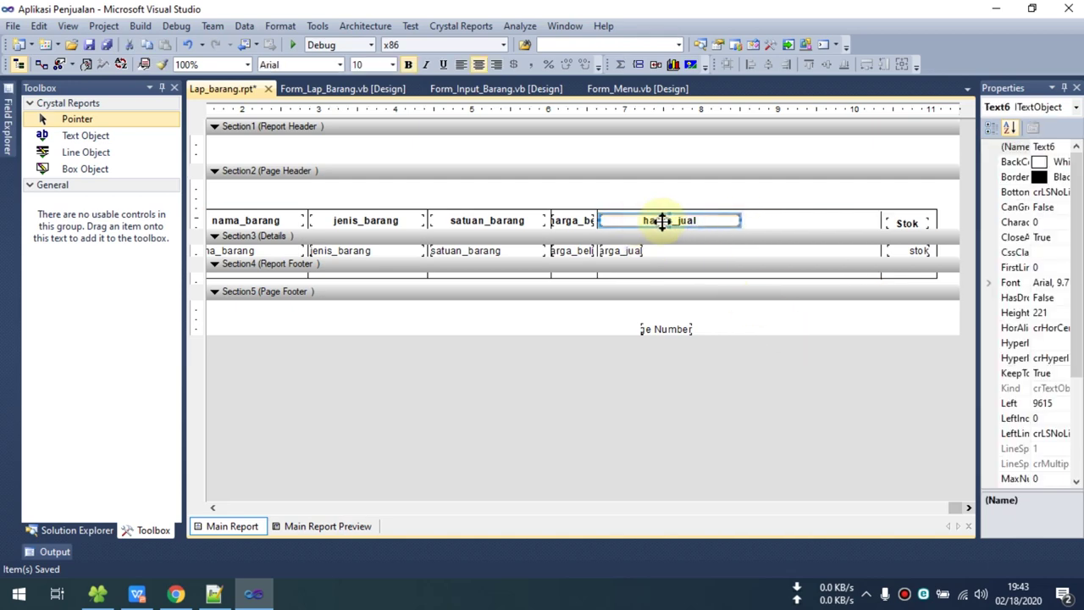
{"action": "left_click_drag", "start_coordinate": [659, 222], "coordinate": [798, 223]}
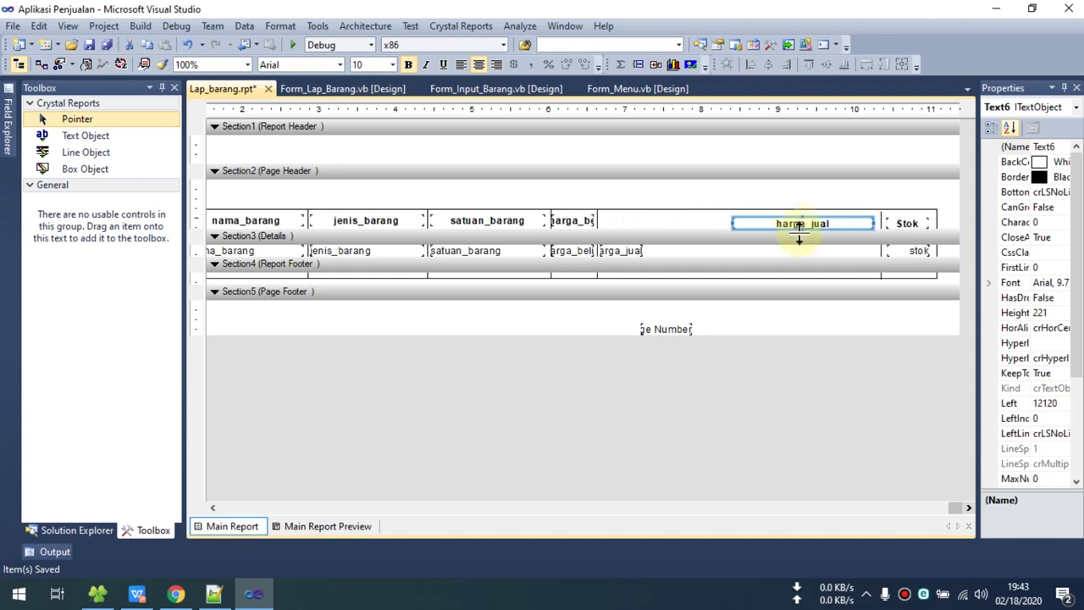
{"action": "left_click_drag", "start_coordinate": [727, 222], "coordinate": [769, 223]}
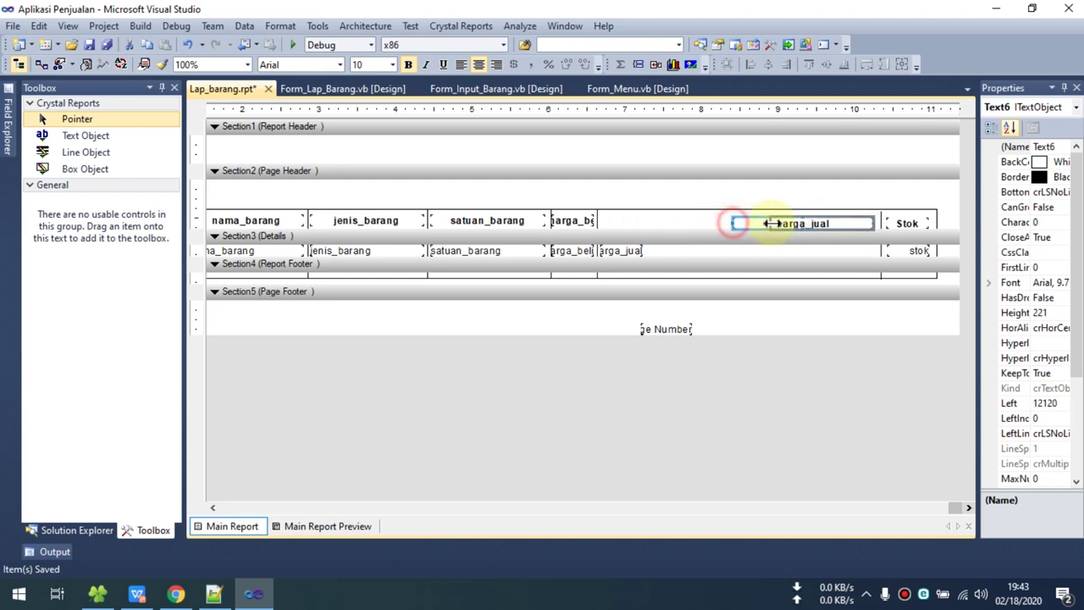
Change the text of the harga_jual column heading to "Harga Jual".
{"action": "double_click", "coordinate": [833, 223]}
{"action": "left_click_drag", "start_coordinate": [860, 225], "coordinate": [783, 229]}
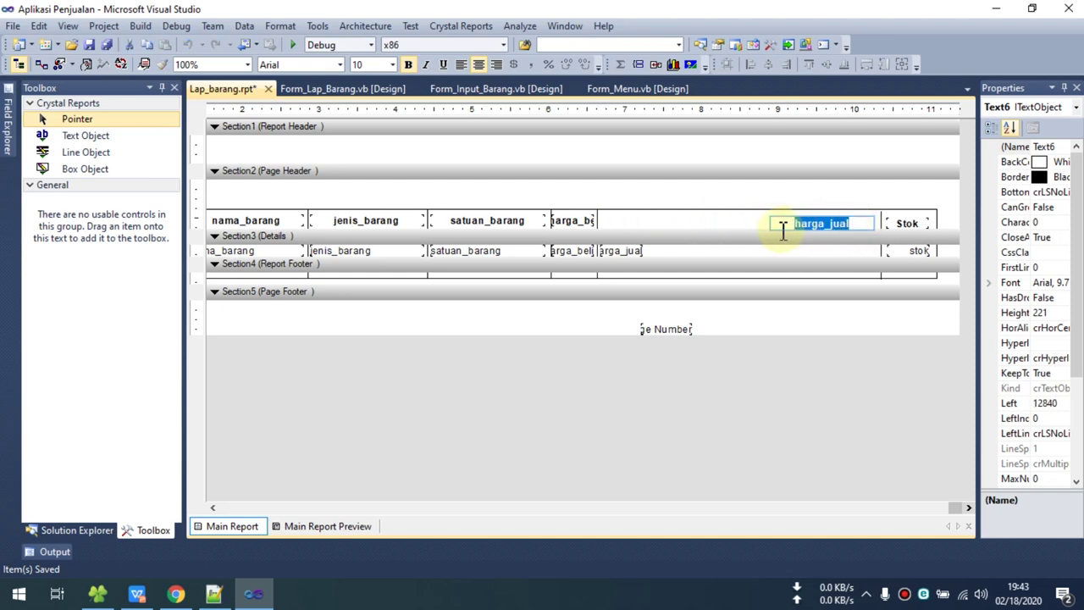
{"action": "type", "text": "Har"}
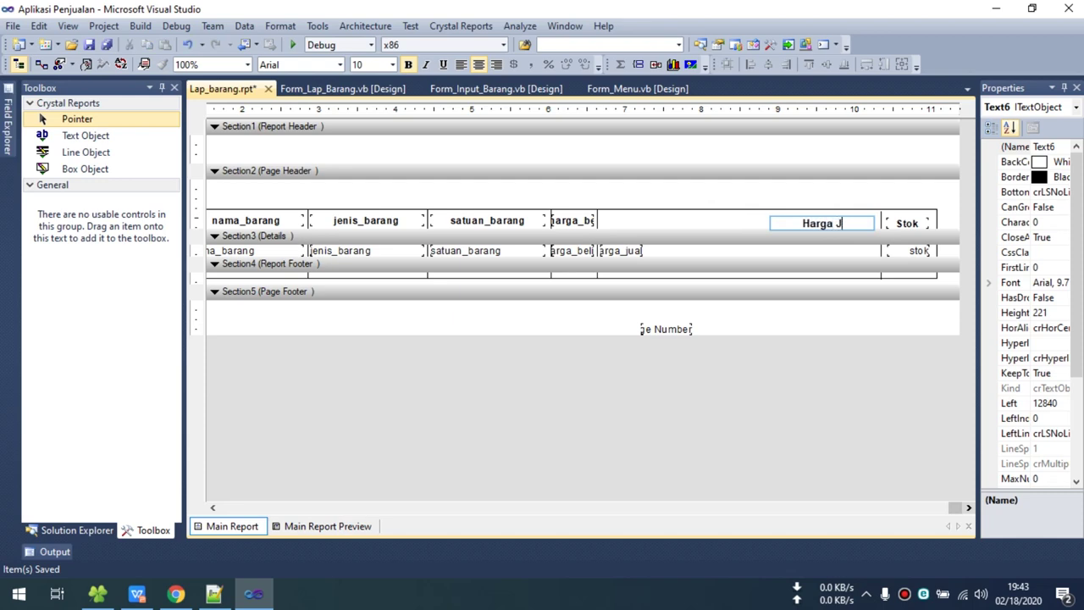
{"action": "left_click", "coordinate": [769, 195]}
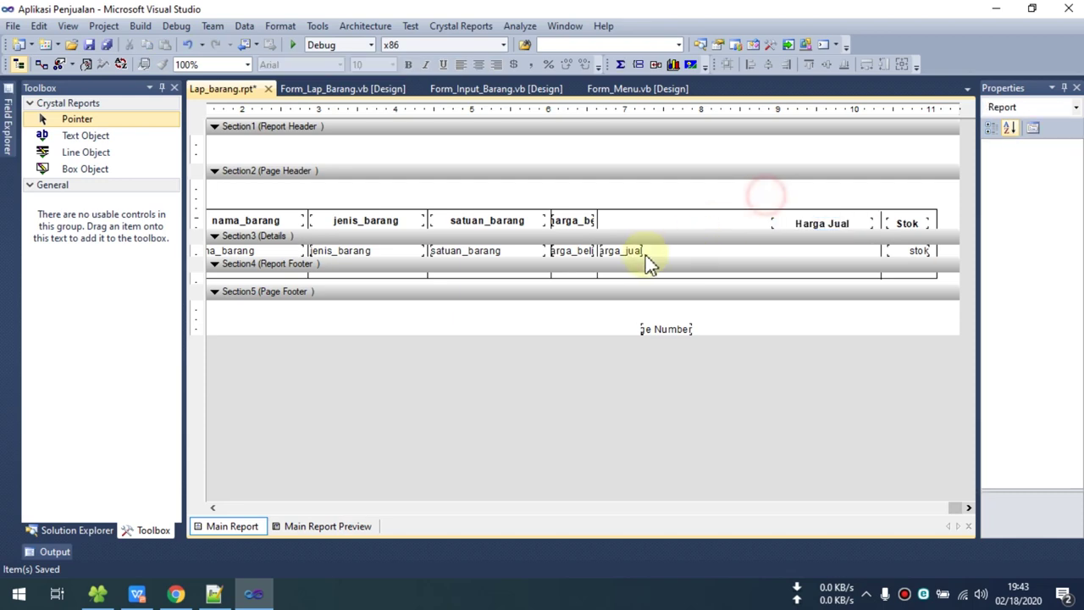
Move the harga_jual details field under the Harga Jual heading and widen it to match the heading's width.
{"action": "left_click", "coordinate": [635, 250]}
{"action": "left_click_drag", "start_coordinate": [632, 252], "coordinate": [857, 254]}
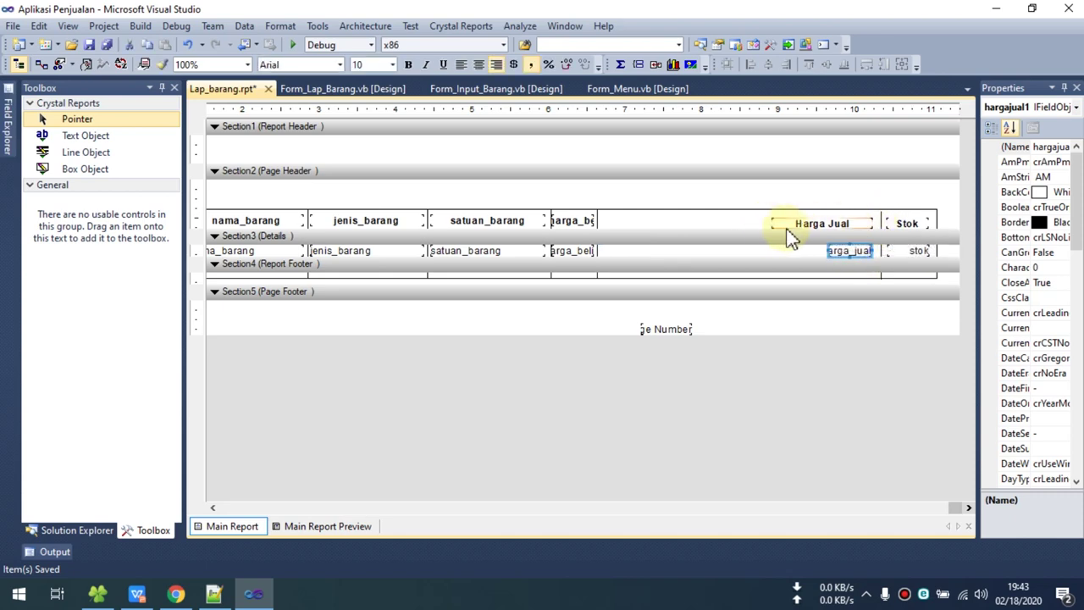
{"action": "left_click_drag", "start_coordinate": [829, 251], "coordinate": [775, 250]}
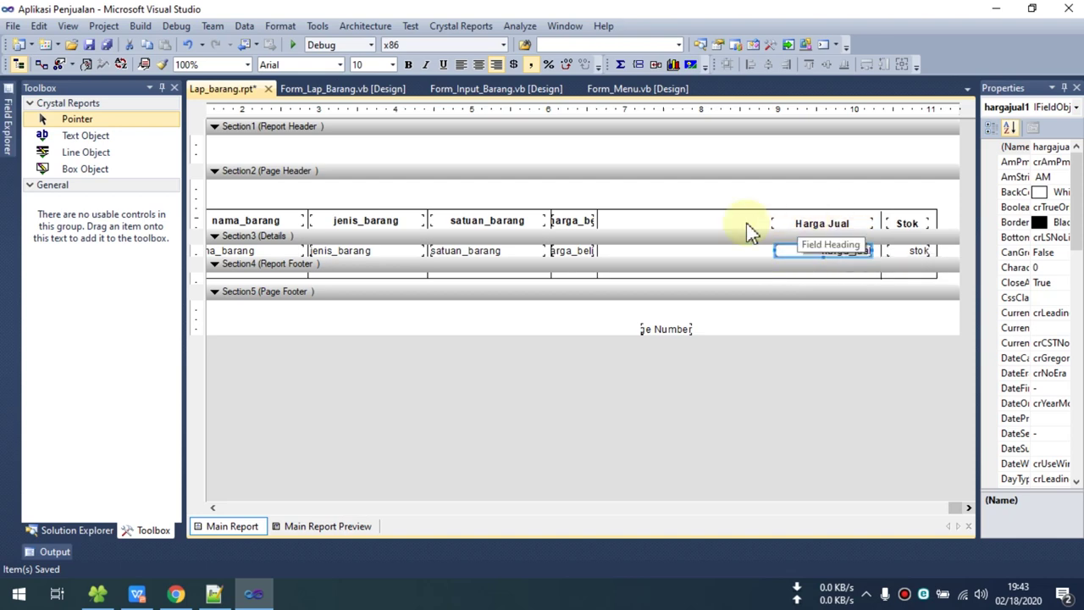
Move the divider line between harga_beli and Harga Jual to just before the Harga Jual column, at about 12795, and check the report preview.
{"action": "left_click", "coordinate": [596, 222]}
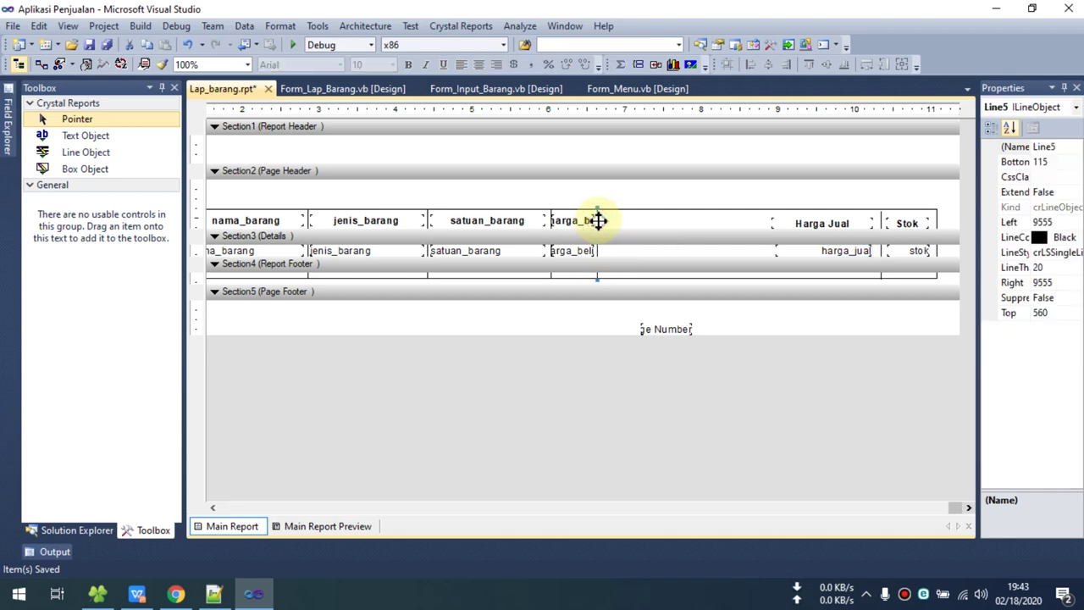
{"action": "key", "text": "Right"}
{"action": "key", "text": "Right"}
{"action": "key", "text": "Right"}
{"action": "key", "text": "Right"}
{"action": "key", "text": "Right"}
{"action": "key", "text": "Right"}
{"action": "key", "text": "Right"}
{"action": "key", "text": "Right"}
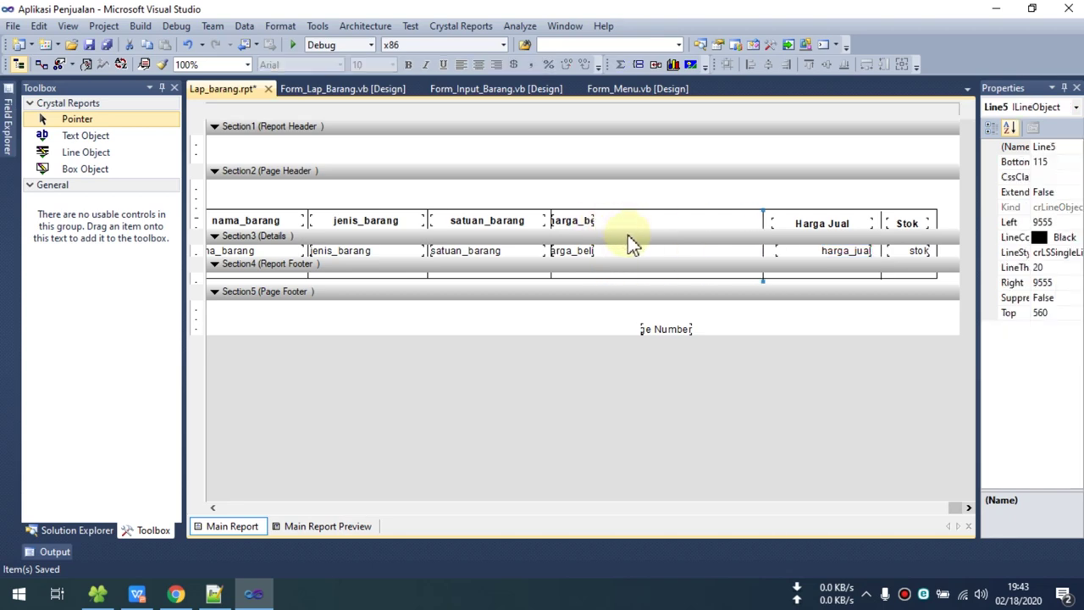
{"action": "left_click", "coordinate": [338, 526]}
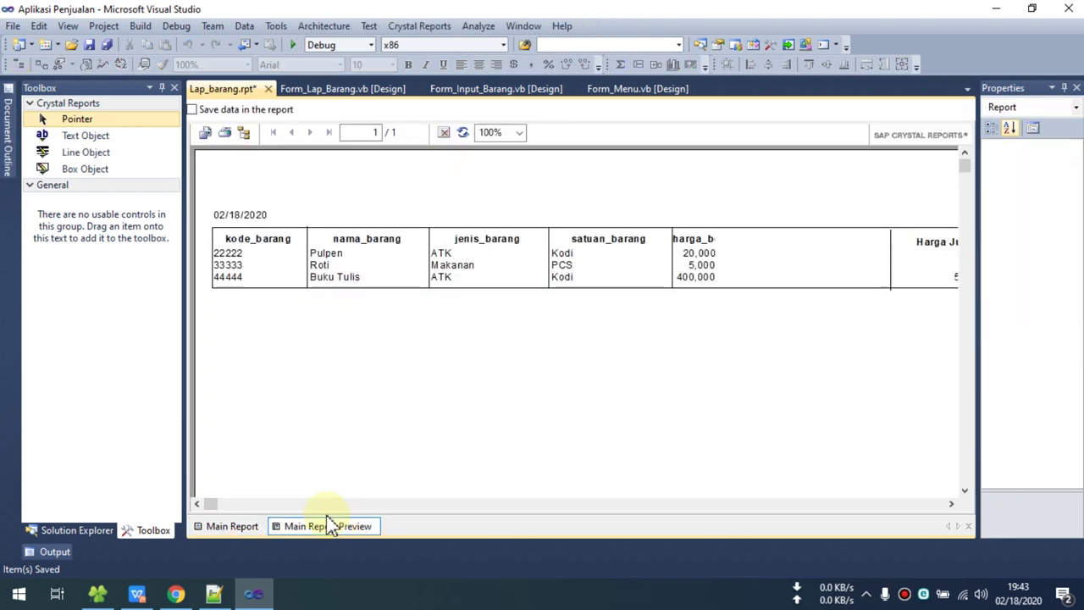
{"action": "mouse_move", "coordinate": [208, 506]}
{"action": "left_mouse_down"}
{"action": "mouse_move", "coordinate": [843, 505]}
{"action": "mouse_move", "coordinate": [206, 506]}
{"action": "left_mouse_up"}
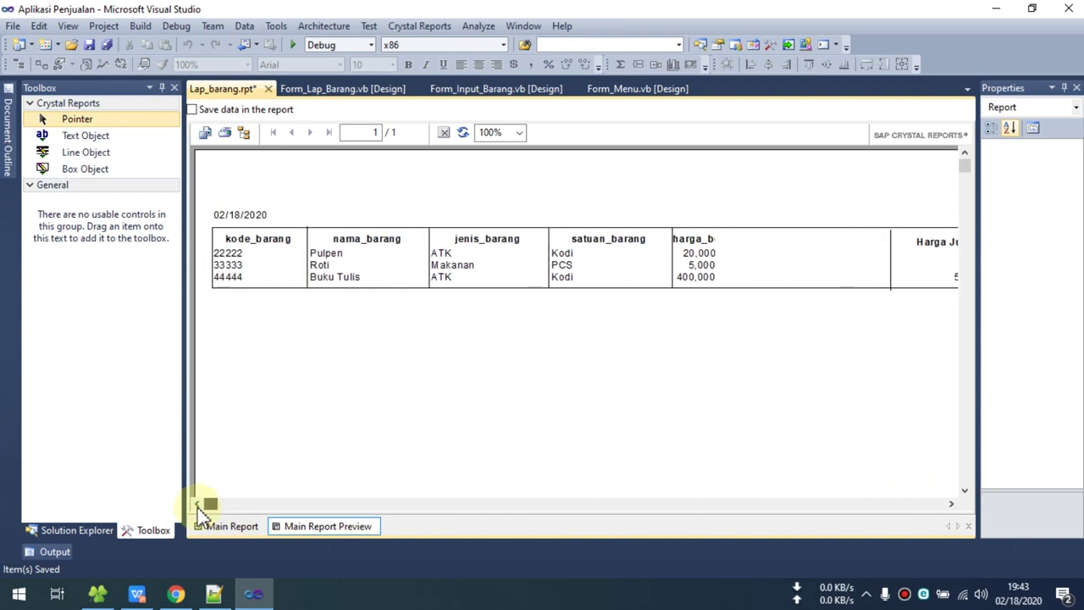
{"action": "left_click", "coordinate": [232, 526]}
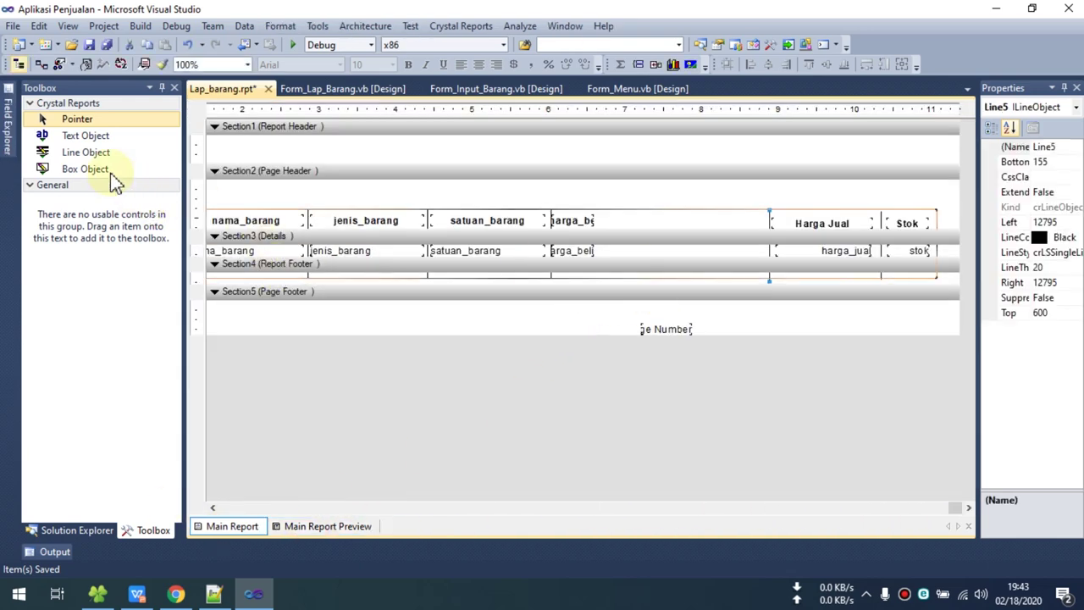
Make the page header section slightly taller to leave a small gap below the column headings, checking the spacing in the preview.
{"action": "left_click", "coordinate": [93, 152]}
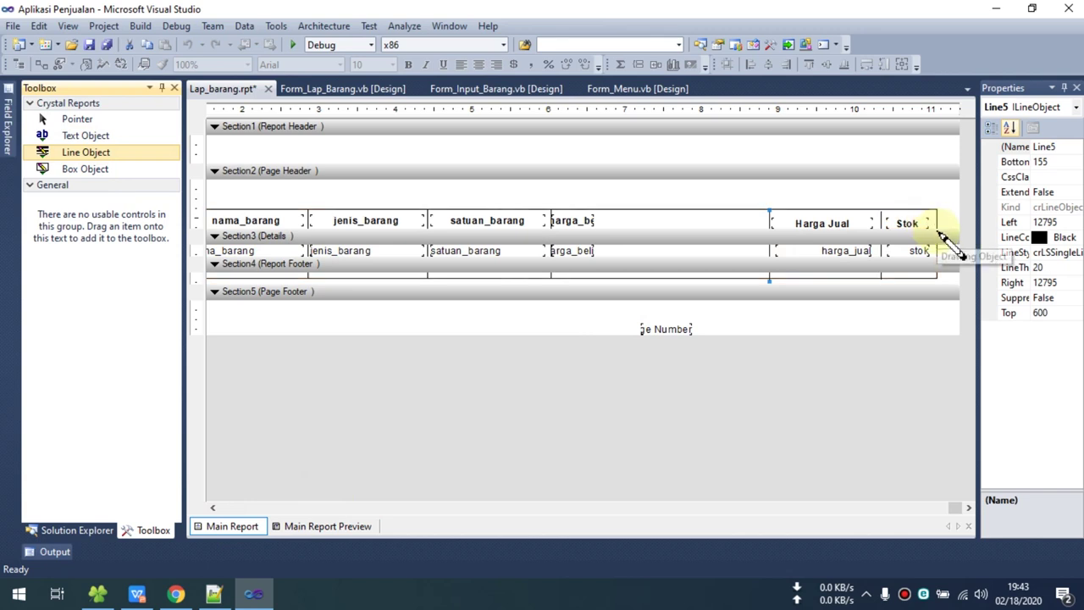
{"action": "left_click", "coordinate": [425, 149]}
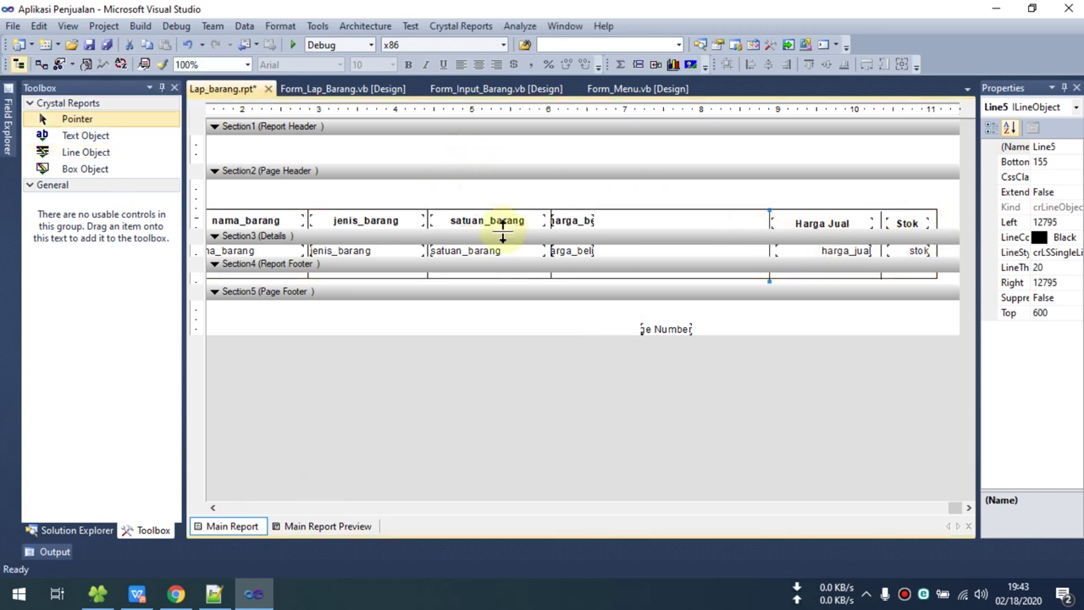
{"action": "left_click_drag", "start_coordinate": [501, 235], "coordinate": [506, 253]}
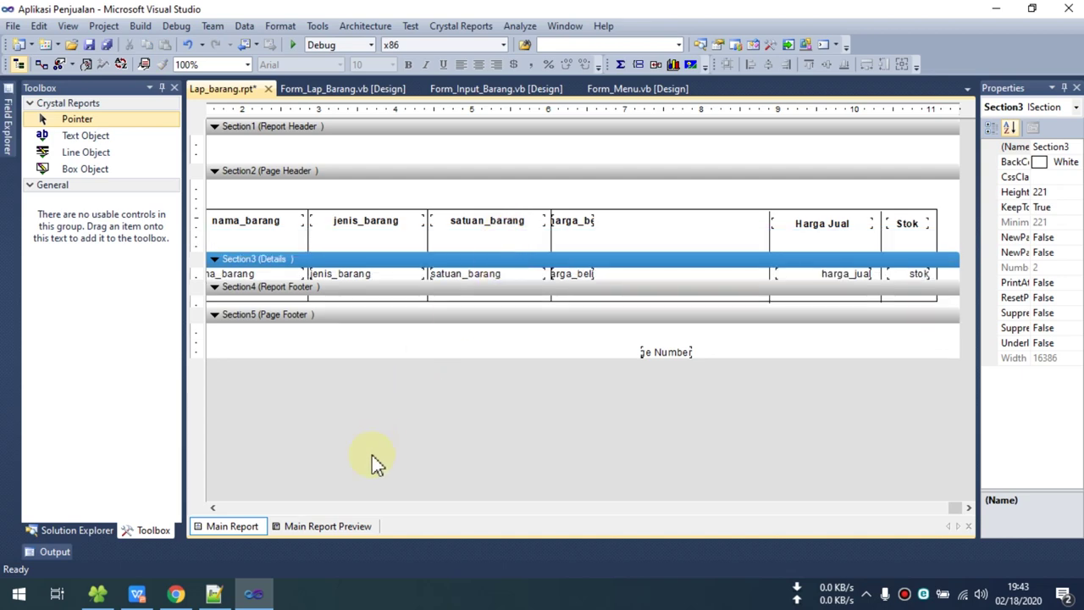
{"action": "left_click", "coordinate": [341, 526]}
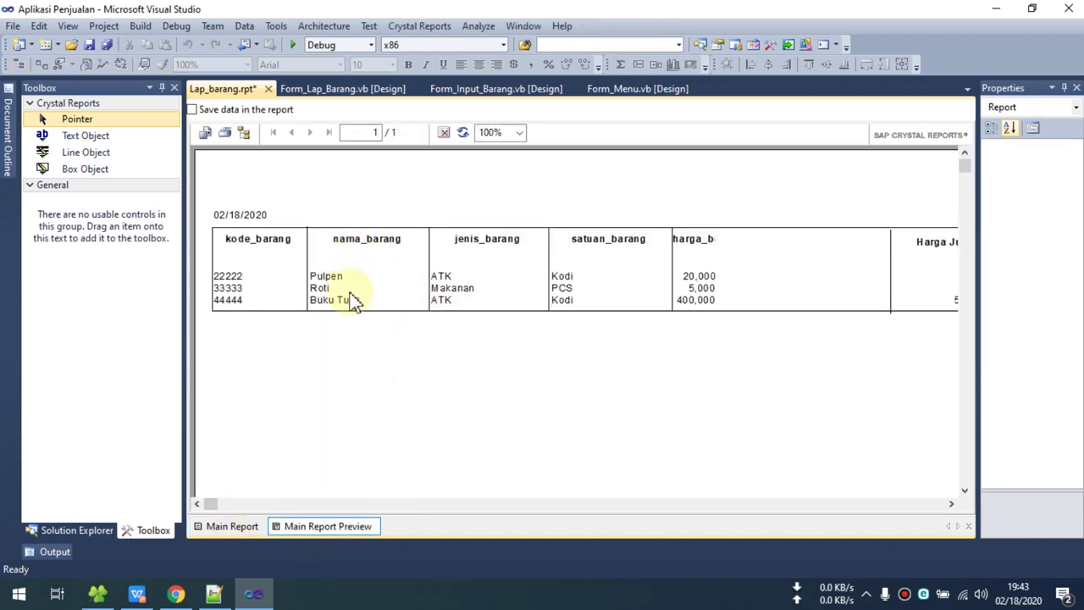
{"action": "left_click", "coordinate": [233, 526]}
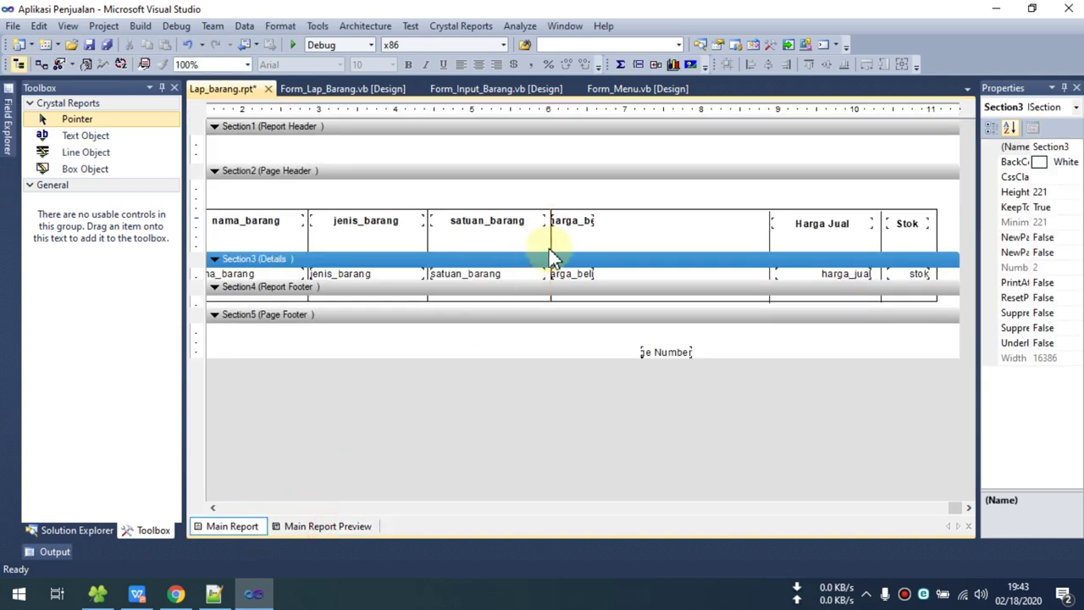
{"action": "left_click_drag", "start_coordinate": [567, 252], "coordinate": [565, 241]}
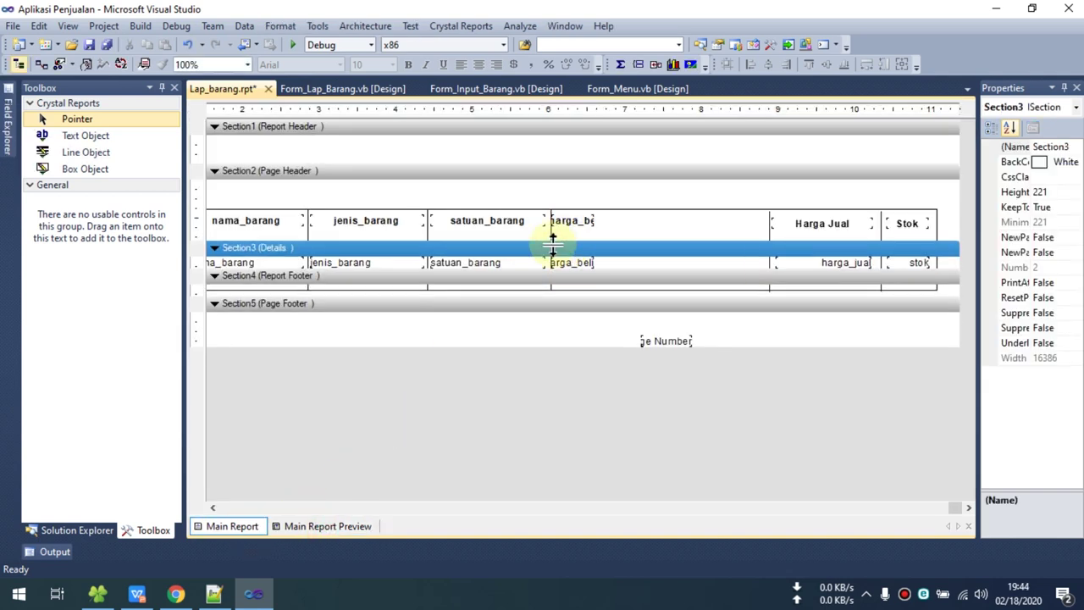
Draw a horizontal line below the column headings across the full table width, about 15945 long, and check it in the preview.
{"action": "left_click", "coordinate": [69, 160]}
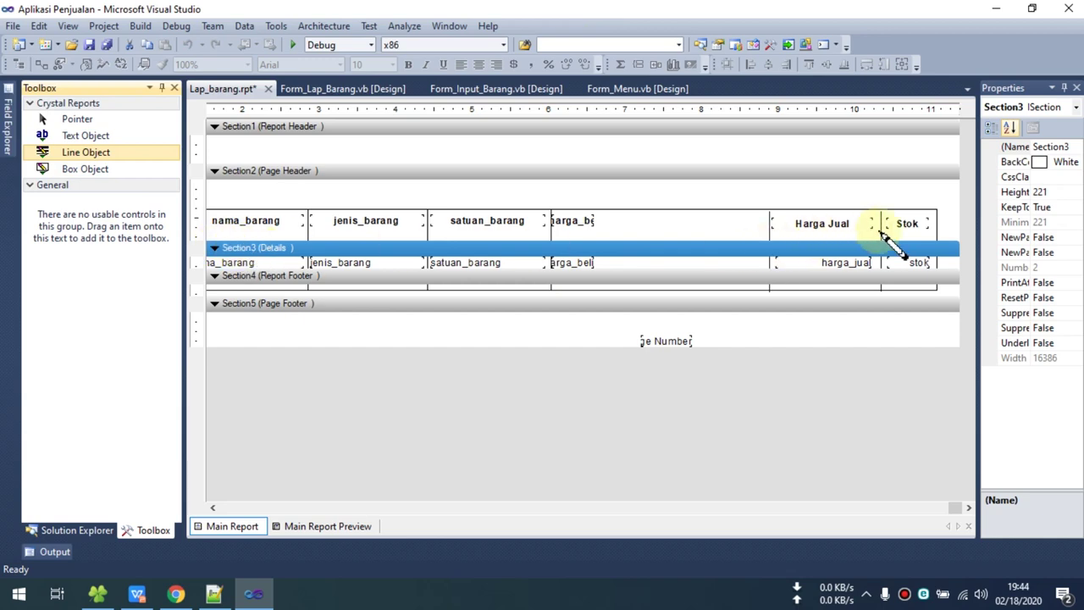
{"action": "left_click_drag", "start_coordinate": [944, 242], "coordinate": [213, 243]}
{"action": "left_click", "coordinate": [281, 532]}
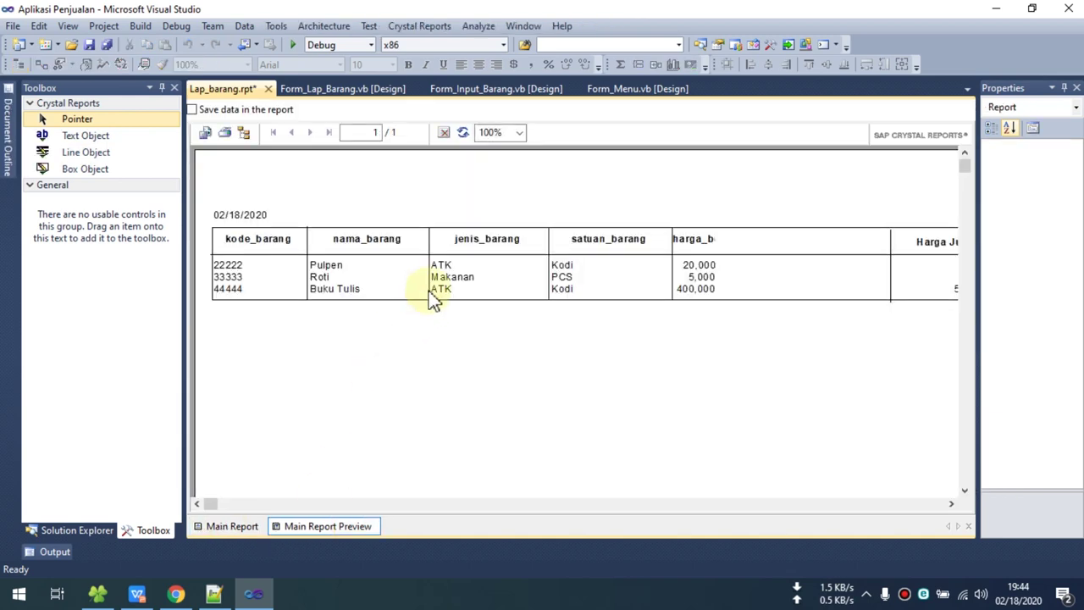
{"action": "left_click", "coordinate": [244, 527]}
{"action": "left_click", "coordinate": [285, 526]}
{"action": "left_click", "coordinate": [233, 526]}
Widen the harga_beli heading, place it just before the Harga Jual divider at about 11040, and change its text to "Harga Beli".
{"action": "left_click_drag", "start_coordinate": [231, 508], "coordinate": [920, 501]}
{"action": "left_click", "coordinate": [587, 221]}
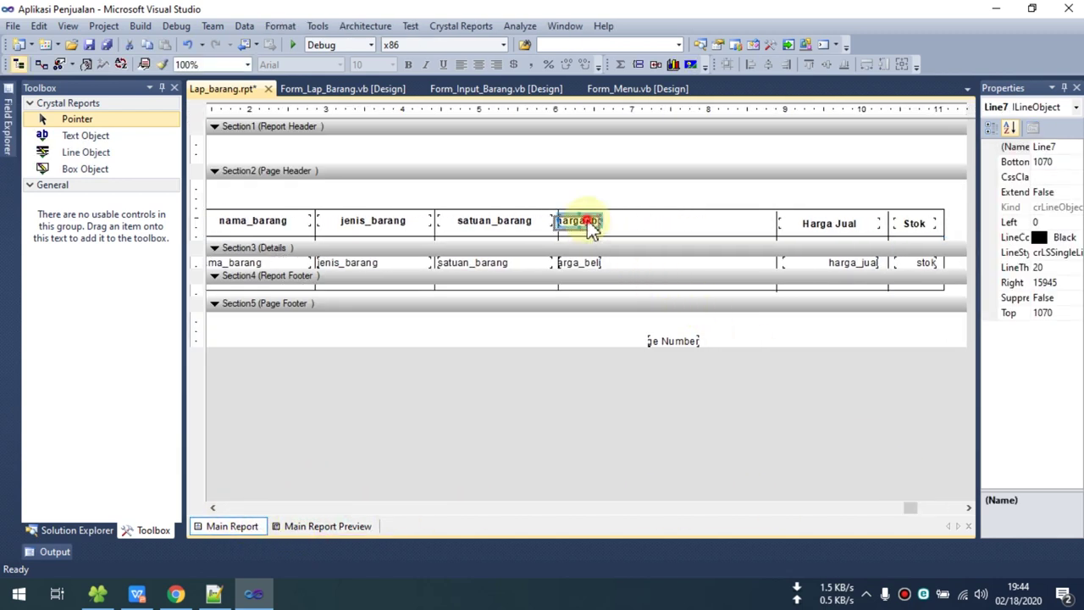
{"action": "left_click_drag", "start_coordinate": [590, 231], "coordinate": [682, 225]}
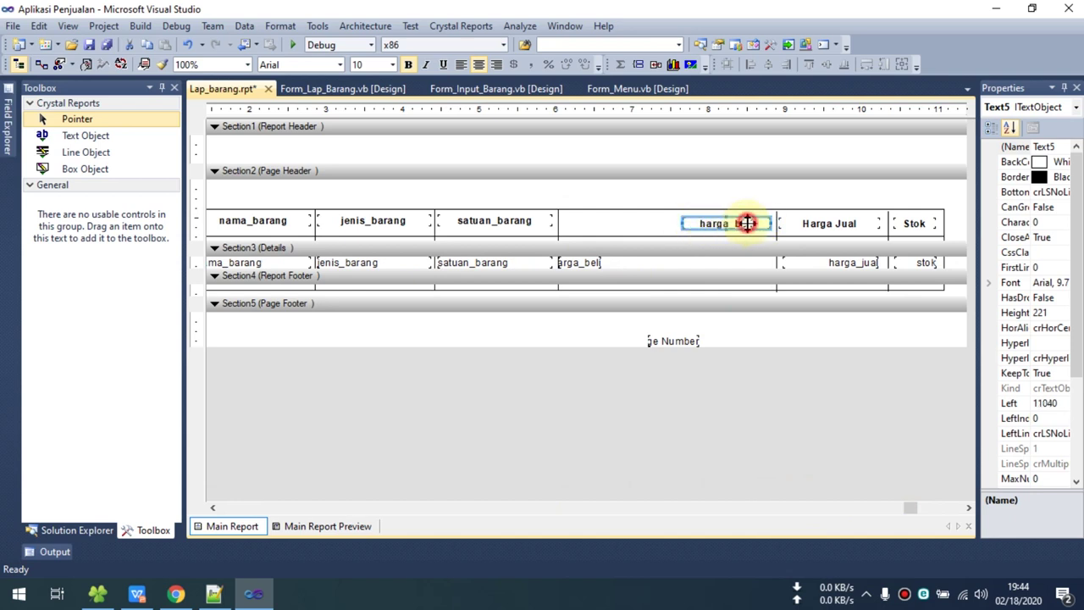
{"action": "double_click", "coordinate": [733, 225]}
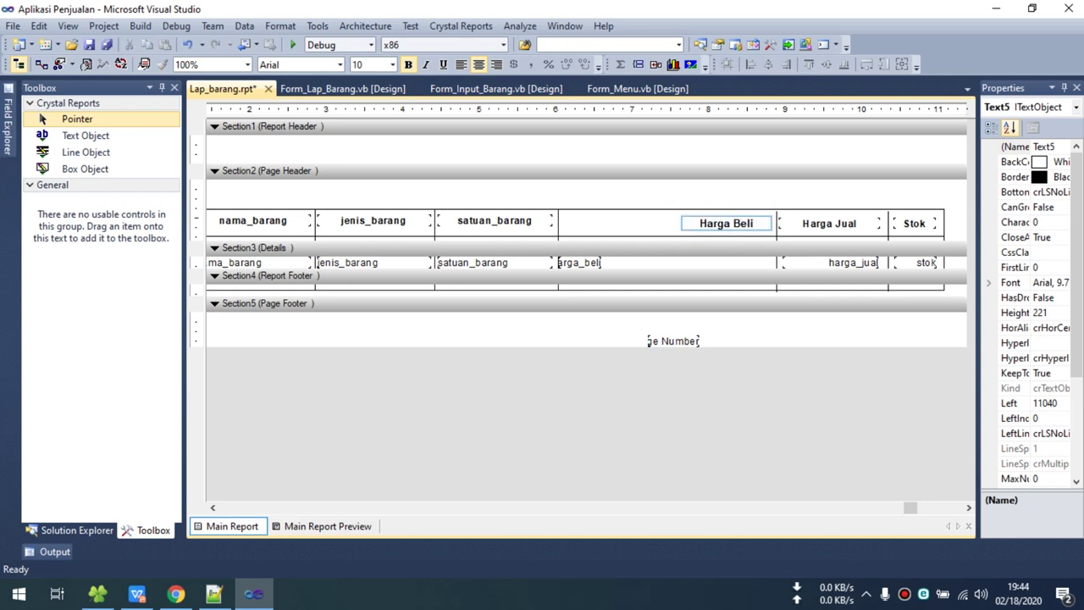
{"action": "left_click", "coordinate": [656, 202]}
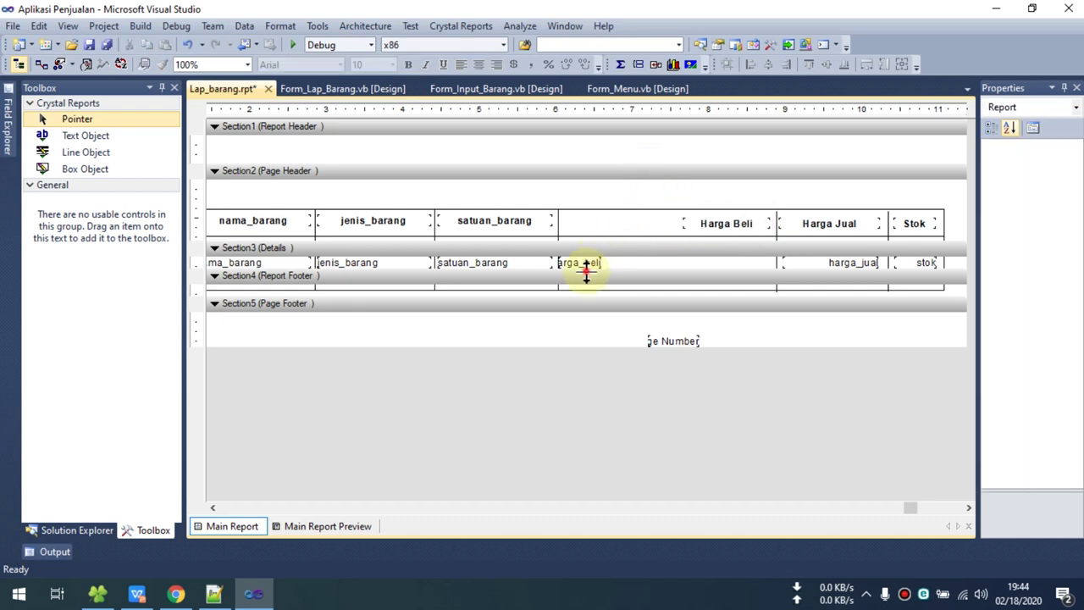
Move and widen the harga_beli details field under its heading, and move the column's divider line to just before them.
{"action": "left_click_drag", "start_coordinate": [585, 263], "coordinate": [685, 263]}
{"action": "left_click_drag", "start_coordinate": [561, 260], "coordinate": [557, 260]}
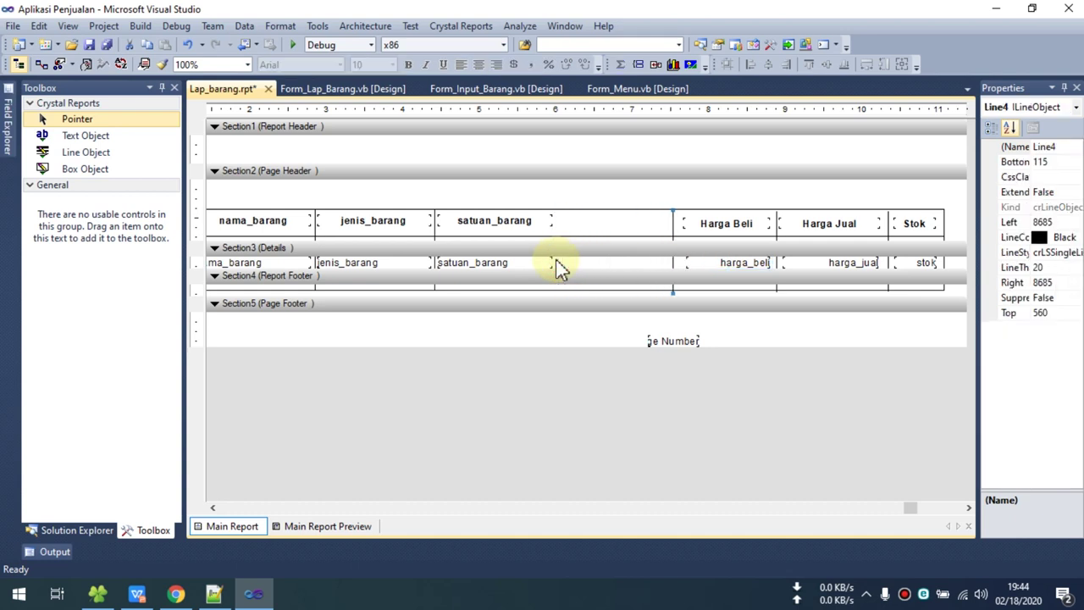
Move the satuan_barang heading and its details field to just before the Harga Beli divider, with the heading's left edge at about 8535.
{"action": "left_click", "coordinate": [534, 265]}
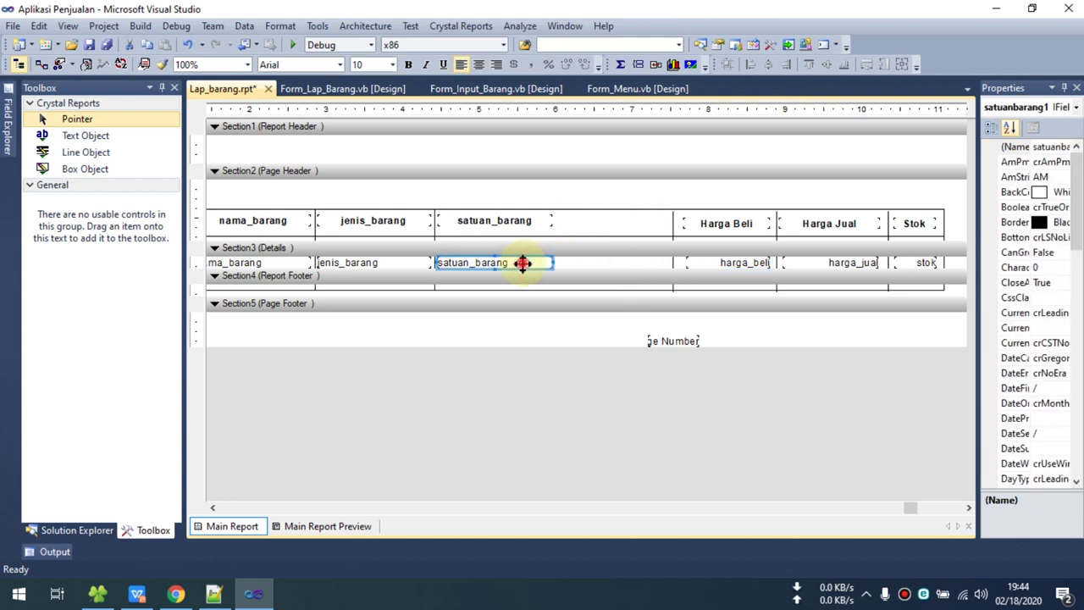
{"action": "left_click_drag", "start_coordinate": [520, 263], "coordinate": [632, 264]}
Change the text of the satuan_barang column heading to "Satuan Barang".
{"action": "left_click", "coordinate": [569, 222]}
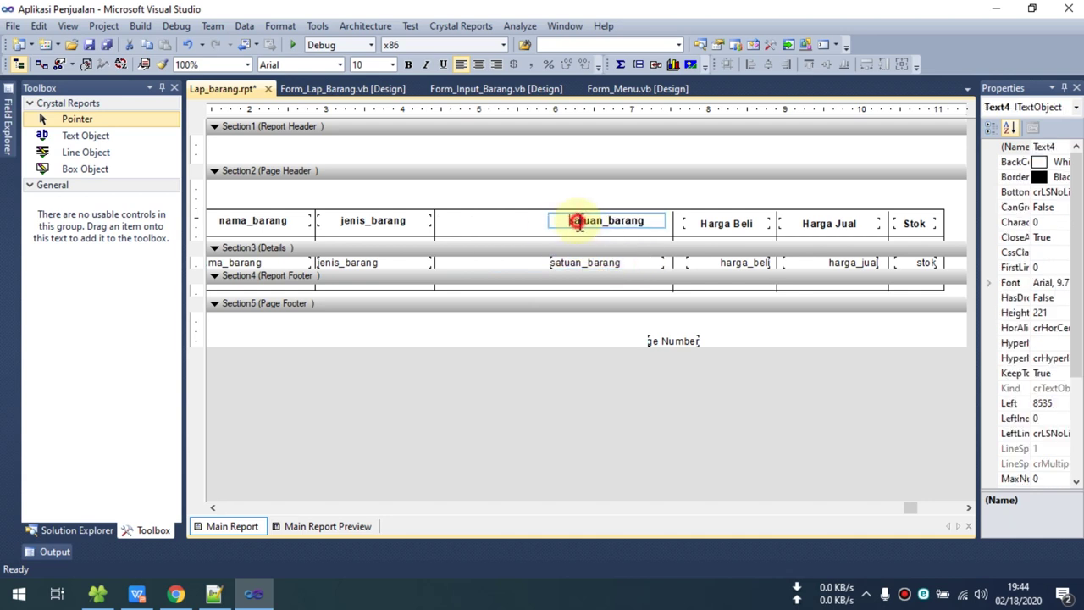
{"action": "left_click_drag", "start_coordinate": [663, 221], "coordinate": [565, 220]}
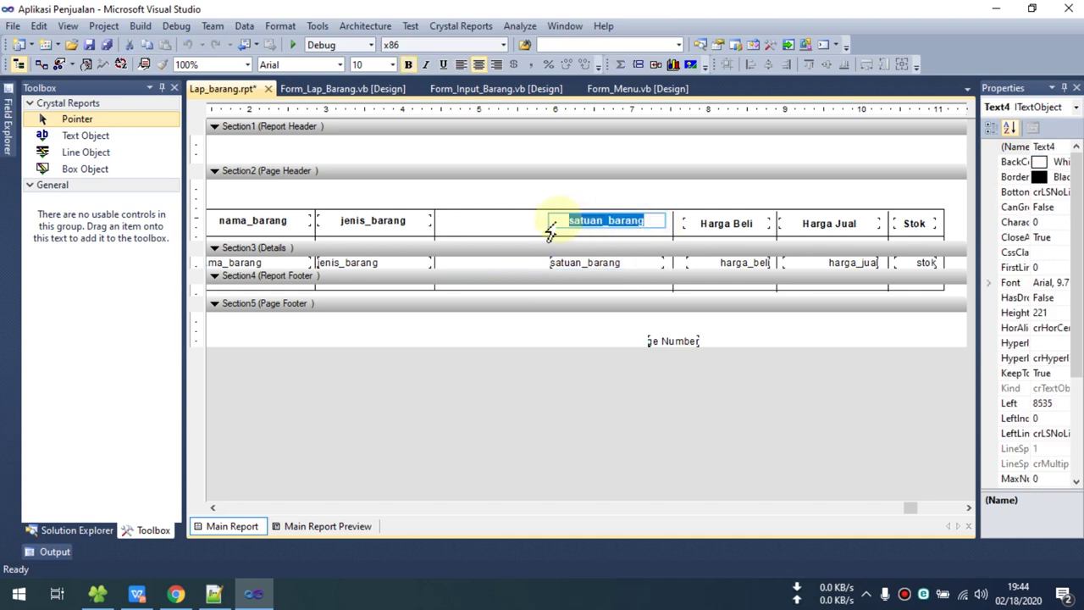
{"action": "left_click", "coordinate": [550, 230]}
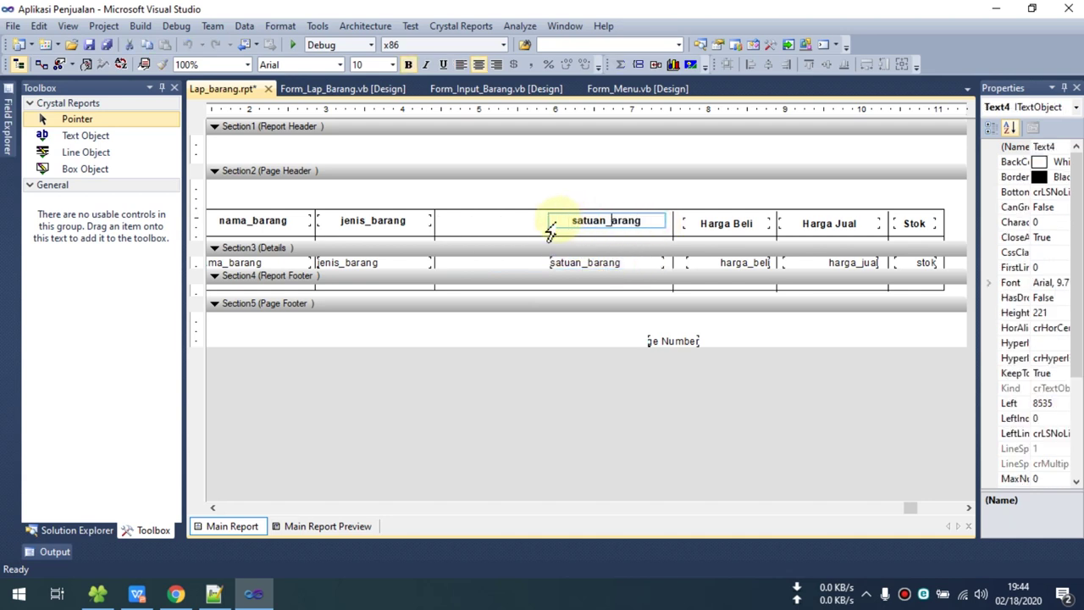
{"action": "type", "text": "B"}
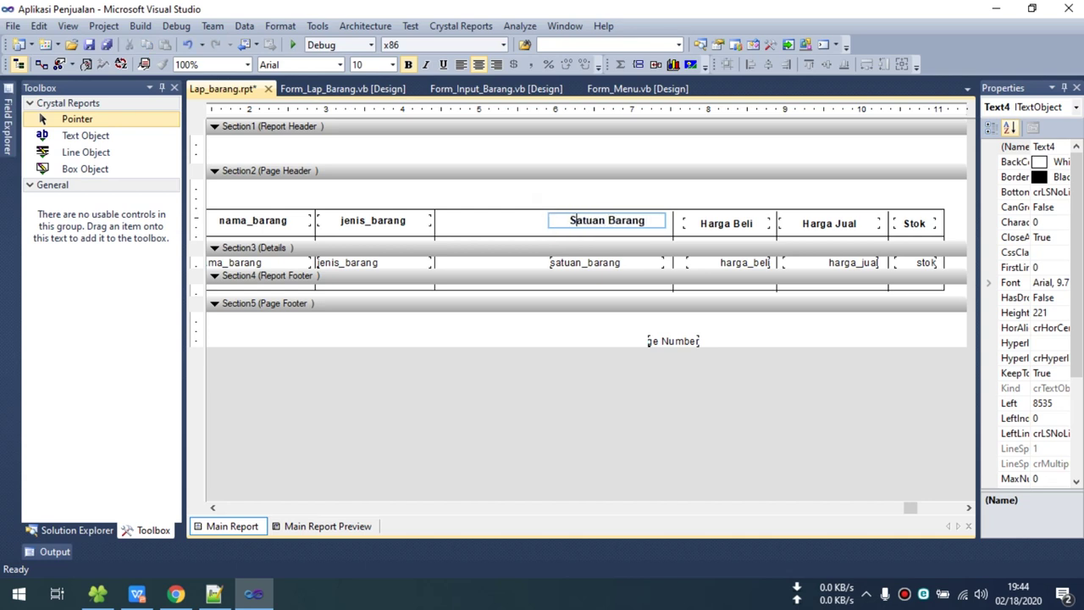
{"action": "left_click", "coordinate": [576, 263]}
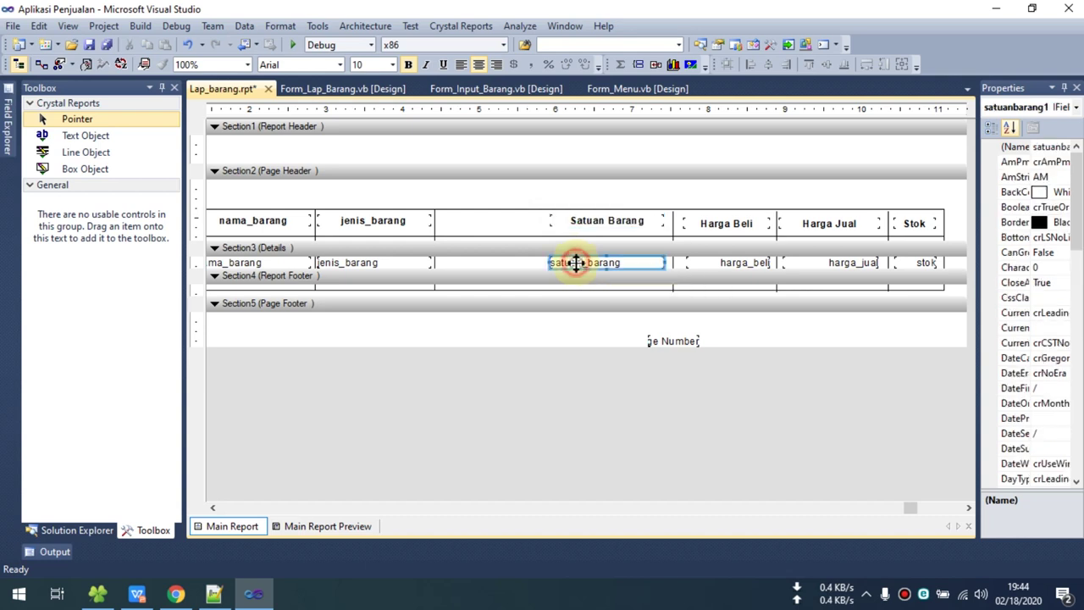
Move the divider line between jenis_barang and Satuan Barang to just before the Satuan Barang column.
{"action": "left_click", "coordinate": [434, 261]}
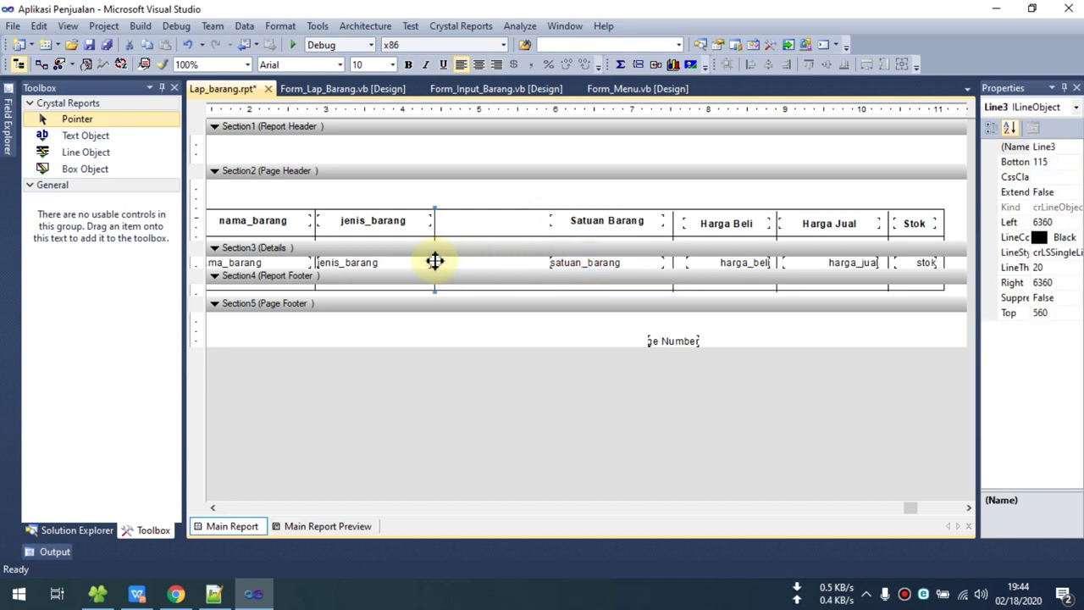
{"action": "key", "text": "Right"}
{"action": "key", "text": "Right"}
{"action": "key", "text": "Right"}
{"action": "key", "text": "Right"}
{"action": "key", "text": "Right"}
{"action": "key", "text": "Right"}
{"action": "key", "text": "Right"}
{"action": "key", "text": "Right"}
{"action": "key", "text": "Right"}
{"action": "key", "text": "Right"}
{"action": "key", "text": "Right"}
{"action": "key", "text": "Right"}
{"action": "key", "text": "Right"}
Change the text of the jenis_barang column heading to "Jenis Barang".
{"action": "left_click", "coordinate": [392, 222]}
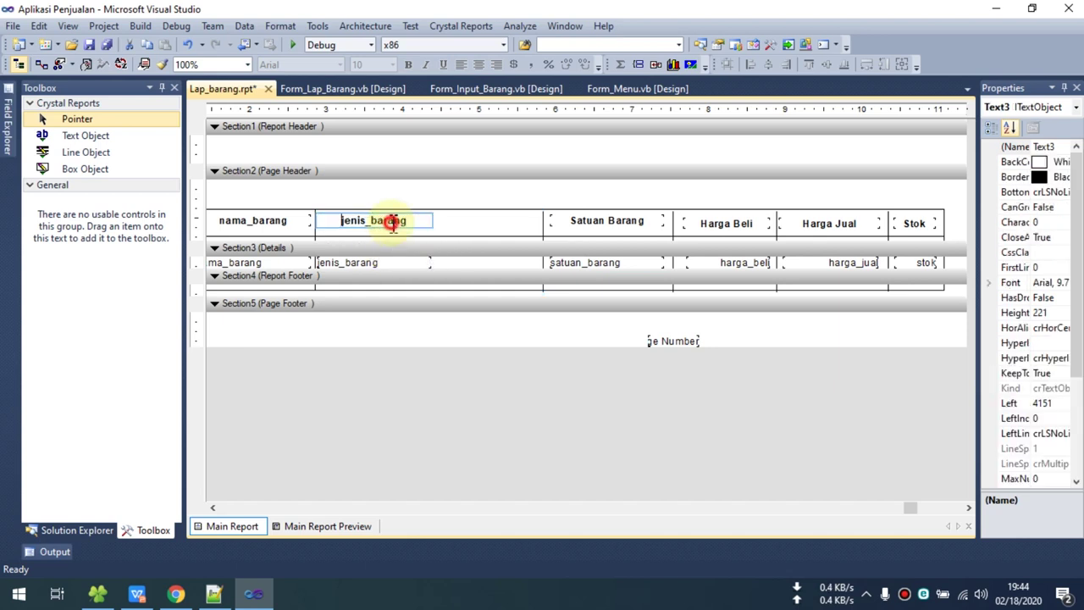
{"action": "left_click", "coordinate": [366, 221]}
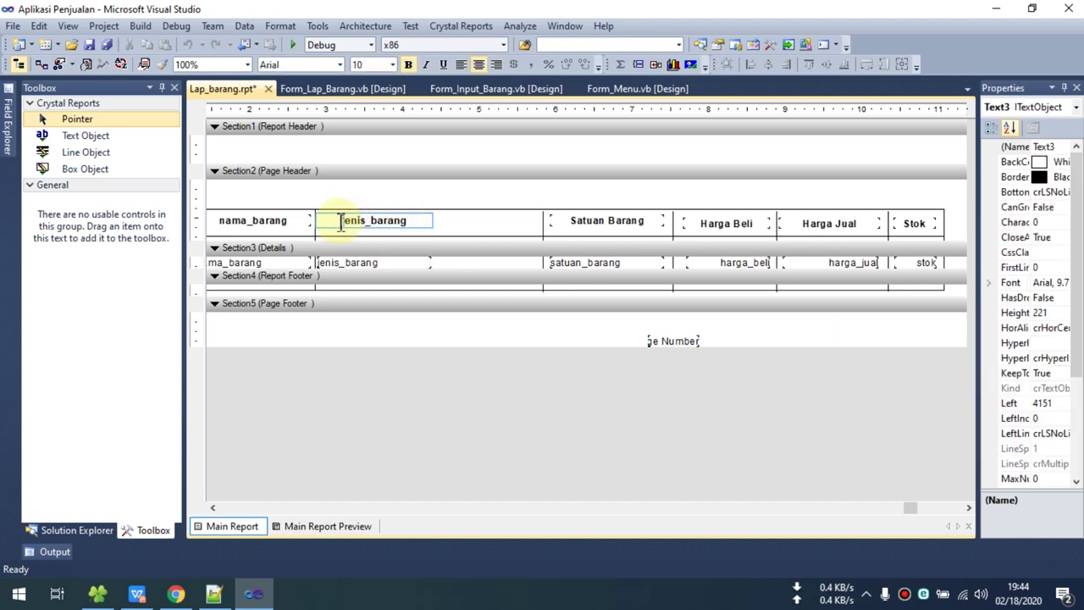
{"action": "type", "text": "J"}
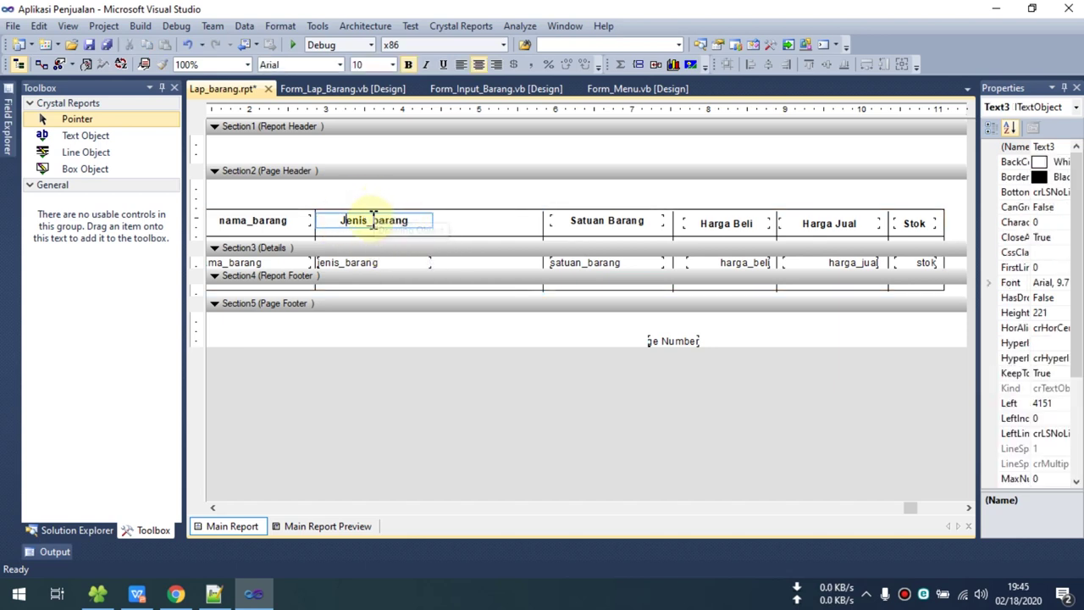
{"action": "key", "text": "BackSpace"}
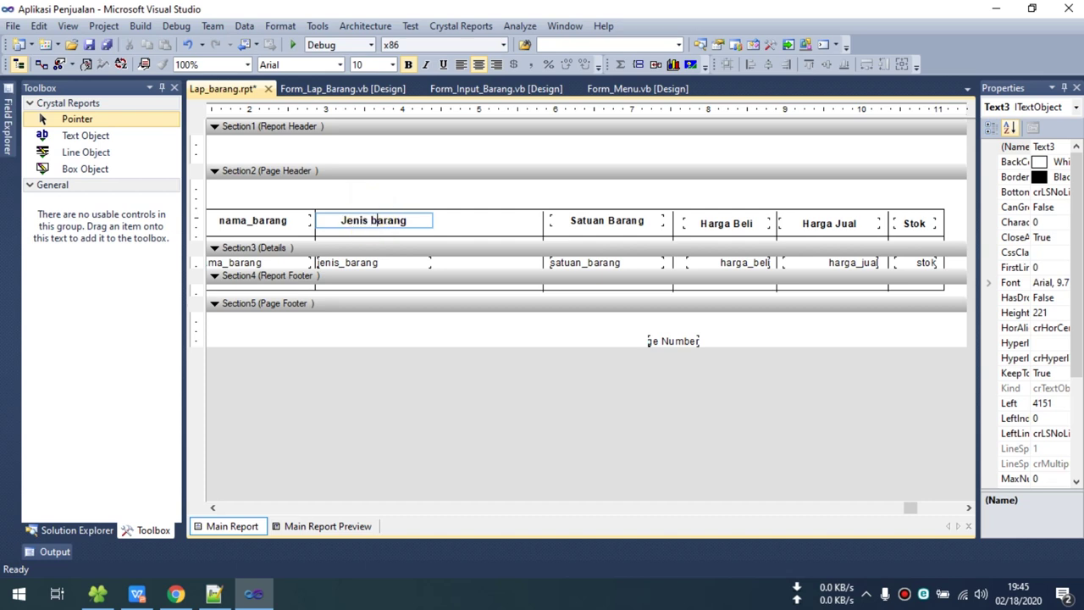
{"action": "left_click", "coordinate": [370, 264]}
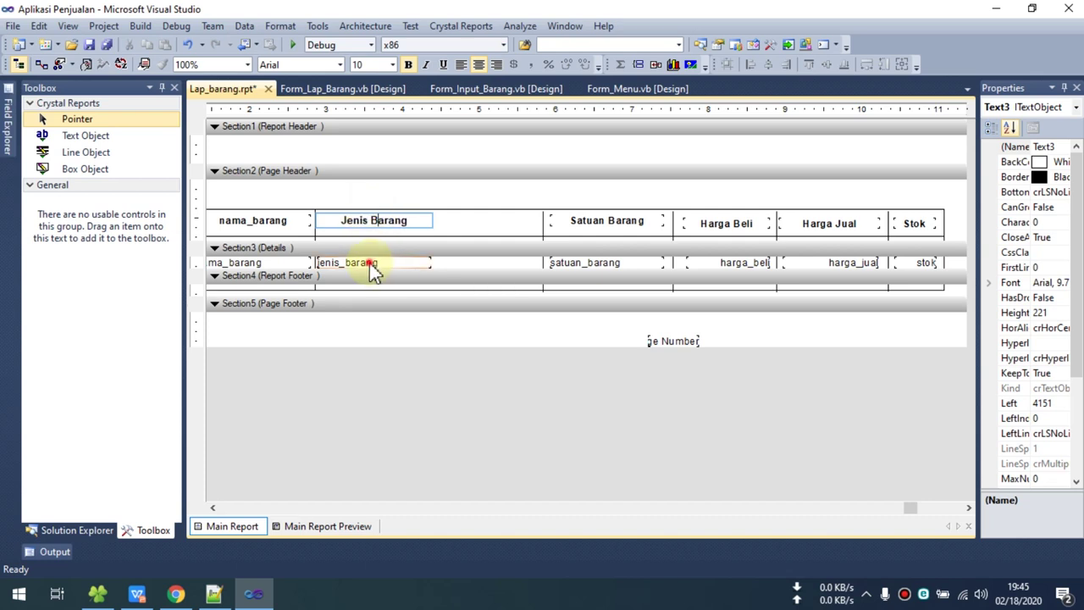
Move the Jenis Barang heading and its details field to just before the Satuan Barang divider, and shift the preceding divider line up against them.
{"action": "left_click", "coordinate": [402, 223]}
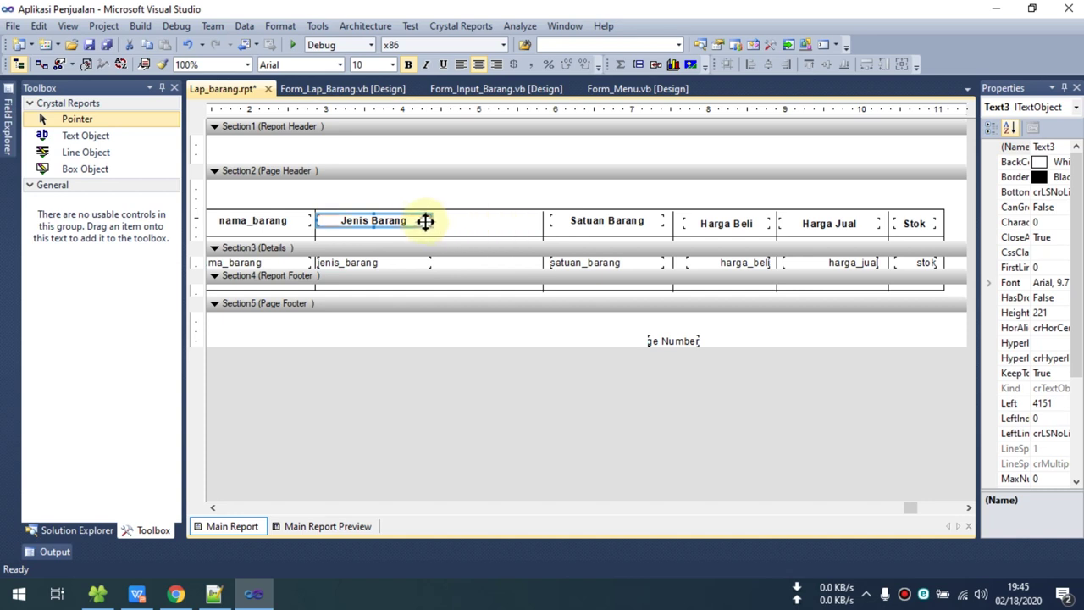
{"action": "left_click_drag", "start_coordinate": [425, 220], "coordinate": [523, 221]}
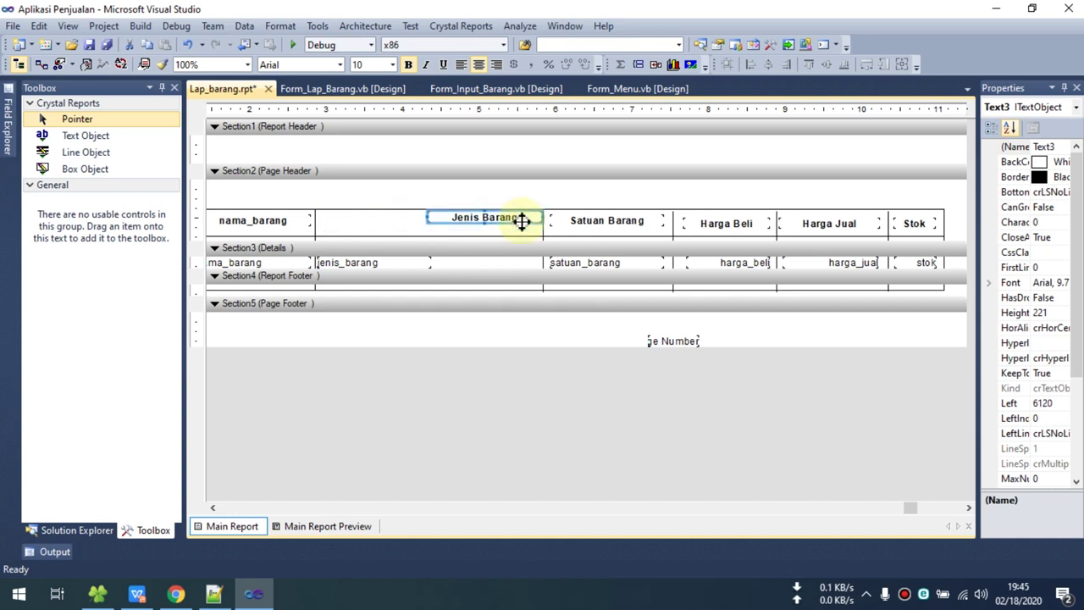
{"action": "left_click_drag", "start_coordinate": [398, 262], "coordinate": [505, 263]}
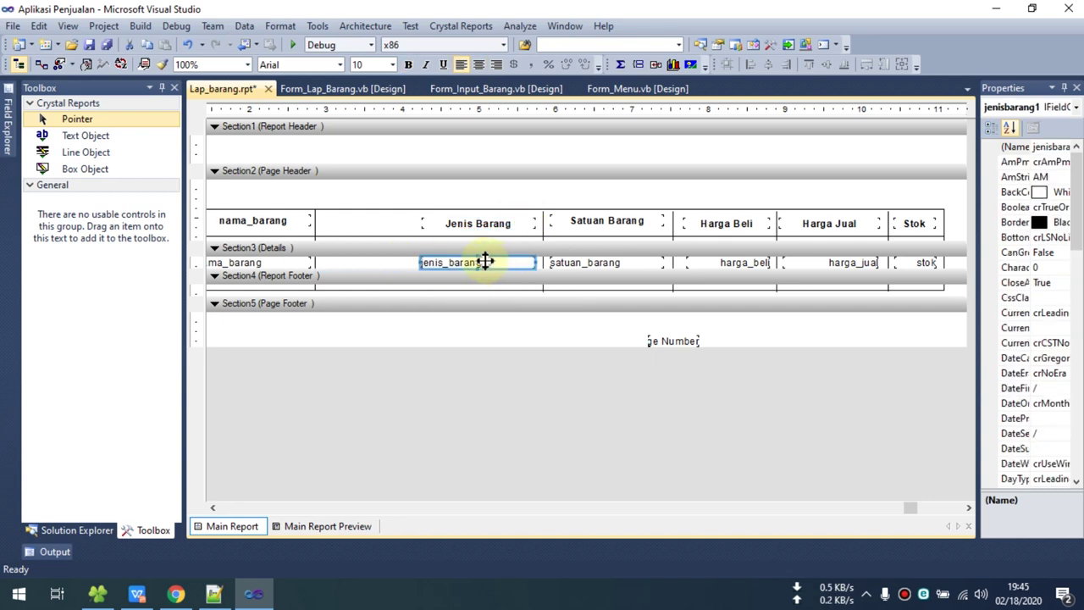
{"action": "left_click", "coordinate": [314, 263]}
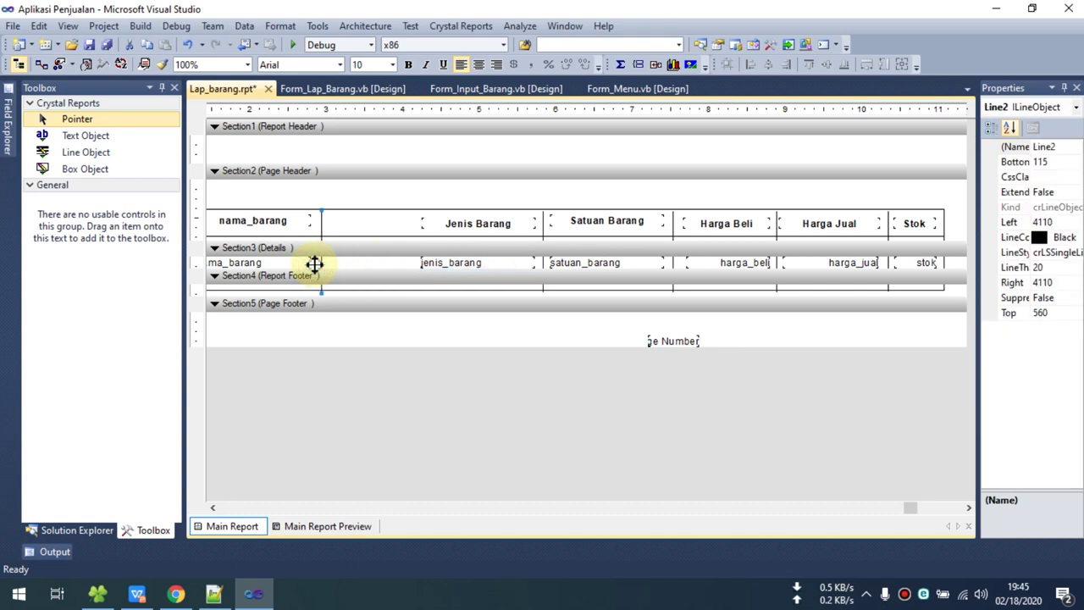
Move the nama_barang heading and its details field to just before the Jenis Barang divider, with the heading's left edge at about 3600.
{"action": "left_click", "coordinate": [213, 507]}
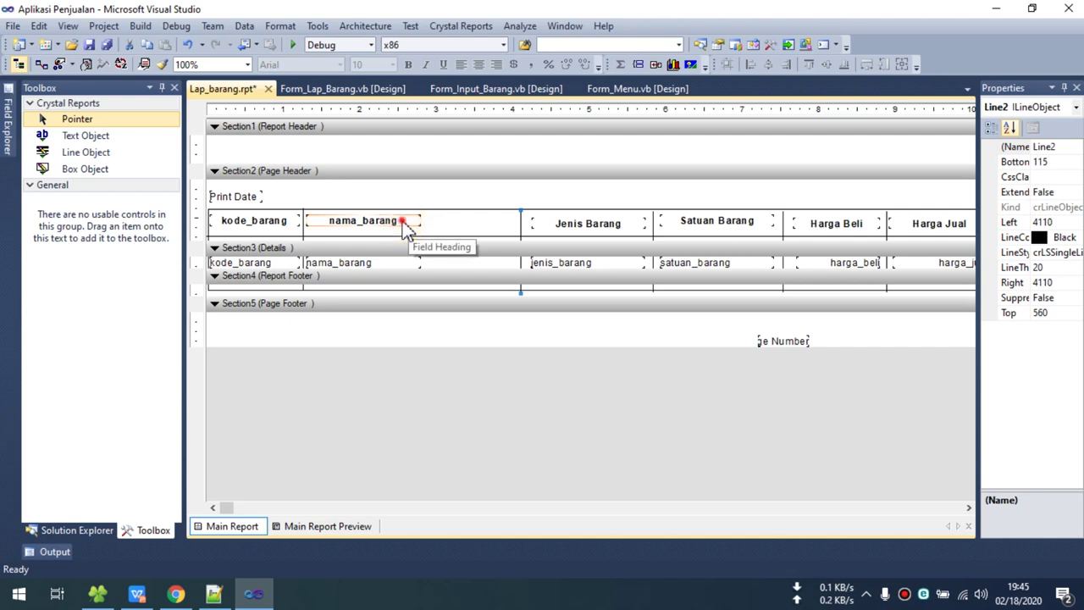
{"action": "left_click_drag", "start_coordinate": [407, 229], "coordinate": [495, 224]}
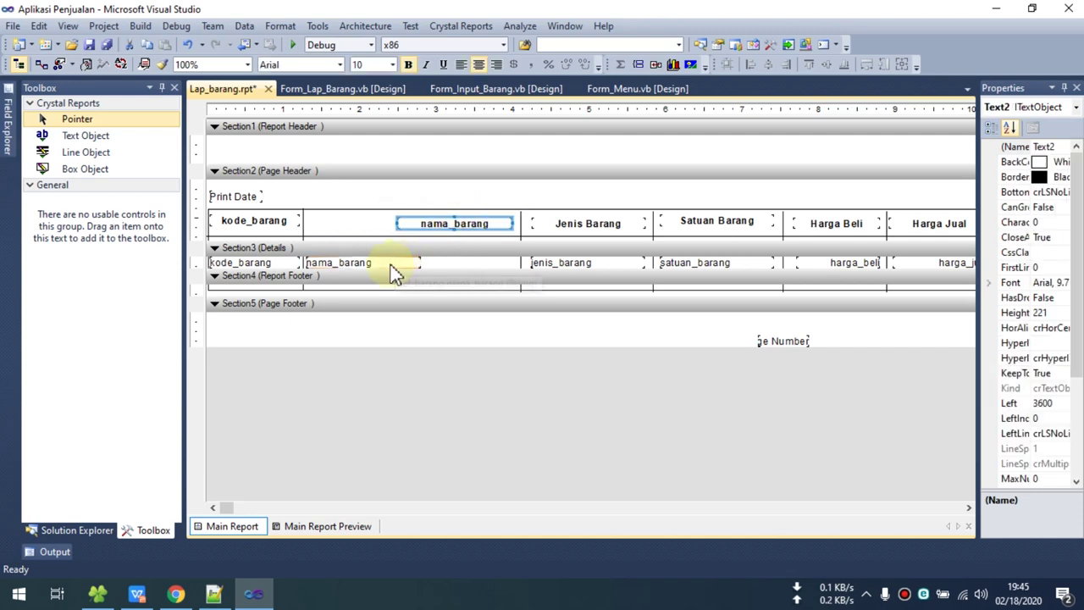
{"action": "left_click_drag", "start_coordinate": [387, 263], "coordinate": [481, 266]}
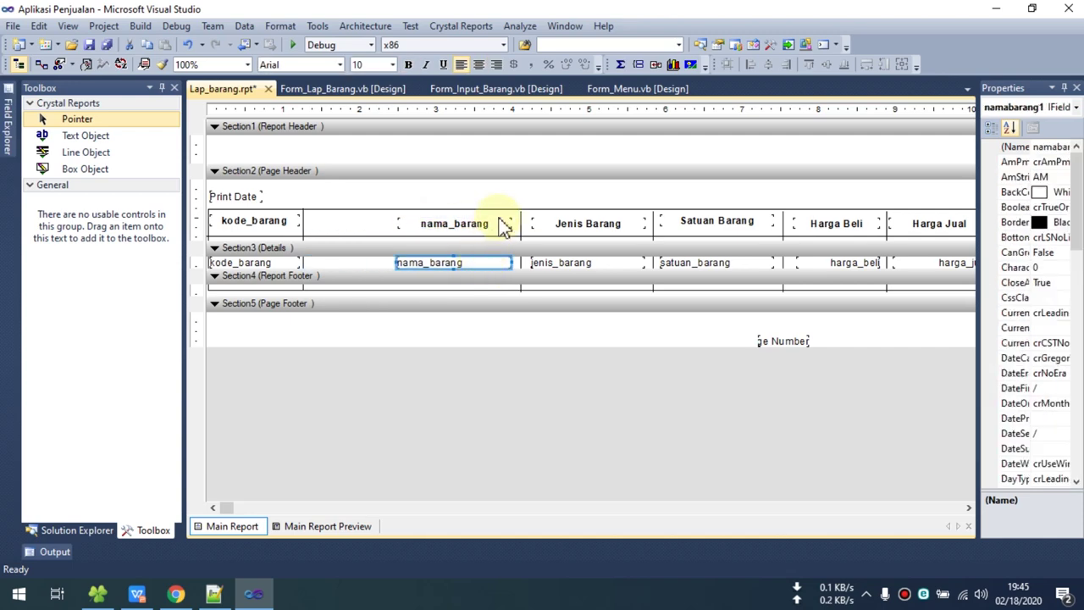
Change the text of the nama_barang column heading to "Nama Barang".
{"action": "left_click", "coordinate": [497, 221]}
{"action": "left_click_drag", "start_coordinate": [501, 223], "coordinate": [421, 231]}
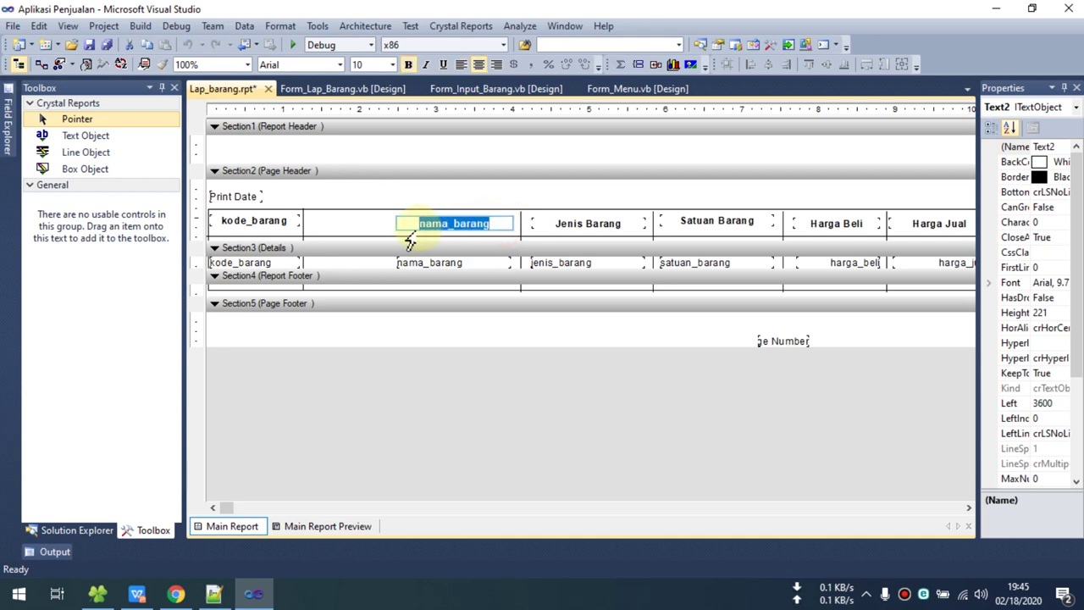
{"action": "type", "text": "N"}
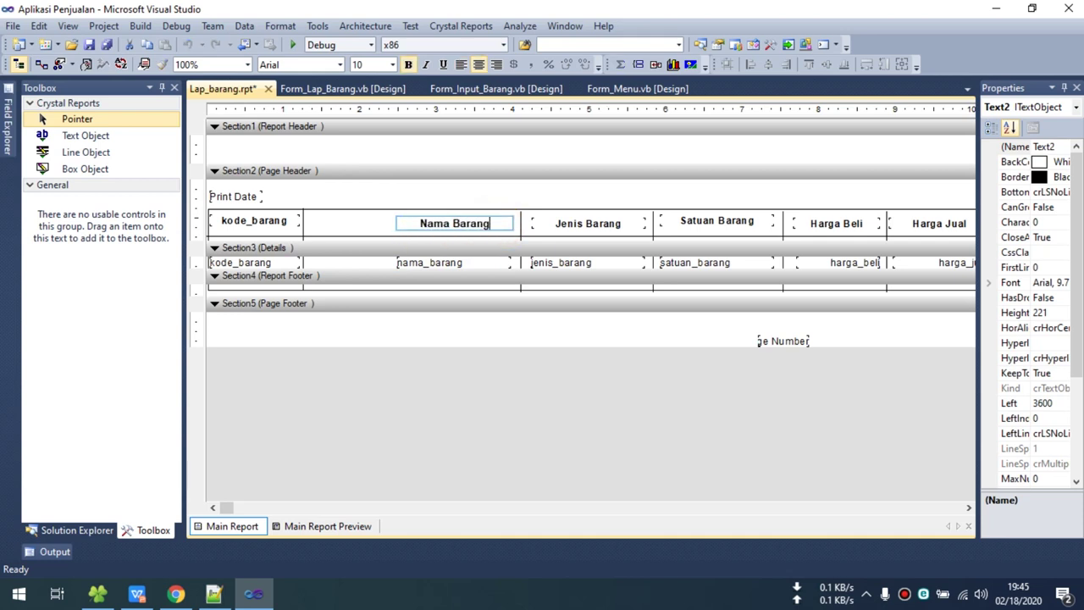
{"action": "left_click", "coordinate": [549, 191]}
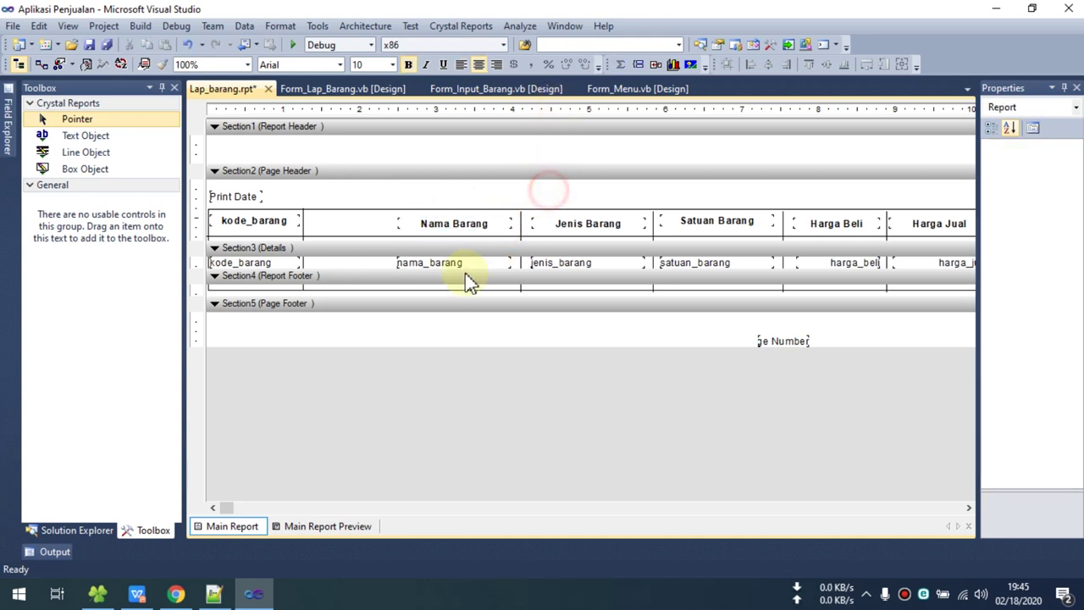
Move the divider line between kode_barang and Nama Barang to just before the Nama Barang column.
{"action": "left_click", "coordinate": [415, 266]}
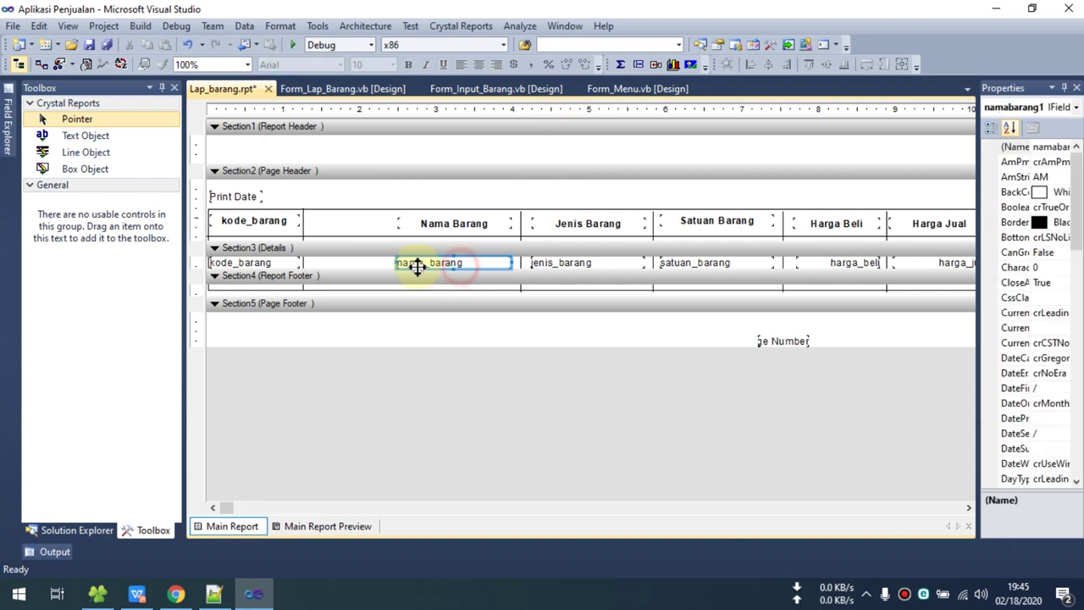
{"action": "left_click", "coordinate": [303, 227]}
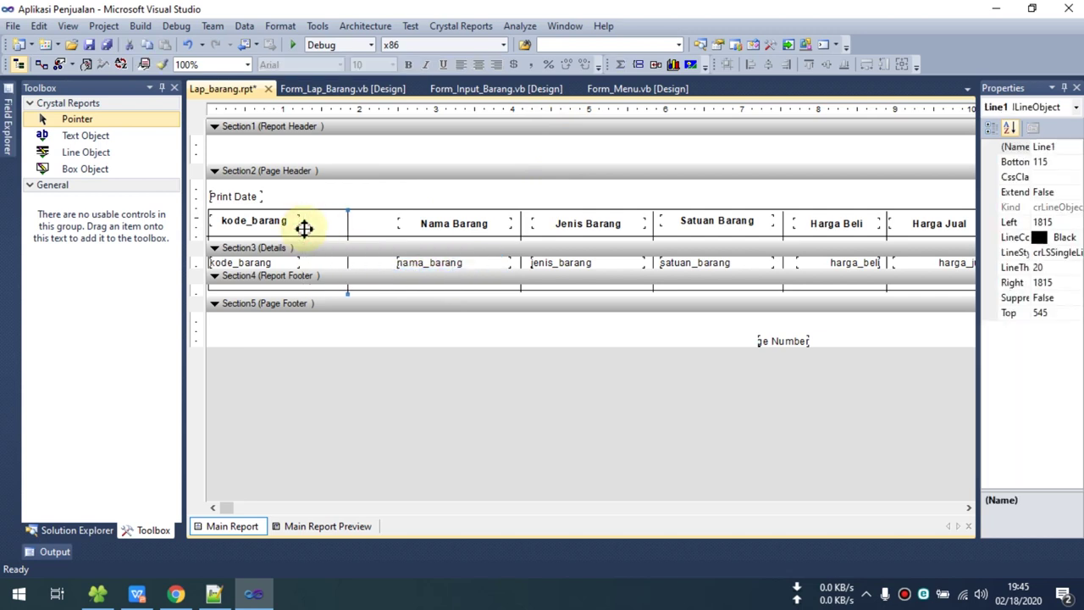
{"action": "left_click_drag", "start_coordinate": [303, 227], "coordinate": [224, 222]}
Change the text of the kode_barang column heading to "Kode Barang".
{"action": "double_click", "coordinate": [242, 220]}
{"action": "type", "text": "K"}
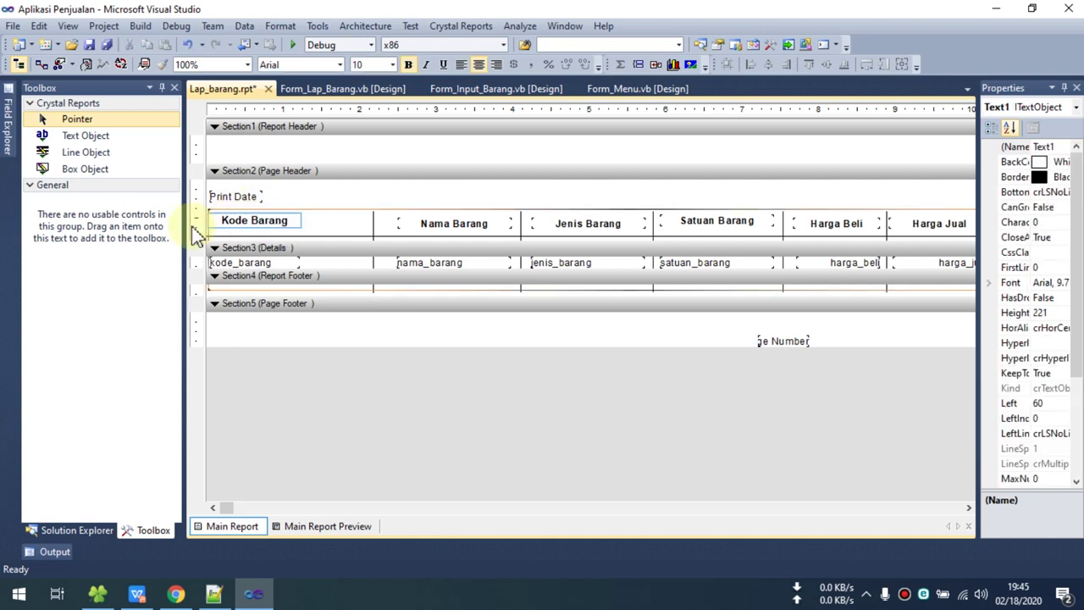
{"action": "left_click", "coordinate": [329, 194]}
Move the Kode Barang heading and its details field to just before the Nama Barang divider, with the heading's left edge at about 1320.
{"action": "left_click", "coordinate": [288, 220]}
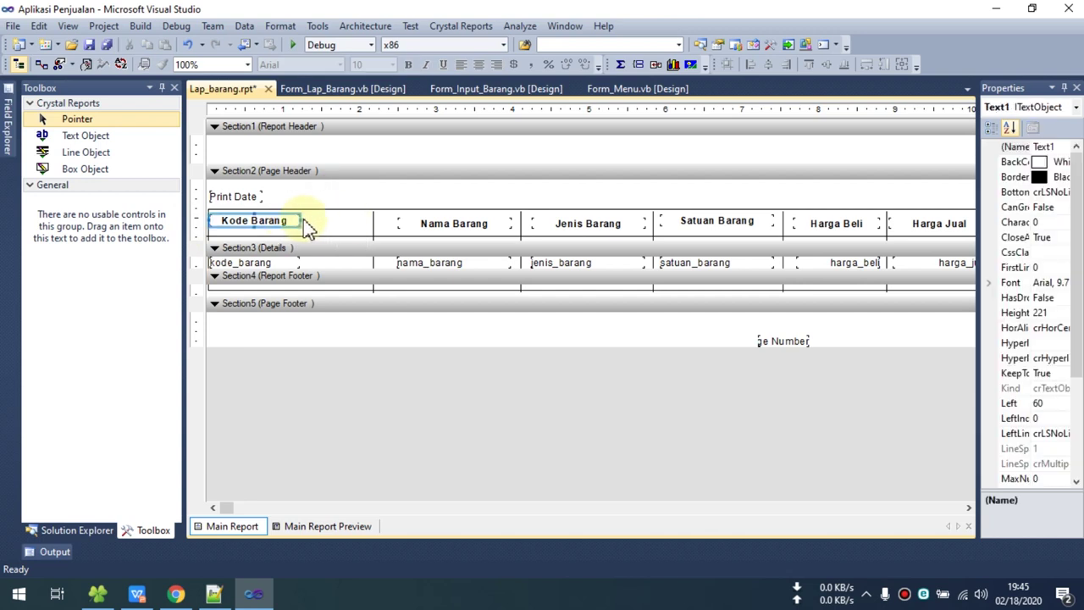
{"action": "left_click_drag", "start_coordinate": [298, 222], "coordinate": [362, 223]}
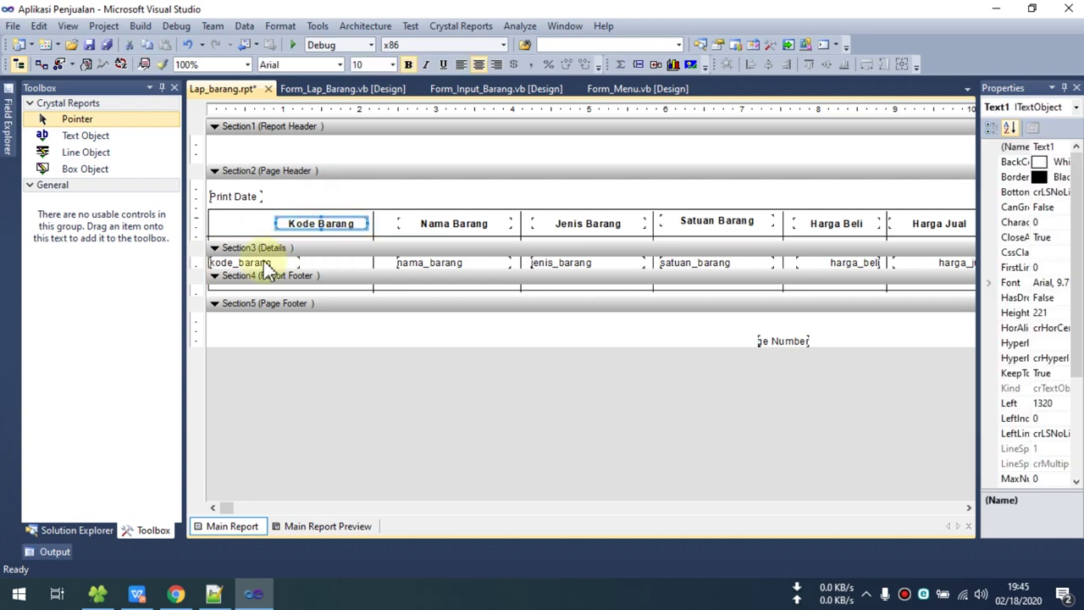
{"action": "left_click_drag", "start_coordinate": [264, 263], "coordinate": [321, 266]}
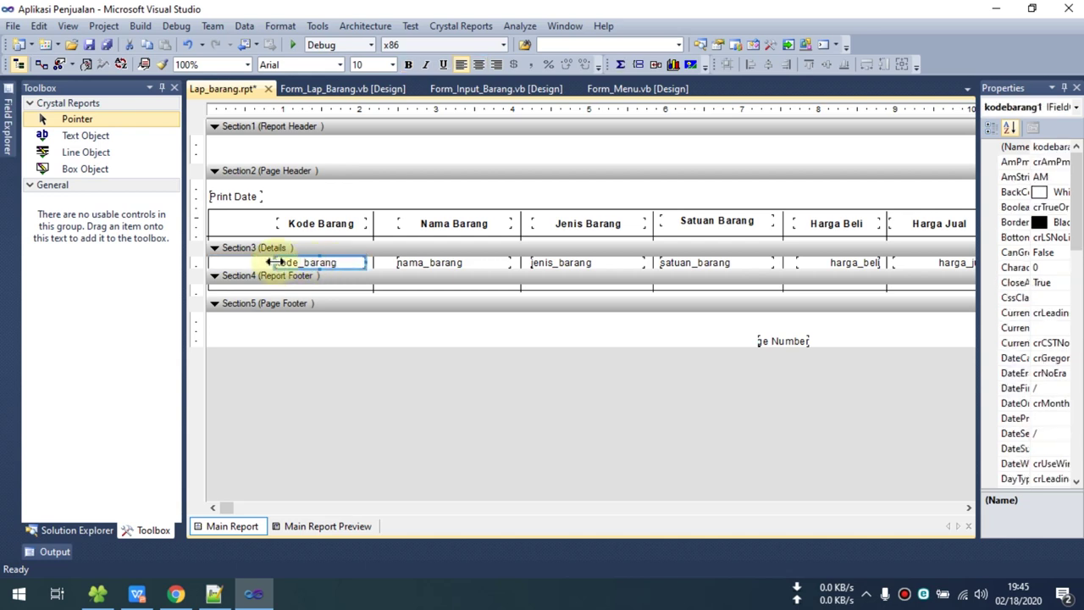
Narrow the kode_barang details field and the Kode Barang heading slightly from their left edges, to about 1440 for the heading, and save the report.
{"action": "left_click_drag", "start_coordinate": [279, 262], "coordinate": [285, 261]}
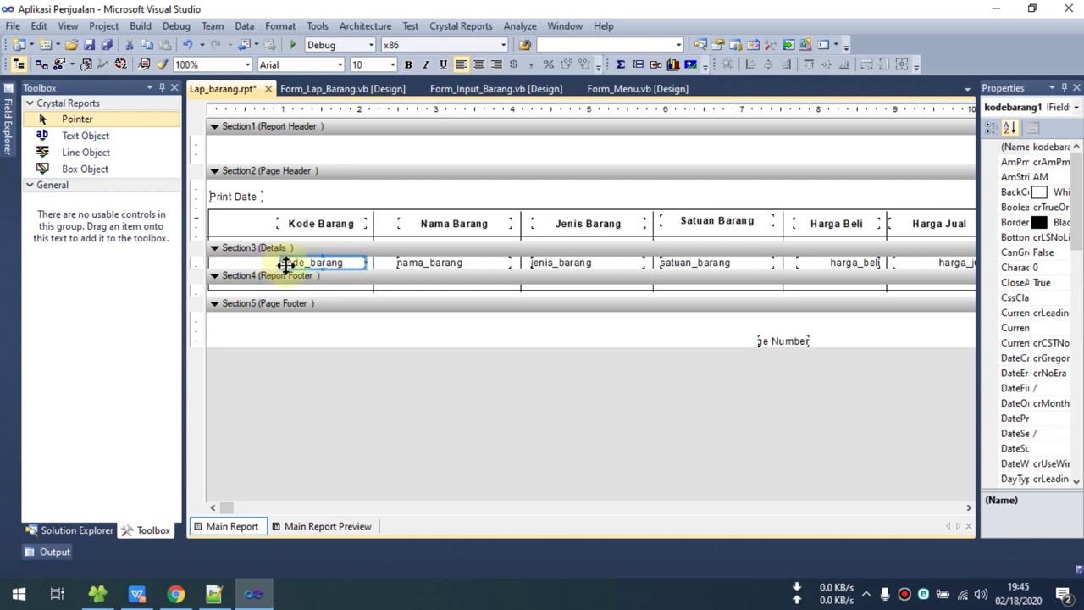
{"action": "key", "text": "ctrl+s"}
{"action": "left_click", "coordinate": [366, 155]}
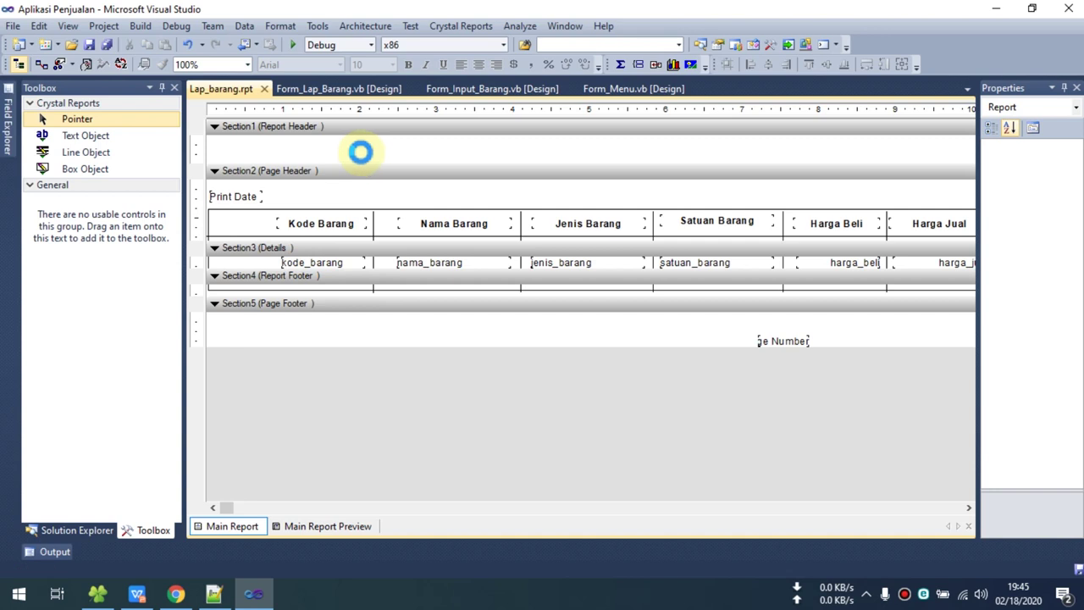
{"action": "left_click", "coordinate": [303, 225]}
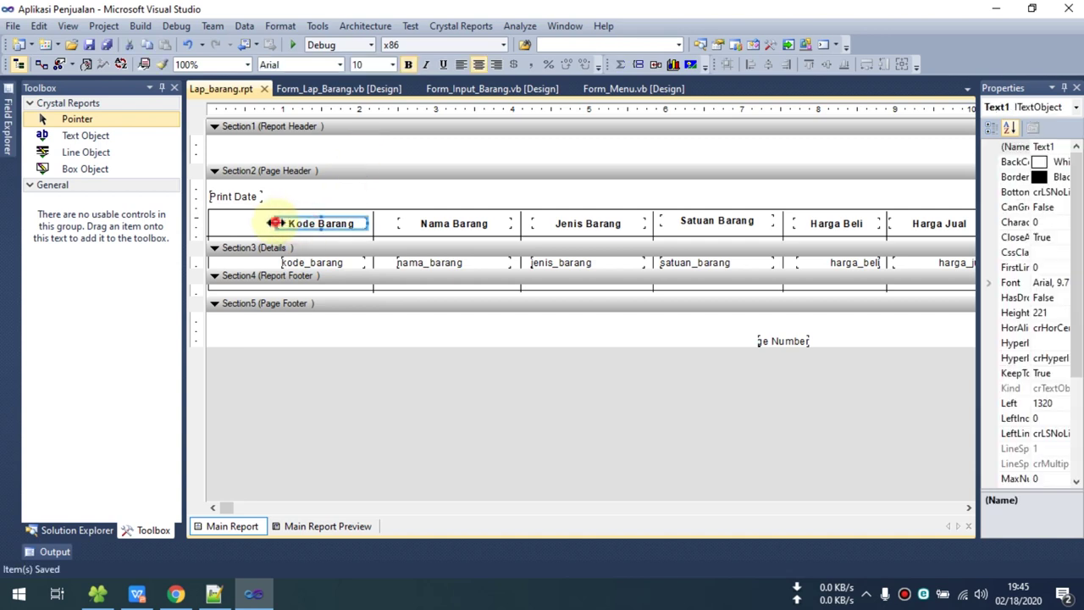
{"action": "left_click_drag", "start_coordinate": [274, 223], "coordinate": [281, 223]}
Draw a vertical divider line at about 1245 before the Kode Barang column, from the table's upper border into the report footer, and preview the saved report.
{"action": "left_click", "coordinate": [65, 153]}
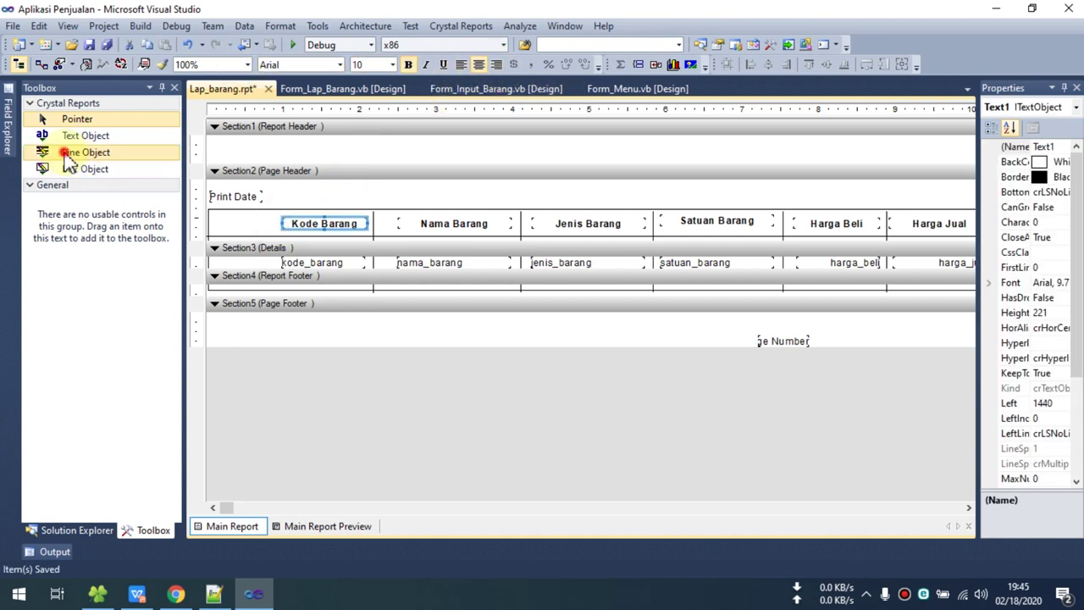
{"action": "left_click_drag", "start_coordinate": [271, 203], "coordinate": [273, 289]}
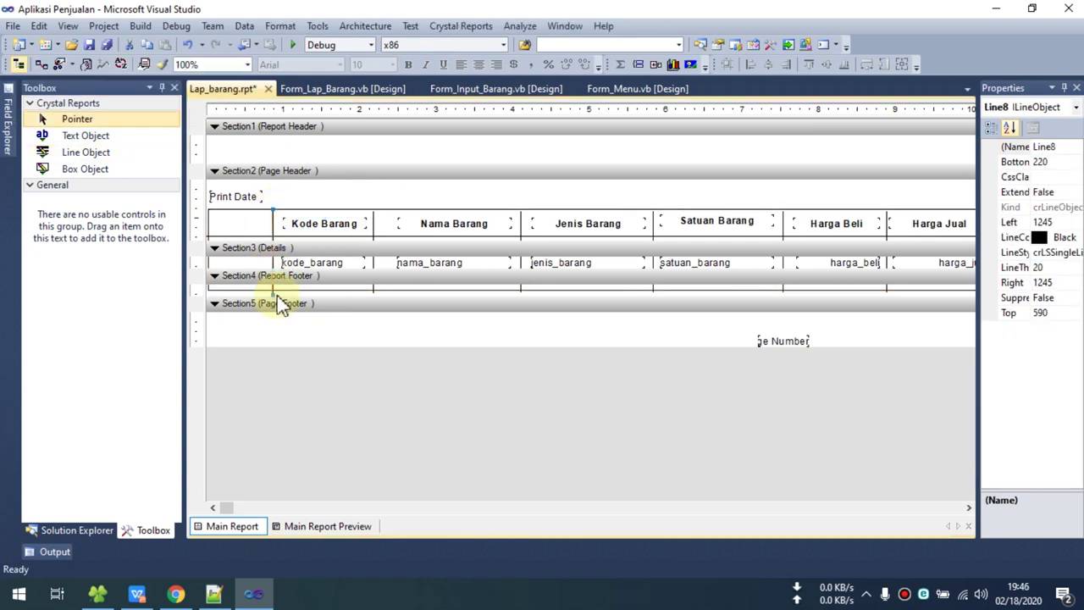
{"action": "key", "text": "ctrl+s"}
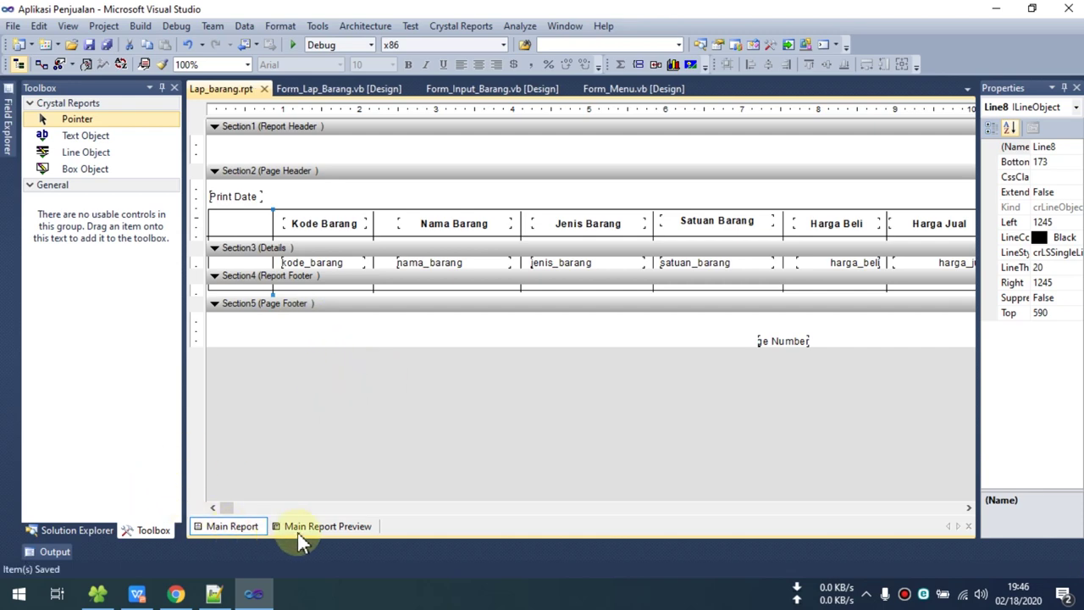
{"action": "left_click", "coordinate": [305, 527]}
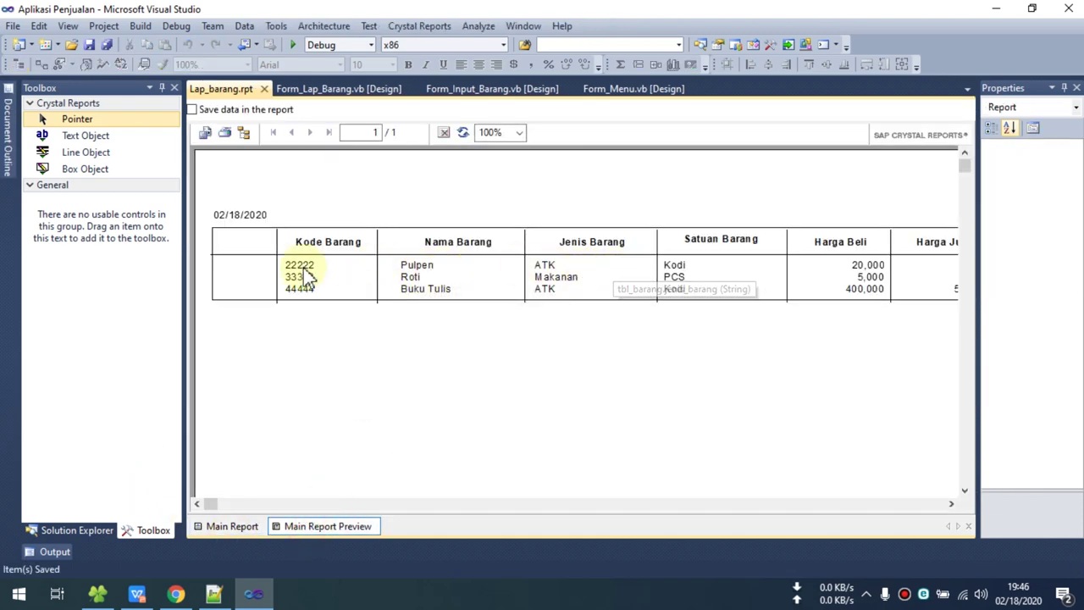
{"action": "left_click", "coordinate": [241, 527]}
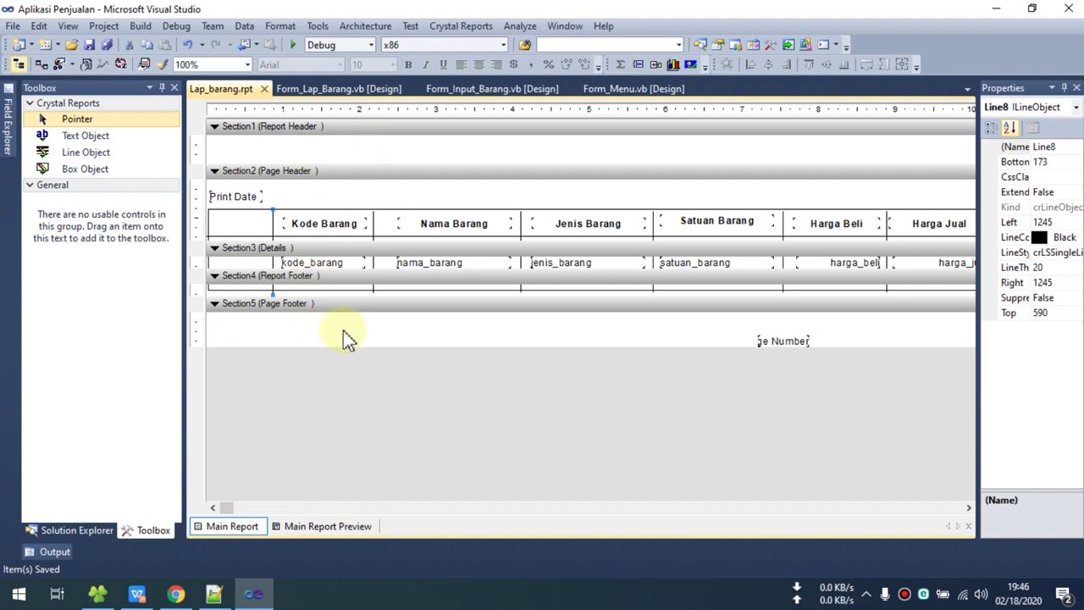
Insert the Record Number special field in the empty first column of the Details section and set its heading text to "#No".
{"action": "mouse_move", "coordinate": [12, 127]}
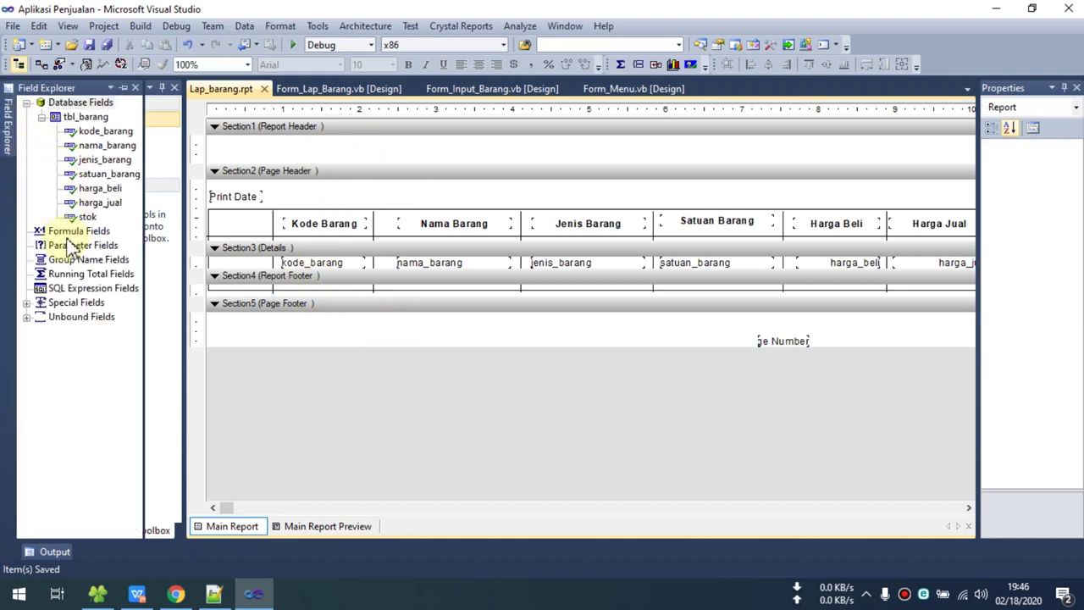
{"action": "left_click", "coordinate": [26, 303]}
{"action": "scroll", "coordinate": [93, 317], "scroll_direction": "down", "scroll_amount": 1}
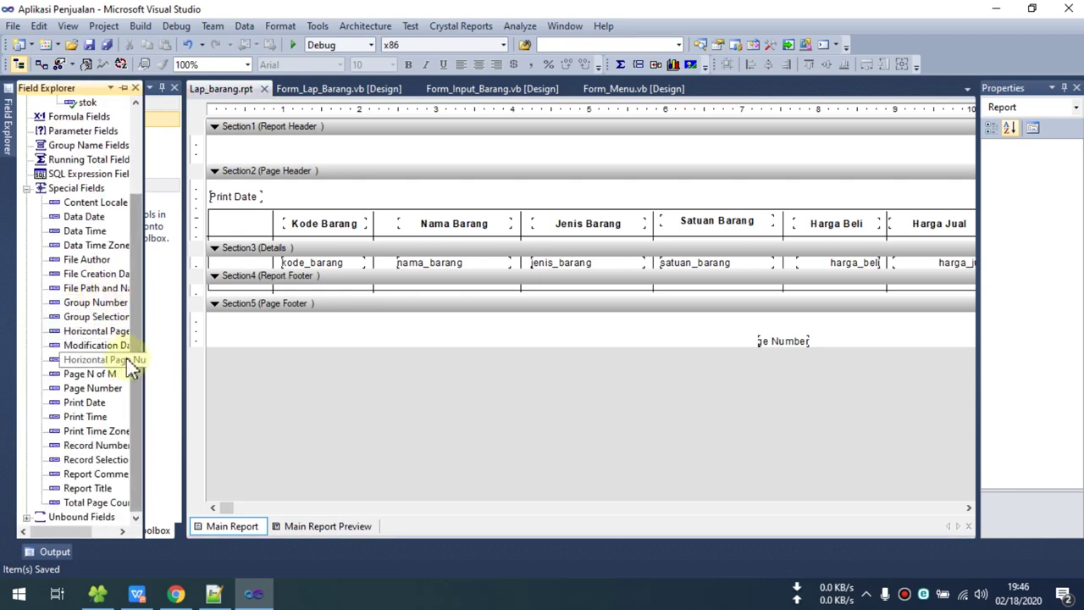
{"action": "left_click_drag", "start_coordinate": [145, 387], "coordinate": [157, 387]}
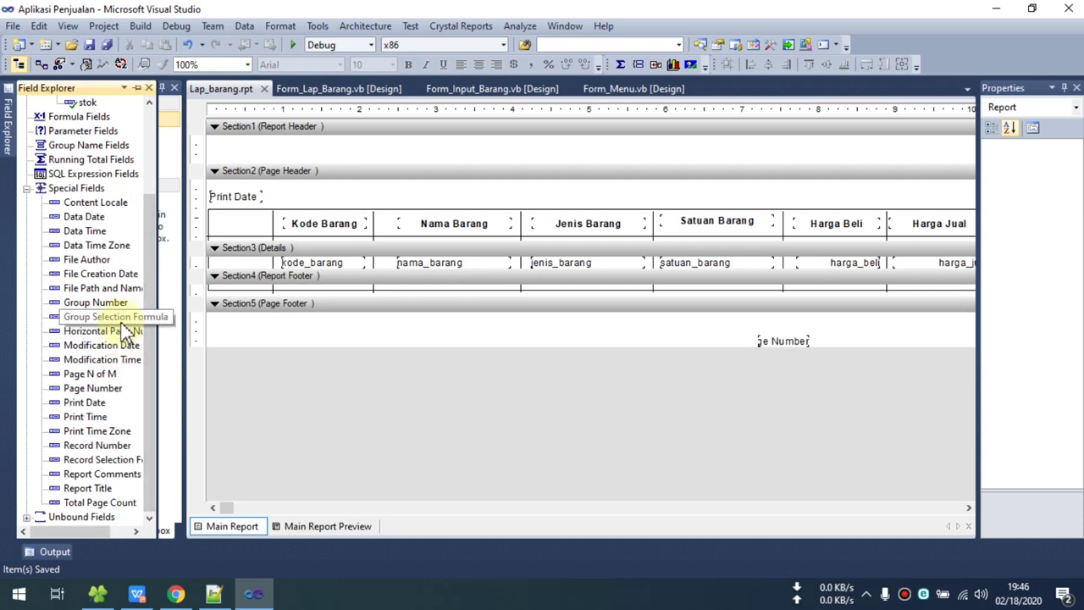
{"action": "left_click", "coordinate": [113, 448]}
{"action": "left_click_drag", "start_coordinate": [115, 456], "coordinate": [237, 226]}
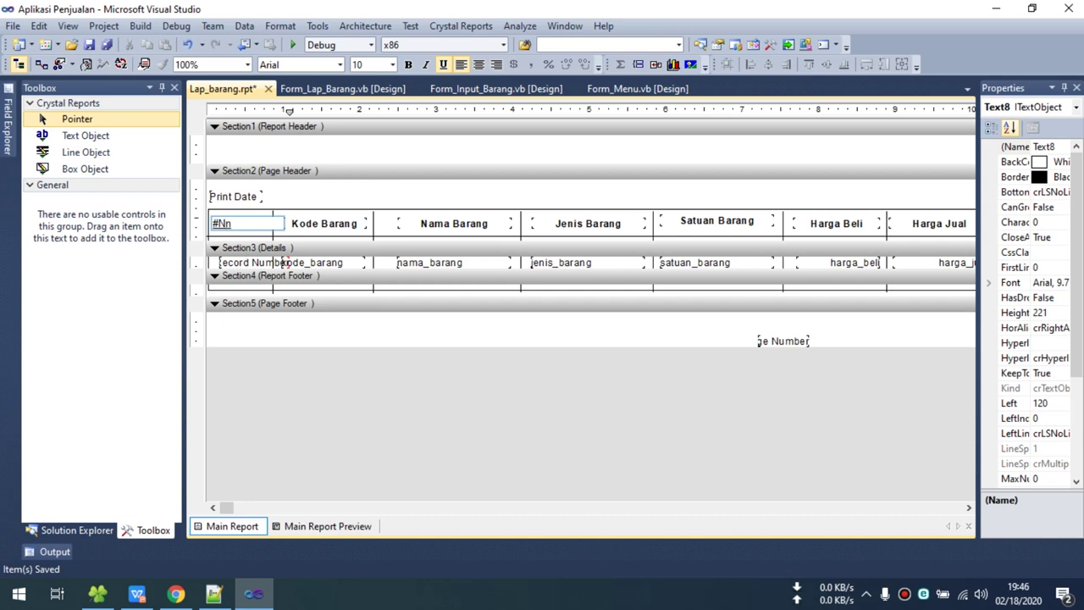
{"action": "left_click", "coordinate": [351, 194]}
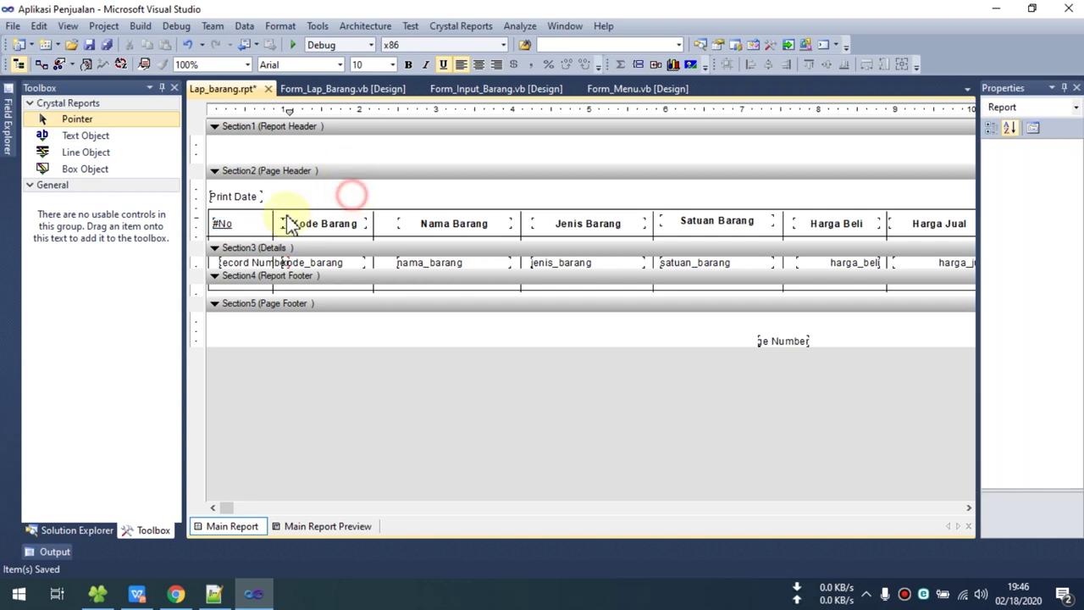
Narrow the #No heading to fit its column, remove its underline, and make it bold and centred.
{"action": "left_click", "coordinate": [243, 225]}
{"action": "left_click_drag", "start_coordinate": [281, 223], "coordinate": [265, 224]}
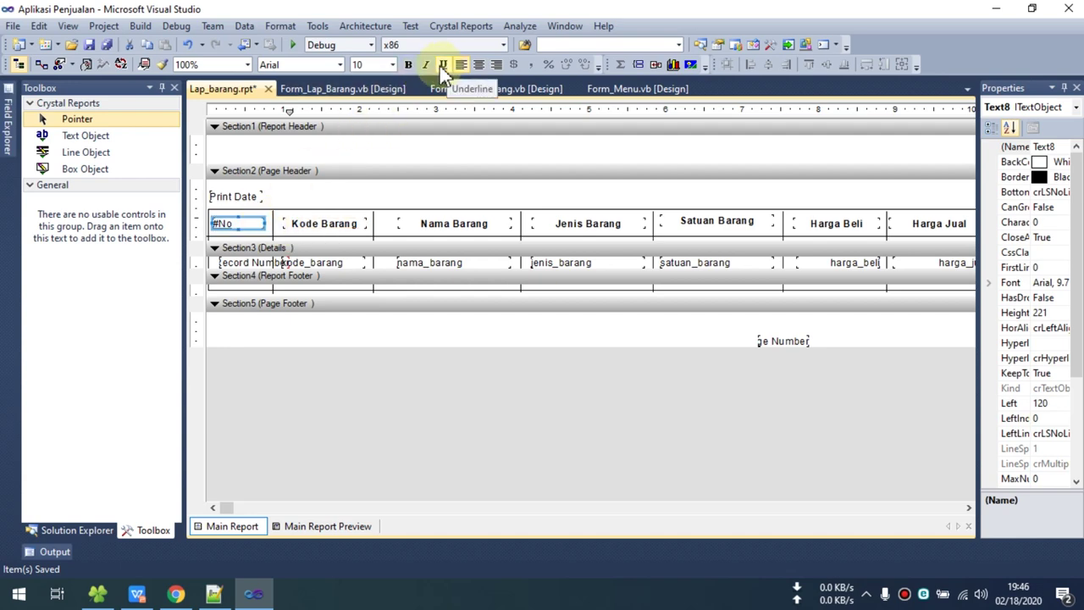
{"action": "left_click", "coordinate": [410, 66]}
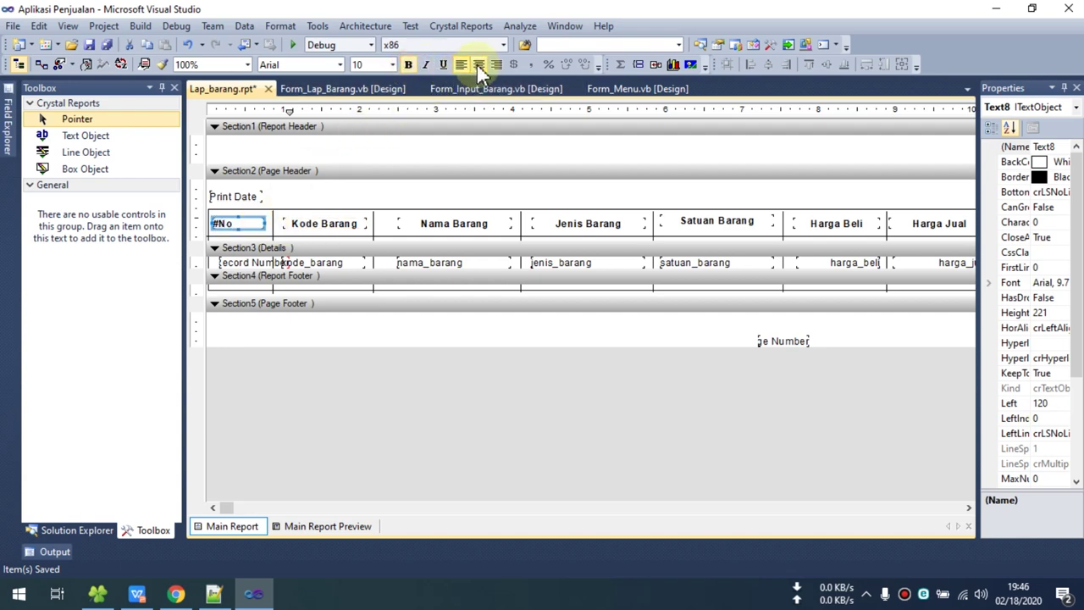
{"action": "left_click", "coordinate": [479, 65]}
{"action": "left_click", "coordinate": [331, 194]}
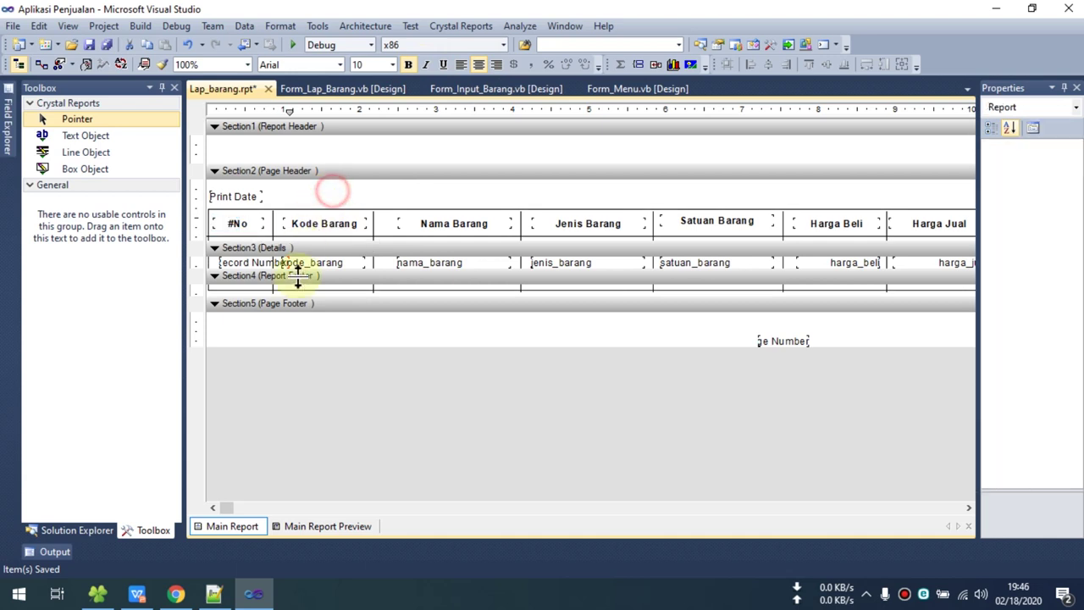
Narrow the Record Number details field to fit the #No column and check it in the report preview.
{"action": "left_click", "coordinate": [256, 262]}
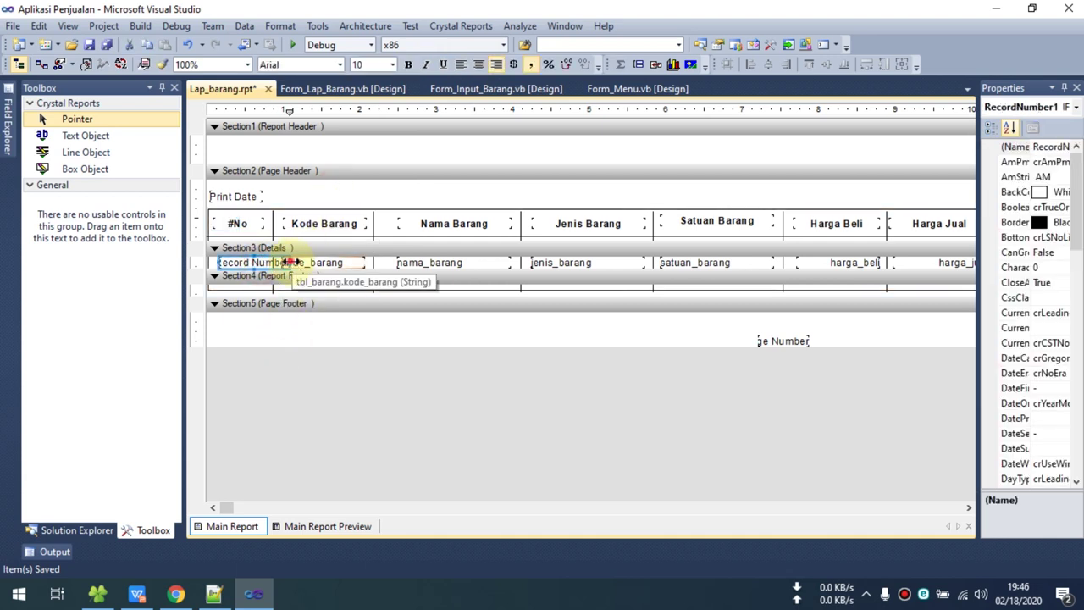
{"action": "left_click_drag", "start_coordinate": [288, 262], "coordinate": [258, 261]}
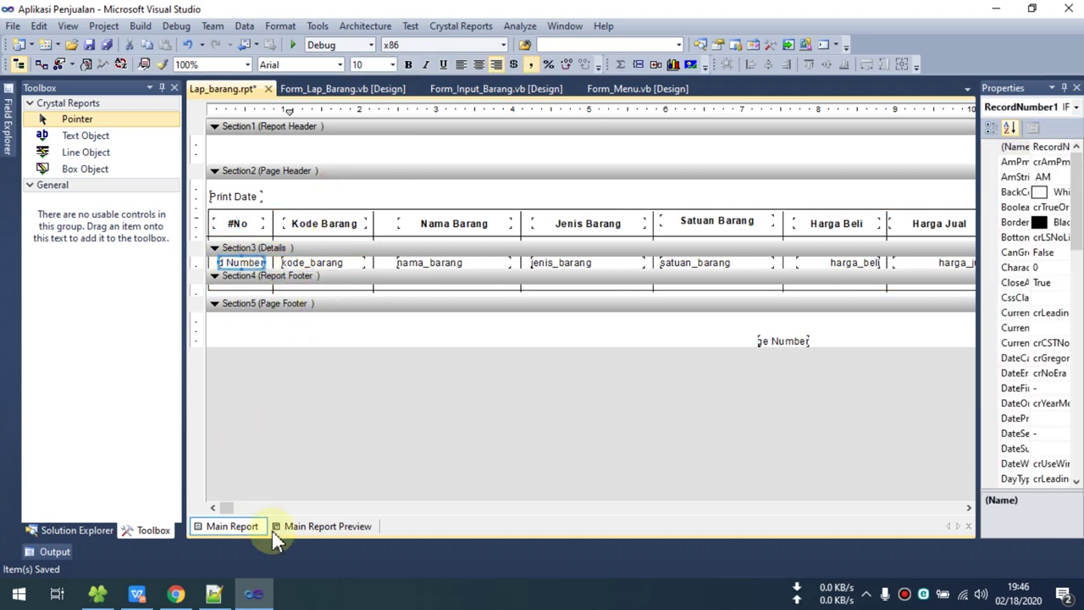
{"action": "left_click", "coordinate": [292, 526]}
{"action": "left_click", "coordinate": [232, 526]}
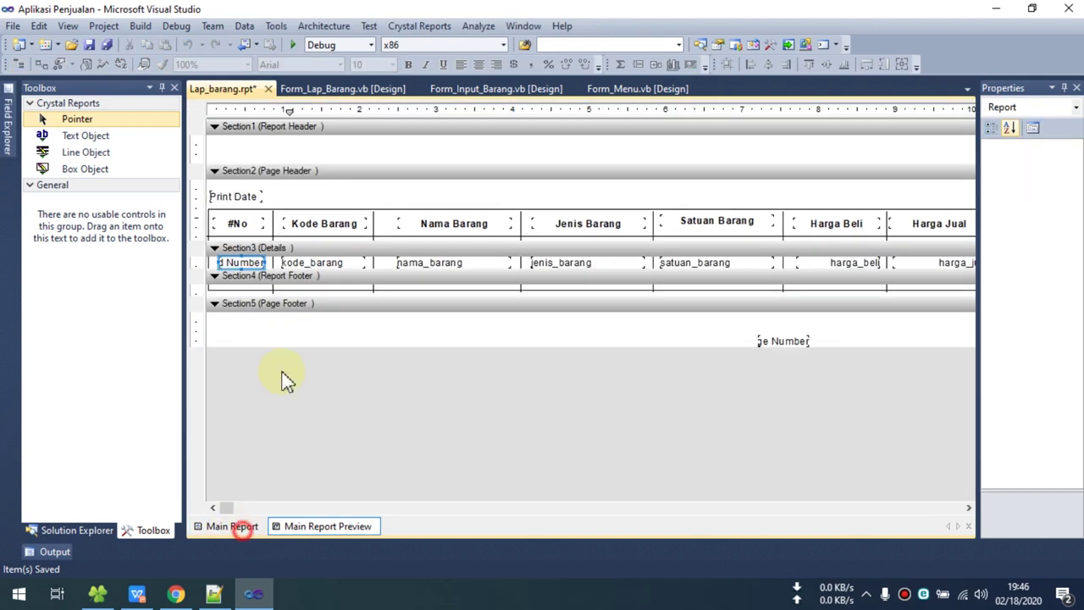
Centre the Record Number field in the Details section, save the report and preview it.
{"action": "left_click", "coordinate": [476, 65]}
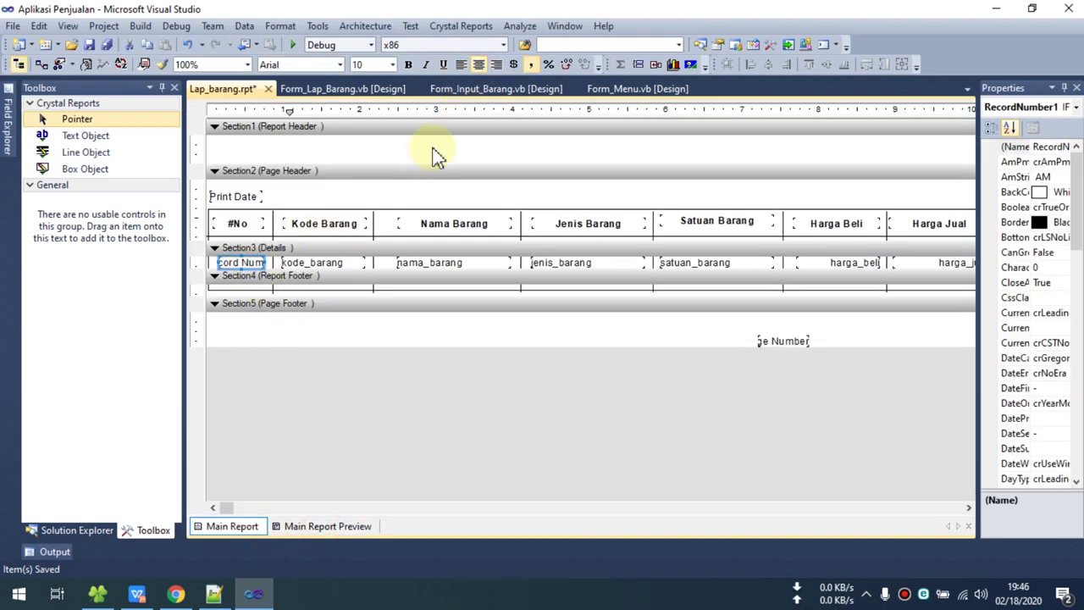
{"action": "left_click", "coordinate": [387, 370]}
{"action": "left_click", "coordinate": [314, 526]}
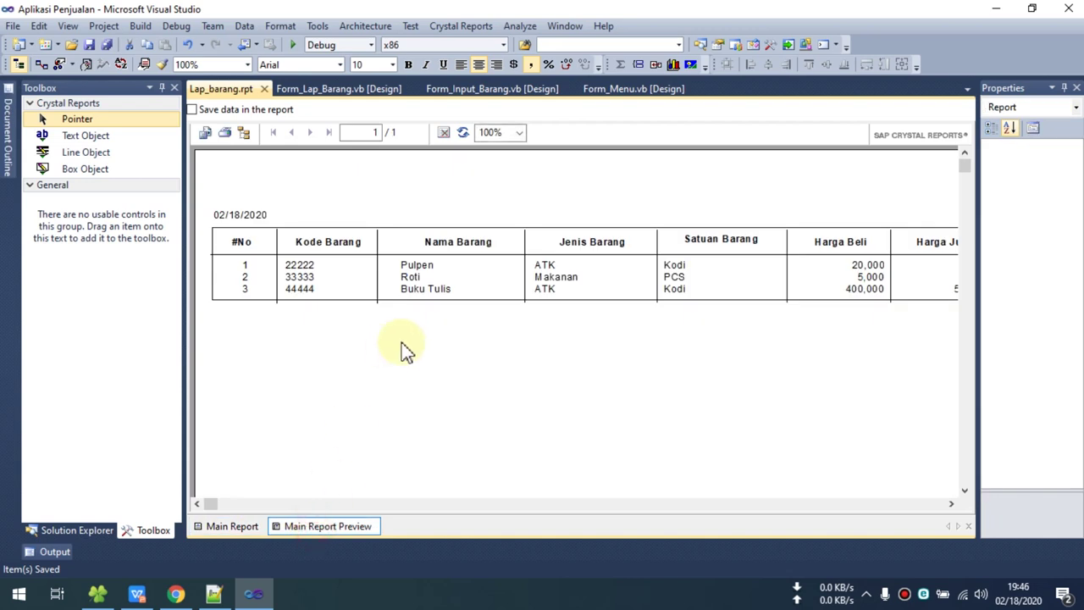
Move the Print Date field in the Page Header section to the right, above the Kode Barang heading.
{"action": "left_click", "coordinate": [232, 526]}
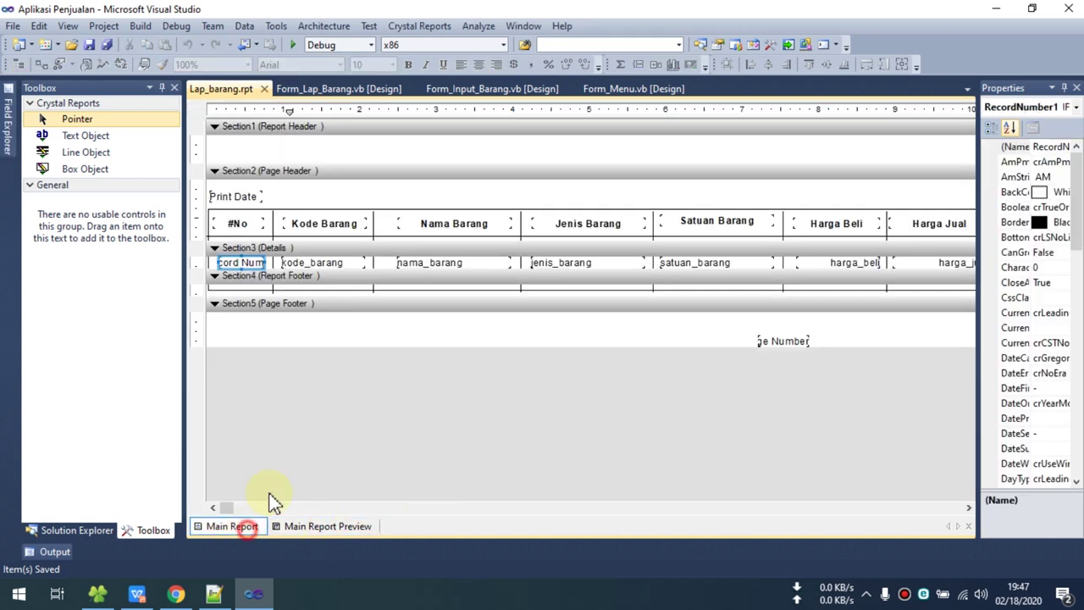
{"action": "left_click", "coordinate": [254, 197]}
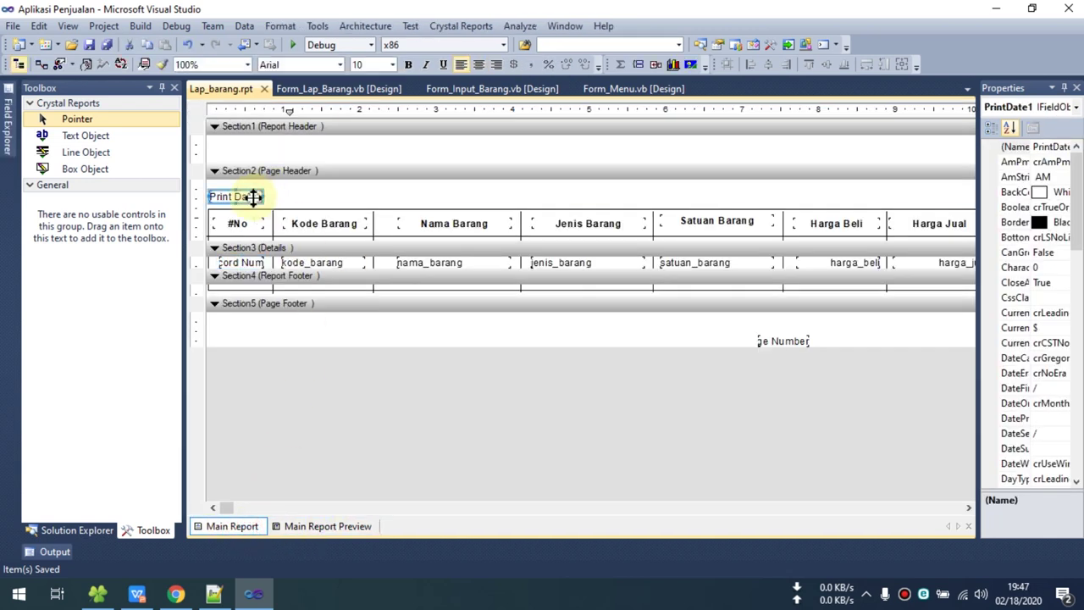
{"action": "left_click_drag", "start_coordinate": [255, 198], "coordinate": [334, 197]}
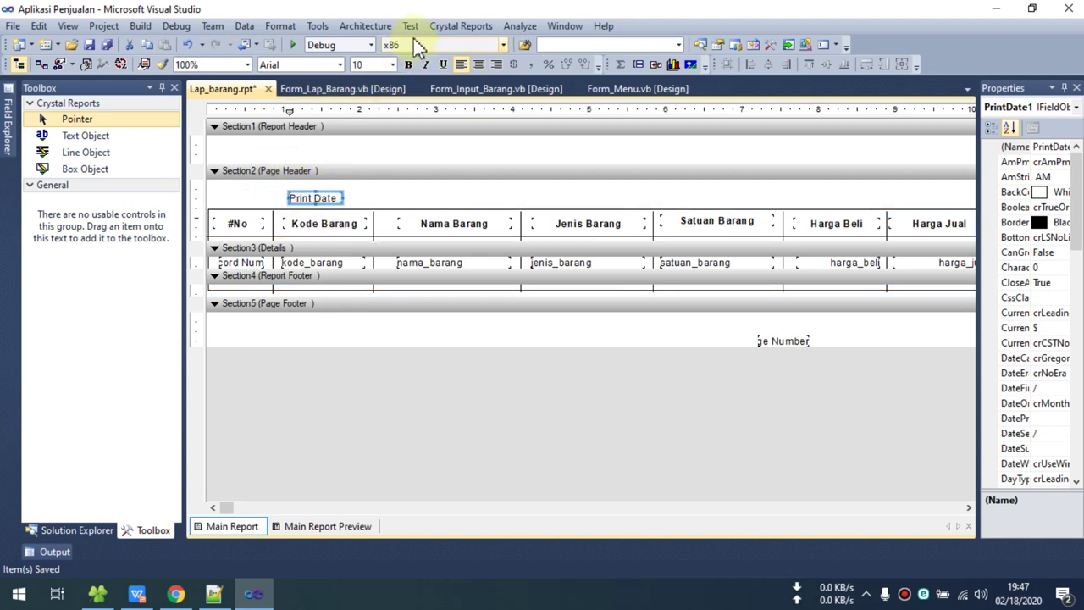
Add a text object reading "Tanggal Print :" before the Print Date field in the Page Header section.
{"action": "left_click", "coordinate": [86, 137]}
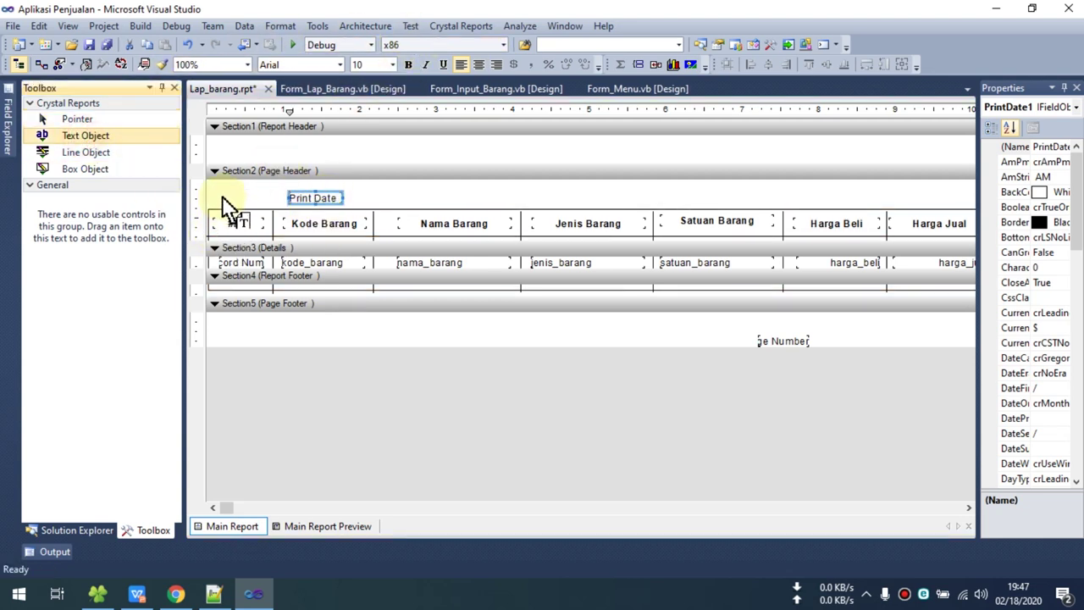
{"action": "left_click", "coordinate": [218, 199]}
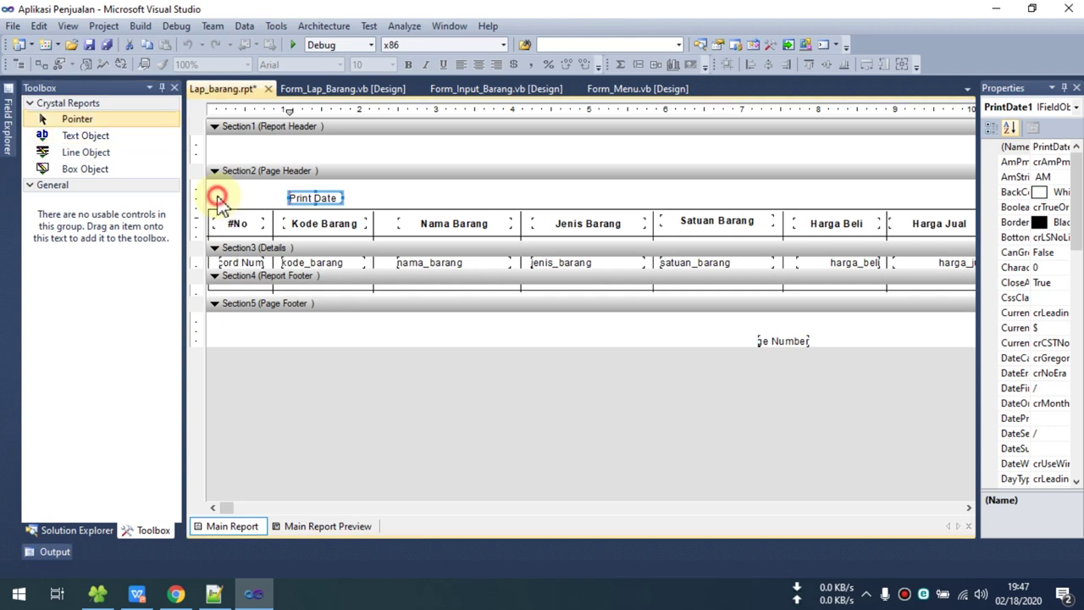
{"action": "left_click", "coordinate": [88, 136]}
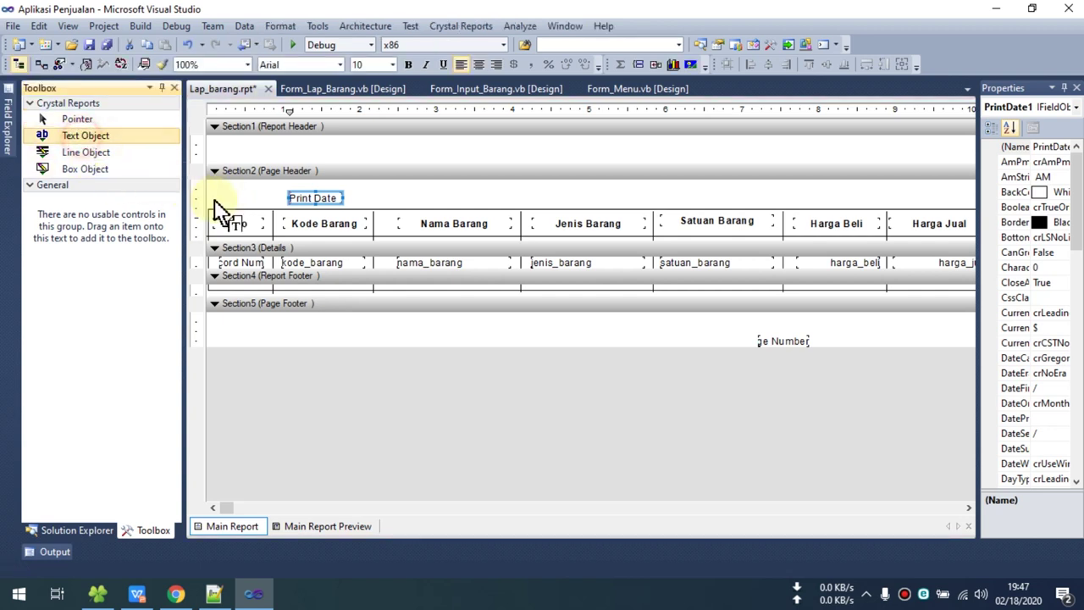
{"action": "left_click", "coordinate": [100, 138]}
{"action": "left_click", "coordinate": [411, 196]}
{"action": "left_click", "coordinate": [88, 135]}
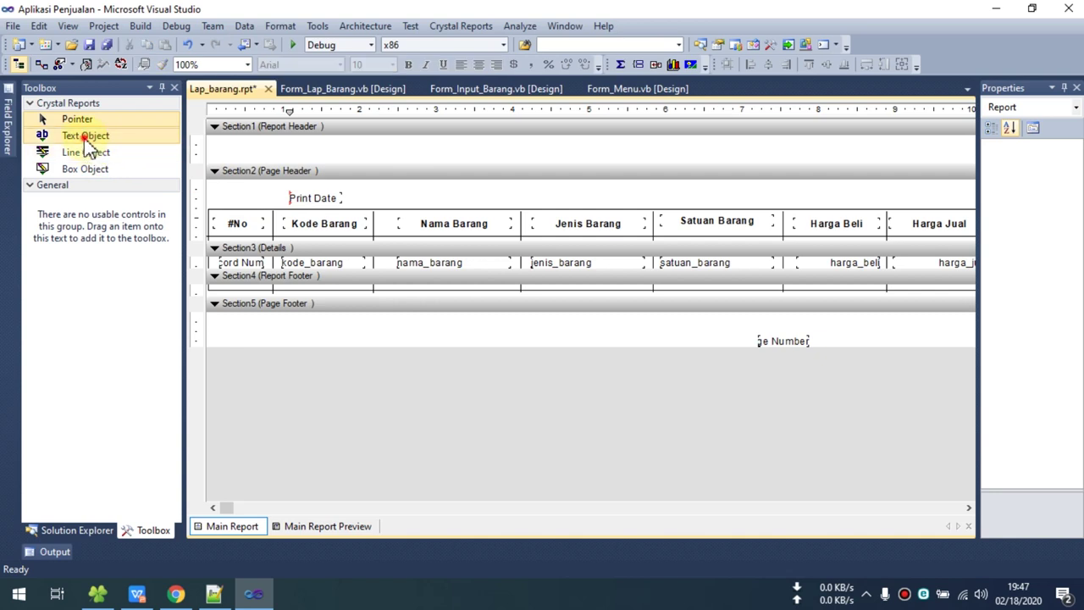
{"action": "left_click", "coordinate": [235, 194]}
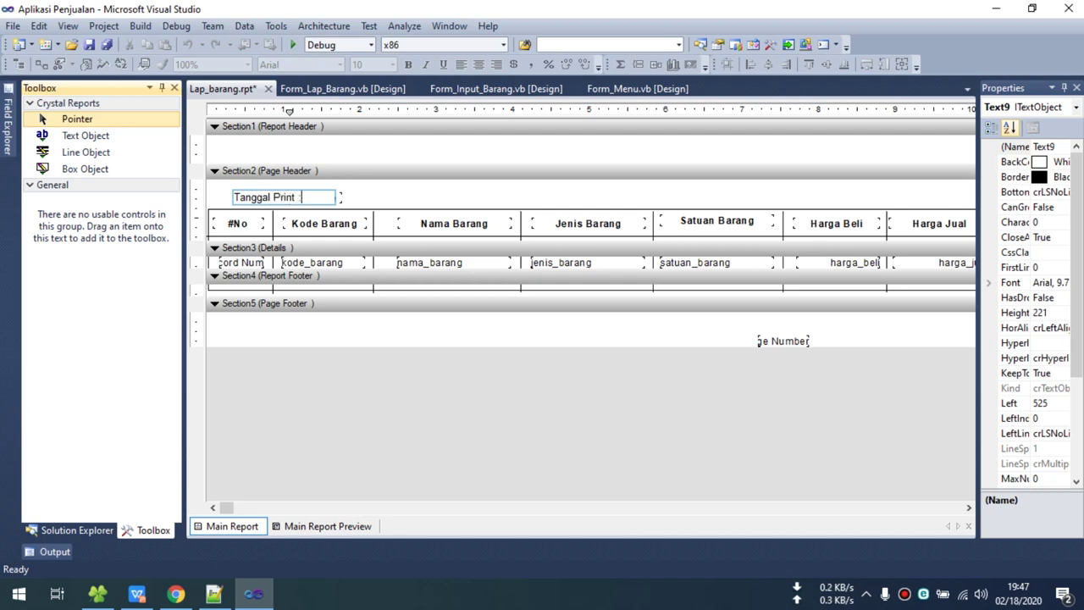
{"action": "left_click", "coordinate": [399, 196]}
Make the Tanggal Print label and Print Date field bold, space them side by side above the table, and preview the report.
{"action": "left_click", "coordinate": [266, 200]}
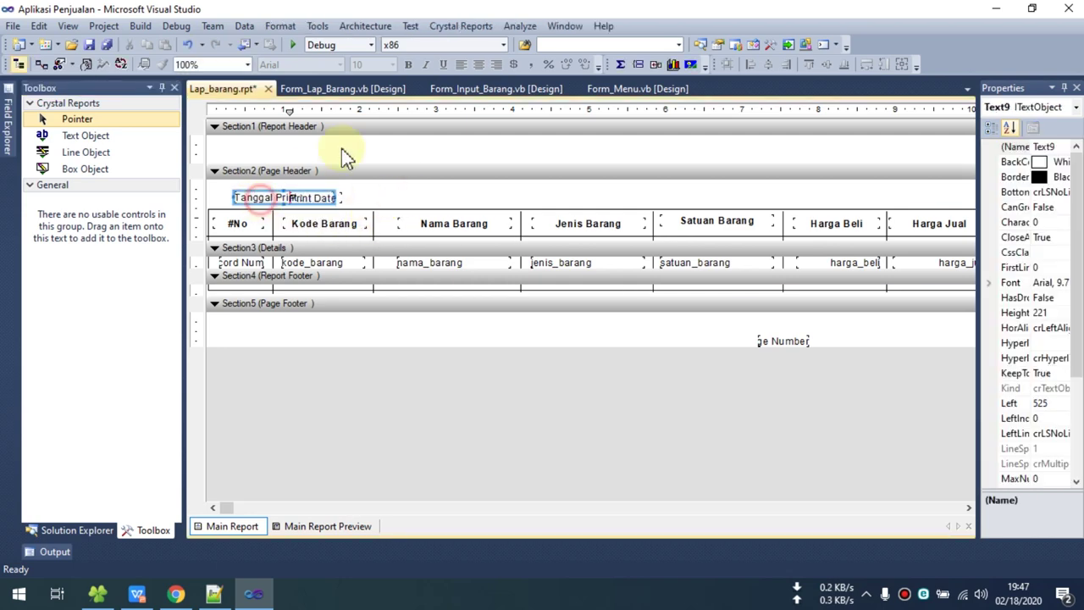
{"action": "left_click", "coordinate": [408, 64]}
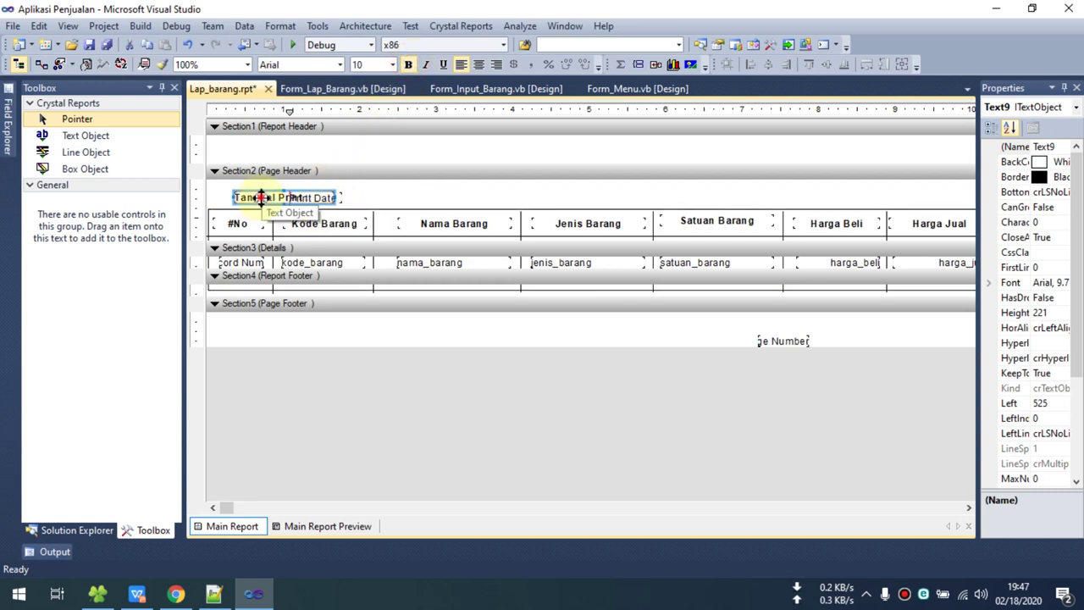
{"action": "left_click_drag", "start_coordinate": [266, 198], "coordinate": [237, 198]}
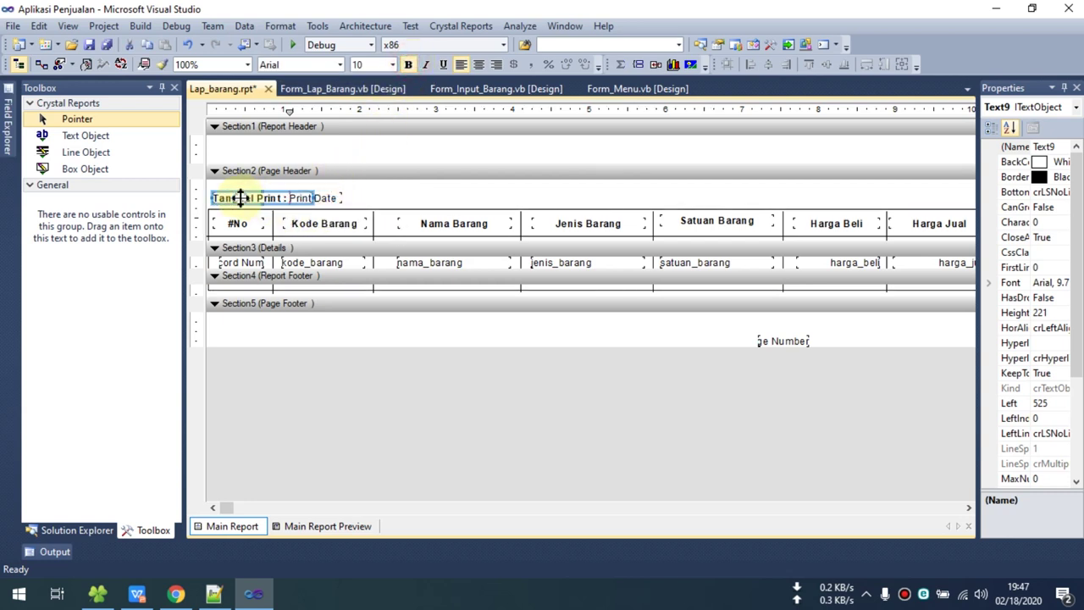
{"action": "left_click", "coordinate": [314, 198]}
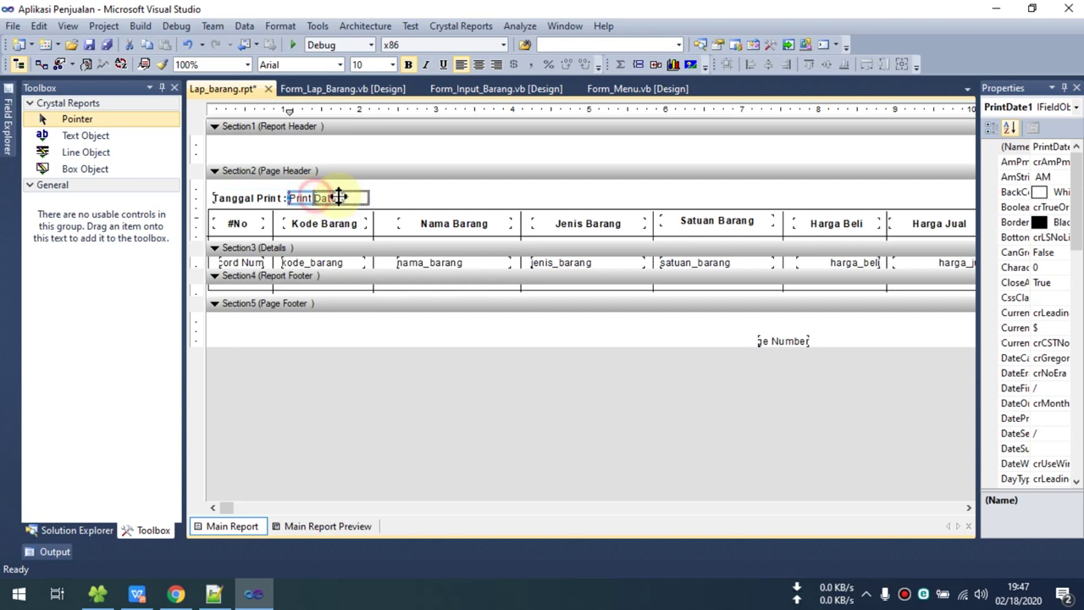
{"action": "left_click", "coordinate": [409, 64]}
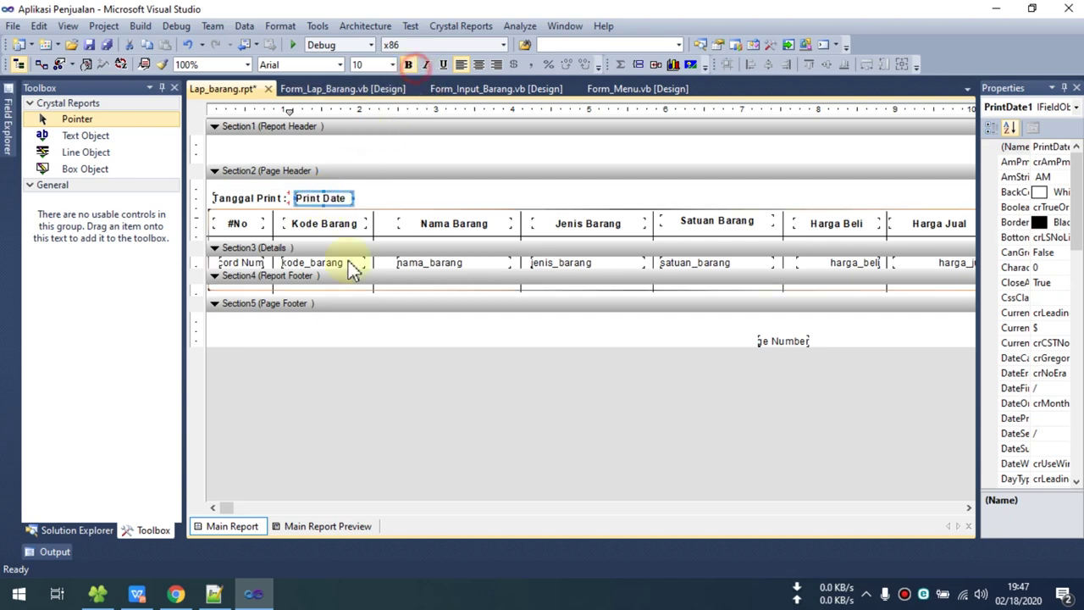
{"action": "left_click", "coordinate": [285, 526]}
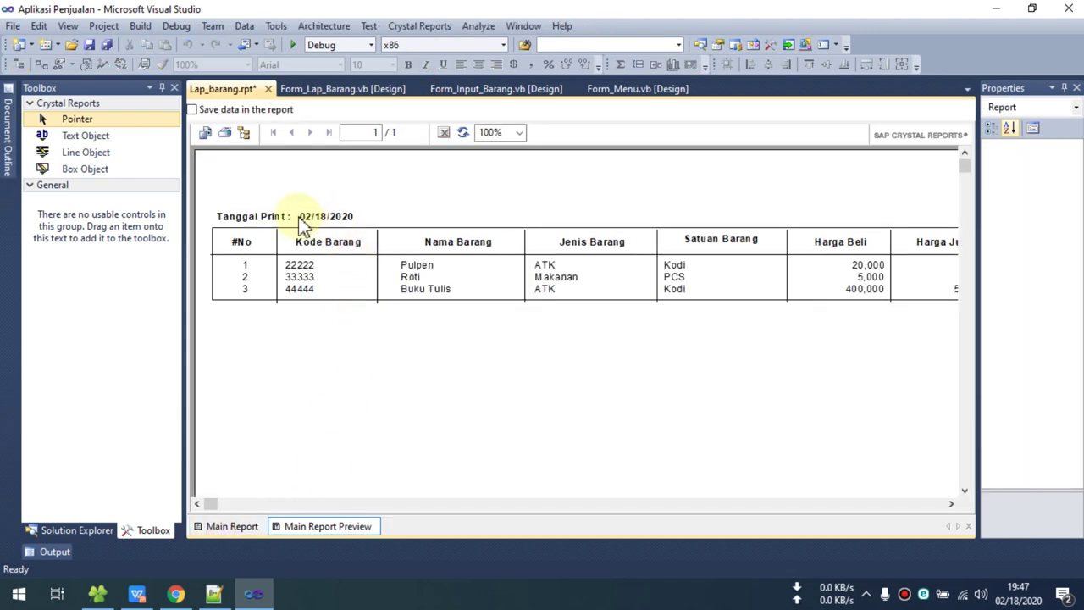
Increase the Report Header section's height, save the report, and add a text object reading "Padang Mart" in that section.
{"action": "left_click", "coordinate": [232, 526]}
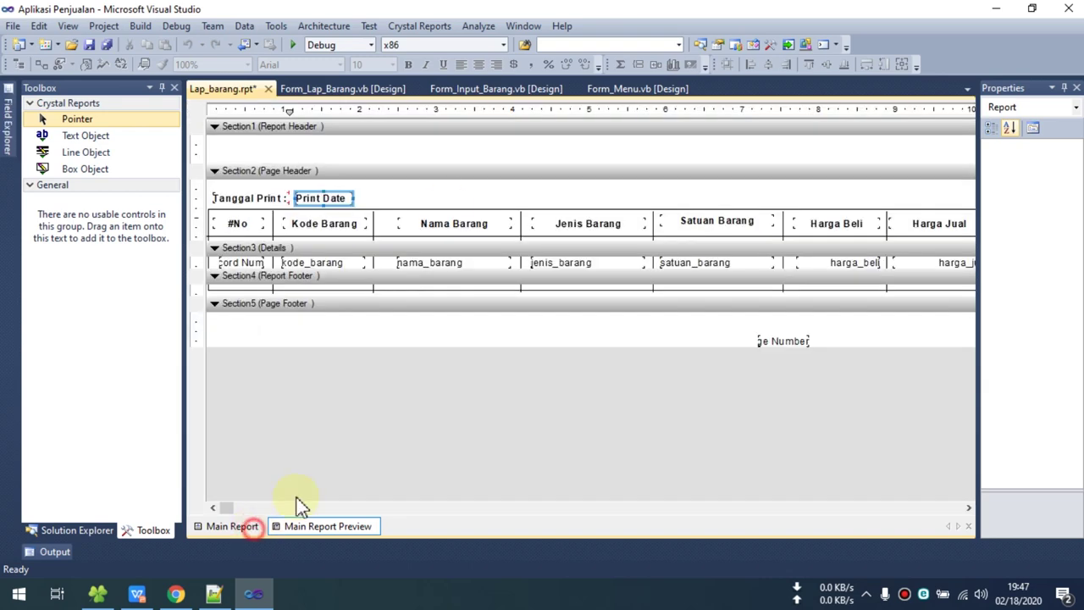
{"action": "left_click_drag", "start_coordinate": [487, 167], "coordinate": [484, 207]}
{"action": "key", "text": "ctrl+s"}
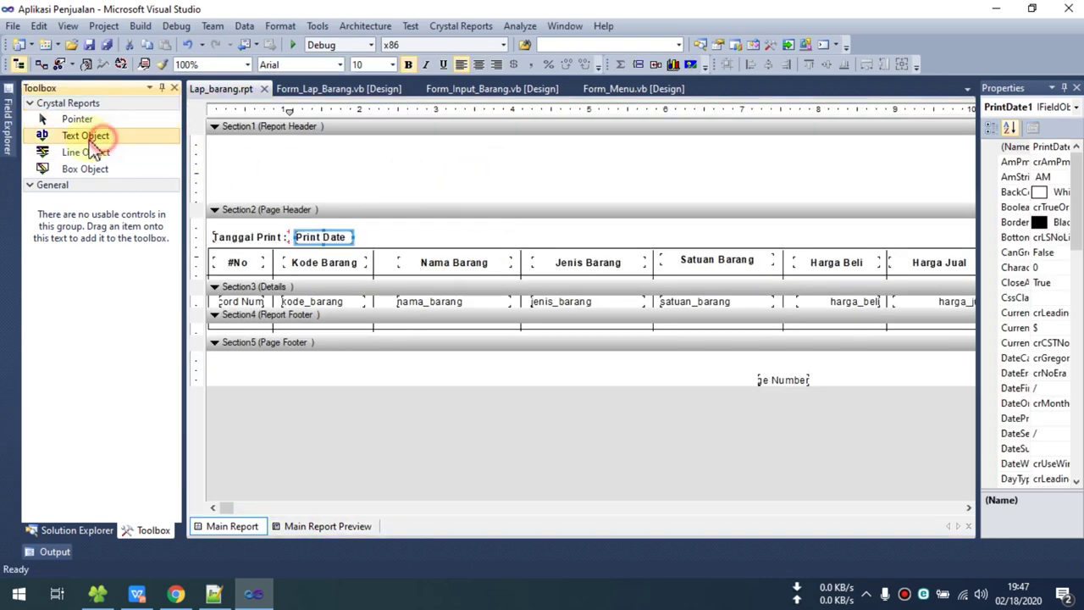
{"action": "left_click", "coordinate": [78, 137]}
{"action": "left_click", "coordinate": [464, 153]}
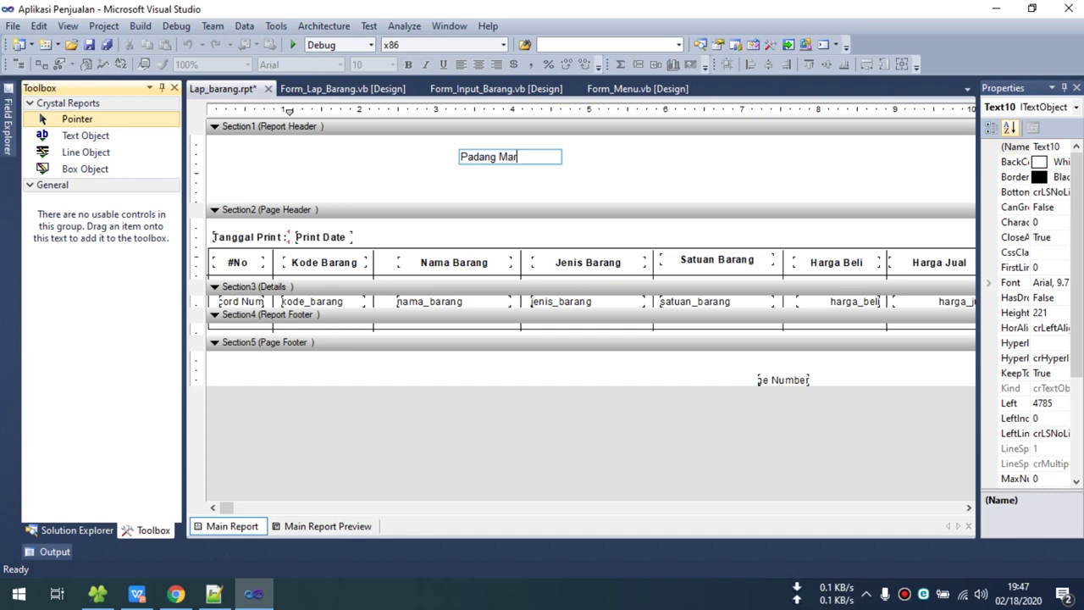
{"action": "left_click", "coordinate": [535, 186]}
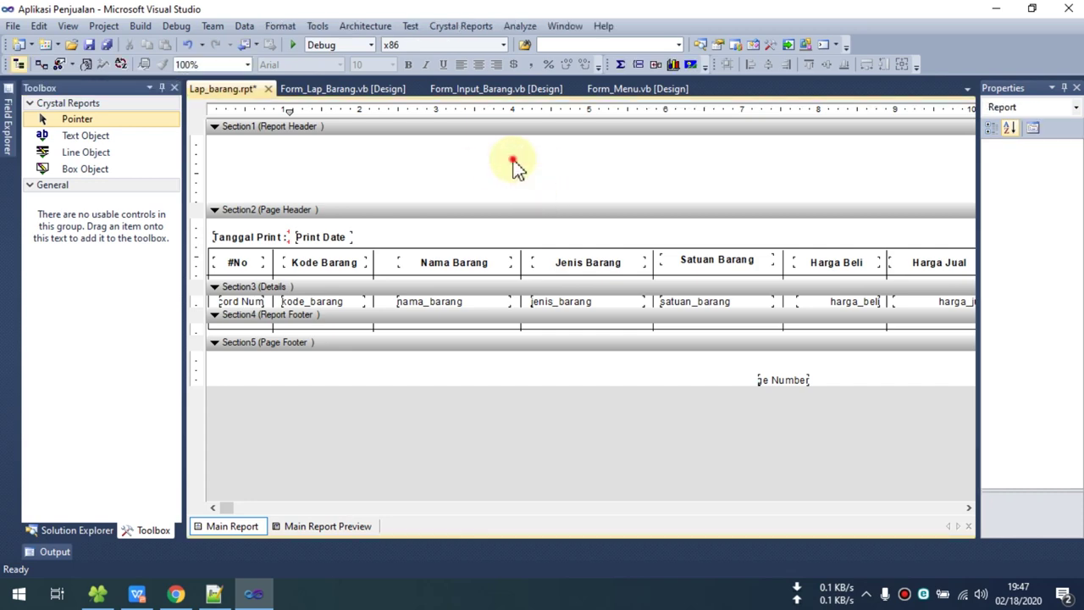
Make the Padang Mart title bold at font size 28 and enlarge its text box to fit.
{"action": "left_click", "coordinate": [491, 154]}
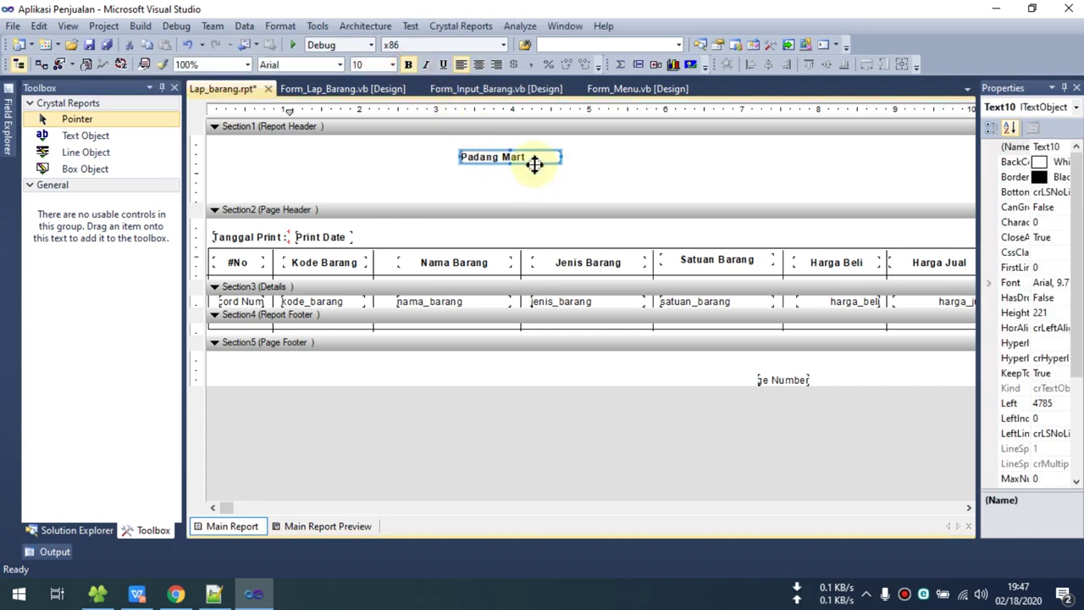
{"action": "left_click", "coordinate": [392, 65]}
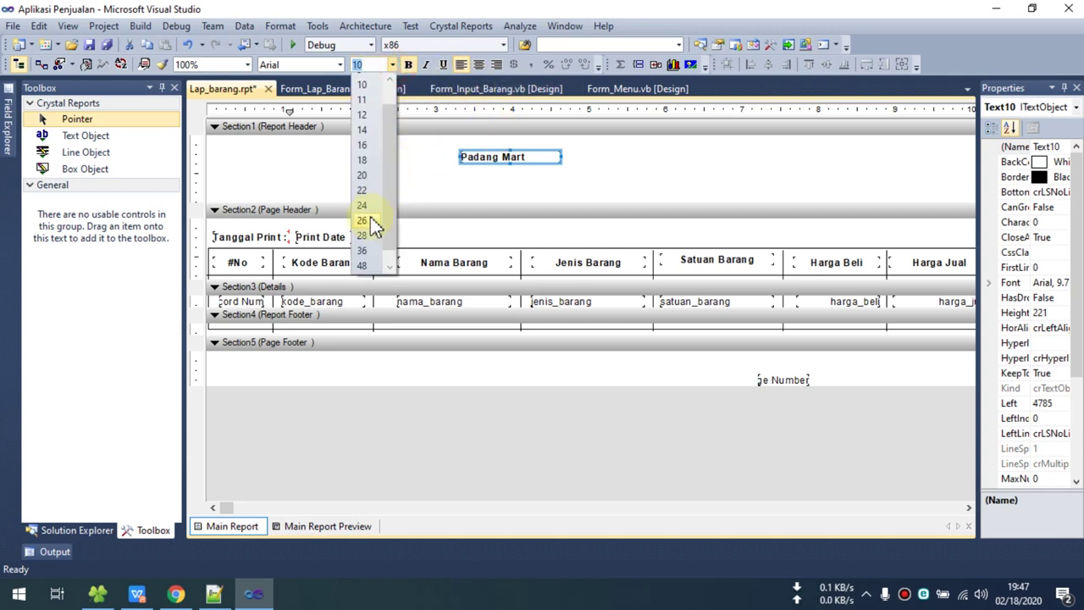
{"action": "left_click", "coordinate": [362, 249]}
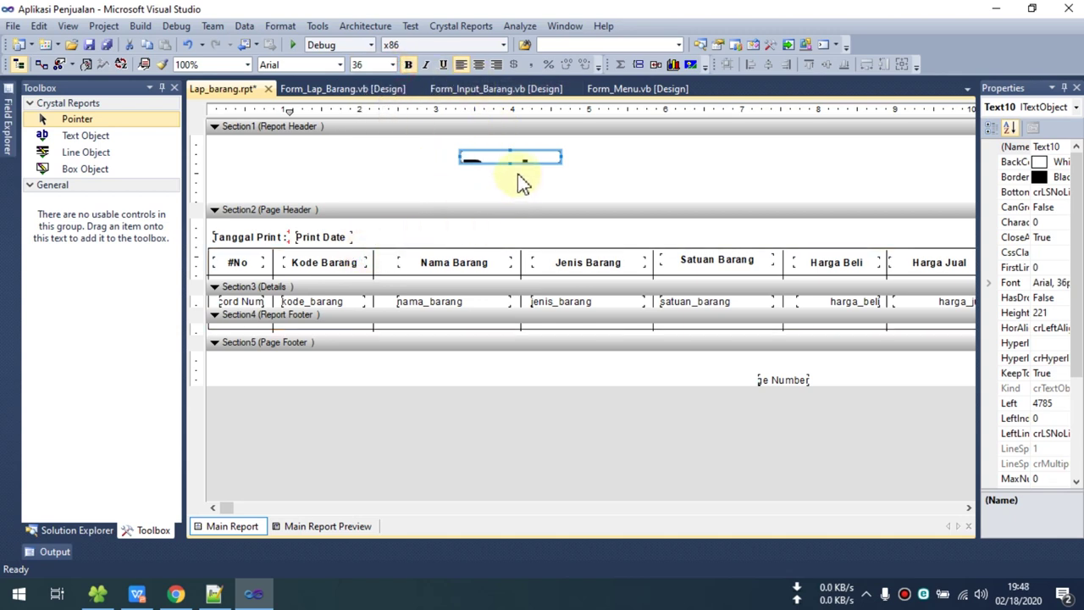
{"action": "left_click", "coordinate": [393, 65]}
{"action": "left_click", "coordinate": [362, 221]}
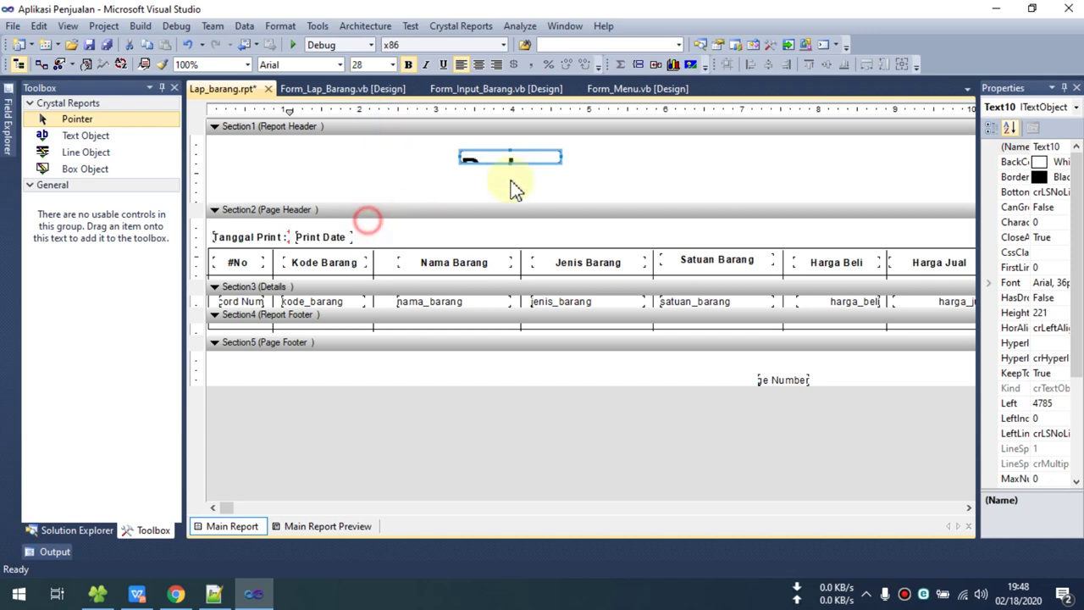
{"action": "left_click_drag", "start_coordinate": [509, 163], "coordinate": [680, 170]}
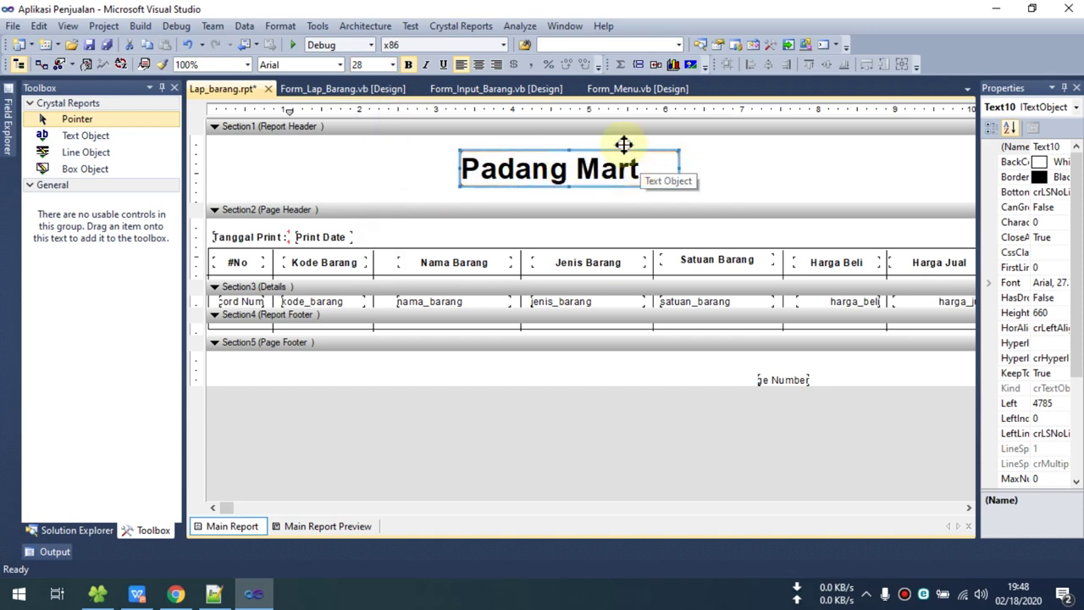
Centre the Padang Mart text in its box, move the title to the middle of the page, and preview the report.
{"action": "left_click", "coordinate": [479, 64]}
{"action": "left_click_drag", "start_coordinate": [584, 168], "coordinate": [644, 158]}
{"action": "left_click", "coordinate": [310, 526]}
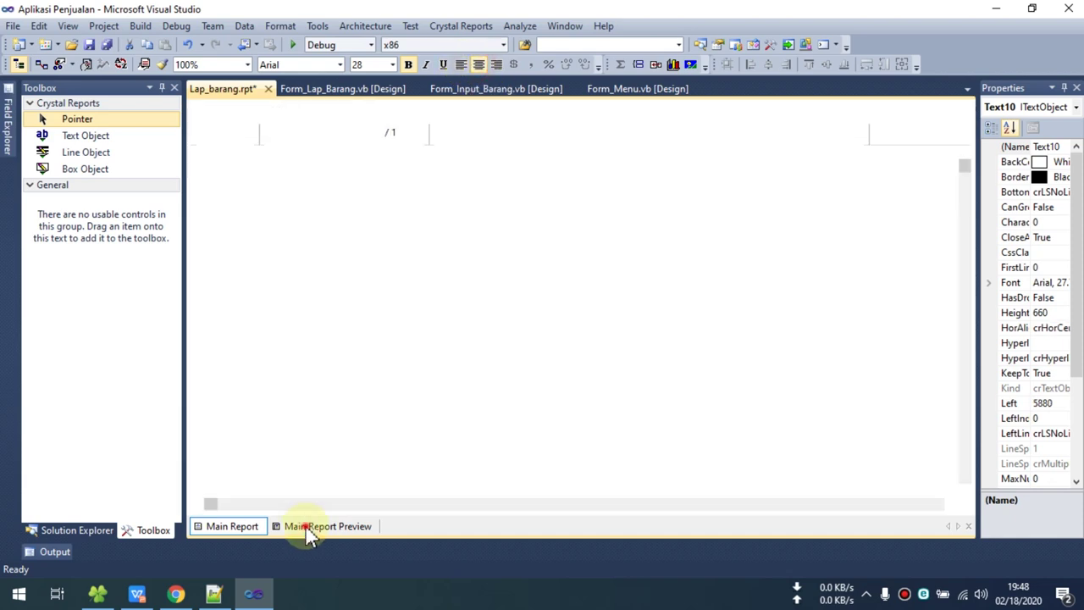
Extend the Report Header section downward, save the report, and add a text object reading "Laporan Data Barang" below the Padang Mart title.
{"action": "left_click", "coordinate": [232, 526]}
{"action": "left_click", "coordinate": [625, 177]}
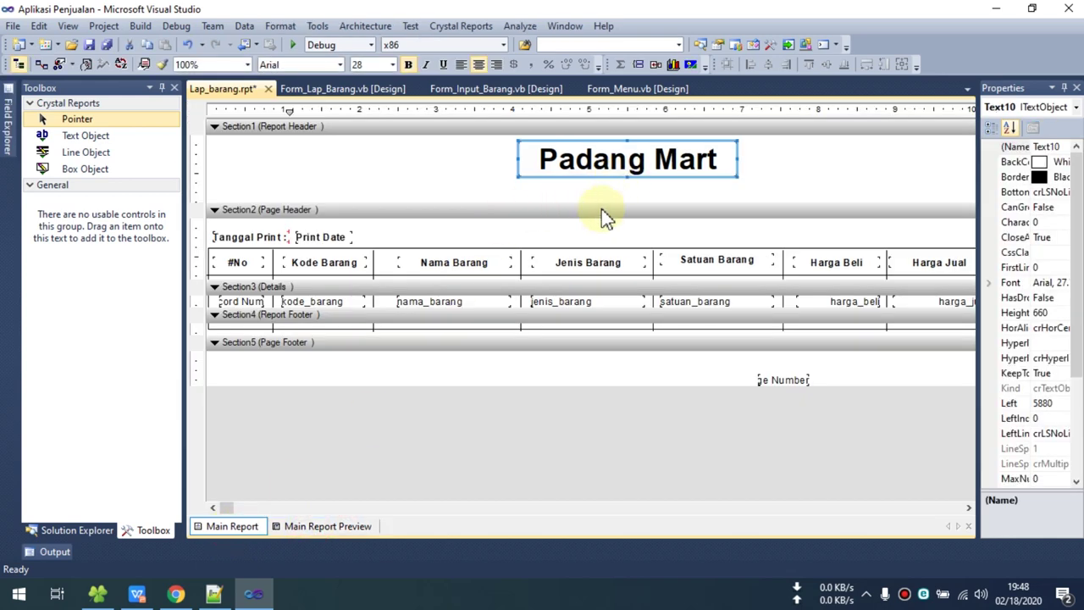
{"action": "left_click_drag", "start_coordinate": [604, 203], "coordinate": [604, 229]}
{"action": "key", "text": "ctrl+s"}
{"action": "left_click", "coordinate": [93, 138]}
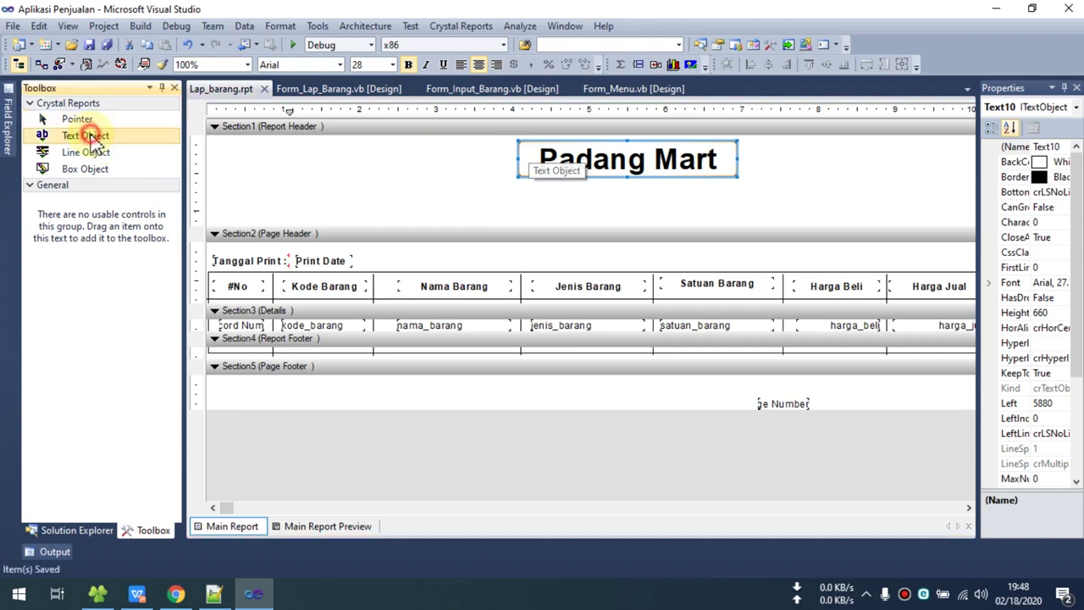
{"action": "left_click", "coordinate": [539, 212]}
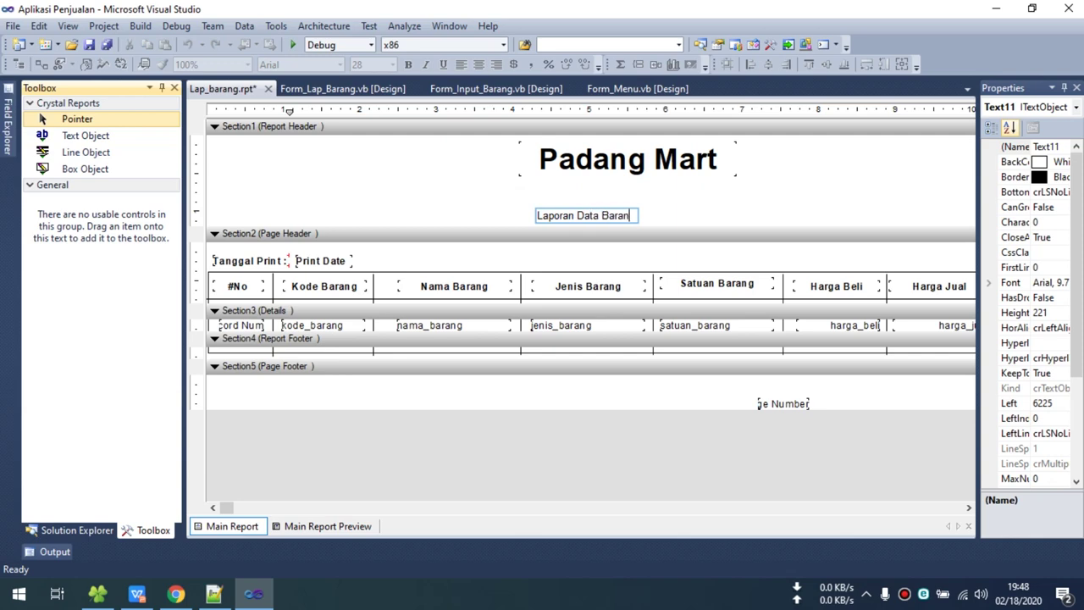
{"action": "type", "text": "Laporan Data Barang"}
{"action": "left_click", "coordinate": [685, 211]}
Widen the Laporan Data Barang text box, make its text centred and bold at font size 12, and increase the box height to fit.
{"action": "left_click", "coordinate": [630, 215]}
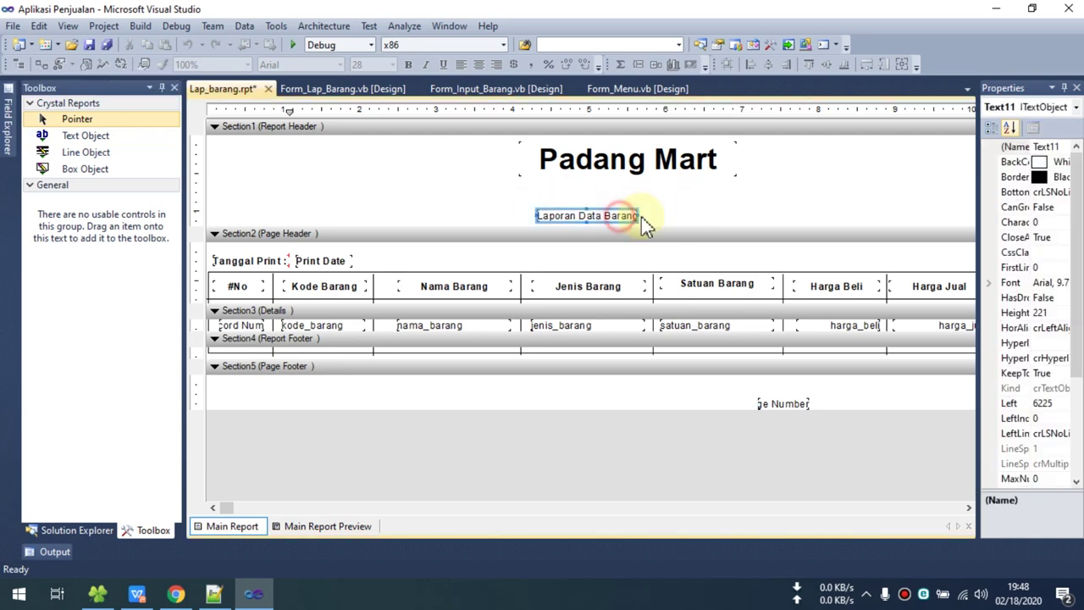
{"action": "left_click_drag", "start_coordinate": [640, 216], "coordinate": [744, 215]}
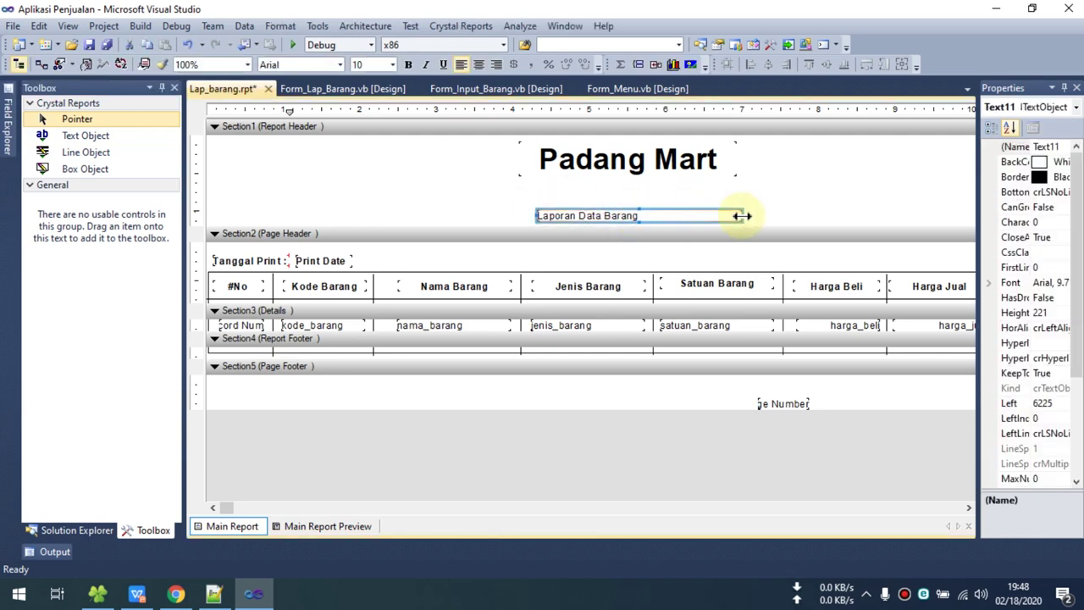
{"action": "left_click", "coordinate": [479, 66]}
{"action": "left_click", "coordinate": [408, 66]}
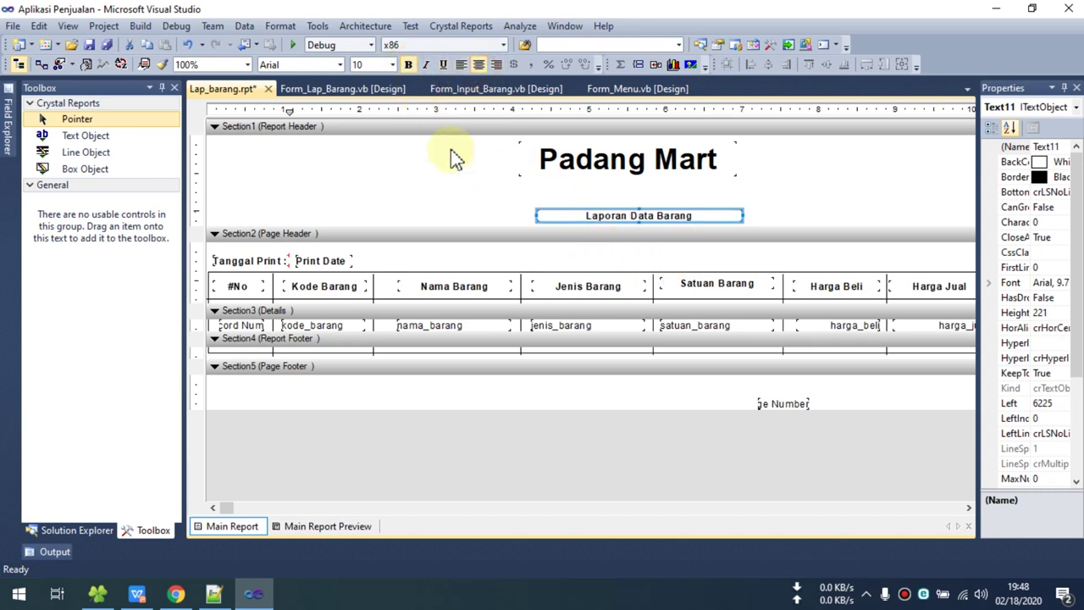
{"action": "left_click", "coordinate": [393, 66]}
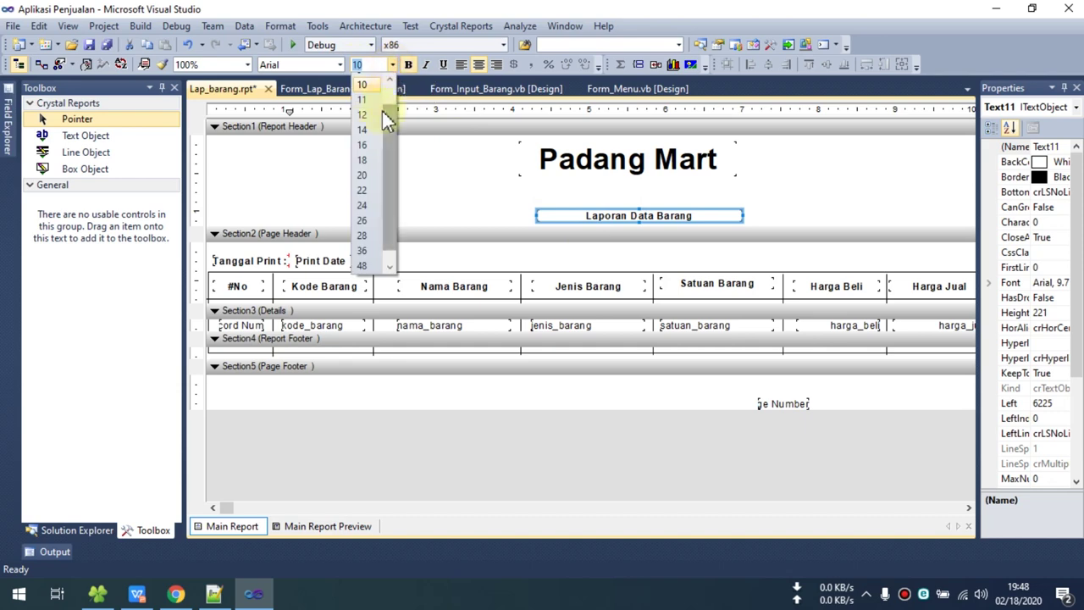
{"action": "left_click", "coordinate": [373, 116]}
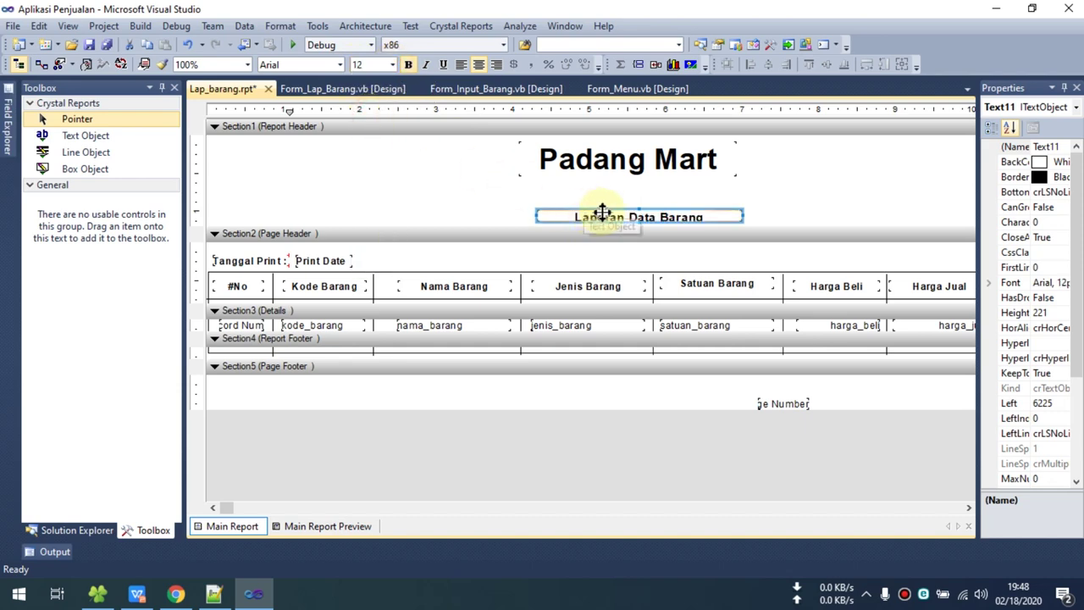
{"action": "left_click_drag", "start_coordinate": [640, 209], "coordinate": [637, 203]}
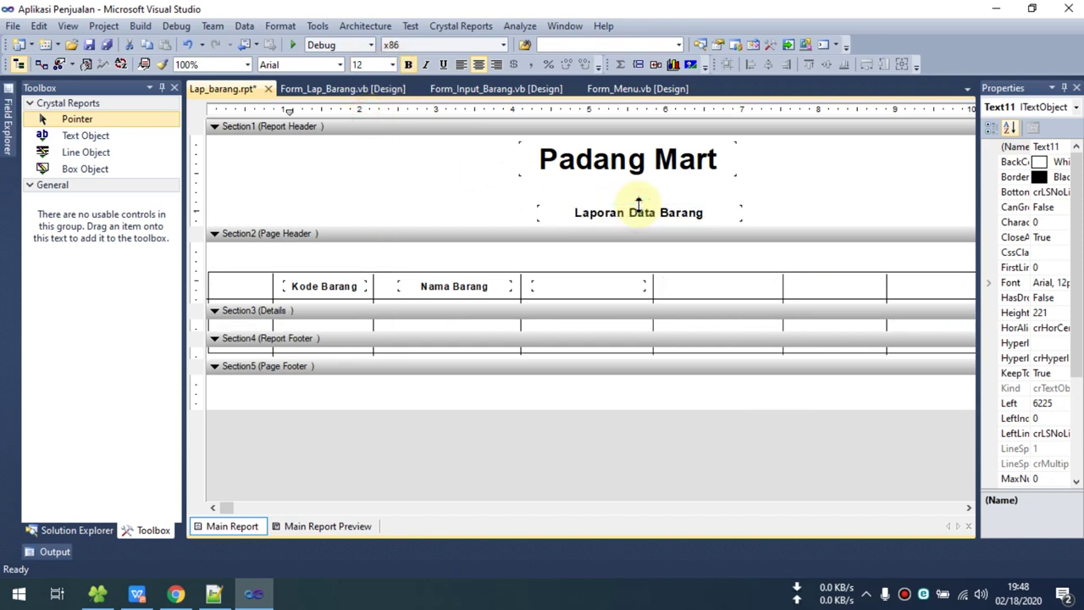
Underline the Laporan Data Barang subtitle, preview the report, and return to its design view.
{"action": "left_click", "coordinate": [443, 65]}
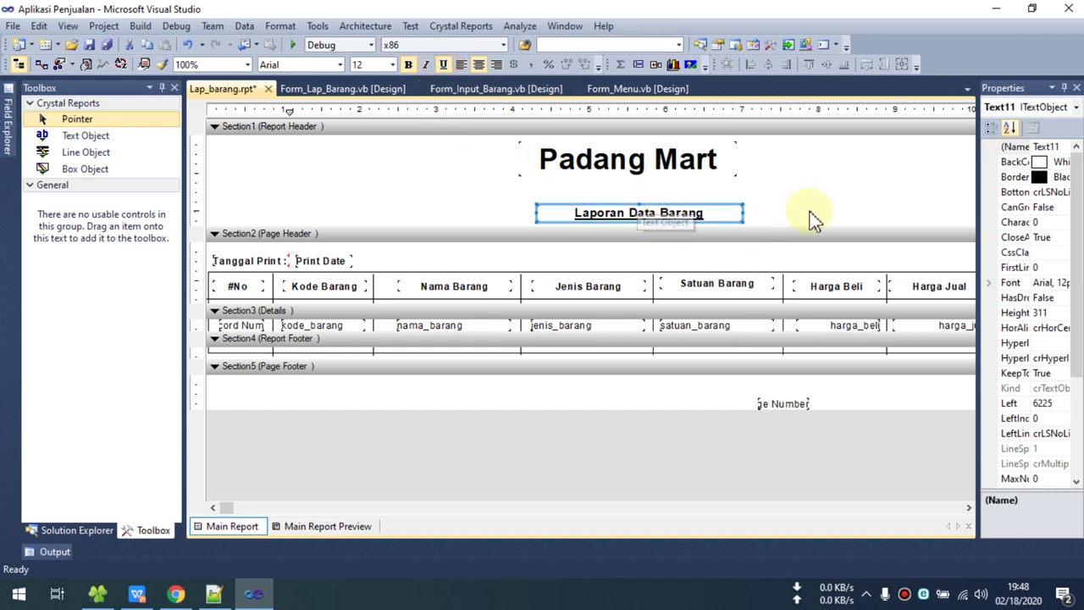
{"action": "left_click", "coordinate": [822, 182]}
{"action": "left_click", "coordinate": [310, 532]}
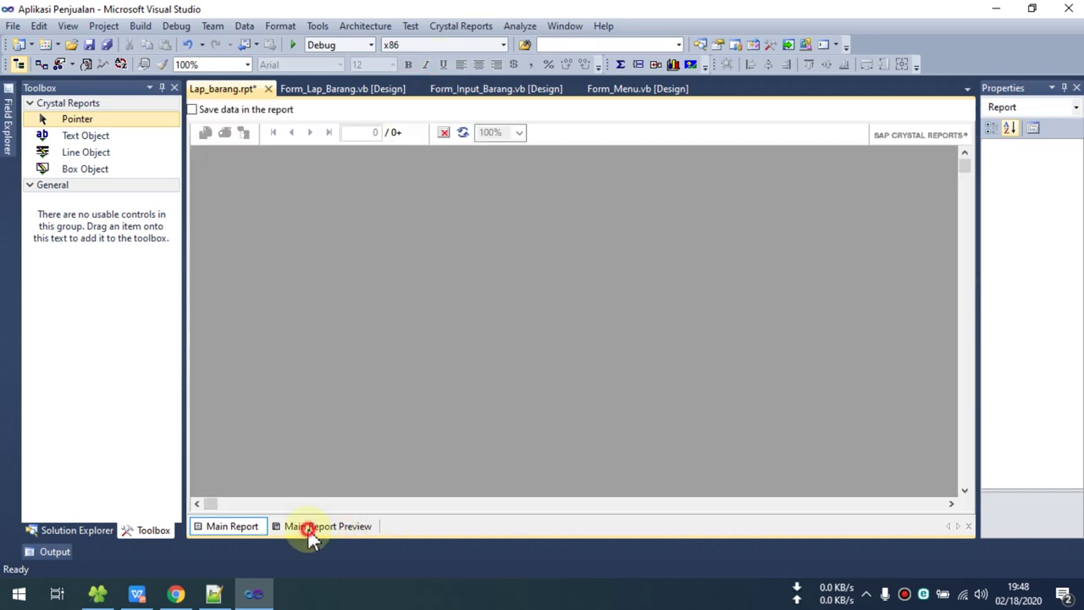
{"action": "left_click", "coordinate": [232, 526]}
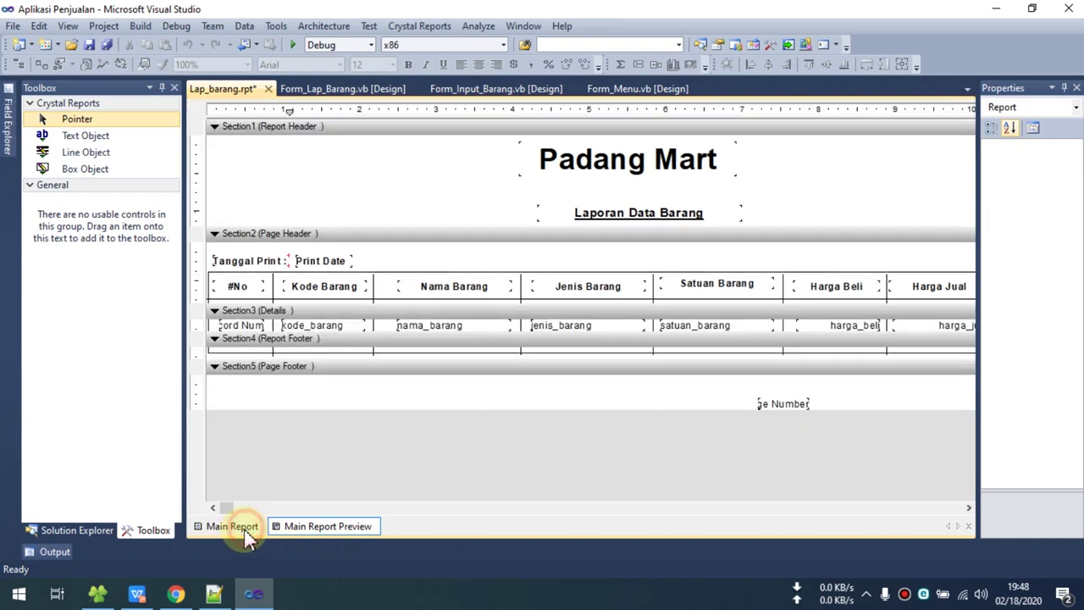
Draw a horizontal line across the full page width between the Padang Mart and Laporan Data Barang titles, and make it thicker.
{"action": "left_click", "coordinate": [85, 152]}
{"action": "left_click_drag", "start_coordinate": [210, 196], "coordinate": [954, 200]}
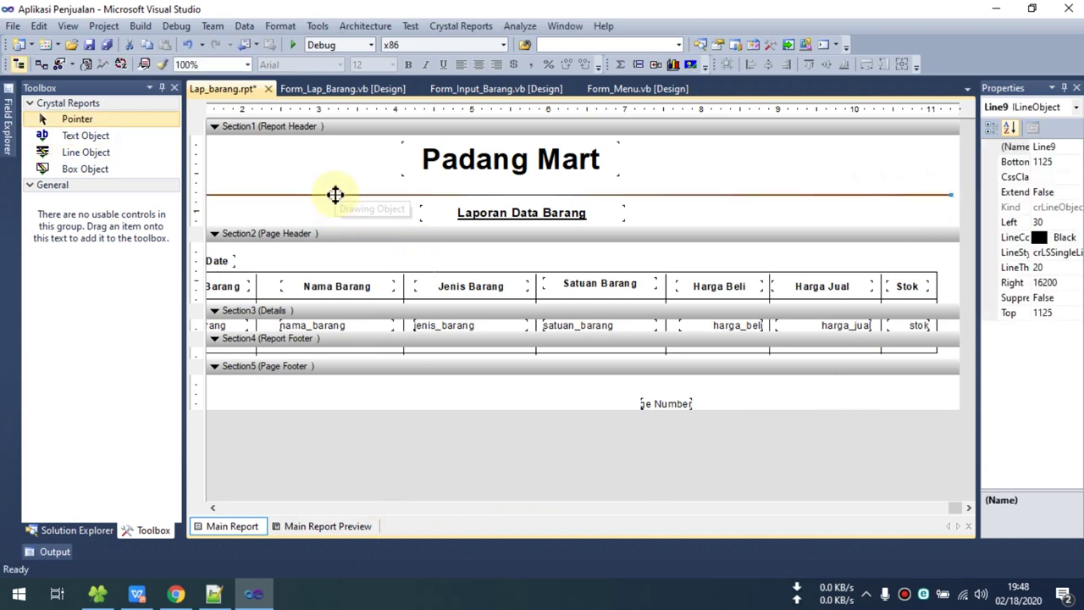
{"action": "left_click", "coordinate": [336, 195]}
{"action": "right_click", "coordinate": [337, 199]}
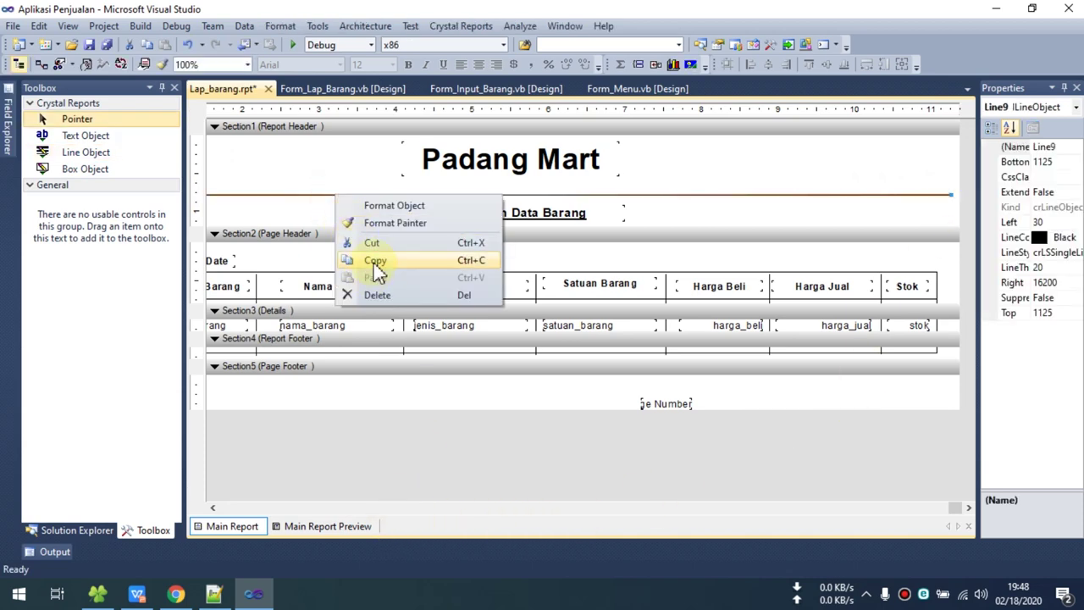
{"action": "left_click", "coordinate": [395, 205]}
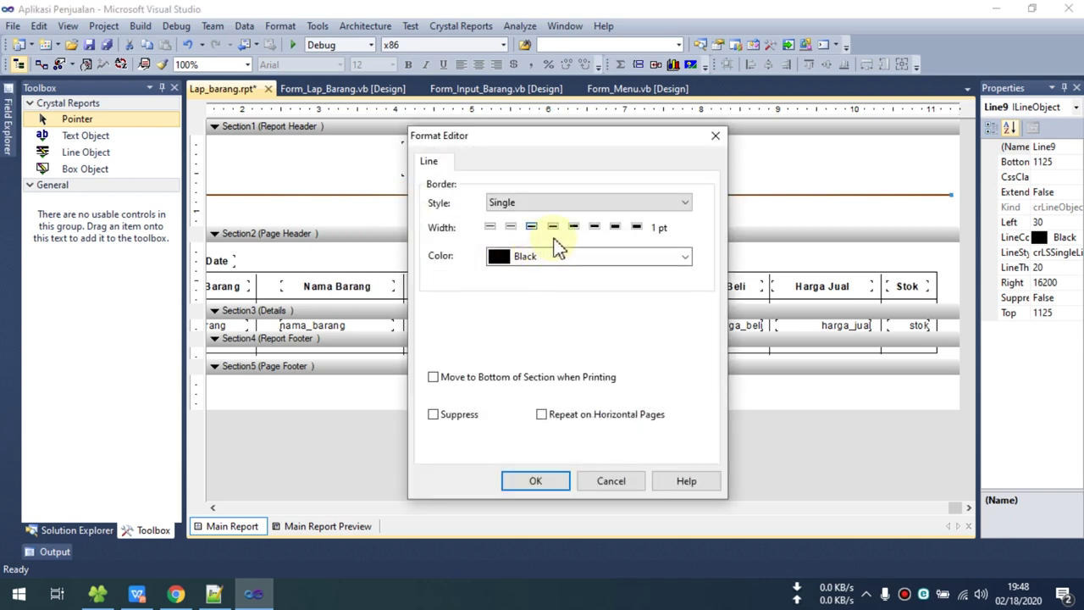
{"action": "left_click", "coordinate": [552, 481]}
Preview the report with the heading line and save Lap_barang.rpt.
{"action": "left_click", "coordinate": [321, 528]}
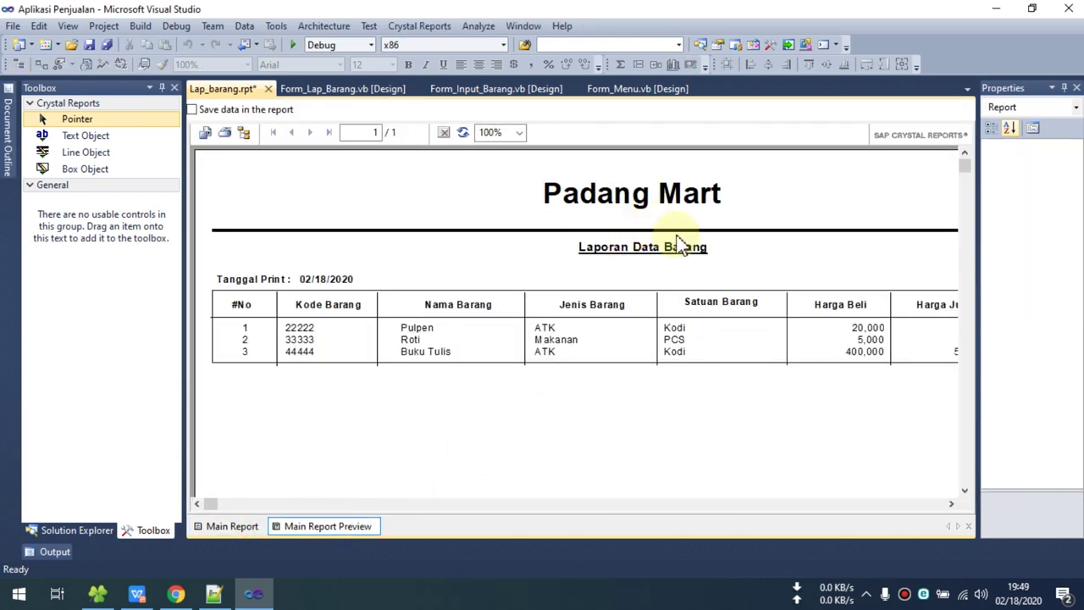
{"action": "left_click_drag", "start_coordinate": [978, 319], "coordinate": [993, 322]}
{"action": "key", "text": "ctrl+s"}
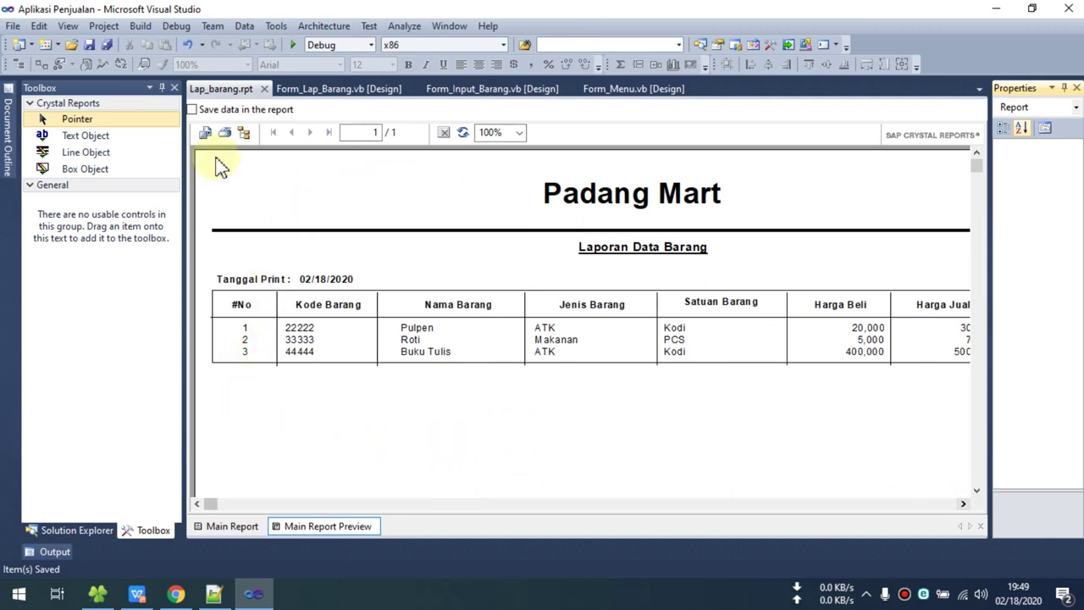
Look through the Form_Barang, Form_Penjualan and Lap_barang.rpt designs, ending on the Form_Lap_Barang designer.
{"action": "left_click", "coordinate": [85, 530]}
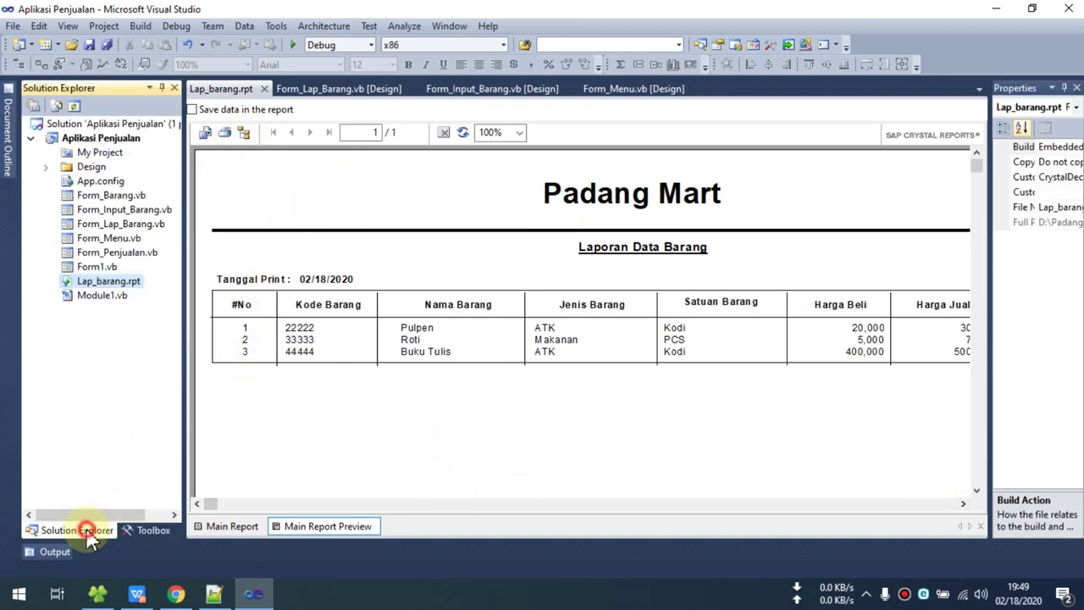
{"action": "double_click", "coordinate": [113, 196]}
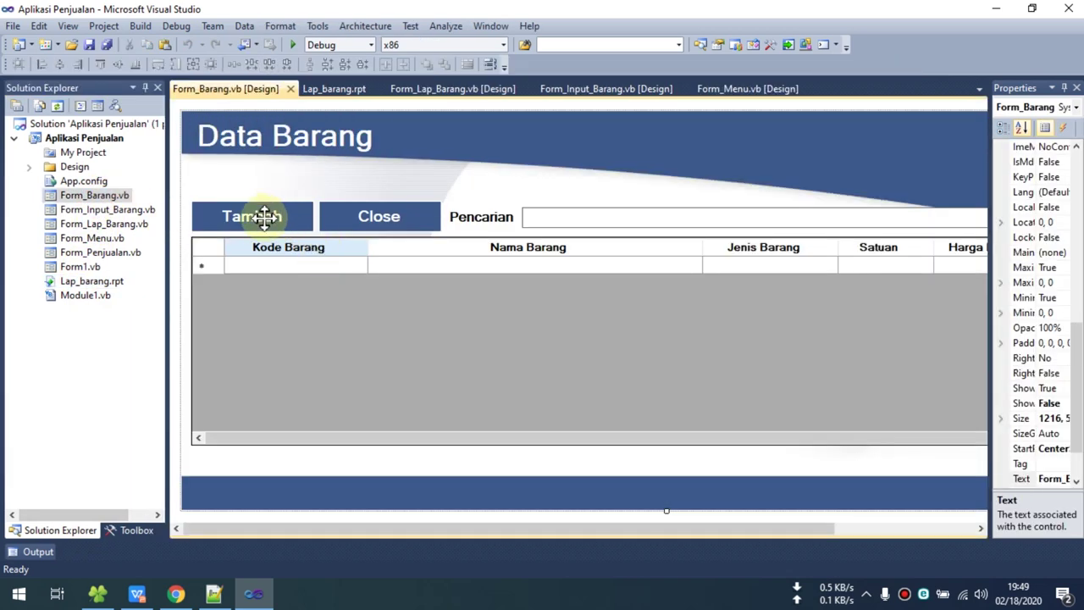
{"action": "left_click", "coordinate": [73, 282]}
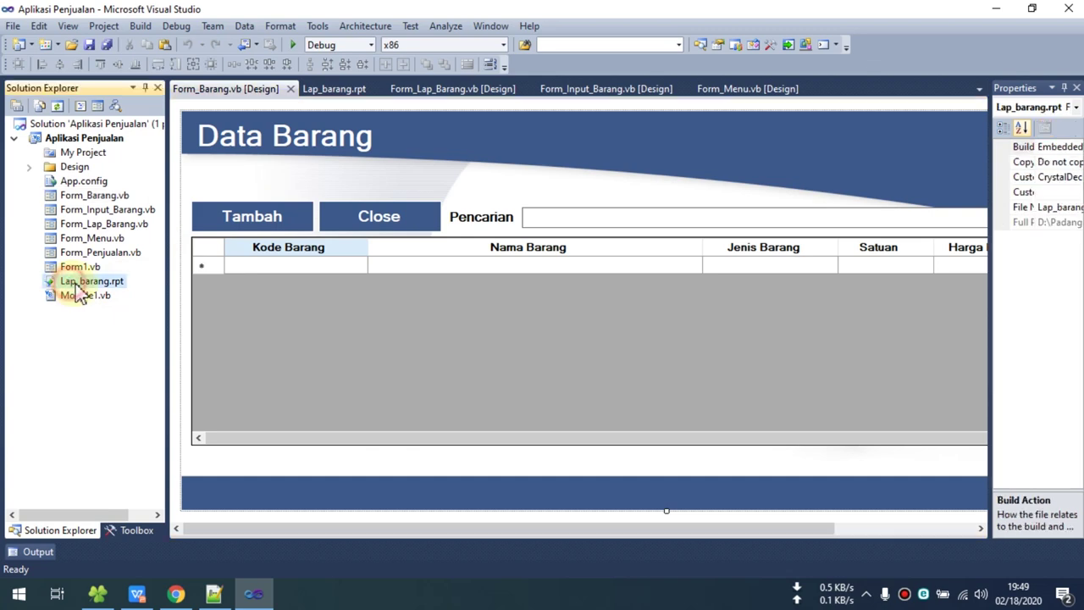
{"action": "left_click", "coordinate": [90, 196]}
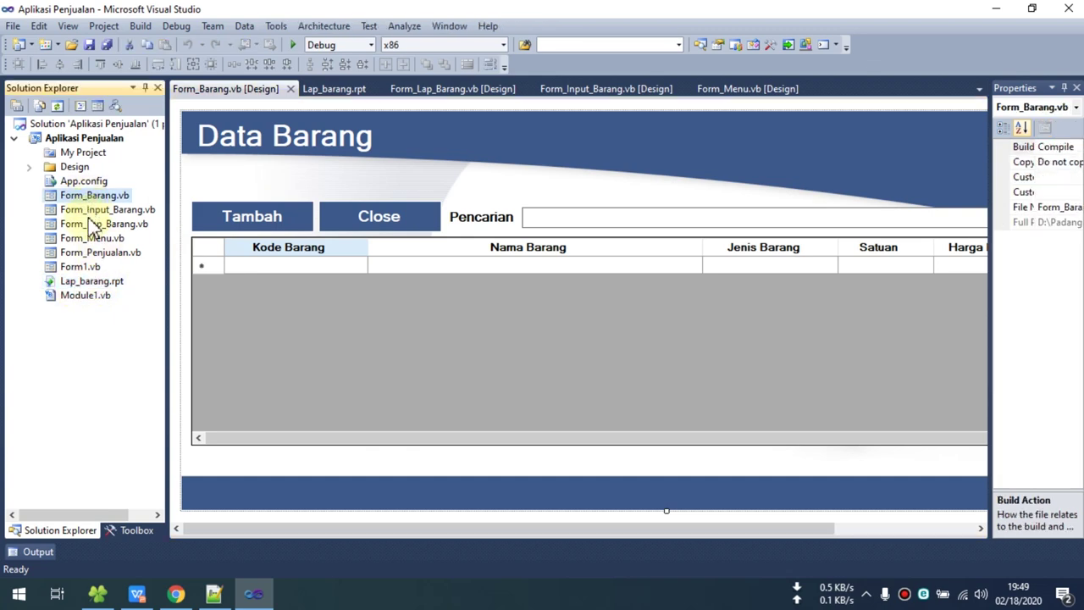
{"action": "double_click", "coordinate": [91, 223]}
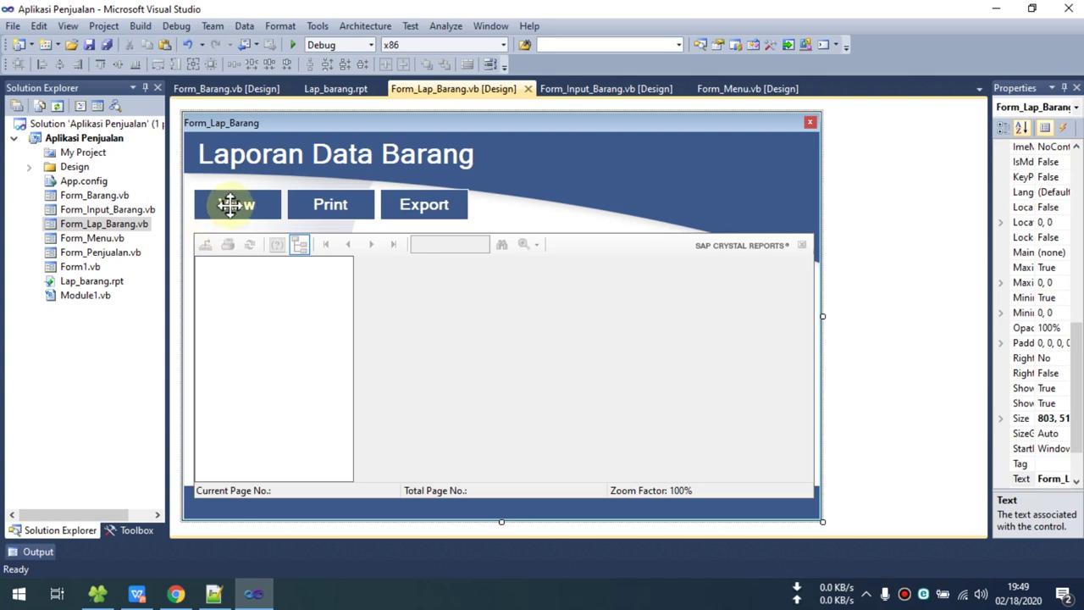
{"action": "left_click", "coordinate": [240, 209]}
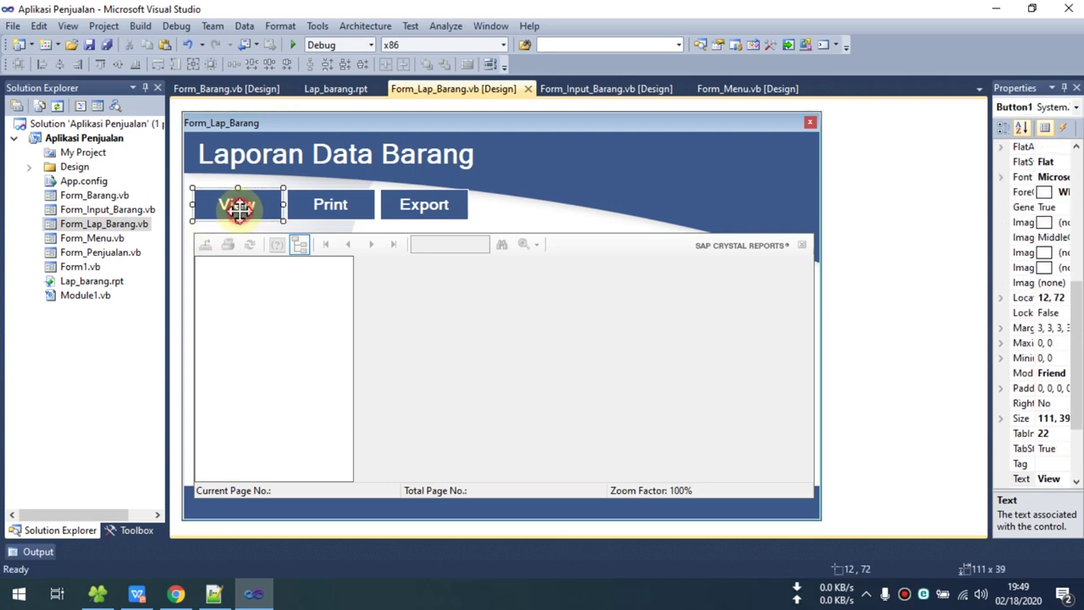
{"action": "double_click", "coordinate": [95, 253]}
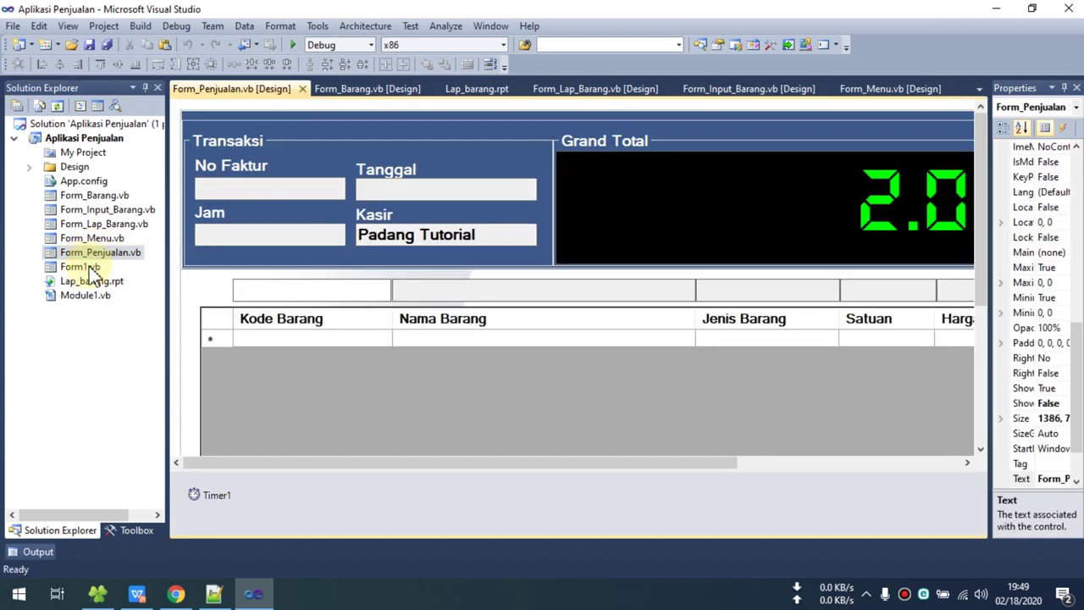
{"action": "double_click", "coordinate": [91, 281]}
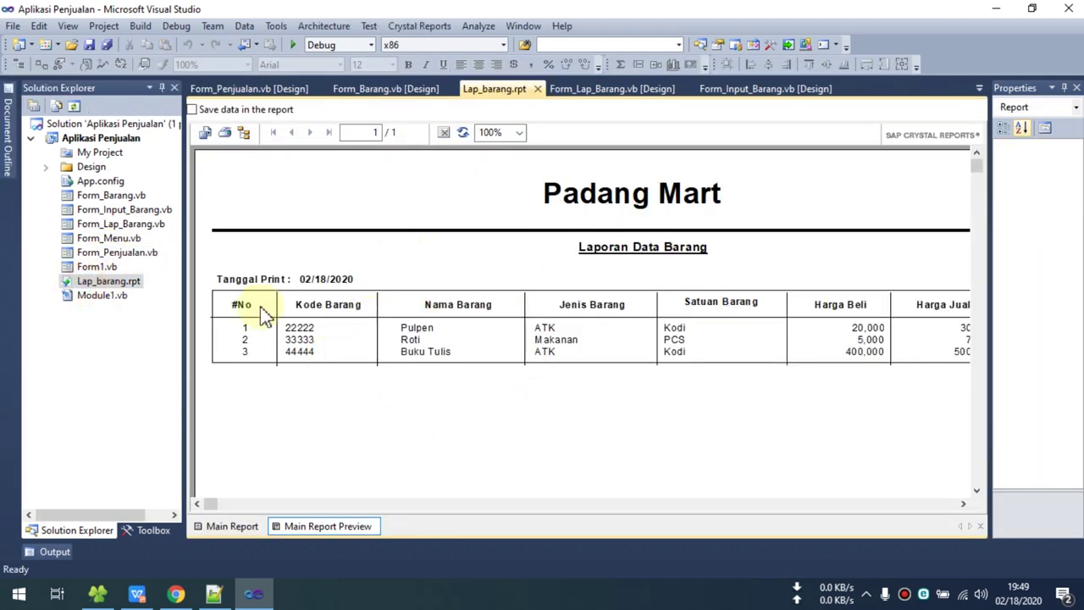
{"action": "double_click", "coordinate": [102, 196]}
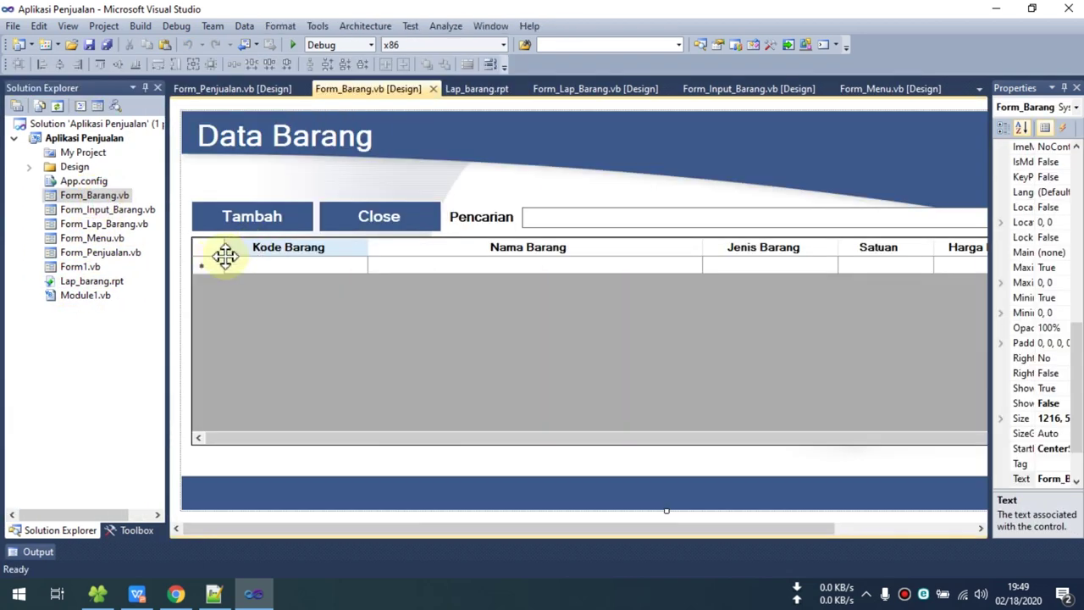
{"action": "double_click", "coordinate": [105, 224]}
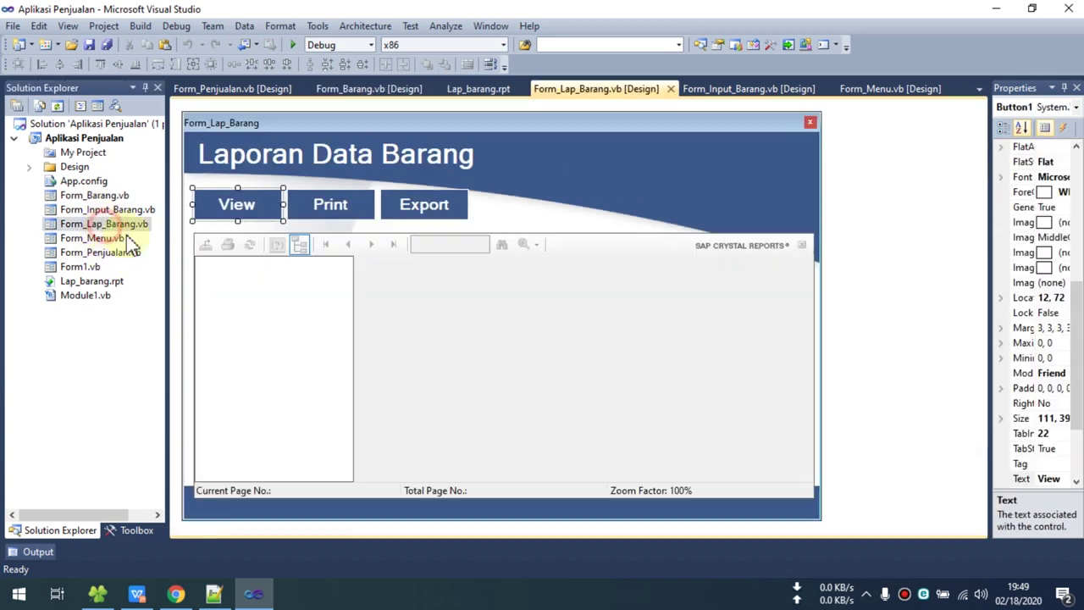
Hide the group tree button of the Crystal Report viewer on Form_Lap_Barang by setting ShowGroupTreeButton to False.
{"action": "left_click", "coordinate": [281, 315]}
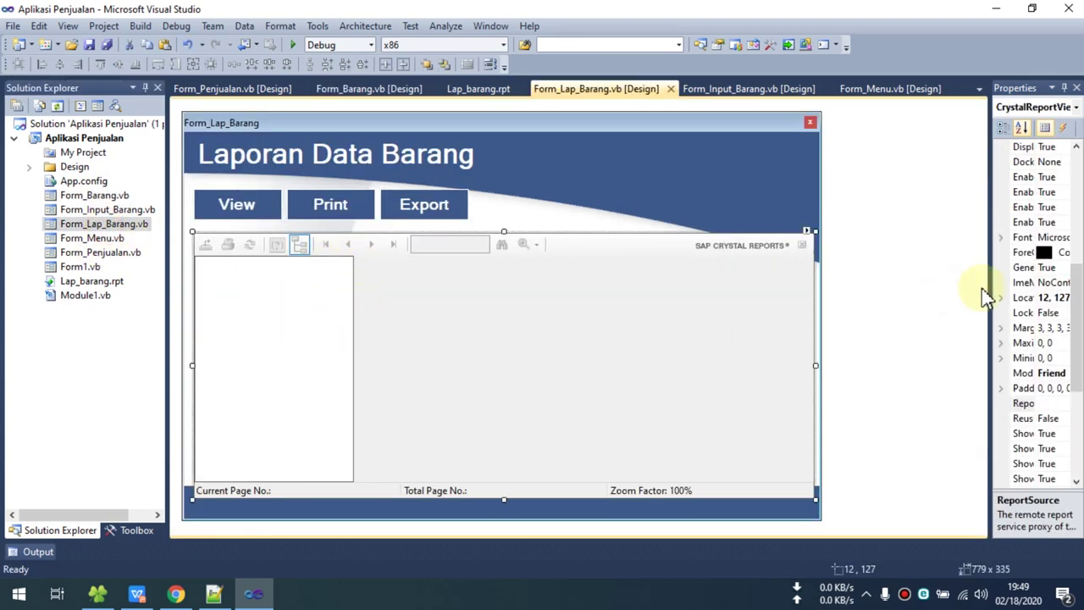
{"action": "left_click_drag", "start_coordinate": [990, 288], "coordinate": [871, 283]}
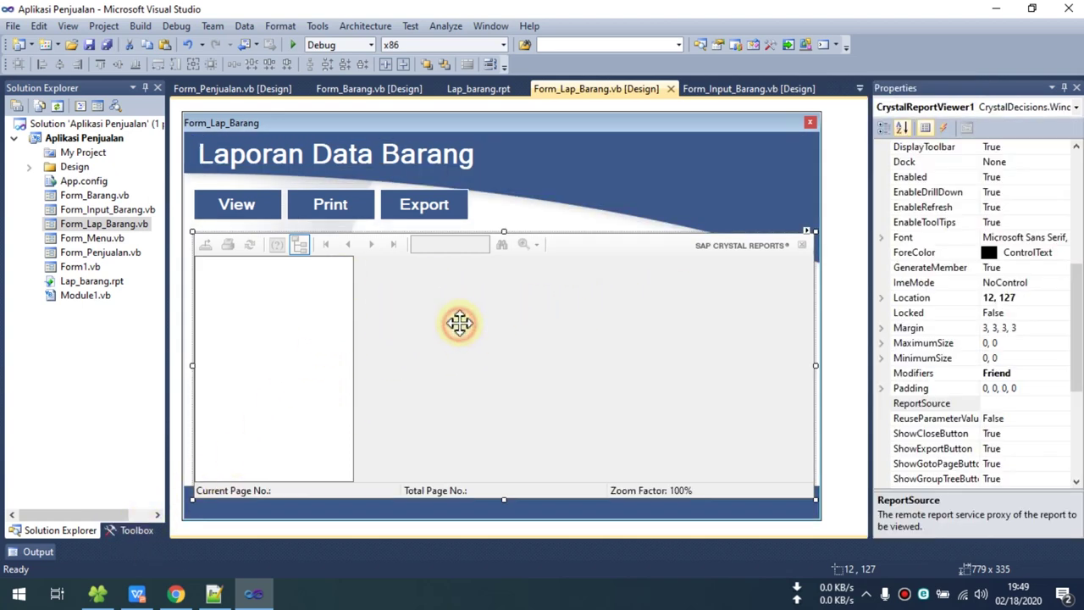
{"action": "left_click_drag", "start_coordinate": [1078, 313], "coordinate": [1078, 394]}
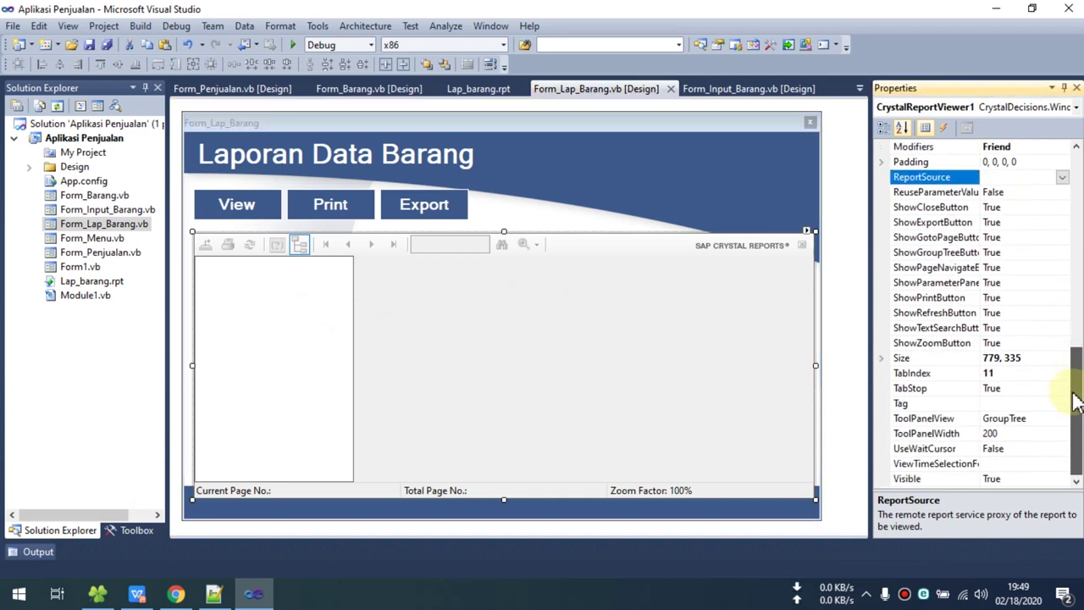
{"action": "left_click_drag", "start_coordinate": [983, 267], "coordinate": [1012, 284]}
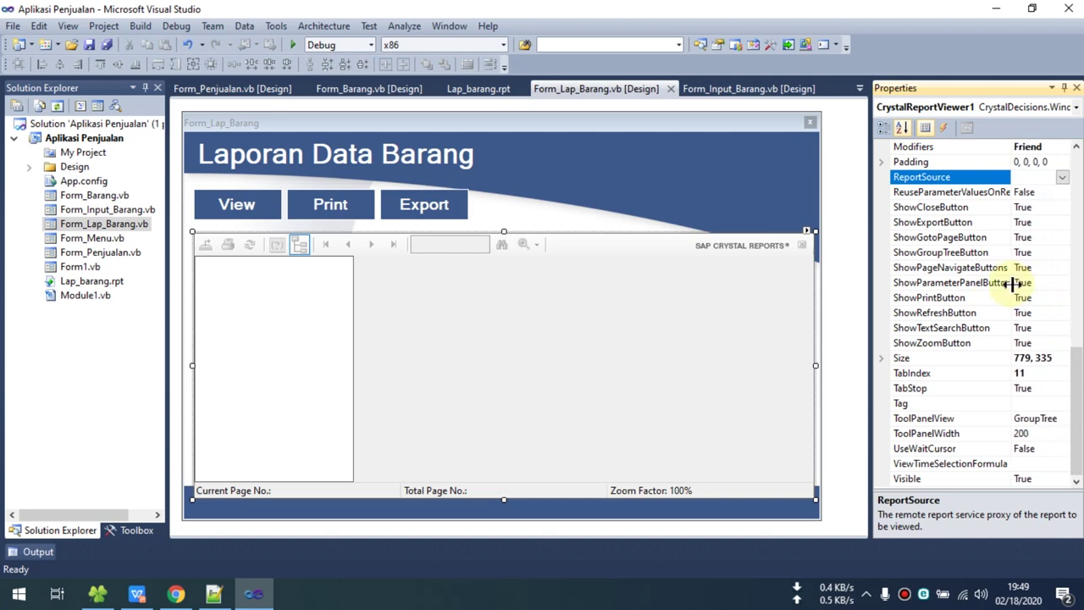
{"action": "double_click", "coordinate": [968, 252]}
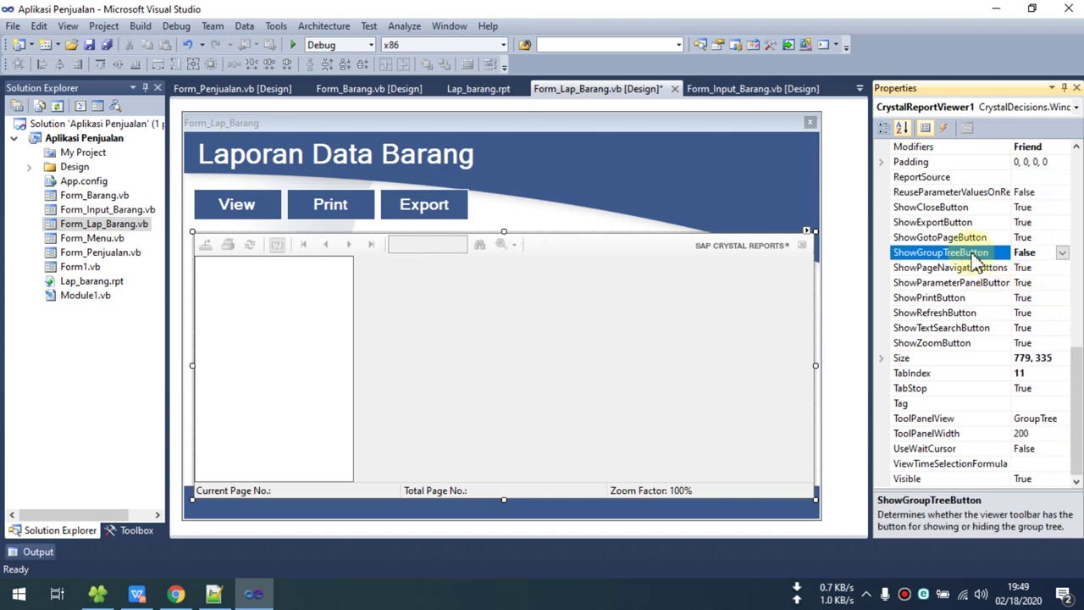
{"action": "left_click", "coordinate": [972, 253]}
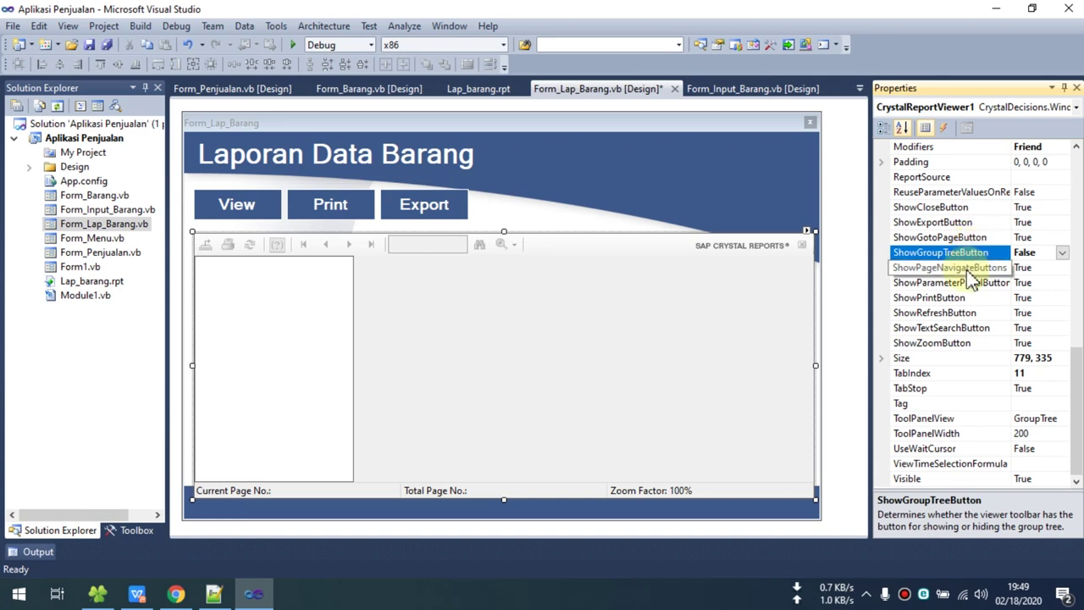
{"action": "double_click", "coordinate": [967, 268]}
{"action": "double_click", "coordinate": [967, 268]}
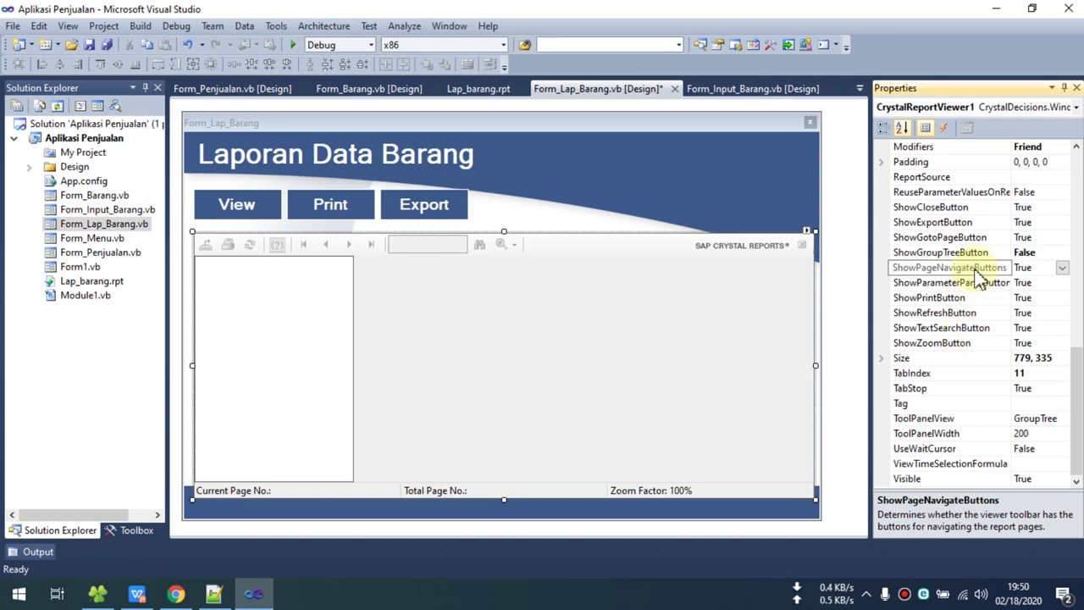
{"action": "double_click", "coordinate": [973, 225]}
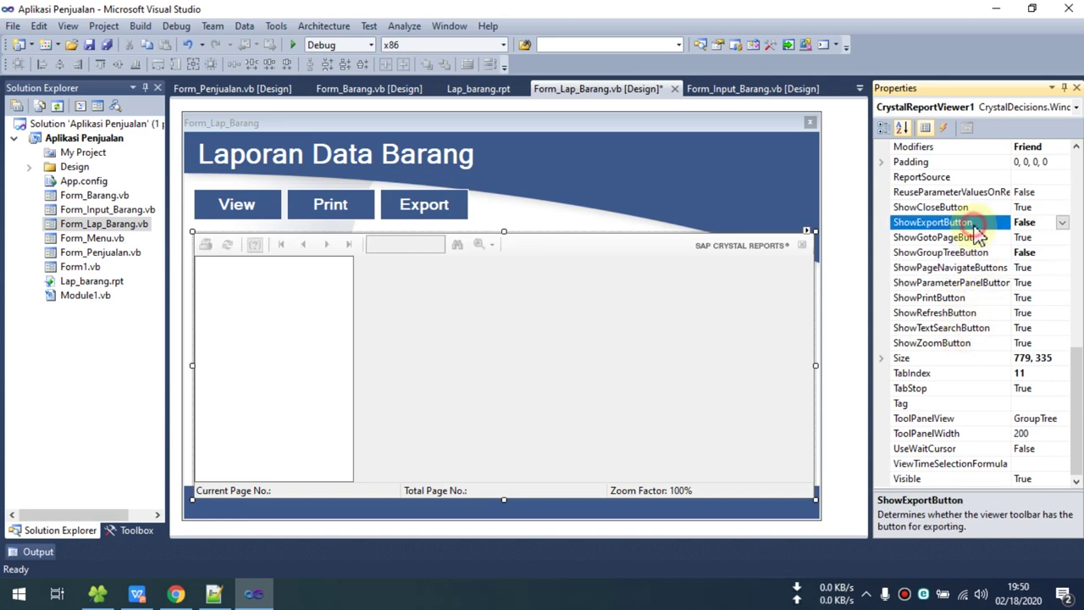
{"action": "double_click", "coordinate": [974, 224]}
{"action": "double_click", "coordinate": [974, 193]}
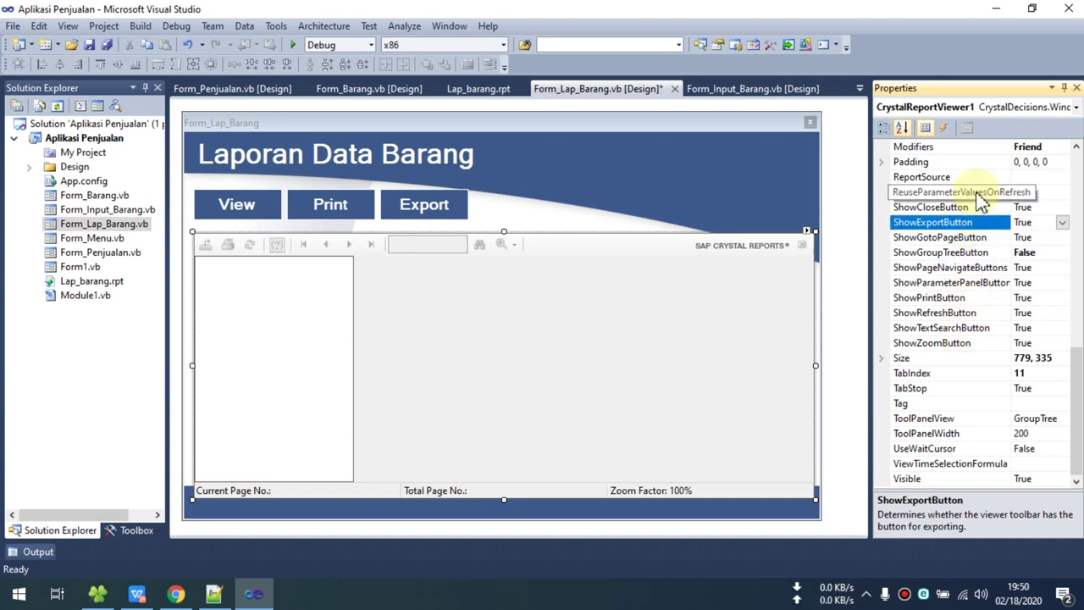
{"action": "double_click", "coordinate": [981, 207]}
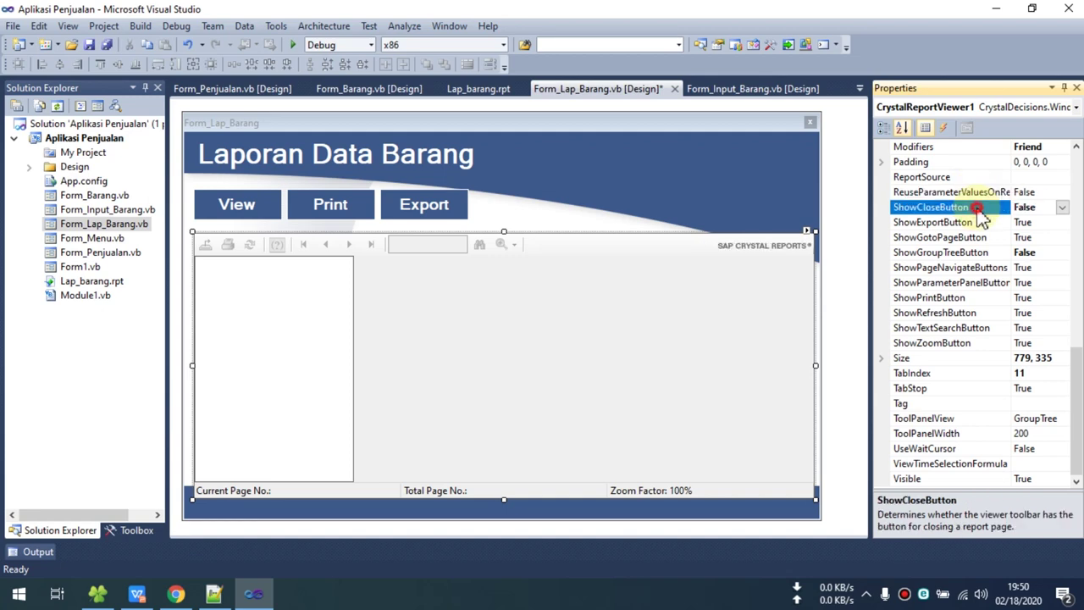
{"action": "double_click", "coordinate": [981, 207]}
{"action": "scroll", "coordinate": [981, 216], "scroll_direction": "up", "scroll_amount": 1}
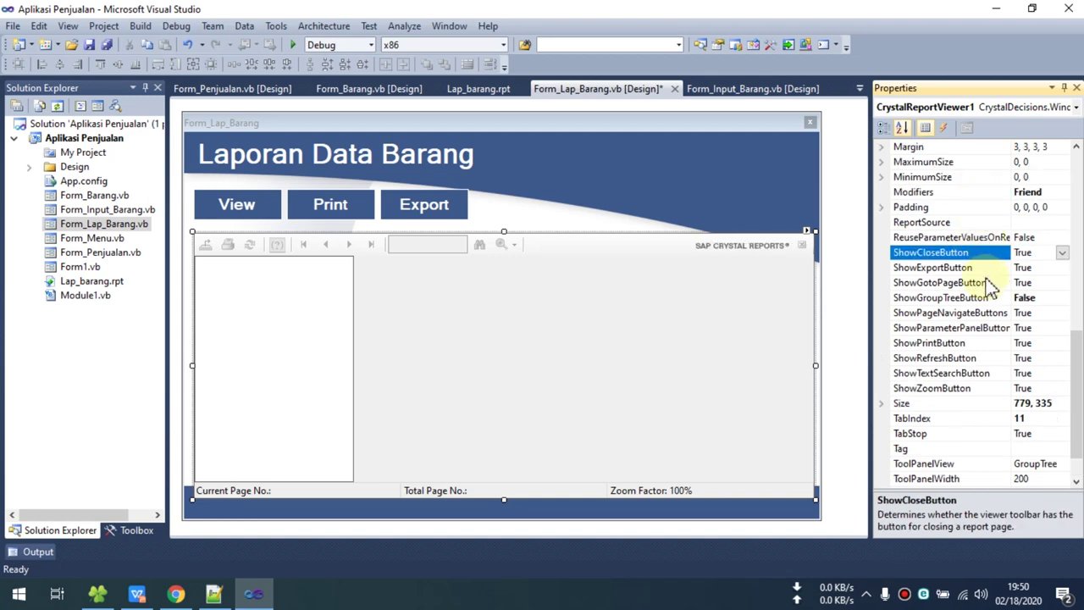
{"action": "scroll", "coordinate": [986, 280], "scroll_direction": "down", "scroll_amount": 1}
Set the report viewer's ToolPanelView to None and save Form_Lap_Barang.
{"action": "left_click", "coordinate": [927, 418]}
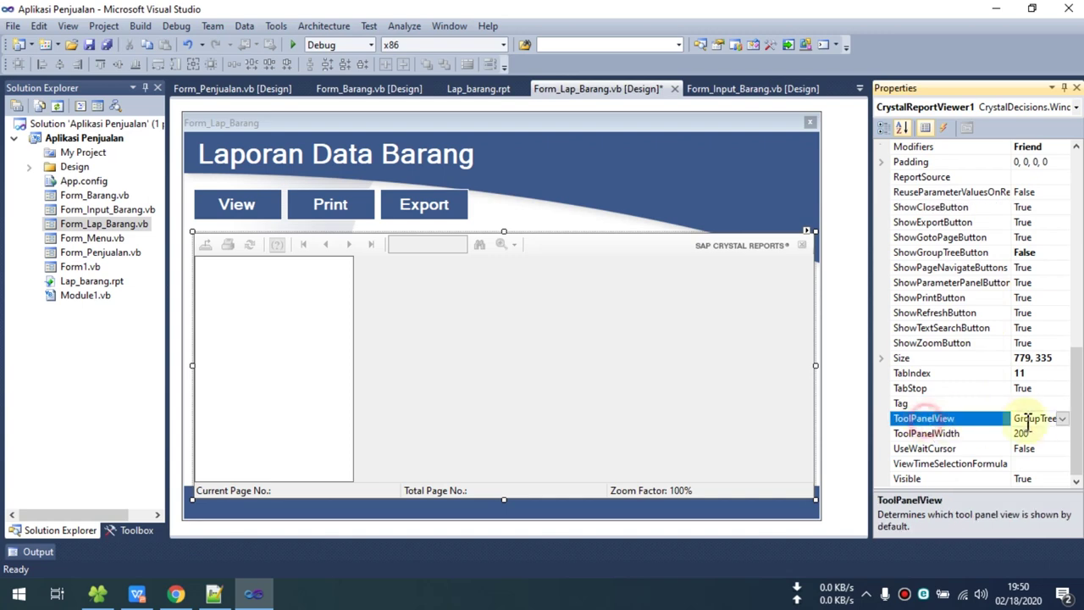
{"action": "left_click", "coordinate": [1061, 418]}
{"action": "left_click", "coordinate": [1029, 433]}
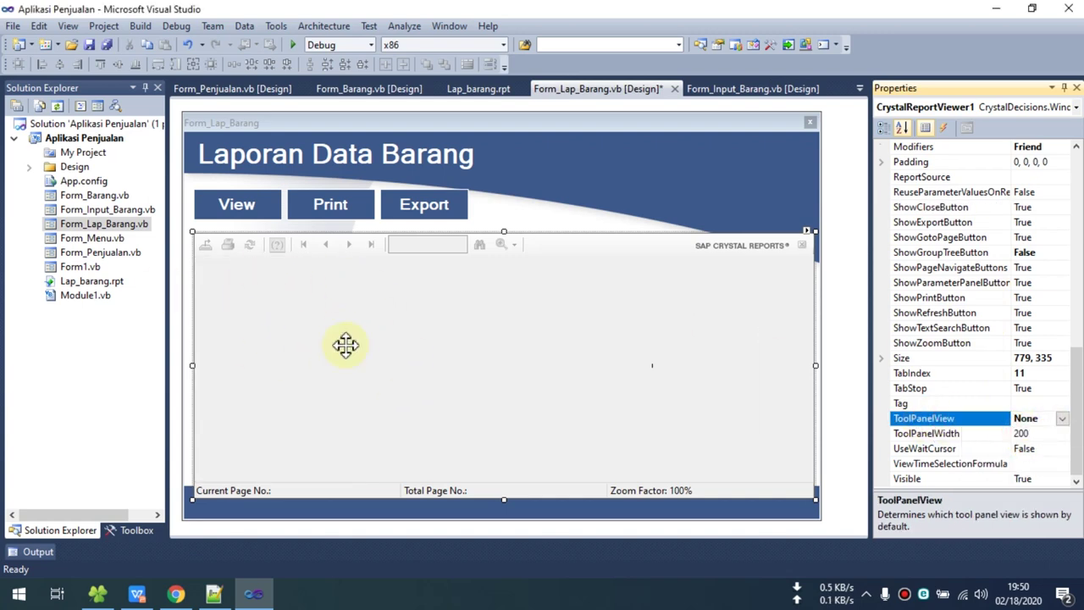
{"action": "left_click", "coordinate": [685, 162]}
{"action": "key", "text": "ctrl+s"}
{"action": "left_click", "coordinate": [496, 595]}
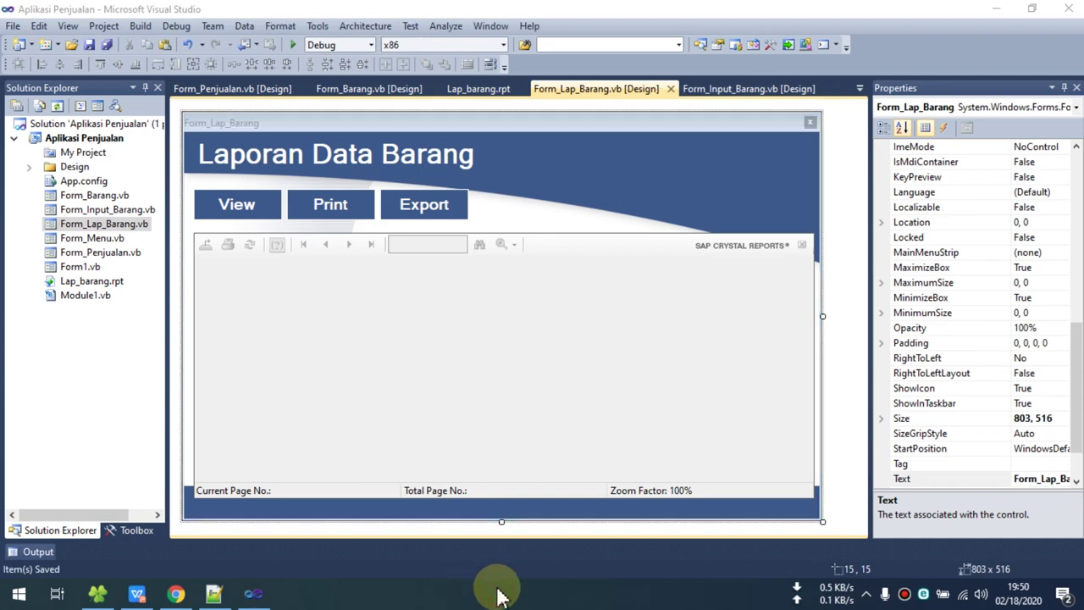
Create the Click event handler for the View button on Form_Lap_Barang.
{"action": "left_click", "coordinate": [599, 195]}
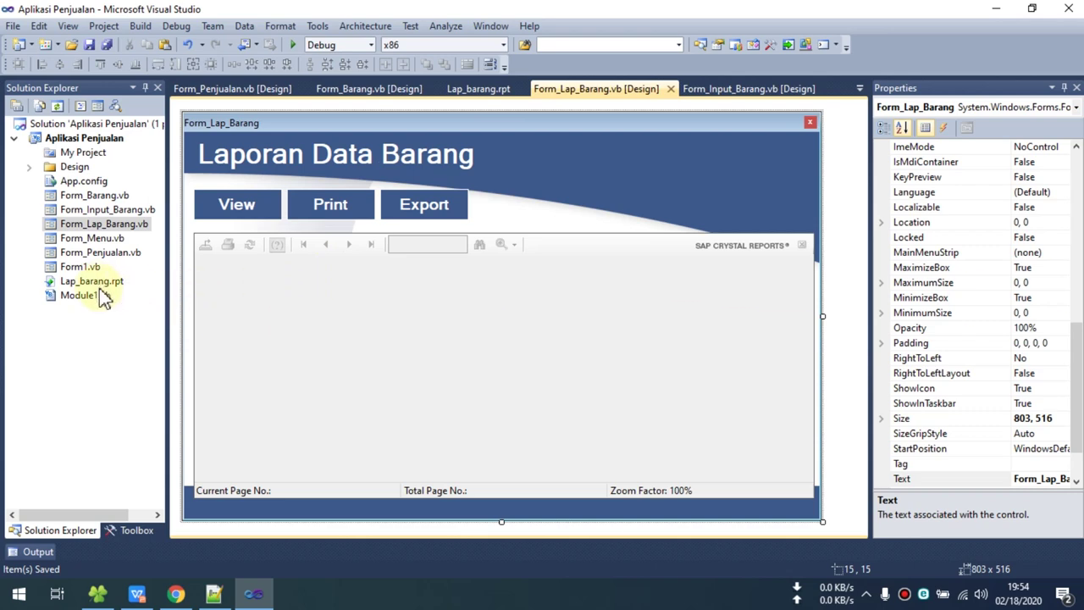
{"action": "left_click", "coordinate": [266, 271]}
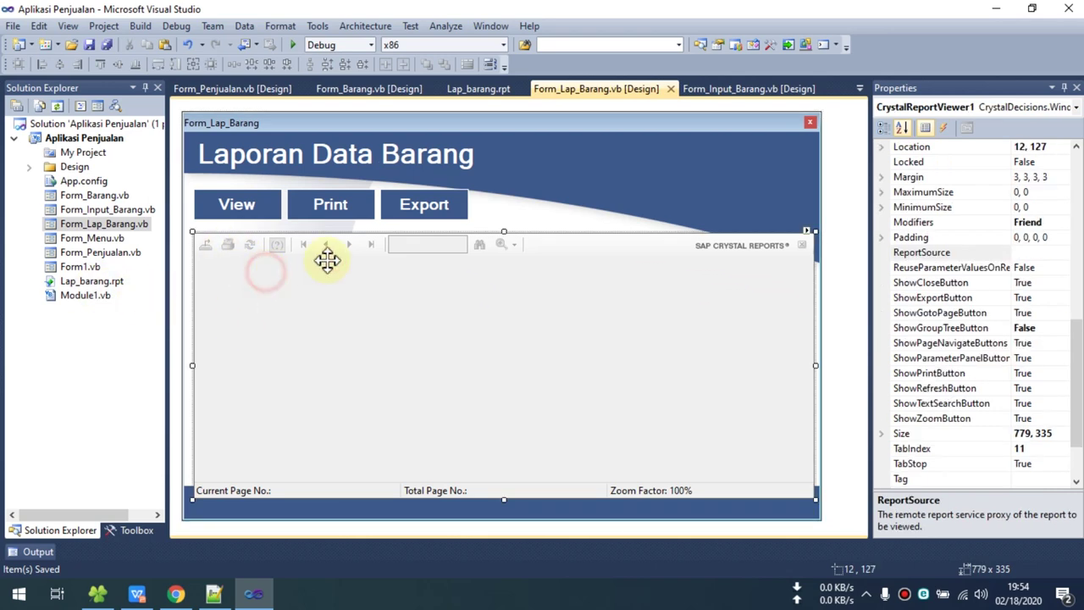
{"action": "left_click", "coordinate": [247, 210]}
{"action": "double_click", "coordinate": [248, 209]}
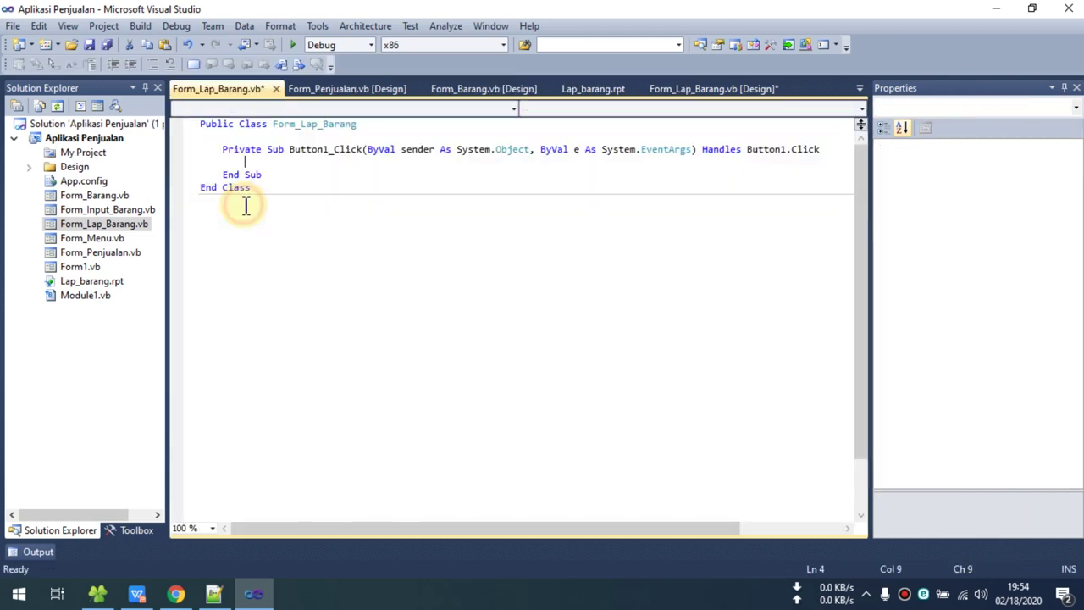
Add an Imports System.Data.OleDb statement above the Form_Lap_Barang class and save the file.
{"action": "key", "text": "ctrl+s"}
{"action": "left_click", "coordinate": [203, 126]}
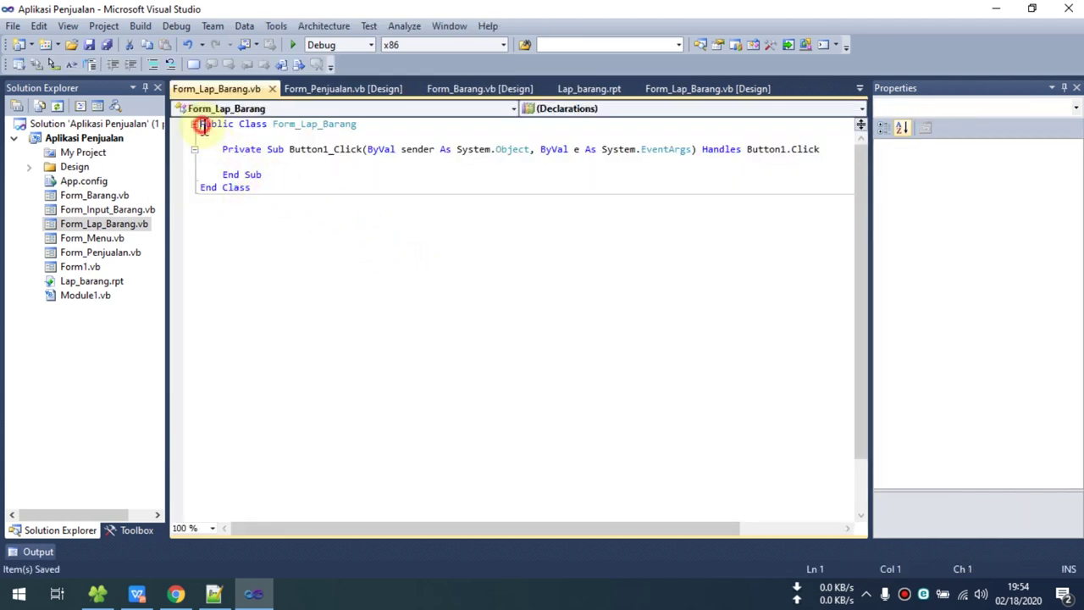
{"action": "key", "text": "Return"}
{"action": "key", "text": "Up"}
{"action": "type", "text": "Im"}
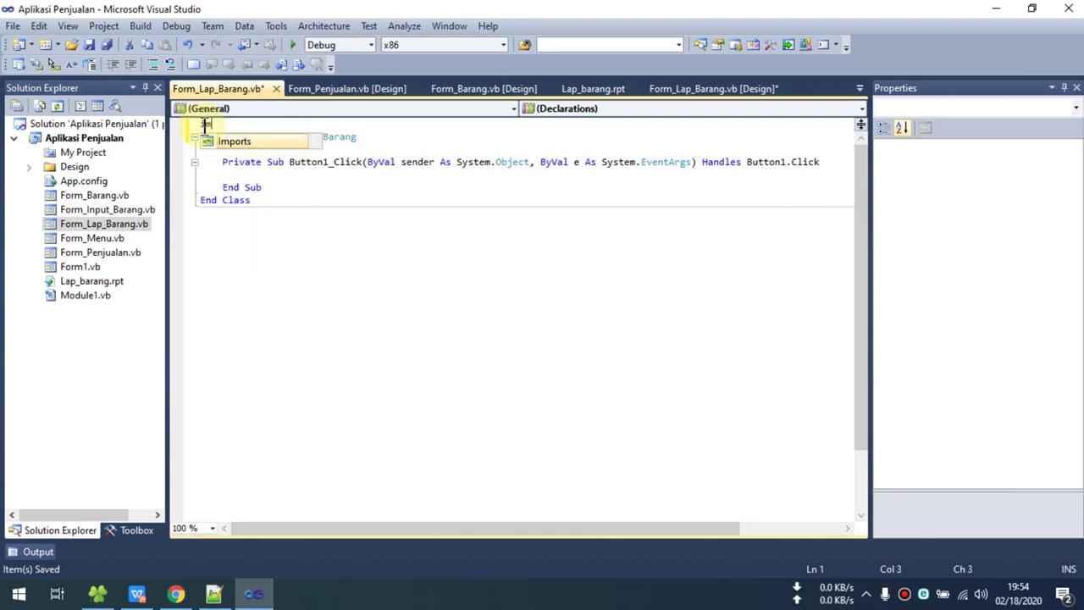
{"action": "type", "text": "ports"}
{"action": "key", "text": "Down"}
{"action": "key", "text": "Down"}
{"action": "key", "text": "Down"}
{"action": "key", "text": "Down"}
{"action": "key", "text": "Down"}
{"action": "key", "text": "Down"}
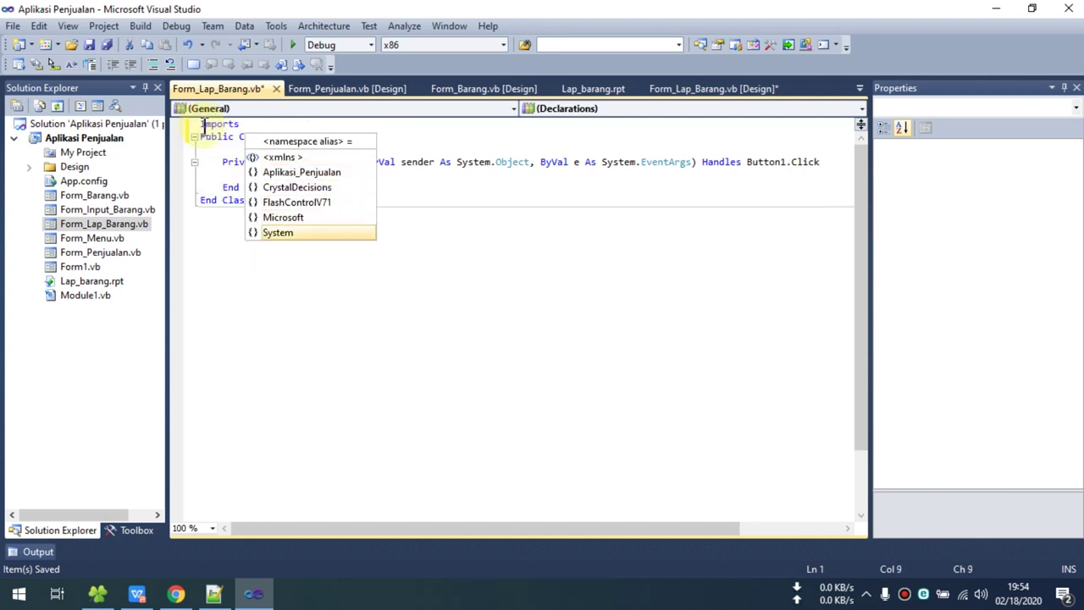
{"action": "type", "text": "."}
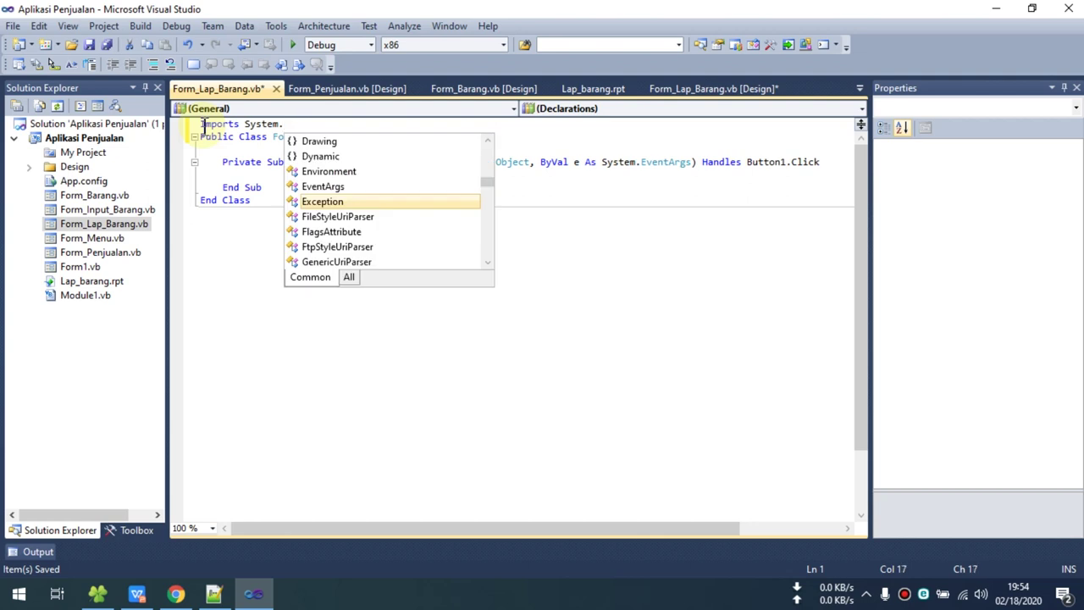
{"action": "type", "text": "data.ol"}
{"action": "key", "text": "Return"}
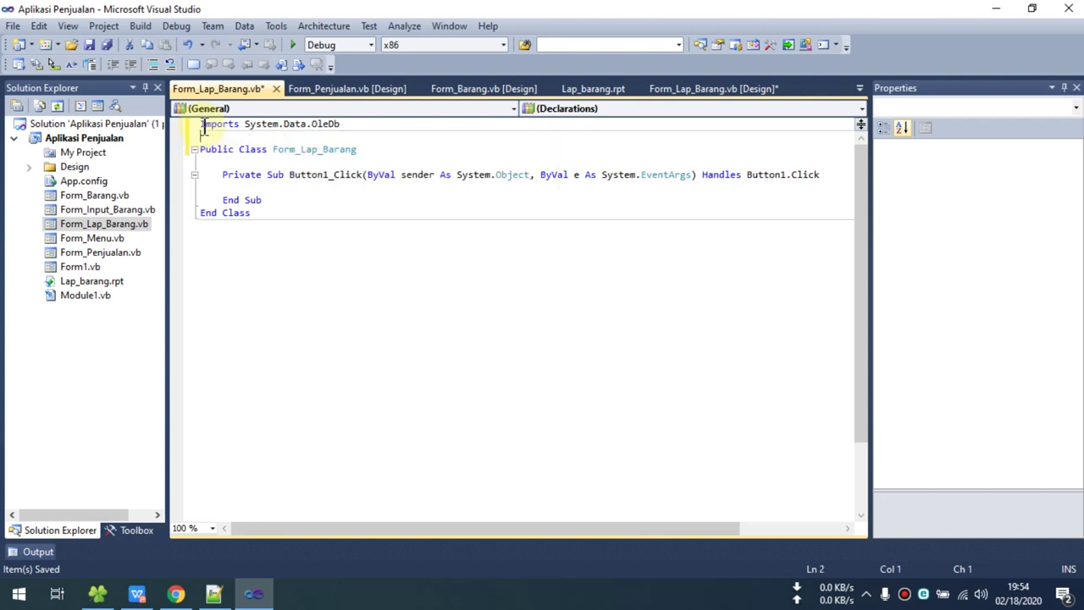
{"action": "key", "text": "ctrl+s"}
Add an Imports CrystalDecisions.CrystalReports.Engine statement below the System.Data.OleDb import.
{"action": "type", "text": "imp"}
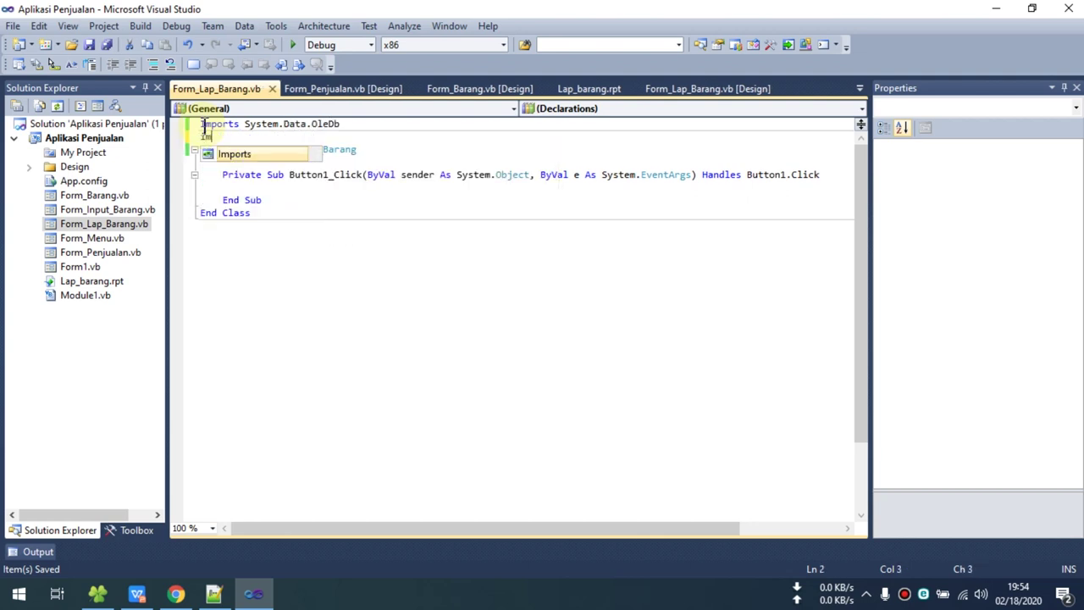
{"action": "key", "text": "Return"}
{"action": "key", "text": "BackSpace"}
{"action": "type", "text": "cr"}
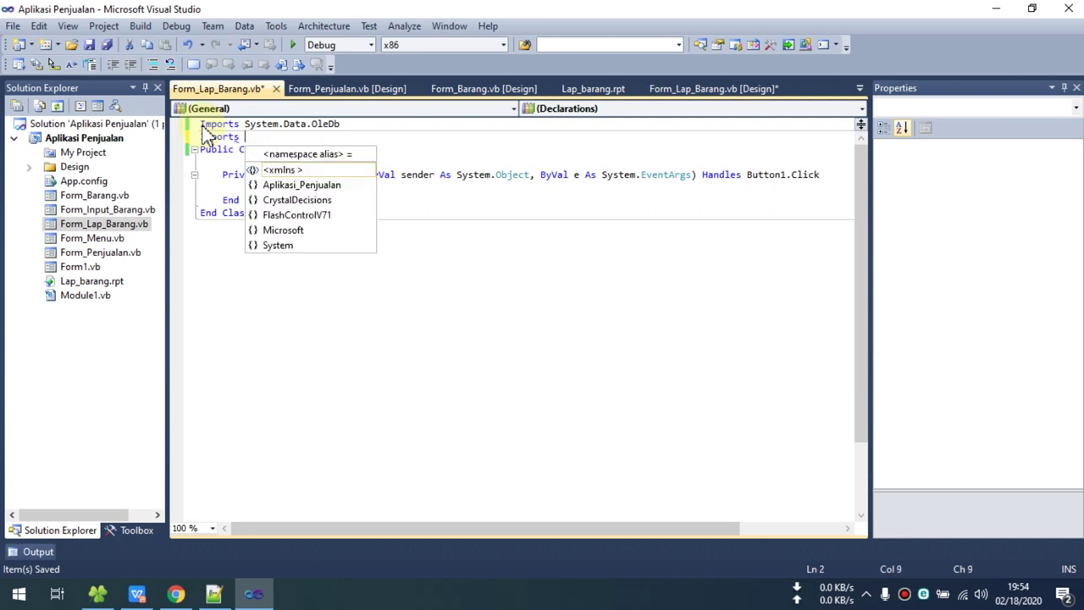
{"action": "type", "text": "y"}
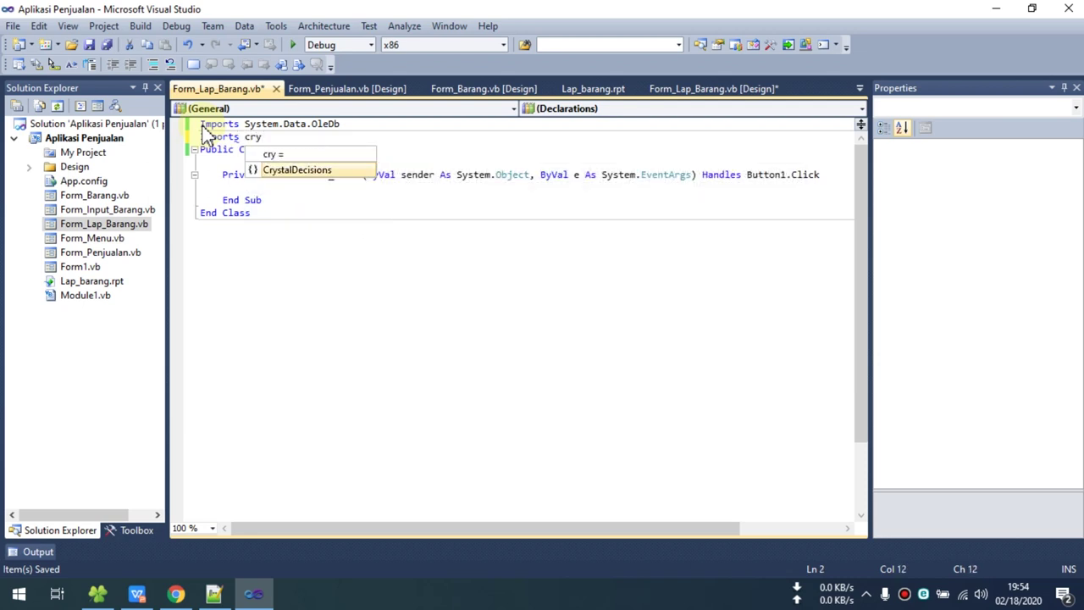
{"action": "type", "text": ".cr."}
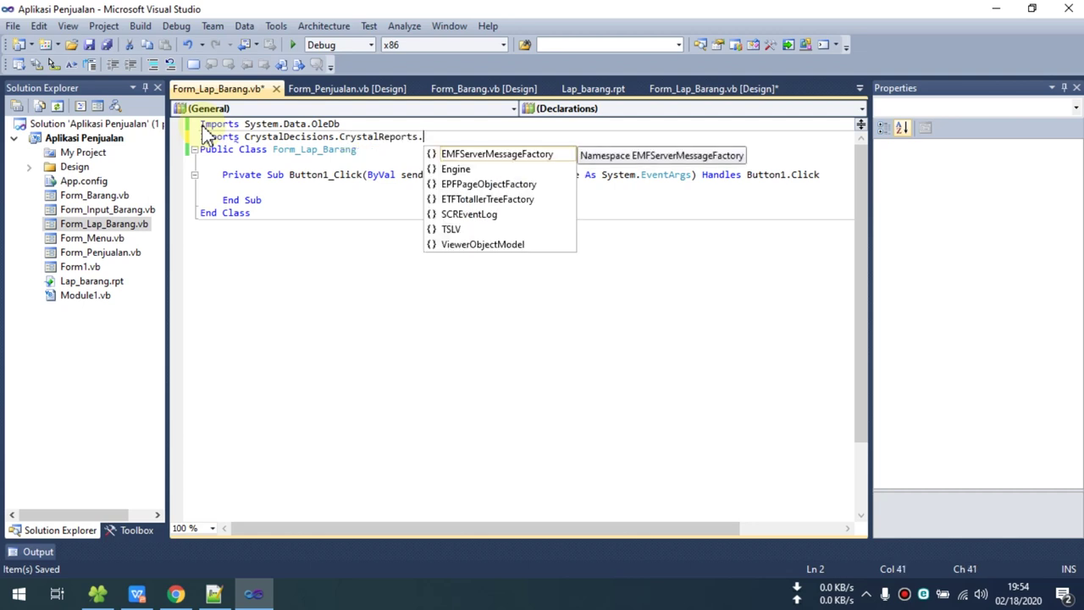
{"action": "key", "text": "Down"}
{"action": "key", "text": "Down"}
{"action": "key", "text": "Down"}
{"action": "key", "text": "Down"}
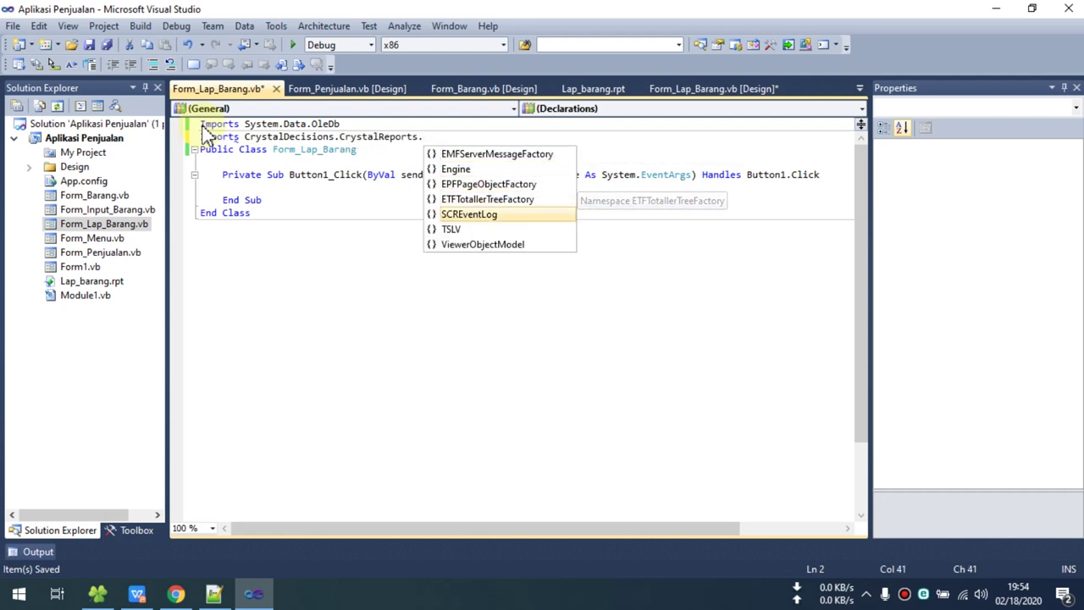
{"action": "key", "text": "Up"}
{"action": "key", "text": "Up"}
{"action": "key", "text": "Up"}
{"action": "key", "text": "Return"}
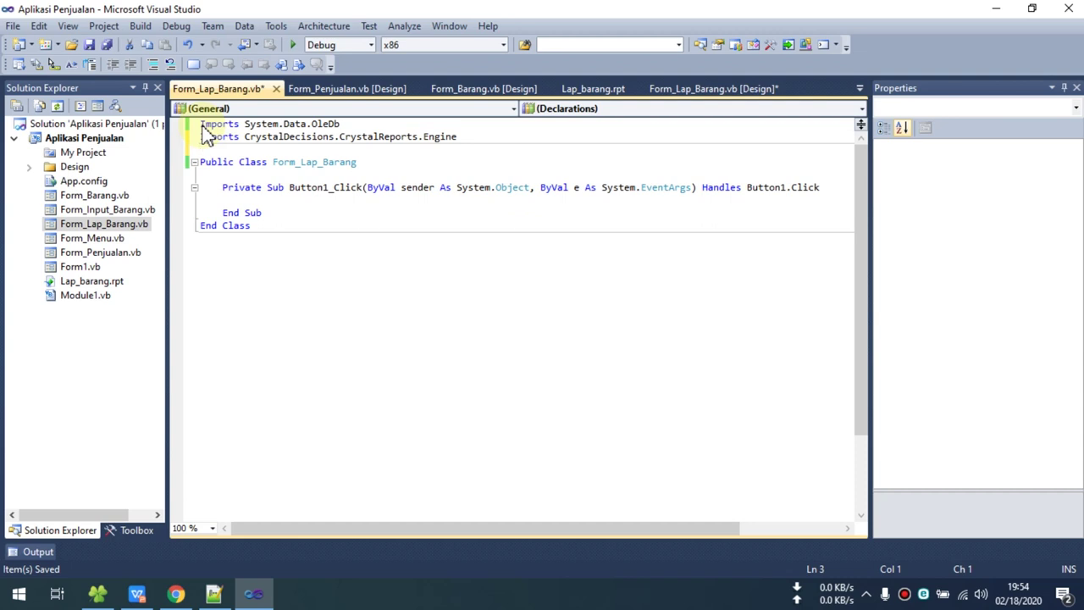
Add an Imports CrystalDecisions.Shared statement as the third import and save the code.
{"action": "type", "text": "Imports c"}
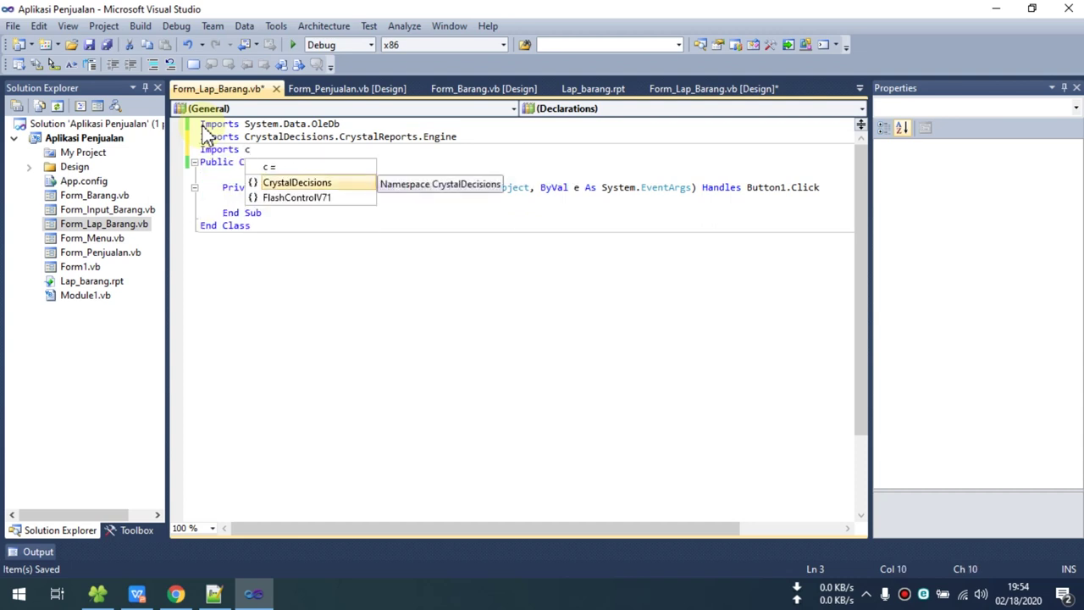
{"action": "type", "text": "rystalDecisions.s"}
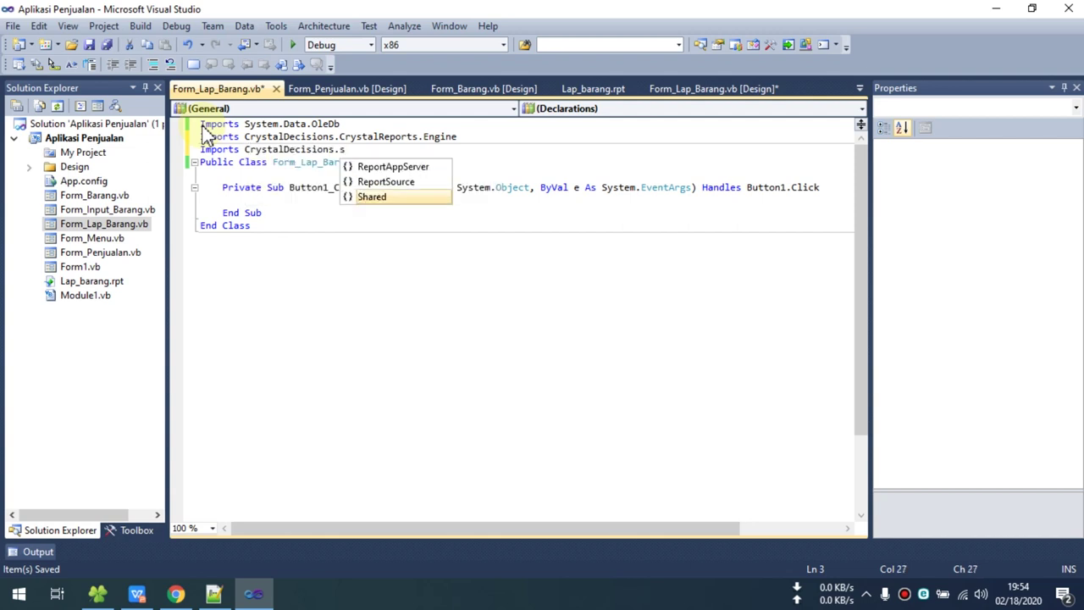
{"action": "key", "text": "Return"}
{"action": "key", "text": "ctrl+s"}
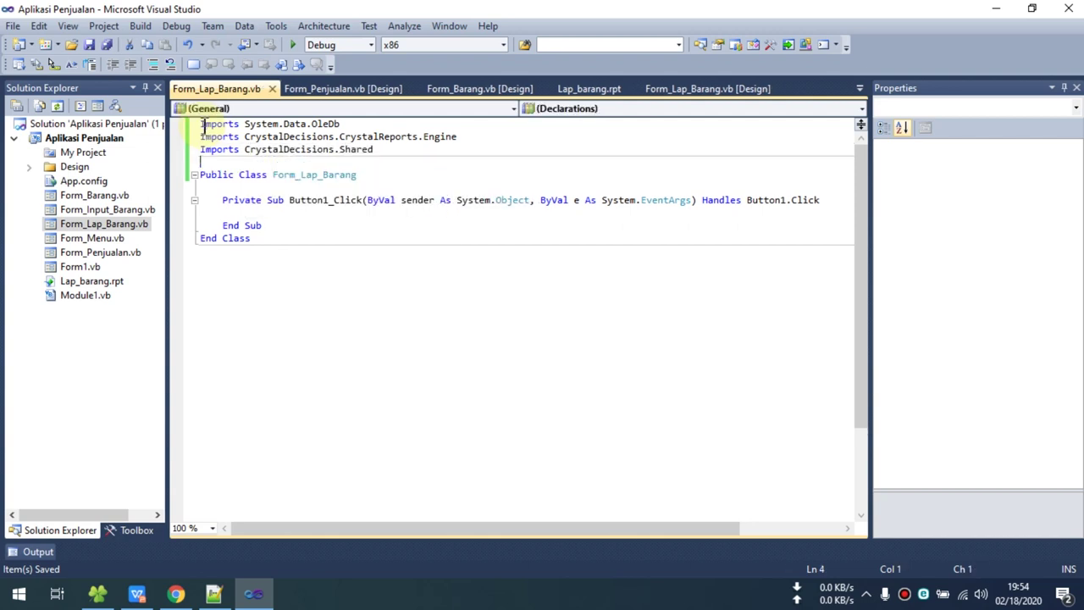
Insert a Try...Catch block inside the Button1_Click handler.
{"action": "key", "text": "Down"}
{"action": "key", "text": "Down"}
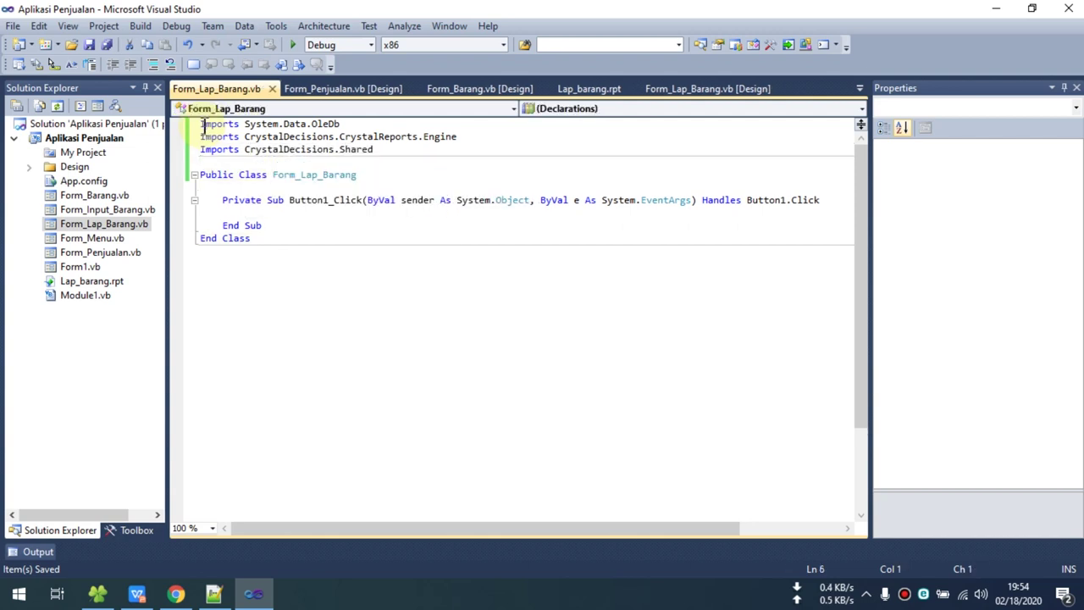
{"action": "left_click", "coordinate": [259, 213]}
{"action": "type", "text": "Try"}
{"action": "key", "text": "Return"}
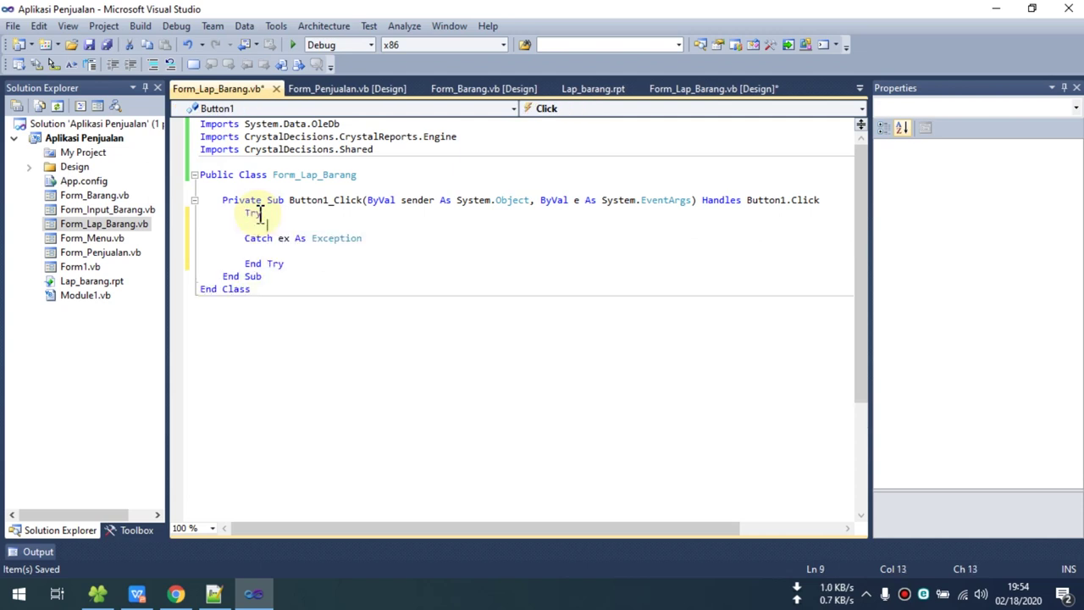
Declare the variable cryrpt As New ReportDocument inside the Try block.
{"action": "type", "text": "Dim"}
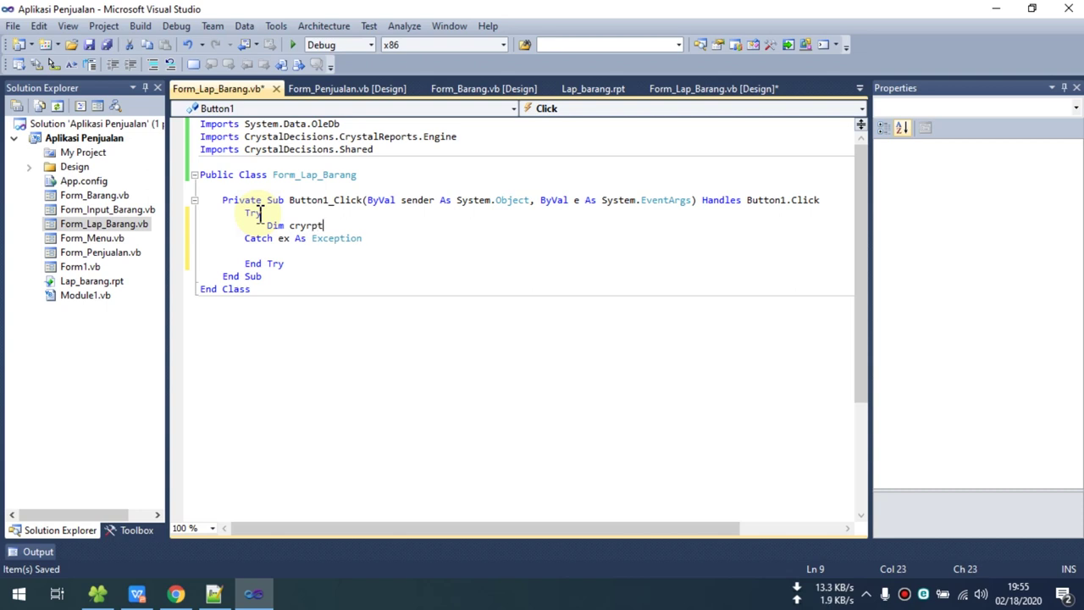
{"action": "type", "text": "cryrpt As New "}
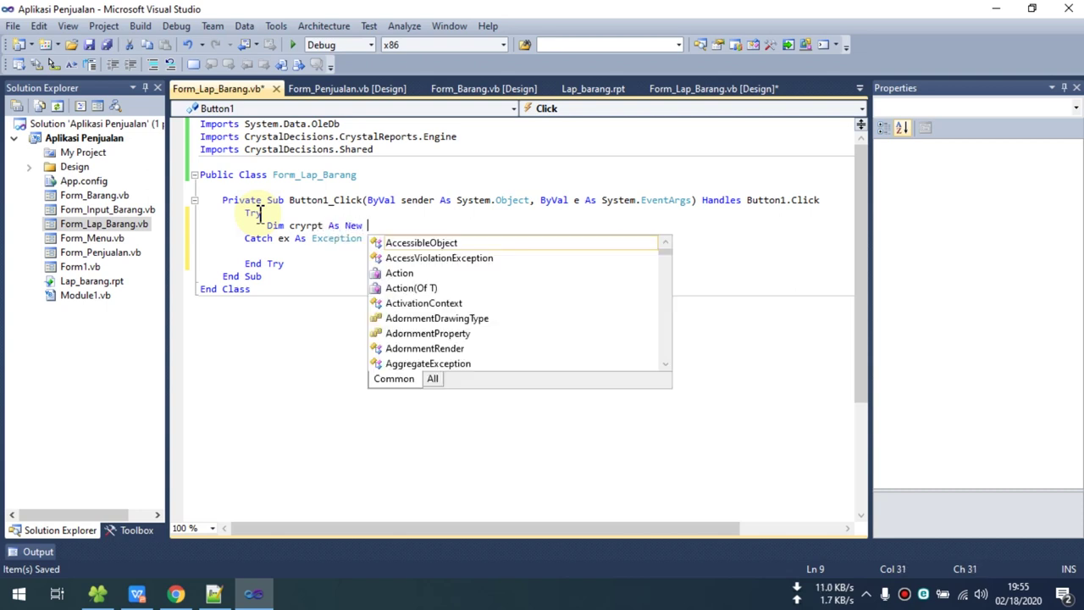
{"action": "type", "text": "repor"}
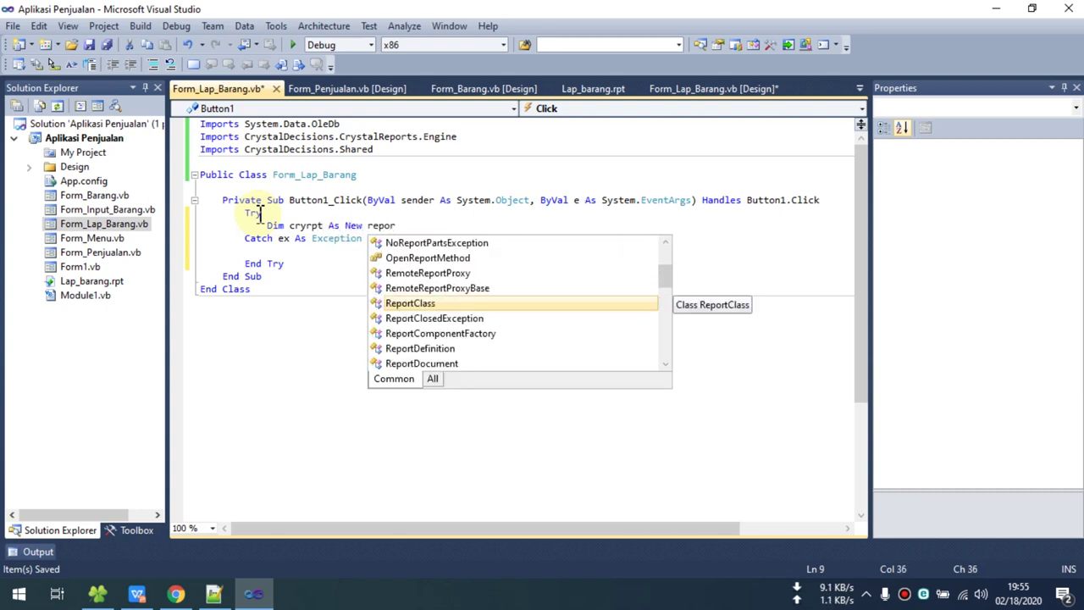
{"action": "key", "text": "Down"}
{"action": "key", "text": "Down"}
{"action": "key", "text": "Up"}
{"action": "key", "text": "Up"}
{"action": "key", "text": "Up"}
{"action": "key", "text": "Down"}
{"action": "key", "text": "Down"}
{"action": "key", "text": "Down"}
{"action": "key", "text": "Down"}
{"action": "key", "text": "Down"}
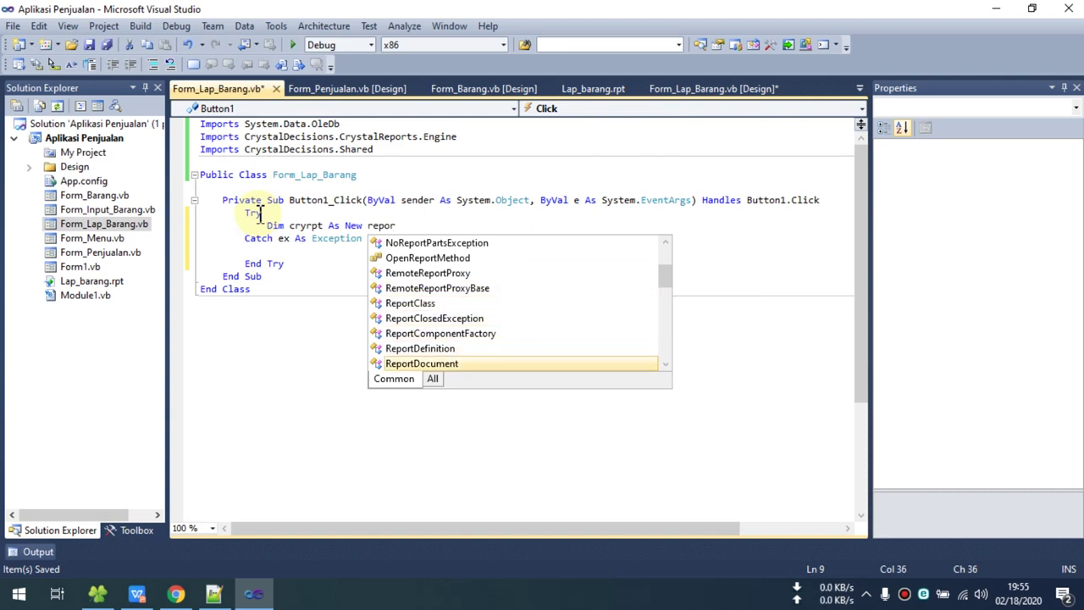
{"action": "key", "text": "Return"}
Declare crtablelogoninfos As New TableLogOnInfos below the cryrpt declaration.
{"action": "type", "text": "Dim crtablelogoninfos"}
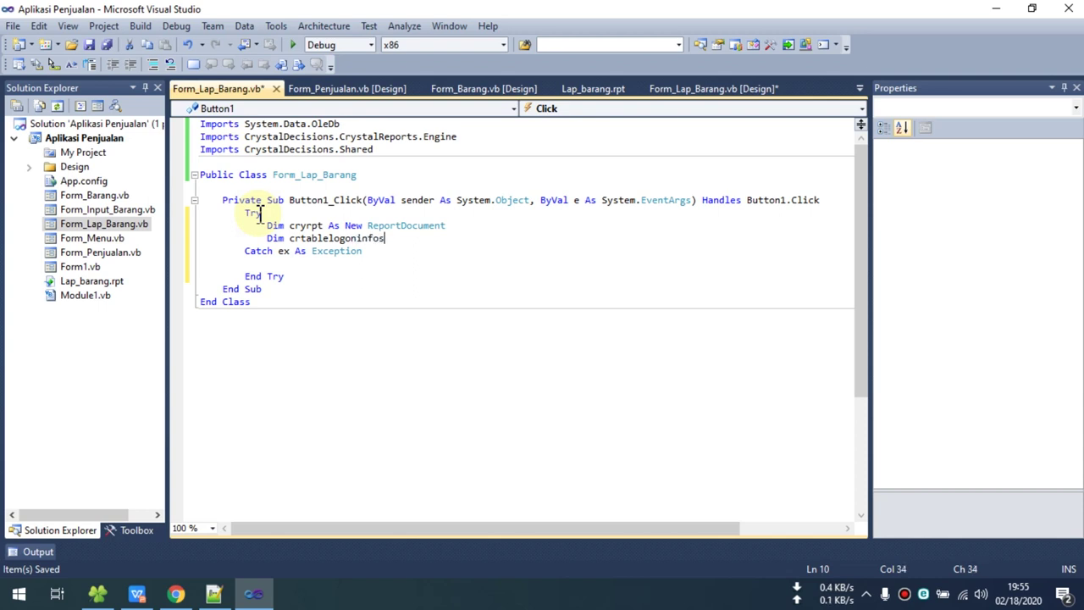
{"action": "type", "text": "As "}
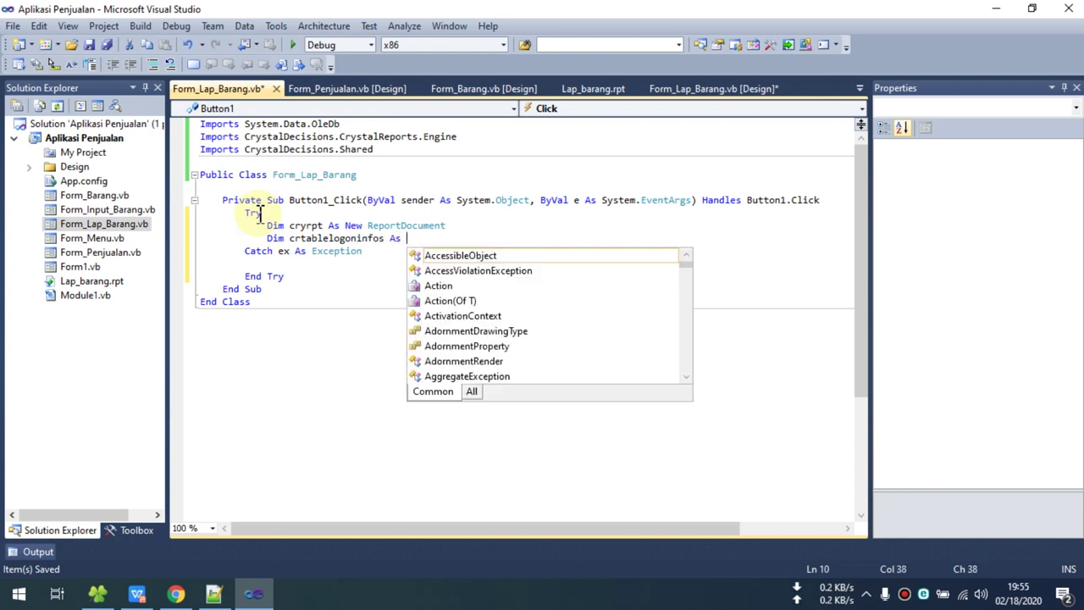
{"action": "type", "text": "New tab"}
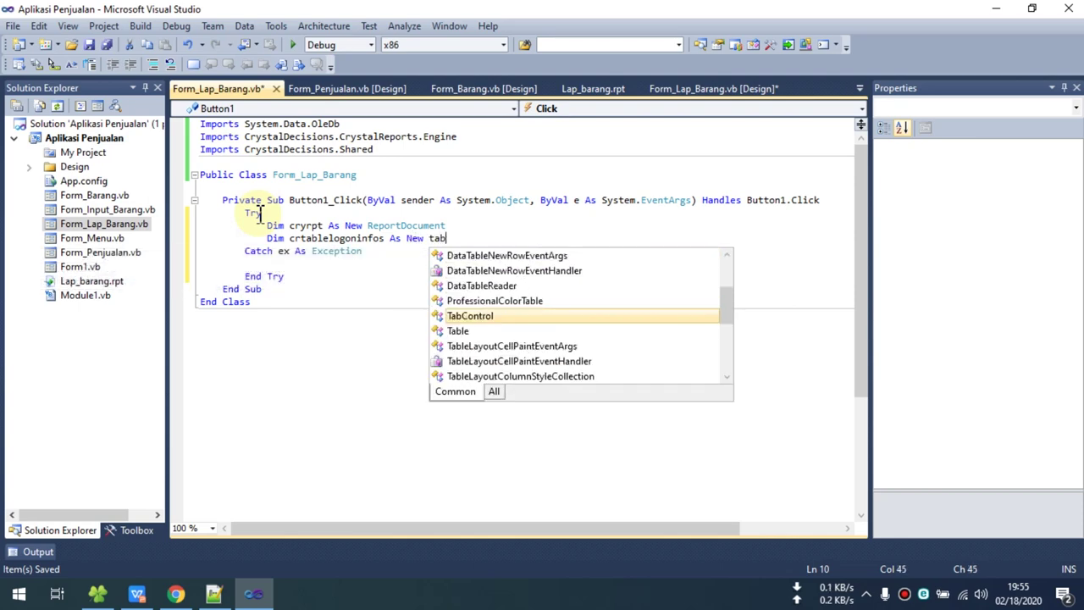
{"action": "type", "text": "elle"}
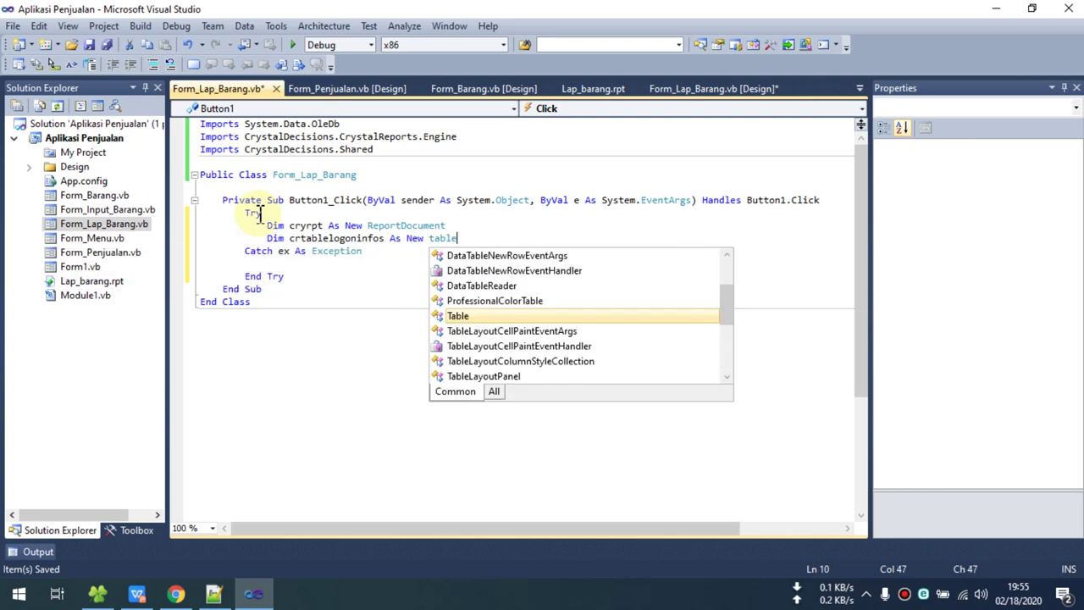
{"action": "type", "text": "lo"}
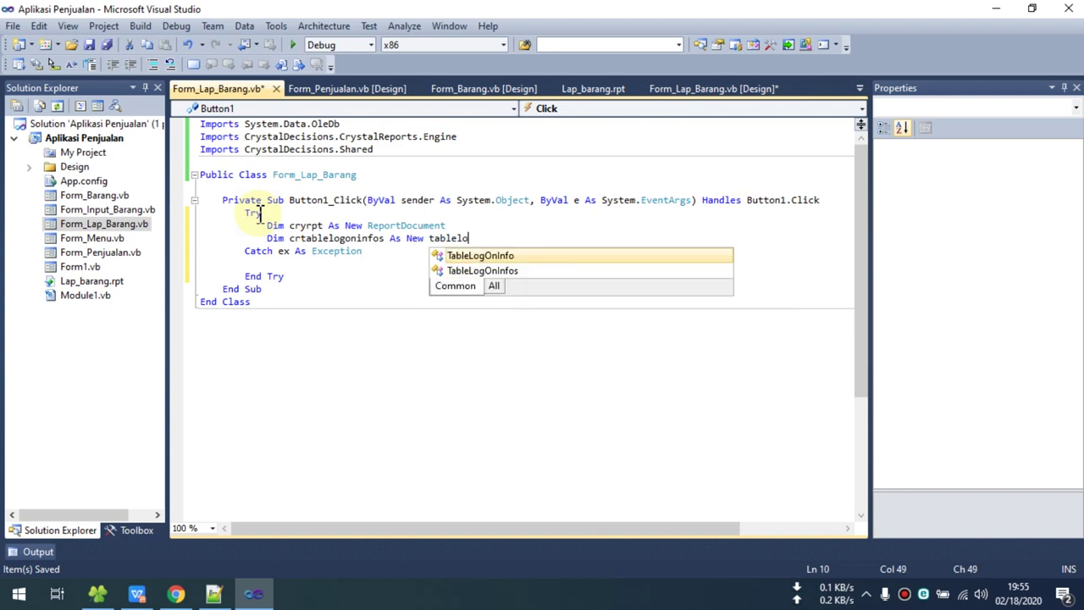
{"action": "key", "text": "Down"}
{"action": "key", "text": "Return"}
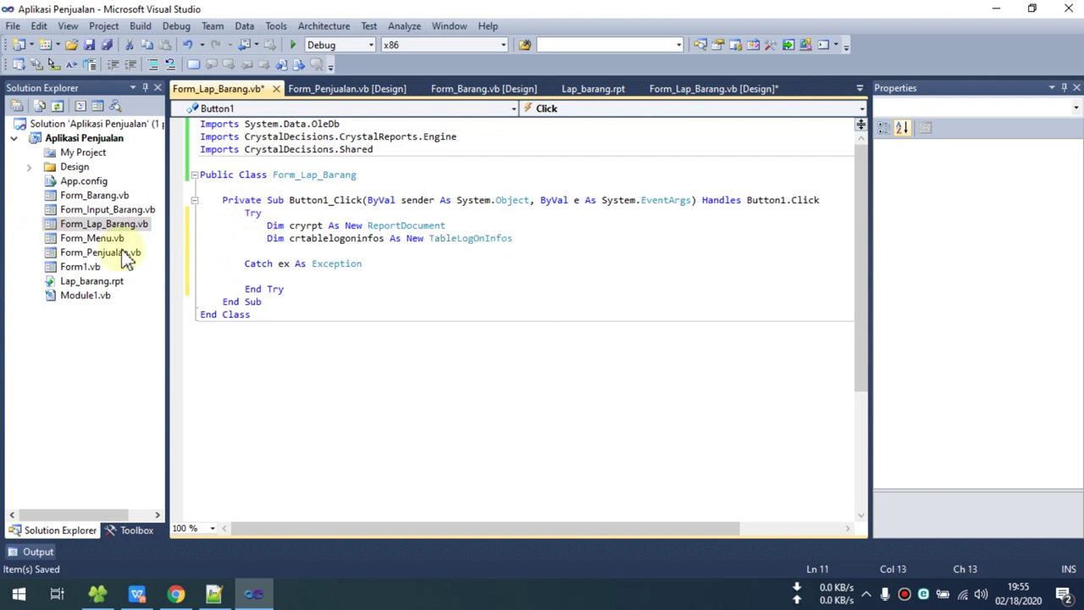
Duplicate the crtablelogoninfos declaration, change the copy to crtablelogoninfo As New TableLogOnInfo, and save the file.
{"action": "left_click", "coordinate": [305, 238]}
{"action": "key", "text": "ctrl+c"}
{"action": "key", "text": "ctrl+v"}
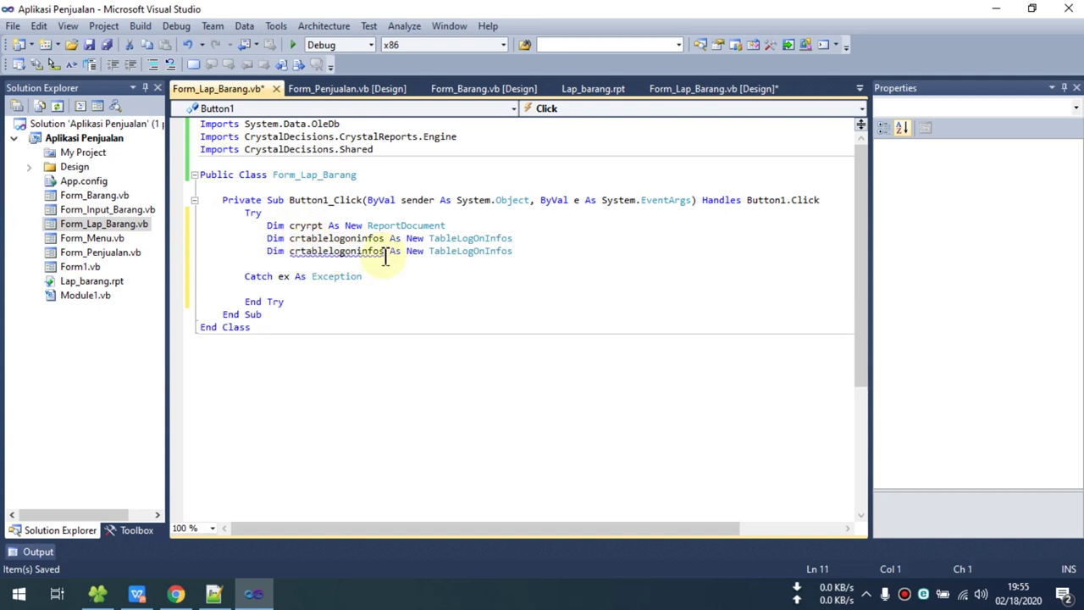
{"action": "key", "text": "BackSpace"}
{"action": "key", "text": "ctrl+s"}
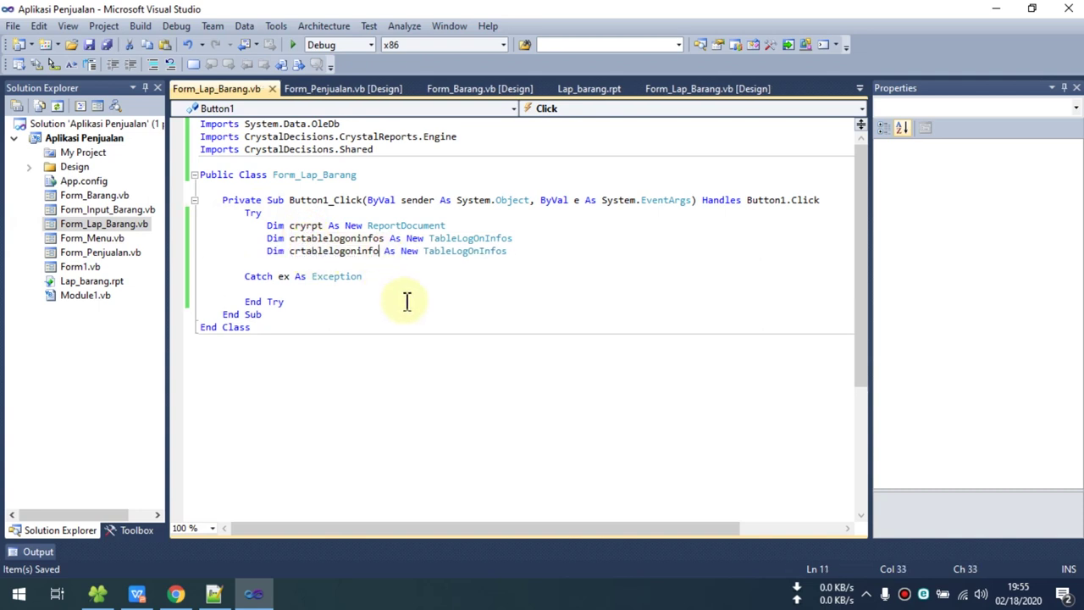
{"action": "left_click", "coordinate": [509, 253]}
{"action": "key", "text": "BackSpace"}
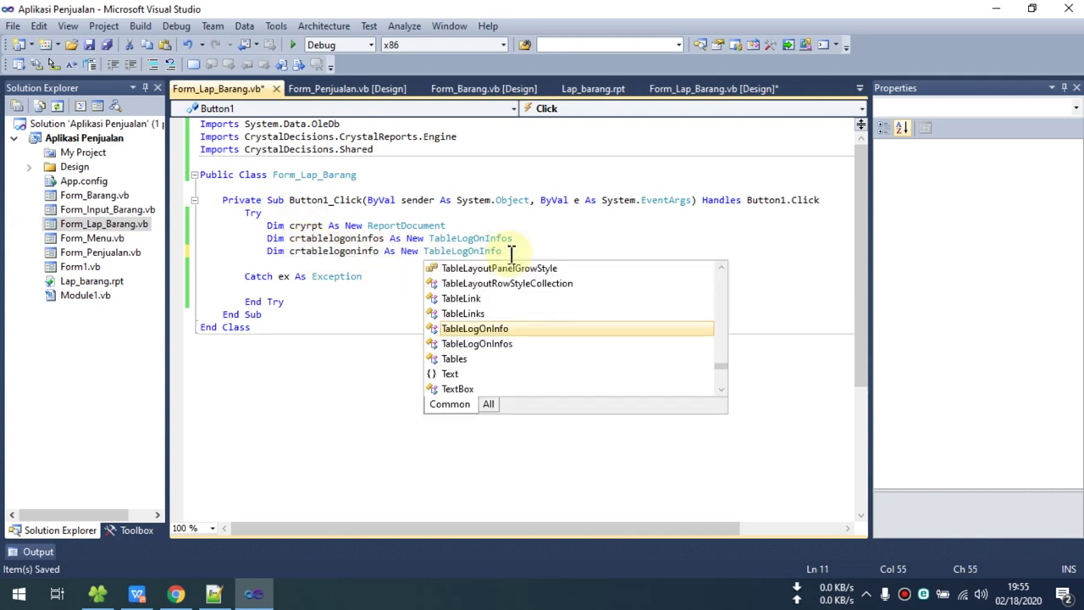
{"action": "double_click", "coordinate": [500, 329]}
{"action": "left_click", "coordinate": [449, 288]}
{"action": "key", "text": "ctrl+s"}
Start another Dim declaration below the crtablelogoninfo line in the Try block.
{"action": "left_click", "coordinate": [276, 261]}
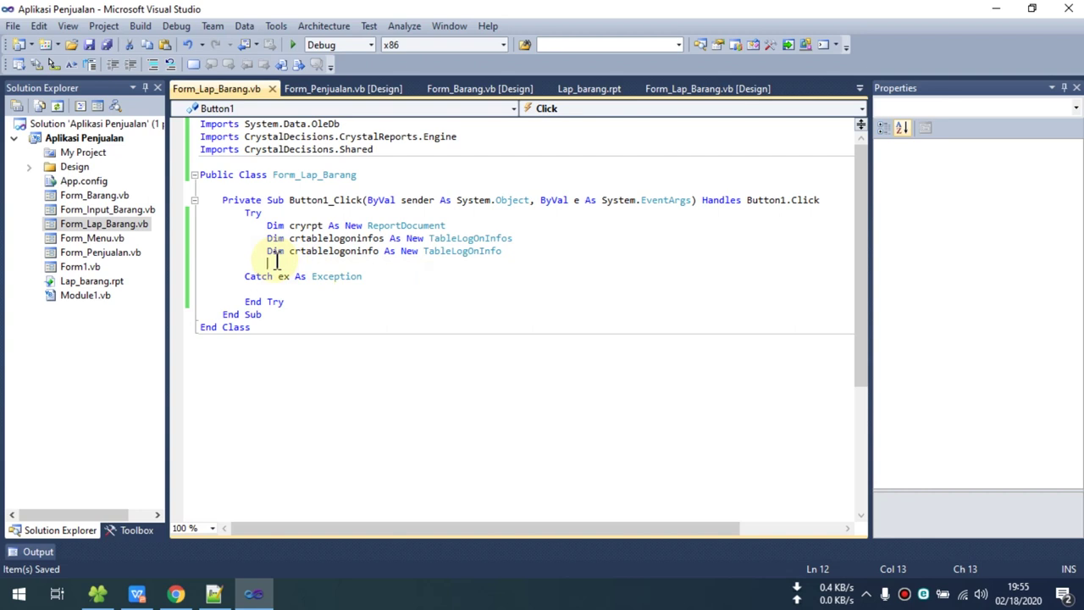
{"action": "type", "text": "dim"}
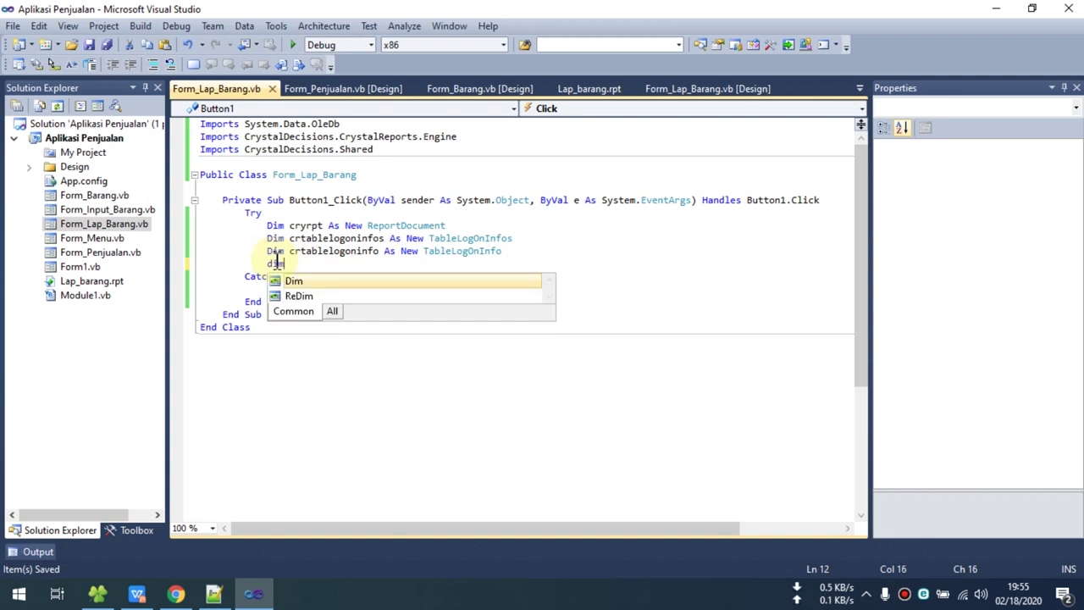